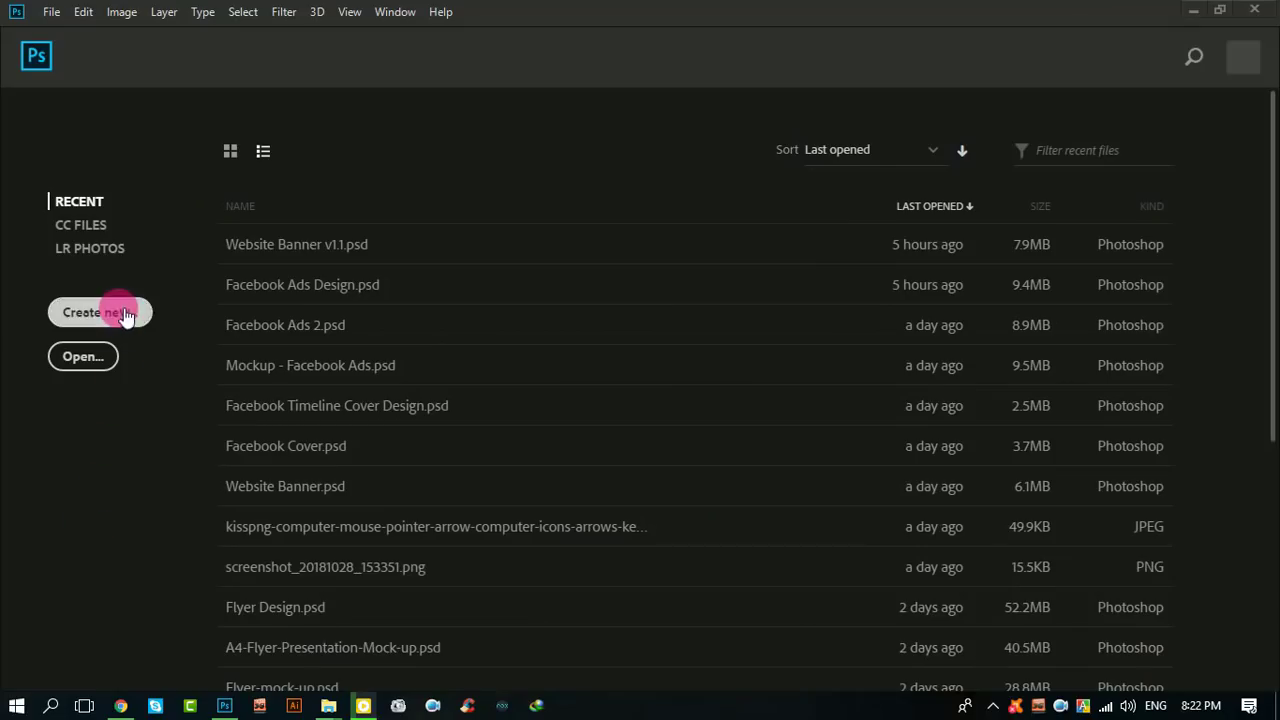
Step: Create a blank 1500 × 555 px document named 'Facebook Cover Photo Design'
left_click(152, 310)
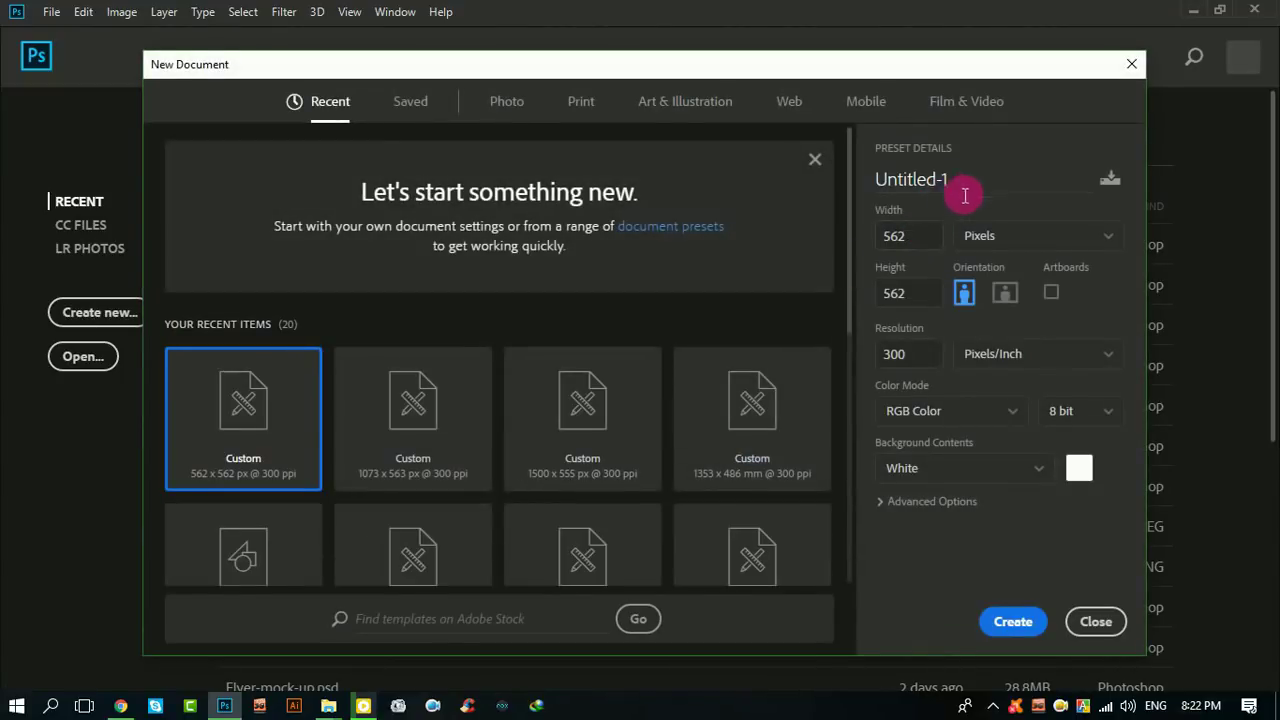
type("Facebook Cover Photo D")
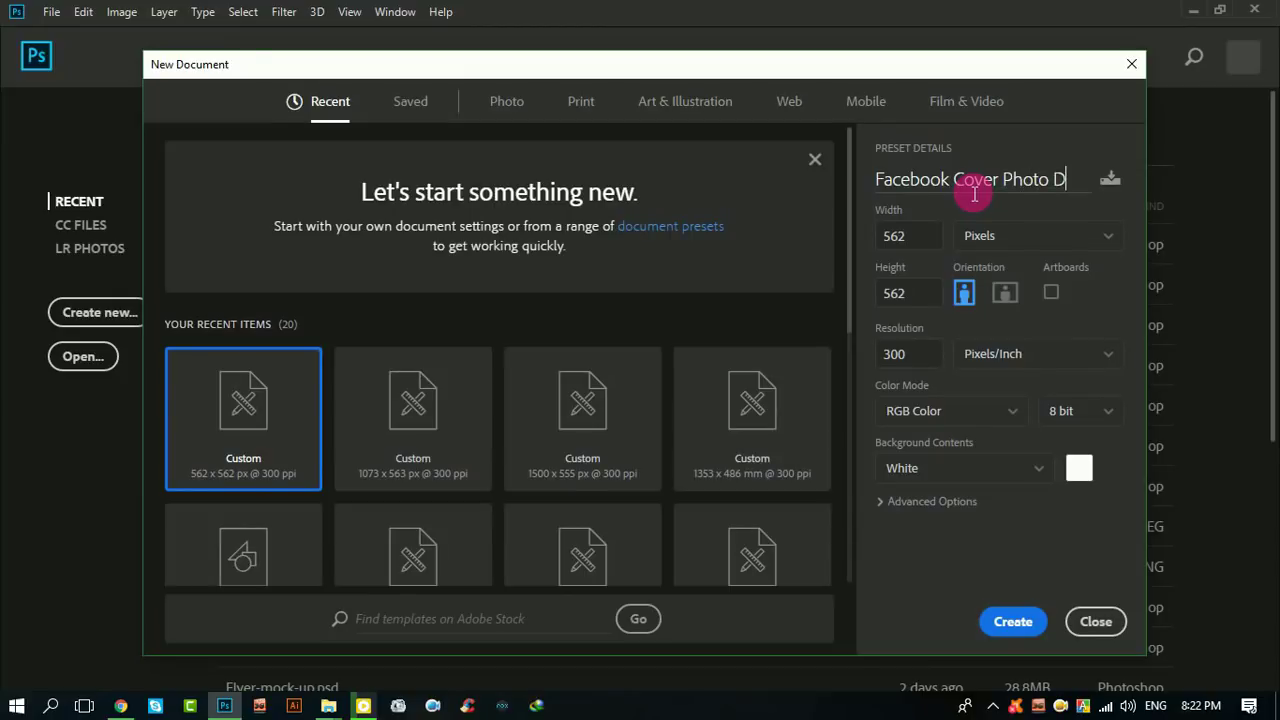
type("gn")
left_click(920, 237)
type("1500")
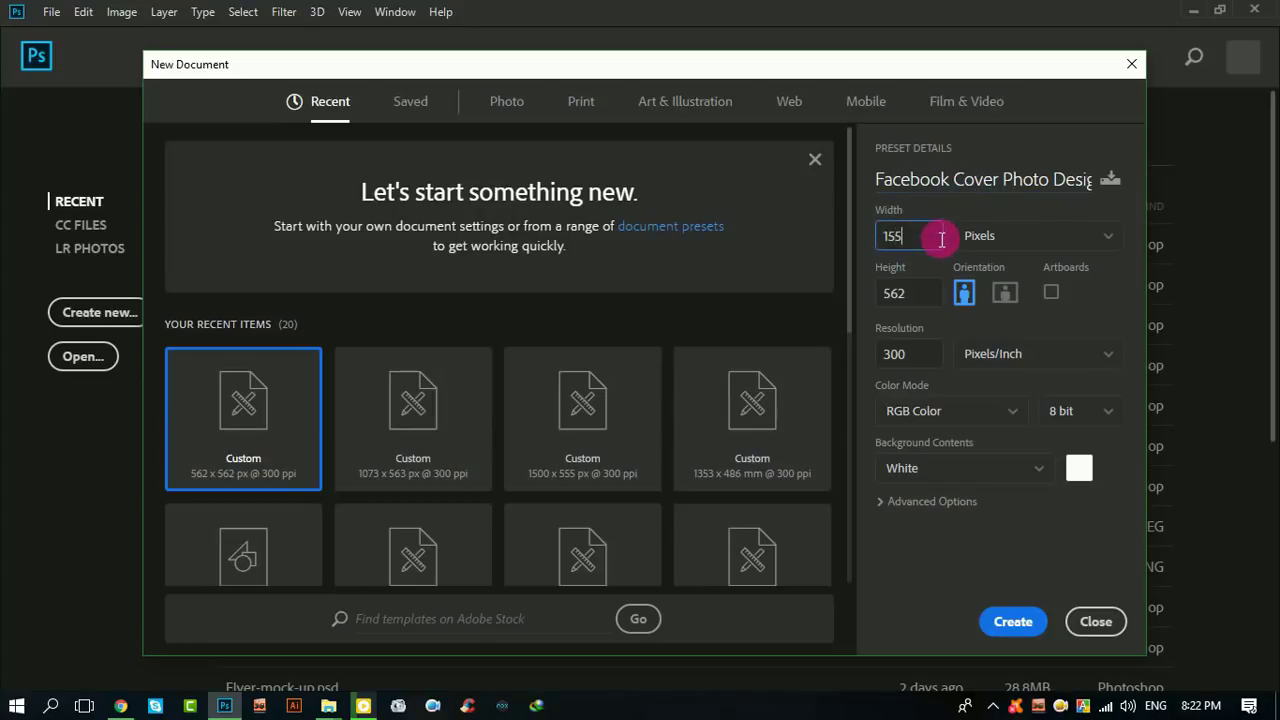
left_click(919, 300)
type("555")
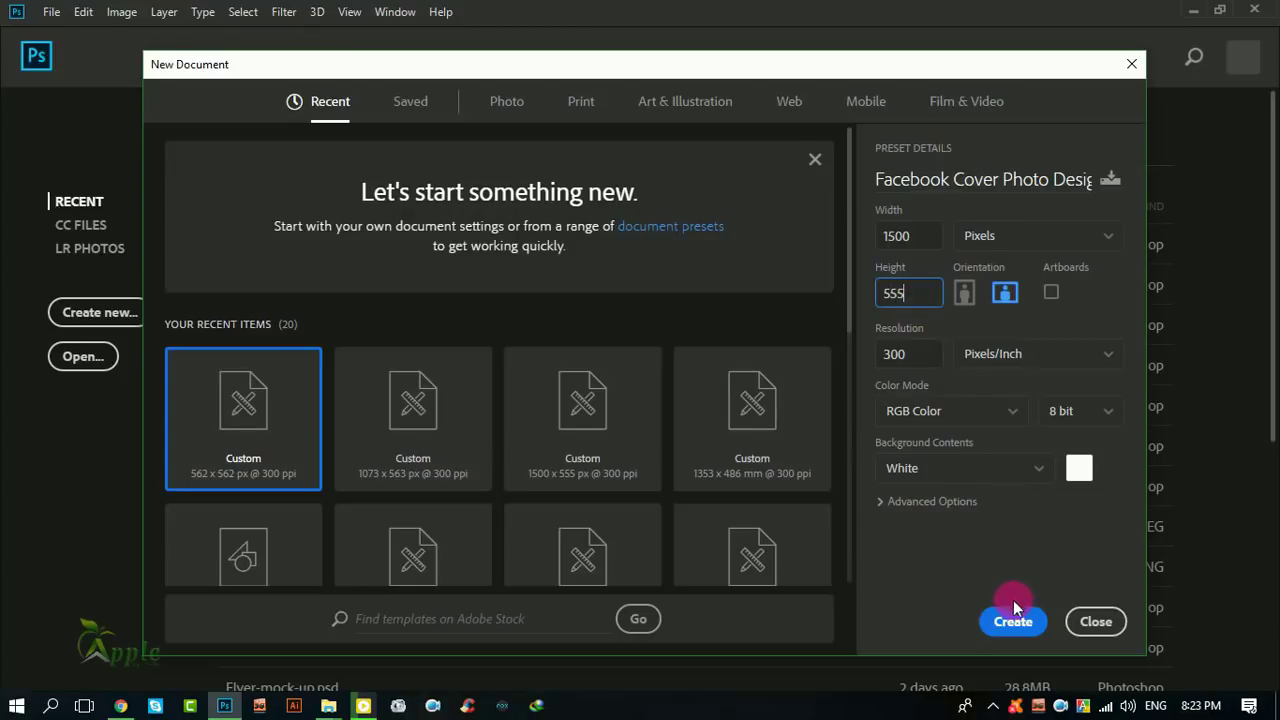
left_click(1012, 621)
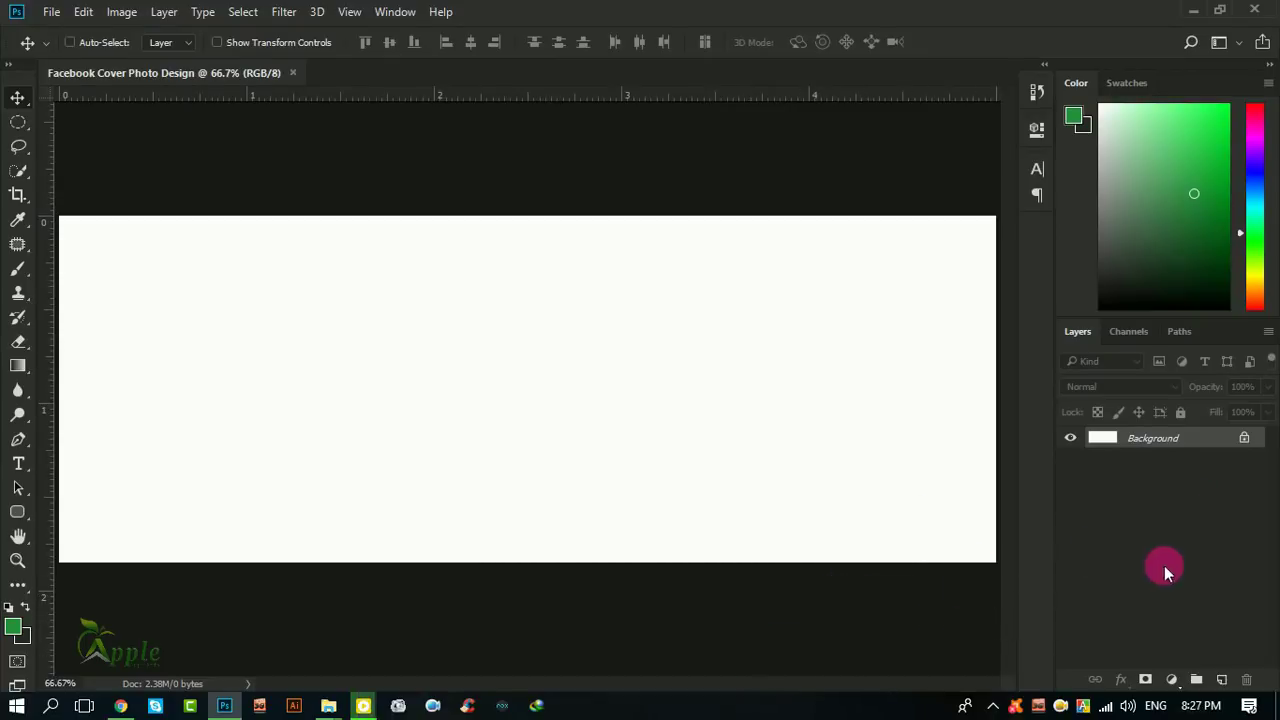
Step: Add a Solid Color fill layer in near-black 0c0c0c
left_click(1180, 676)
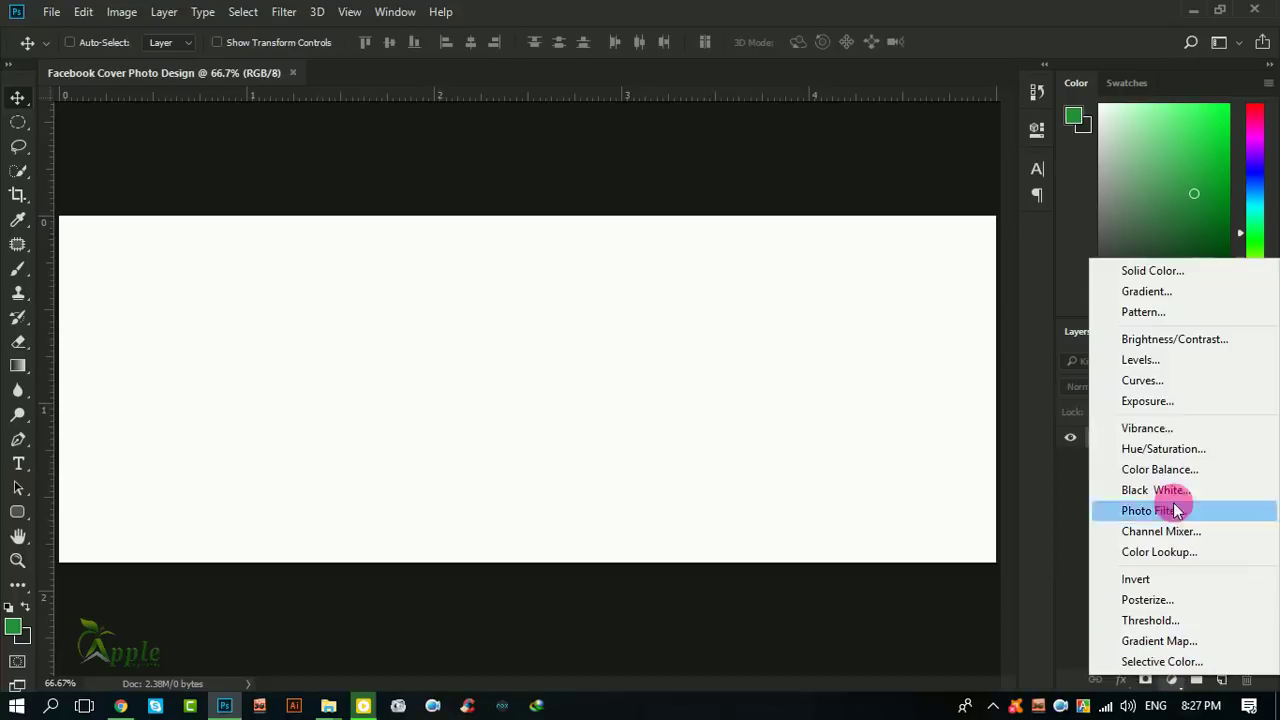
left_click(1155, 271)
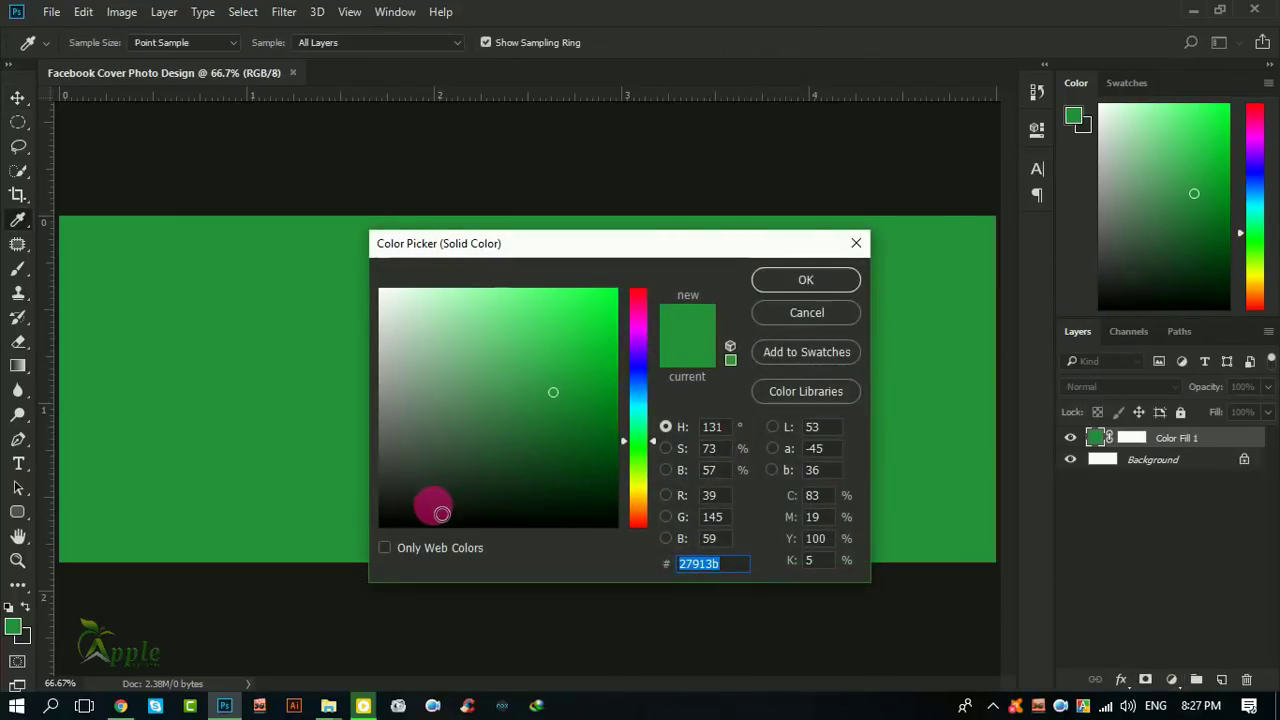
left_click_drag(397, 524, 393, 522)
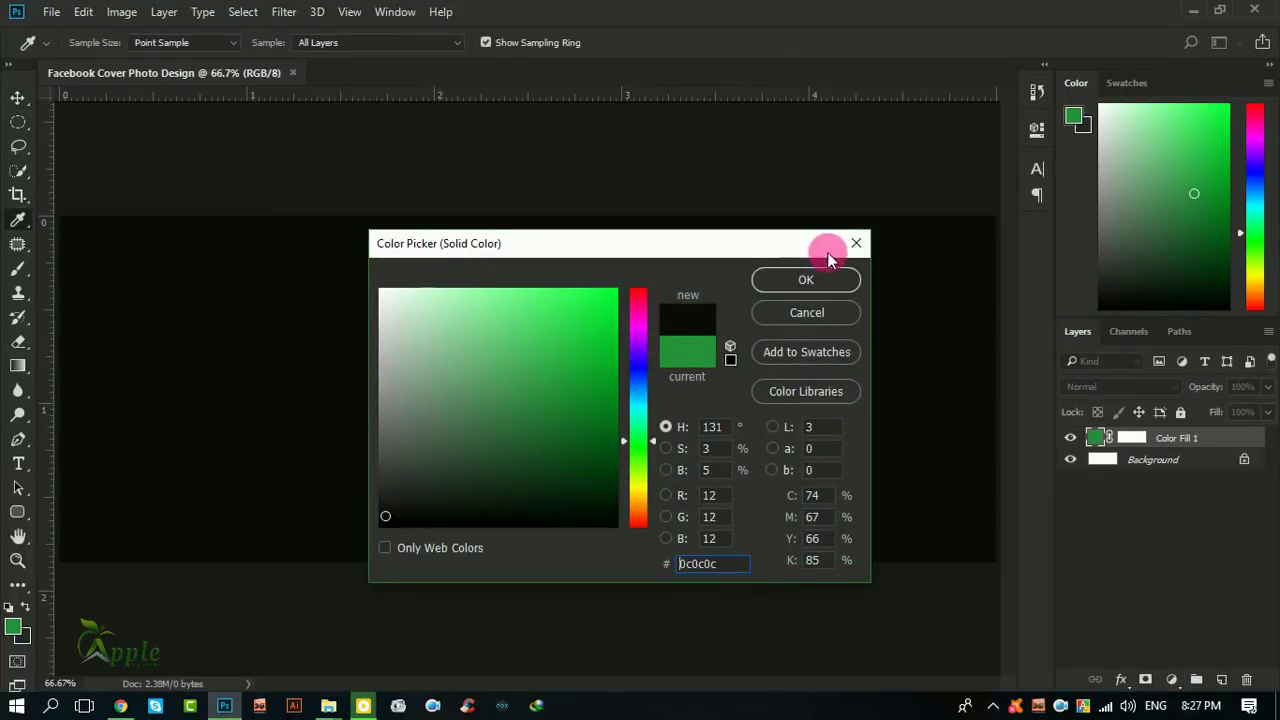
left_click(795, 279)
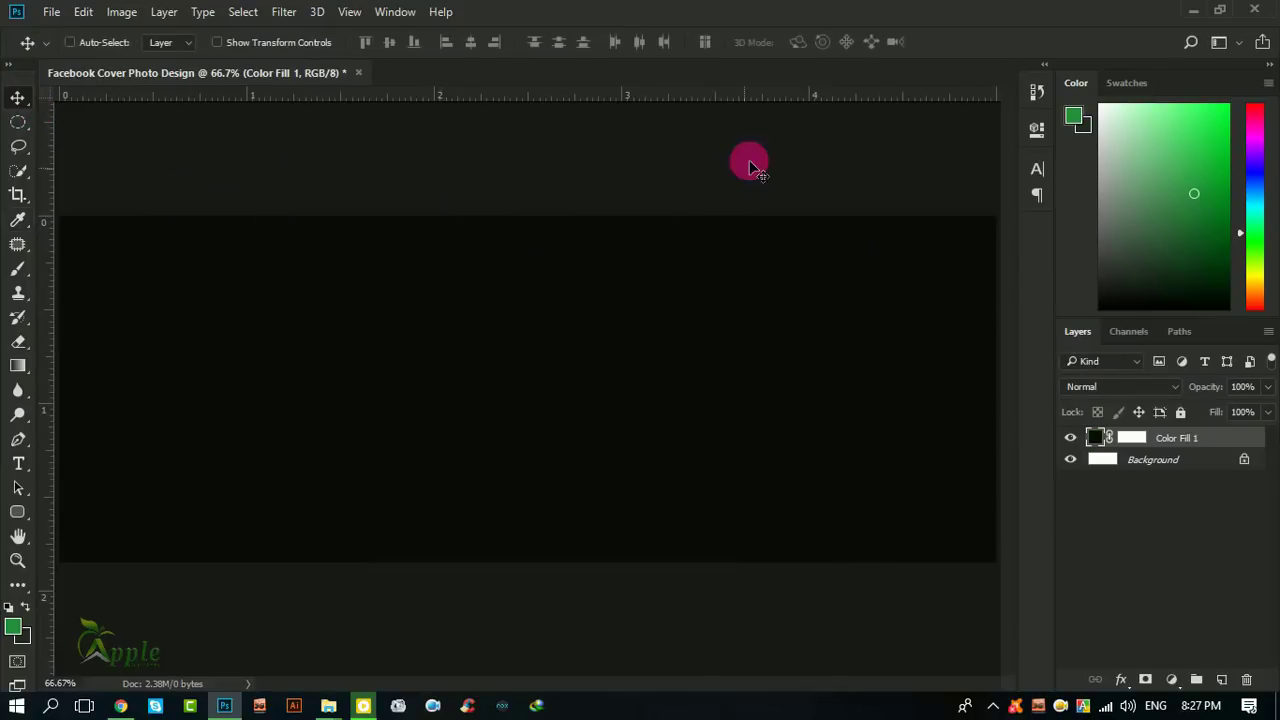
Step: Draw a roughly 261 × 293 px rectangle filled with grey 939393
left_click(18, 512)
left_click(57, 512)
mouse_move(346, 298)
left_mouse_down()
mouse_move(487, 458)
mouse_move(509, 460)
mouse_move(513, 486)
left_mouse_up()
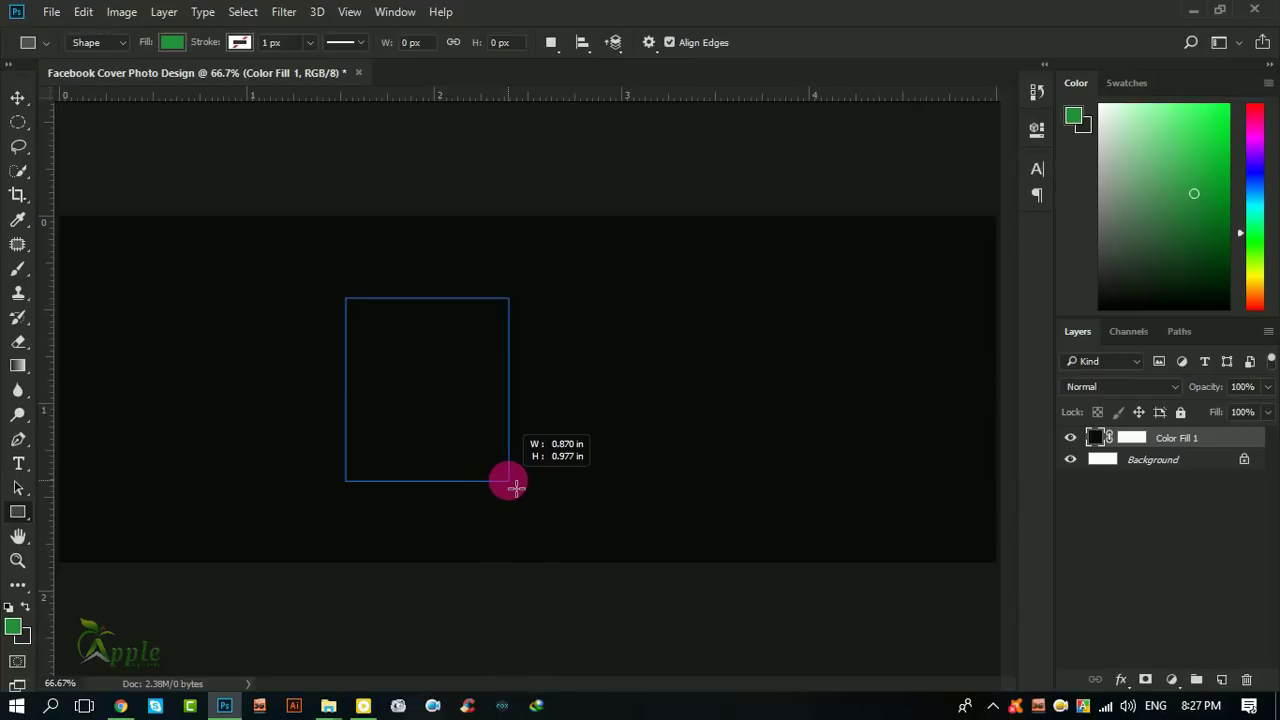
left_click_drag(513, 486, 509, 481)
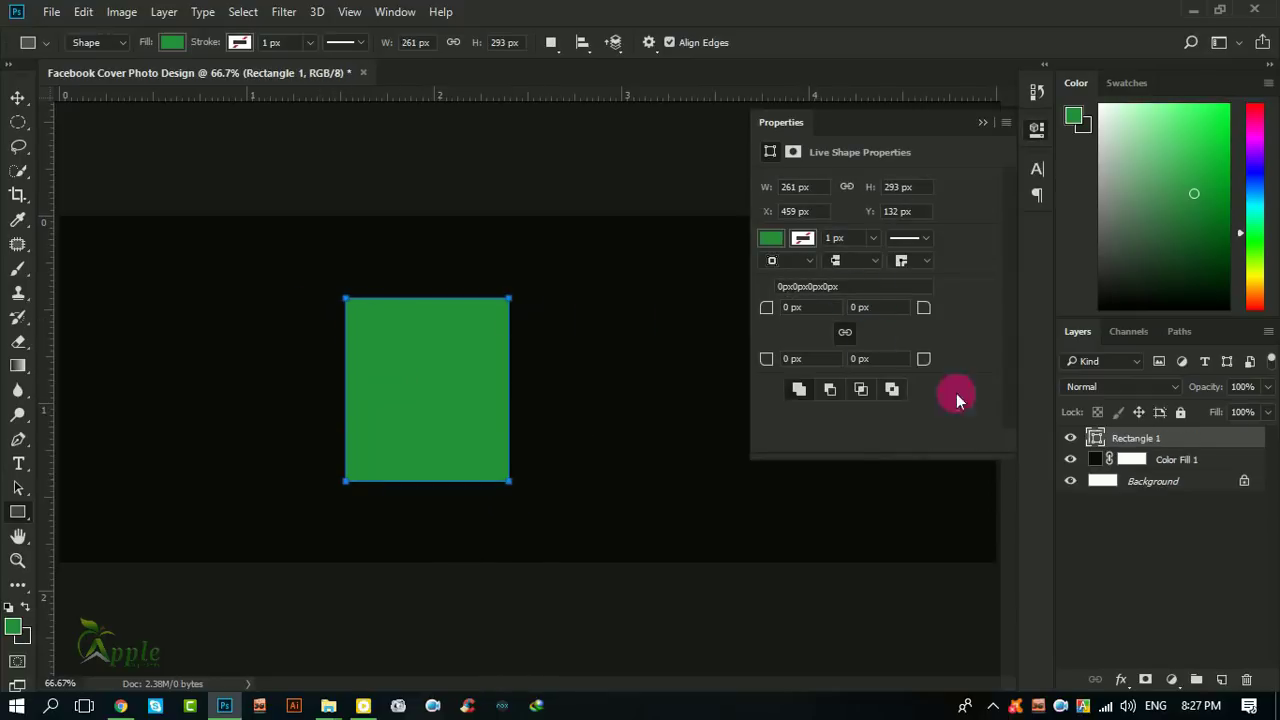
double_click(1097, 440)
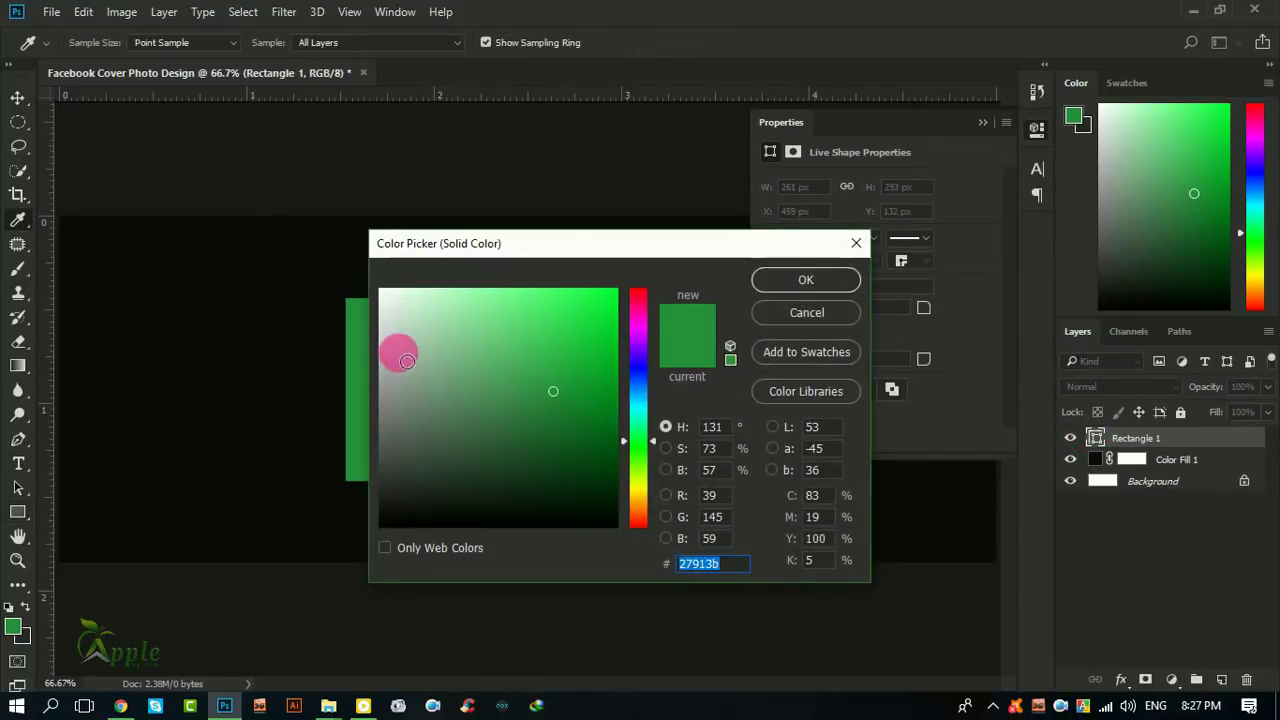
left_click_drag(390, 346, 380, 389)
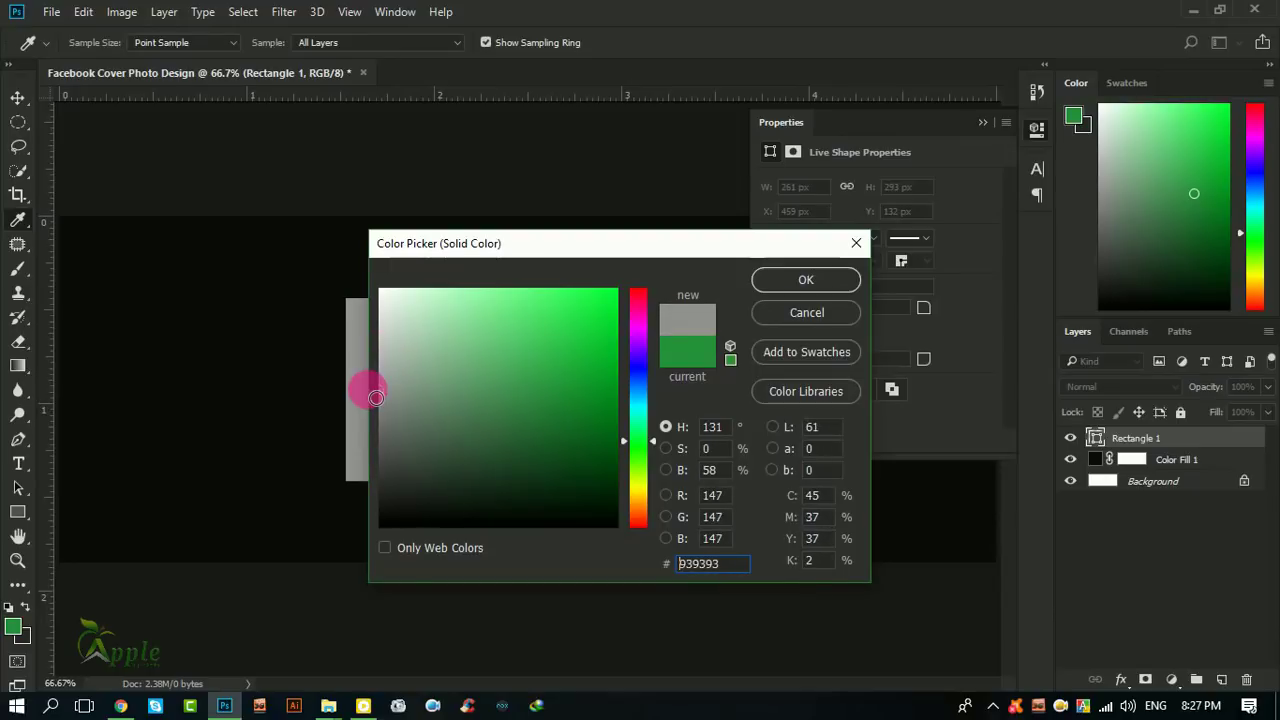
left_click(806, 282)
left_click(982, 123)
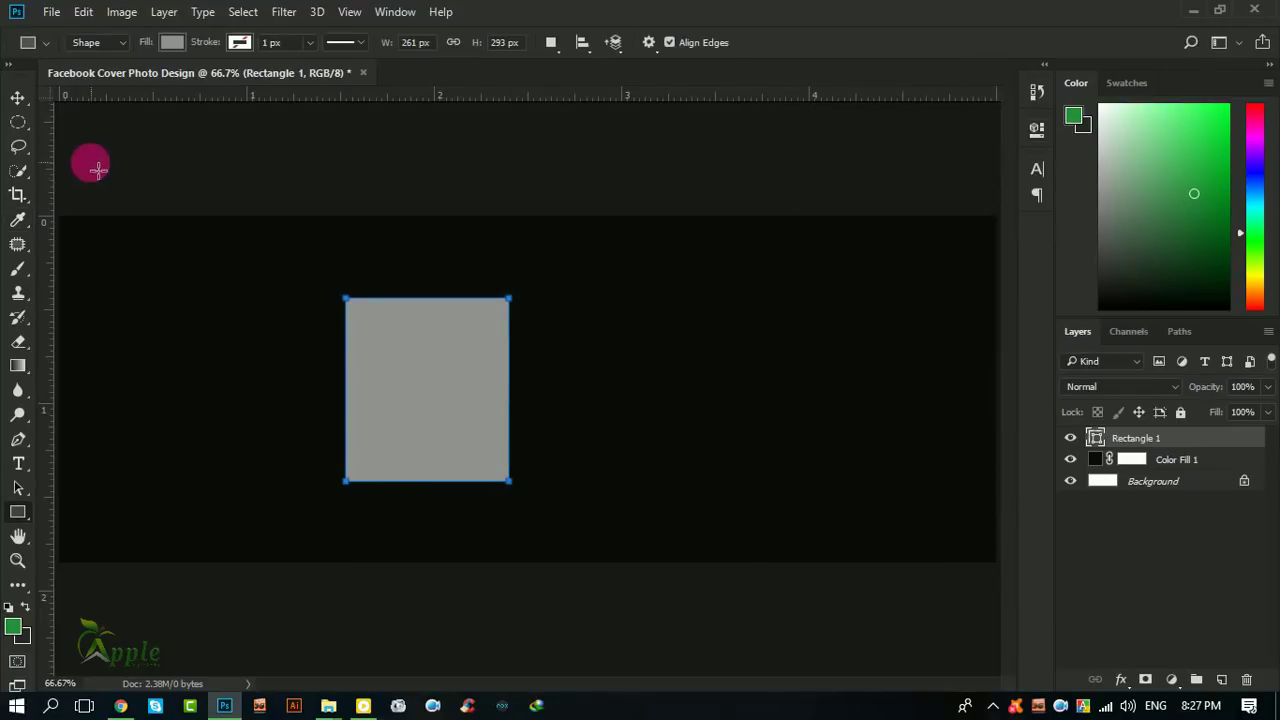
Step: Narrow the grey rectangle to about 97% width and duplicate its layer
left_click(18, 98)
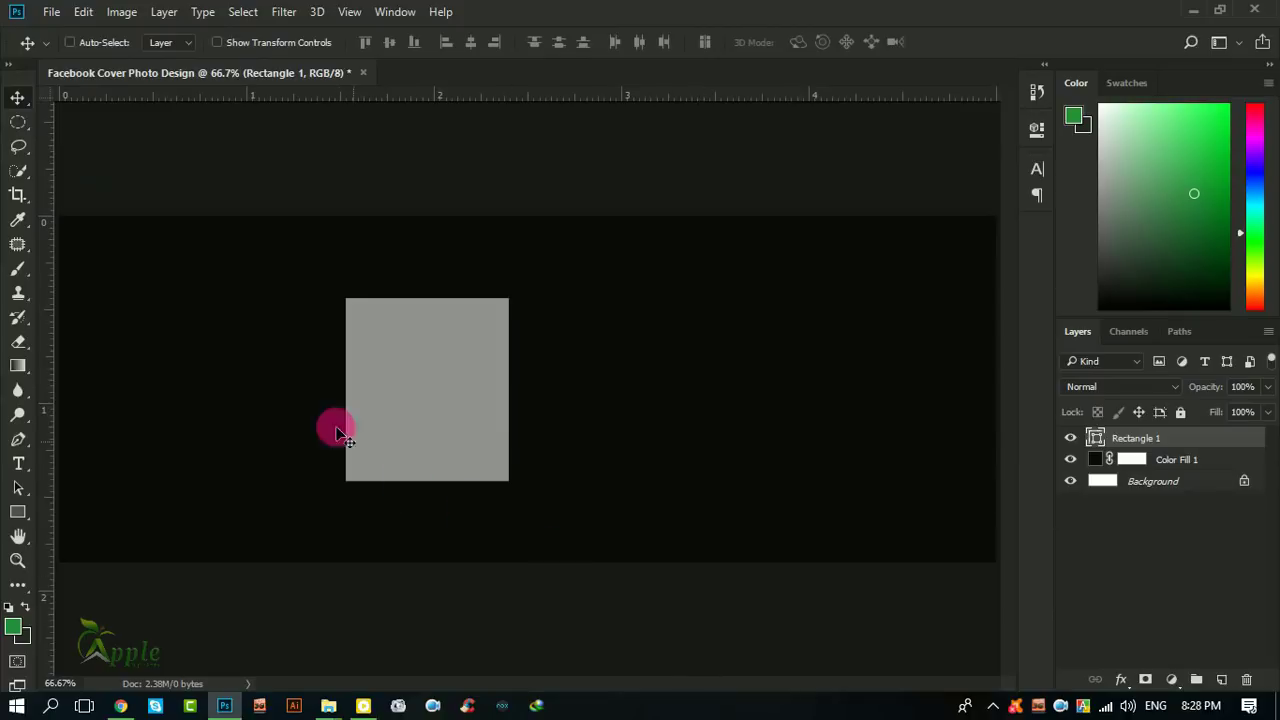
left_click(84, 11)
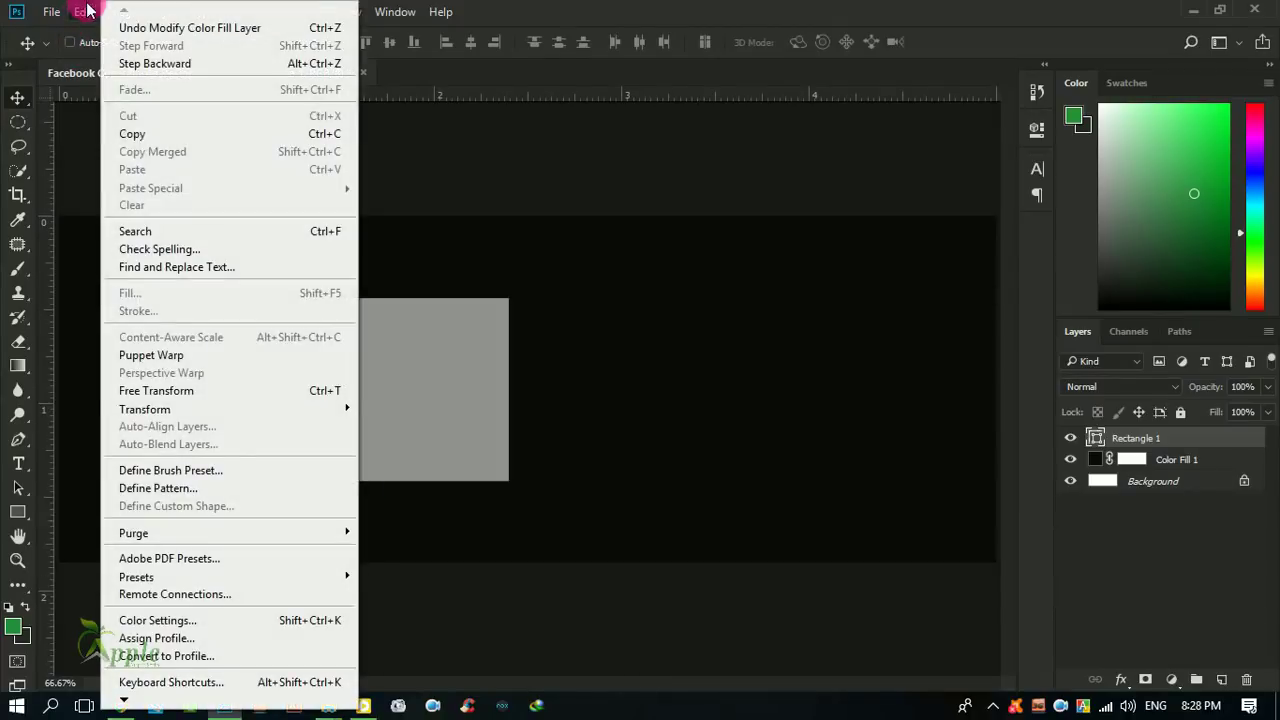
left_click(156, 391)
left_click_drag(514, 390, 506, 390)
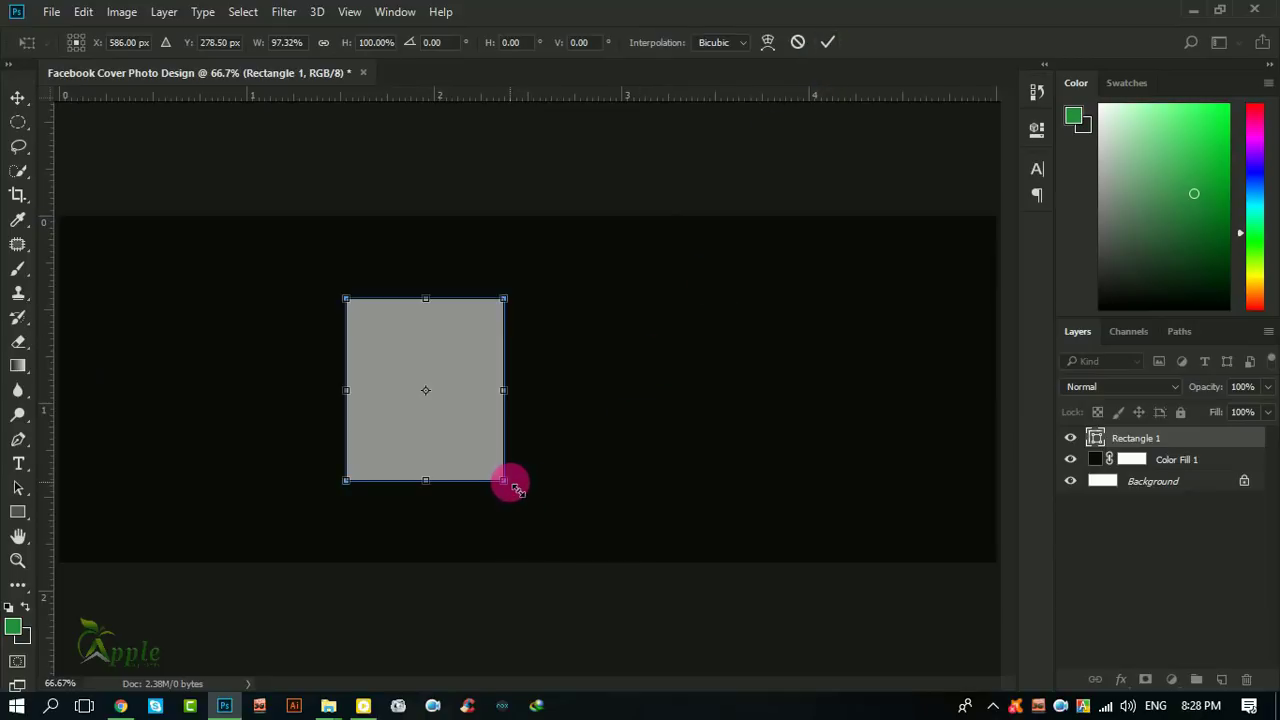
left_click(828, 42)
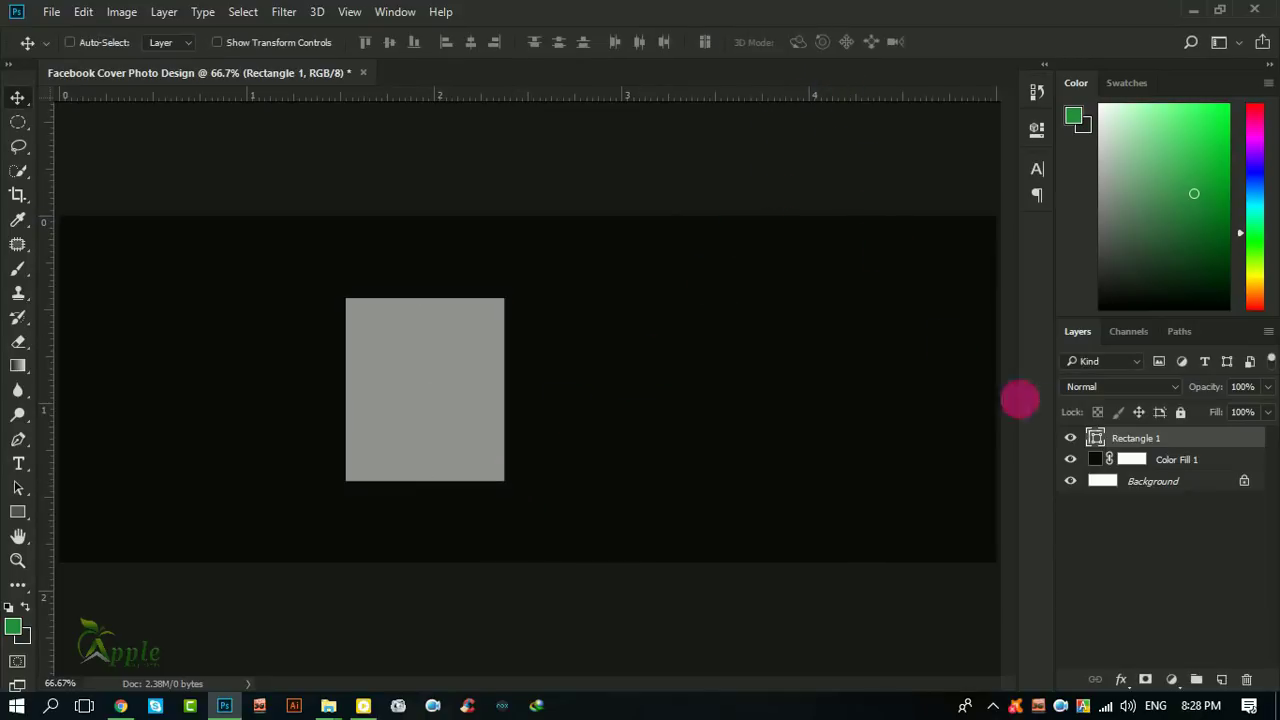
left_click_drag(1203, 448, 1221, 679)
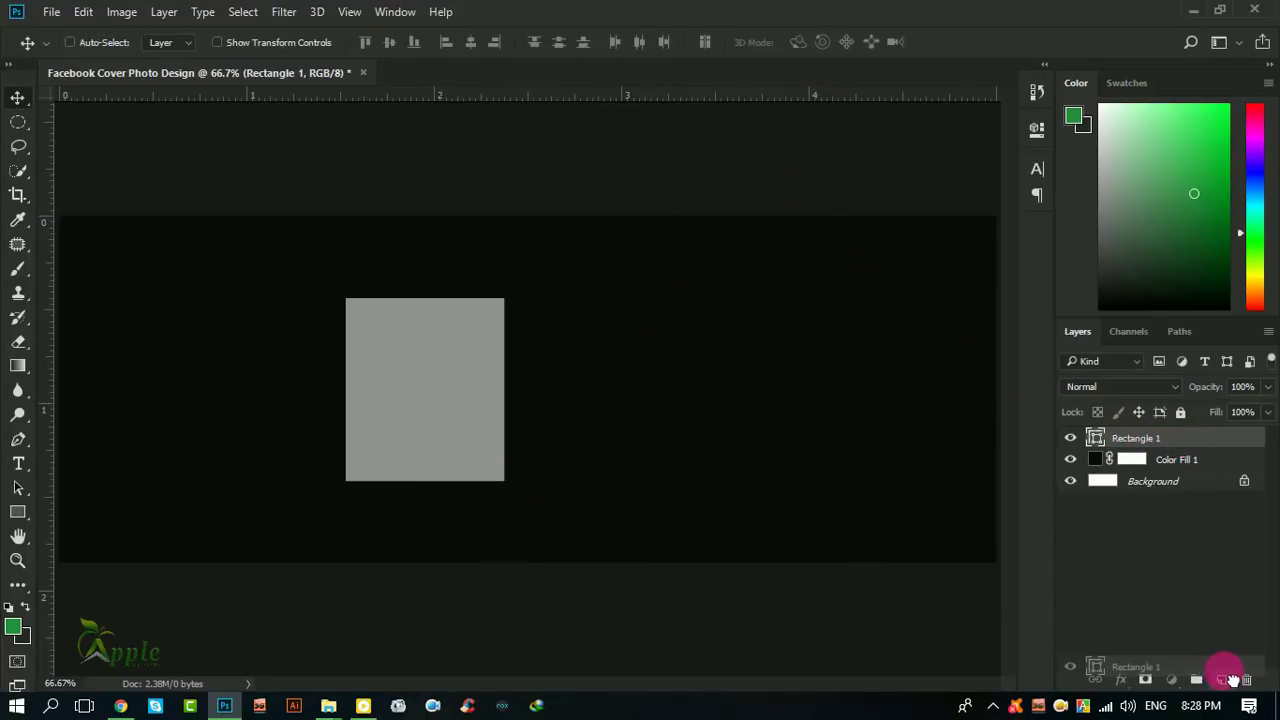
Step: Give the Rectangle 1 copy a lighter grey fill
left_click(1144, 469)
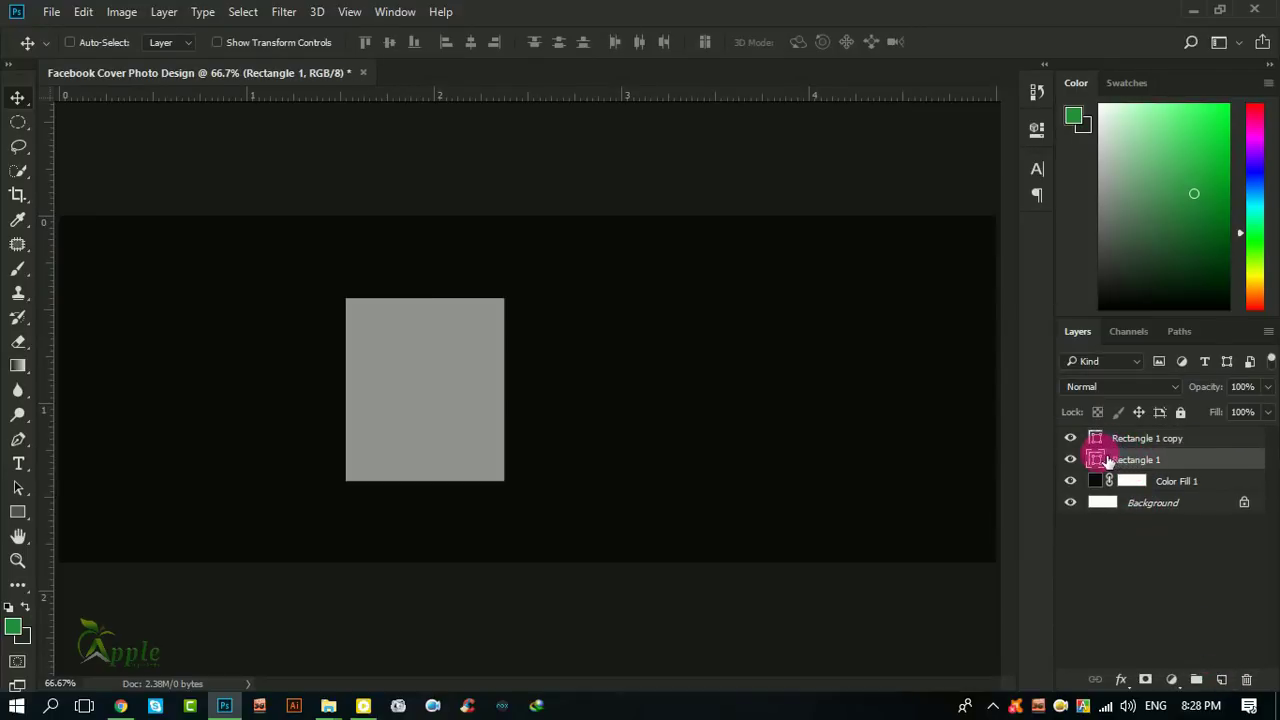
left_click(1106, 446)
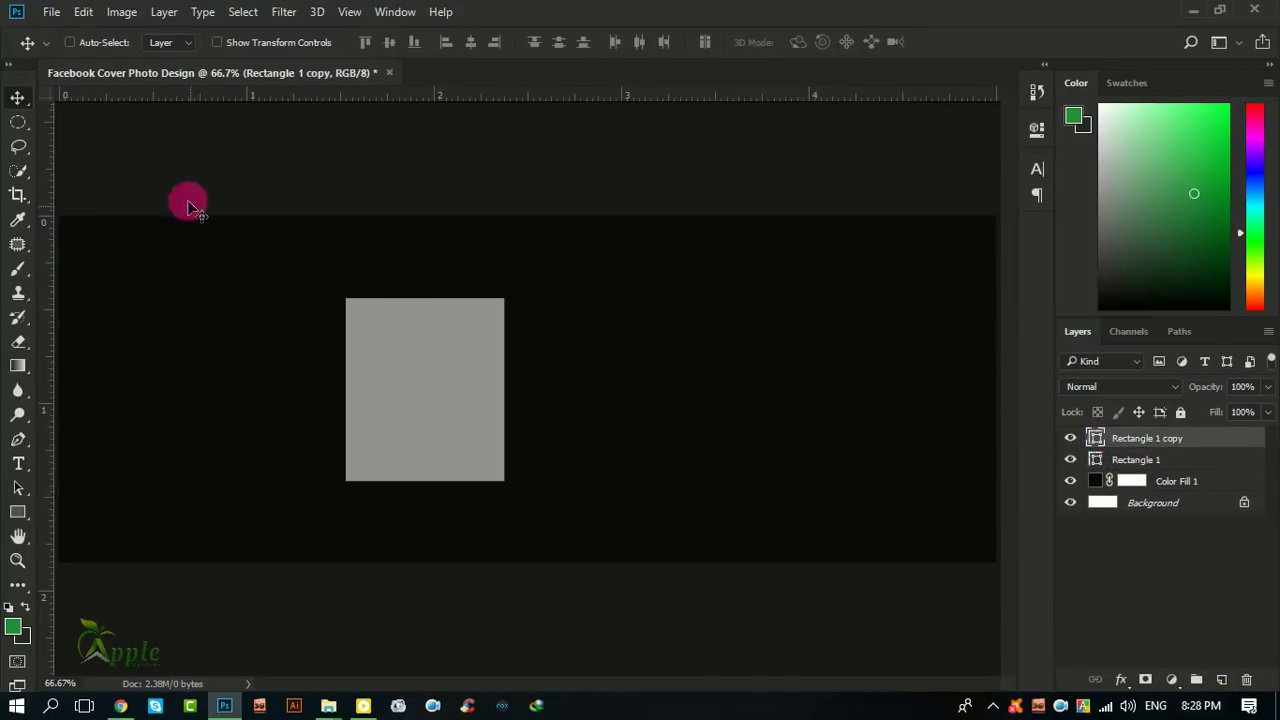
double_click(1097, 438)
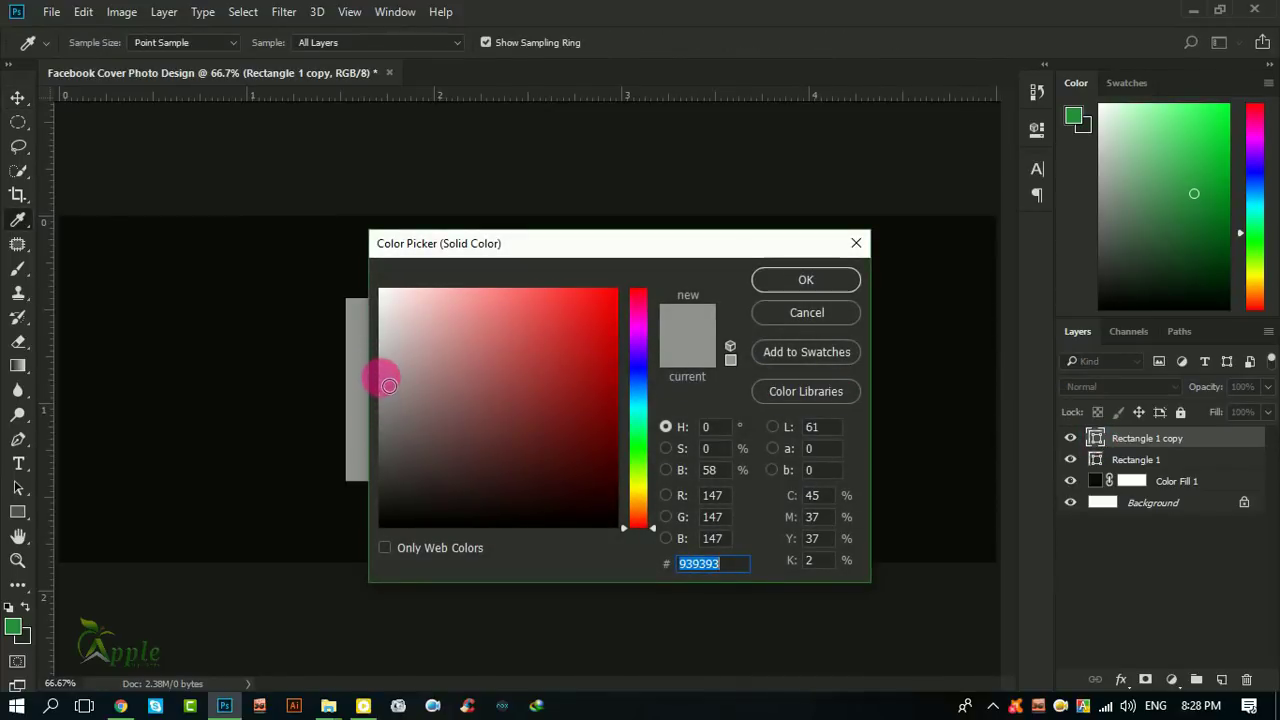
left_click(387, 371)
left_click(763, 278)
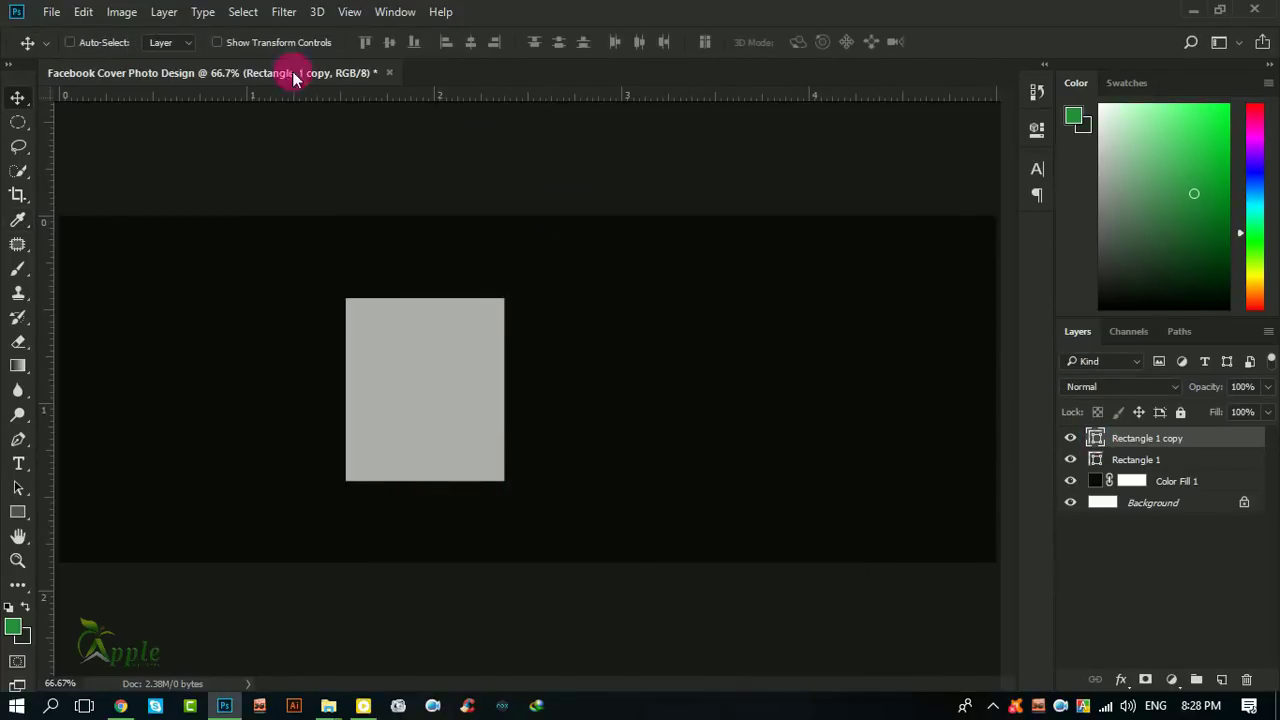
Step: Shrink the rectangle copy around its centre to about 91%
left_click(85, 16)
left_click(171, 386)
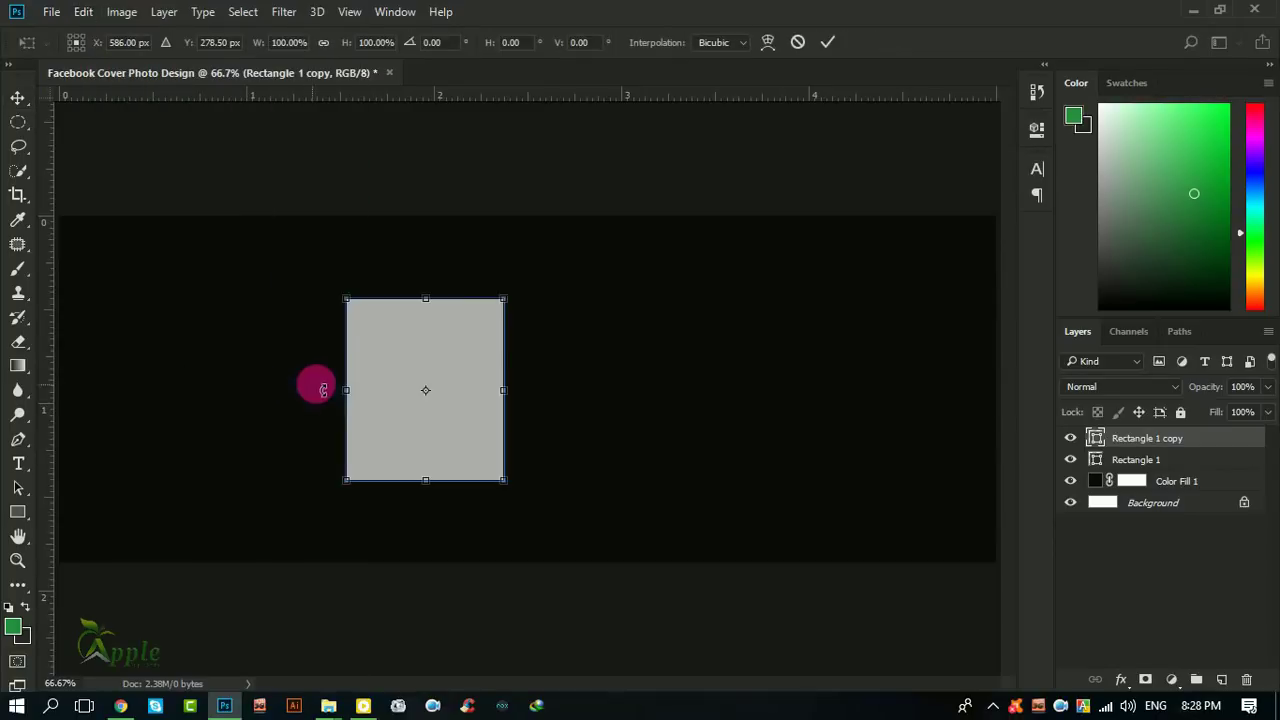
left_click(334, 360, "ctrl")
left_click(310, 410, "ctrl")
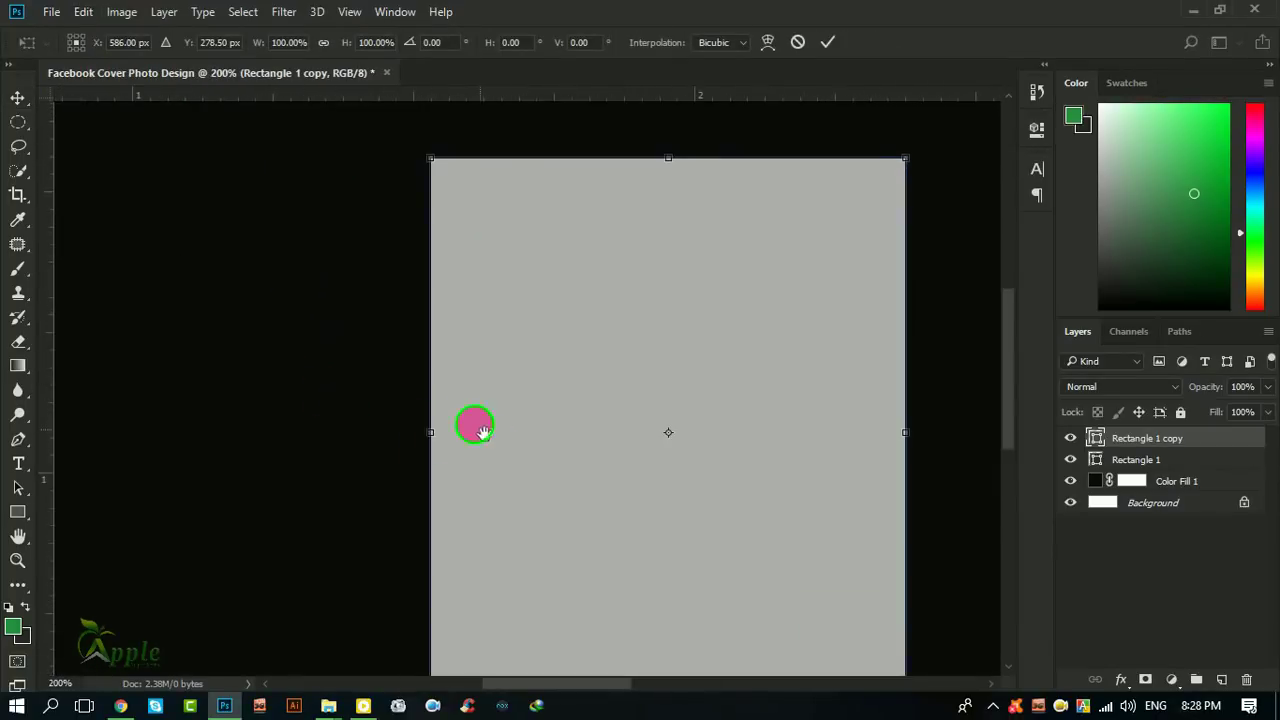
key("ctrl+minus")
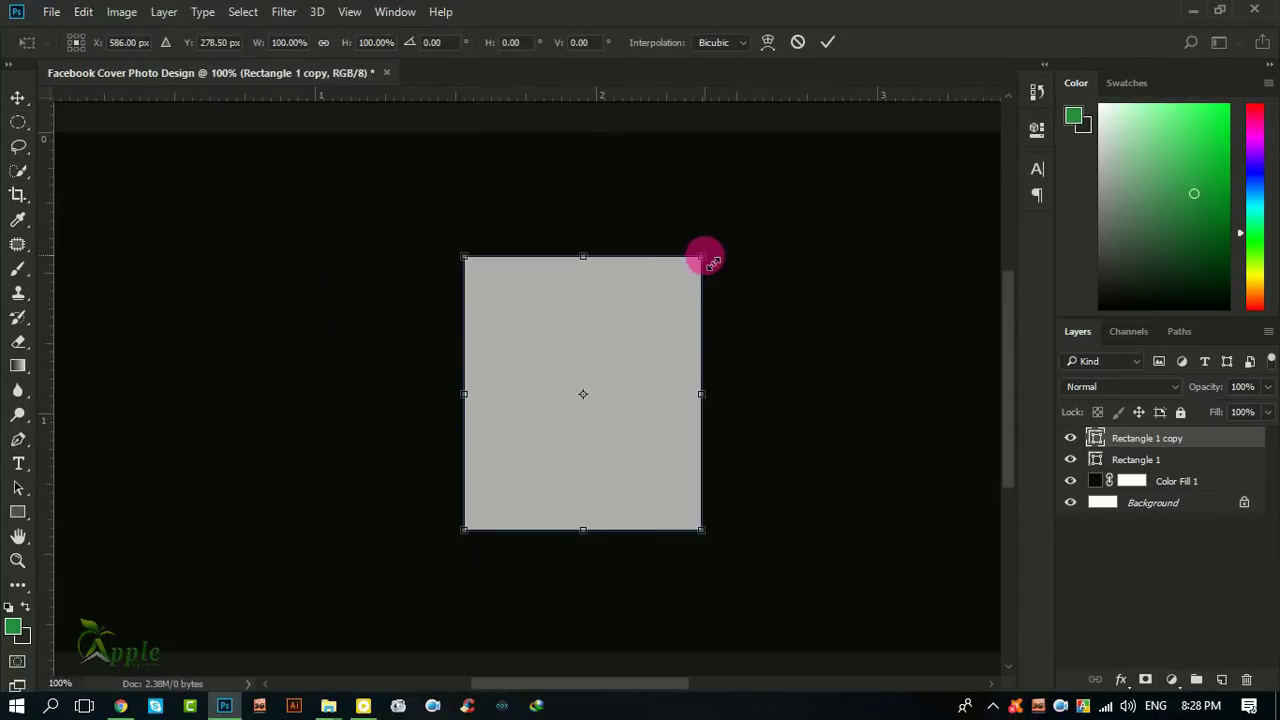
left_click_drag(712, 263, 698, 275)
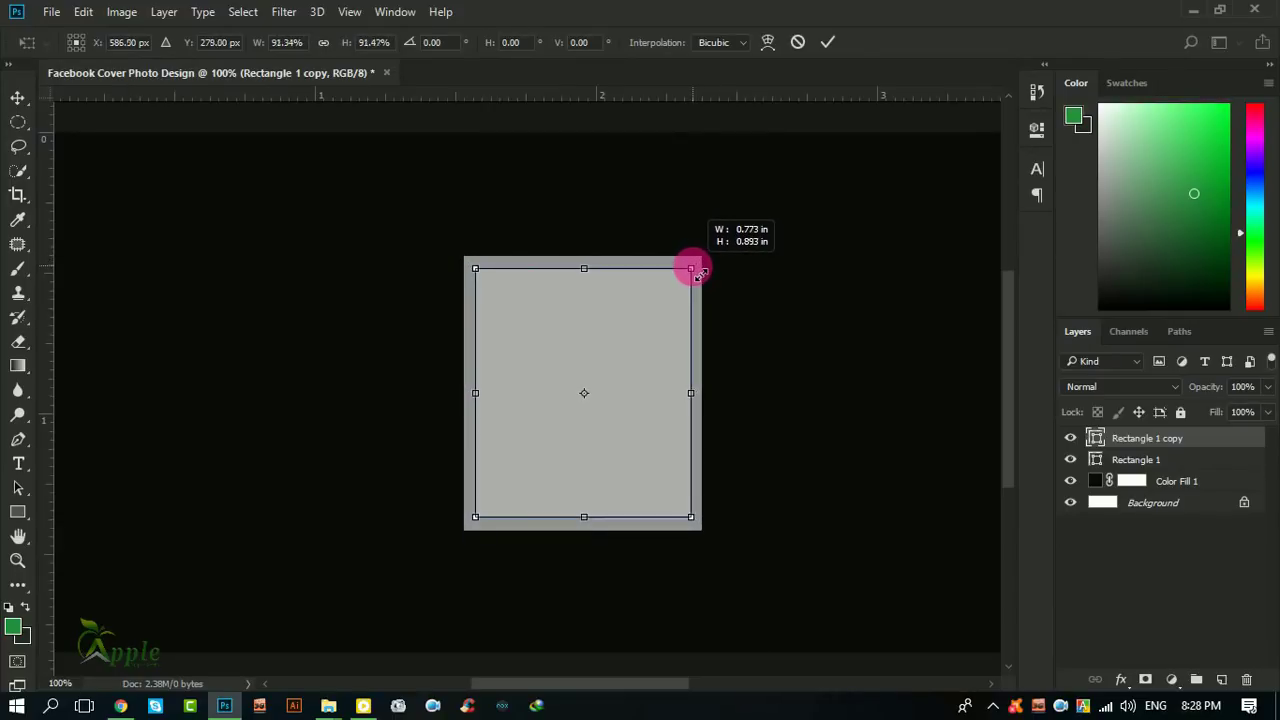
left_click_drag(698, 275, 690, 267)
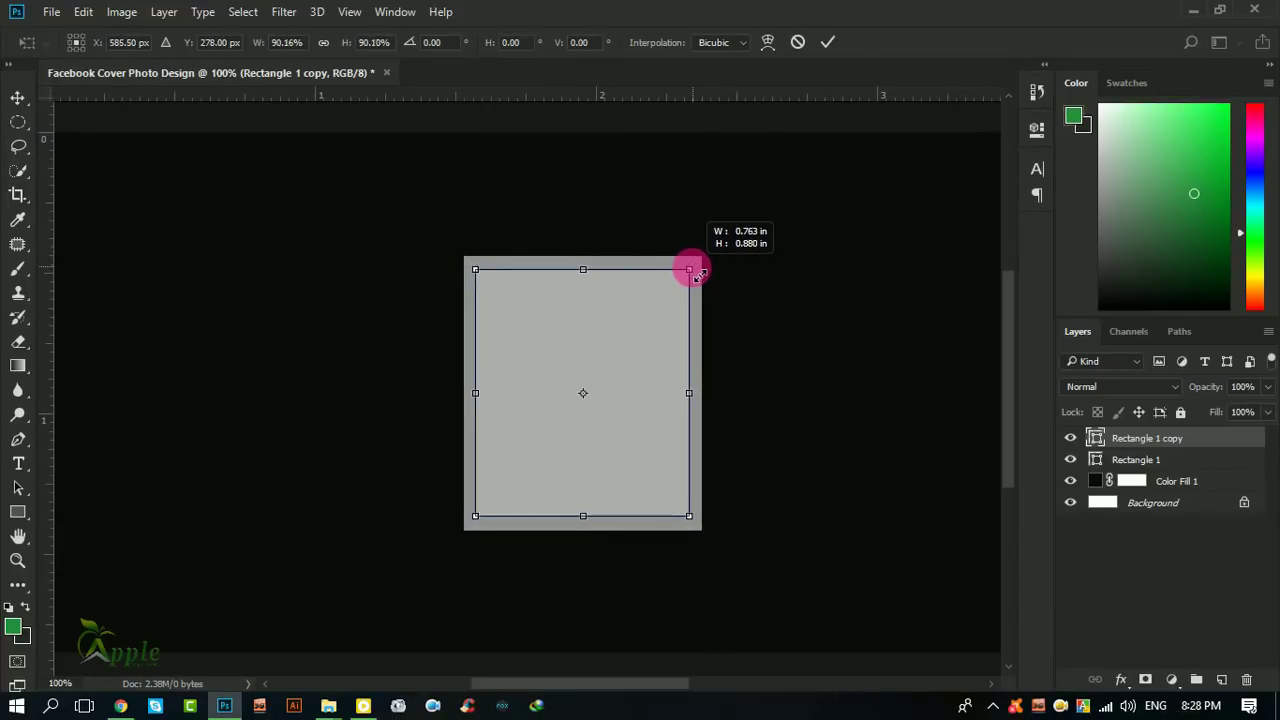
left_click(828, 41)
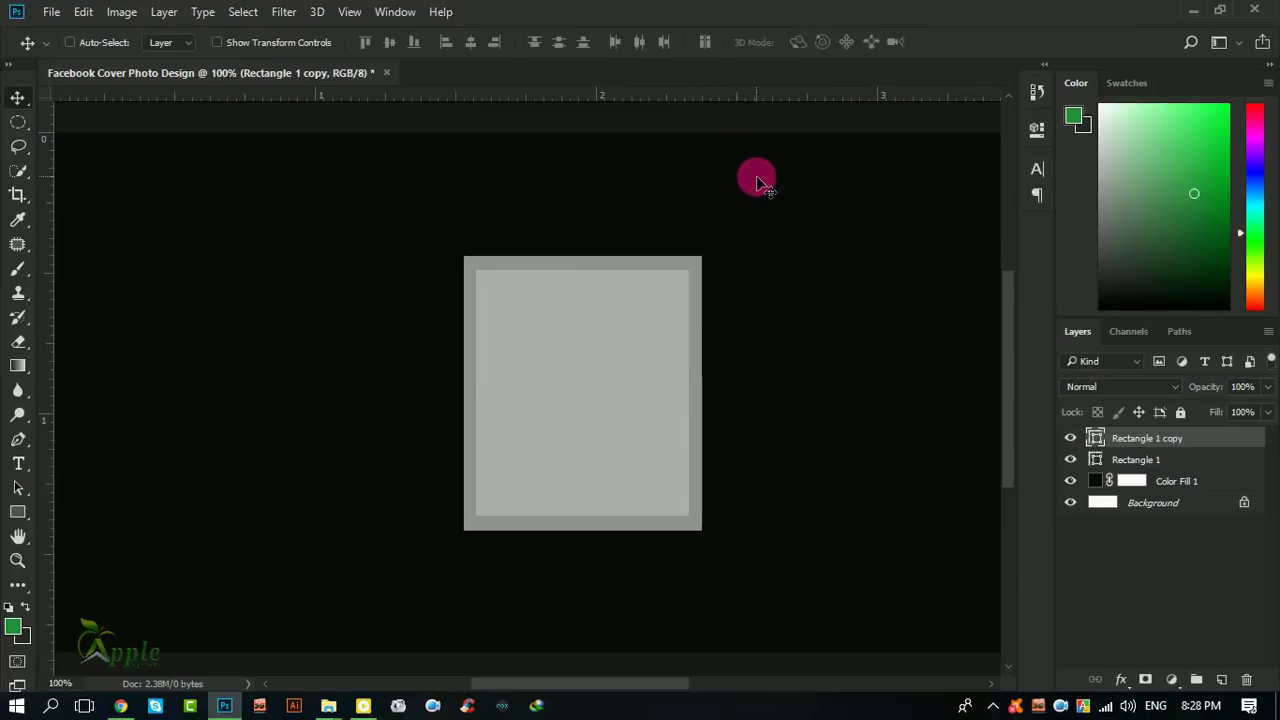
Step: Lighten Rectangle 1 to white, then group both rectangles as 'Frame 1'
left_click(1101, 464)
double_click(1097, 461)
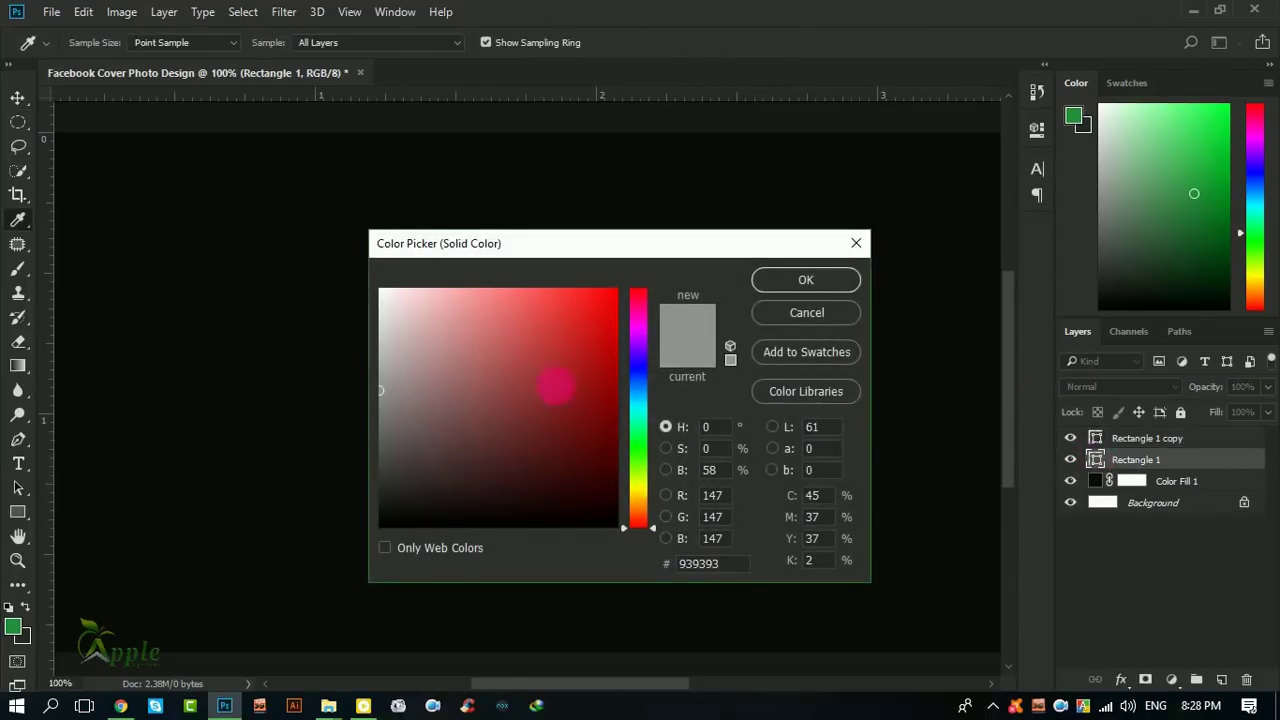
left_click(388, 297)
left_click(806, 280)
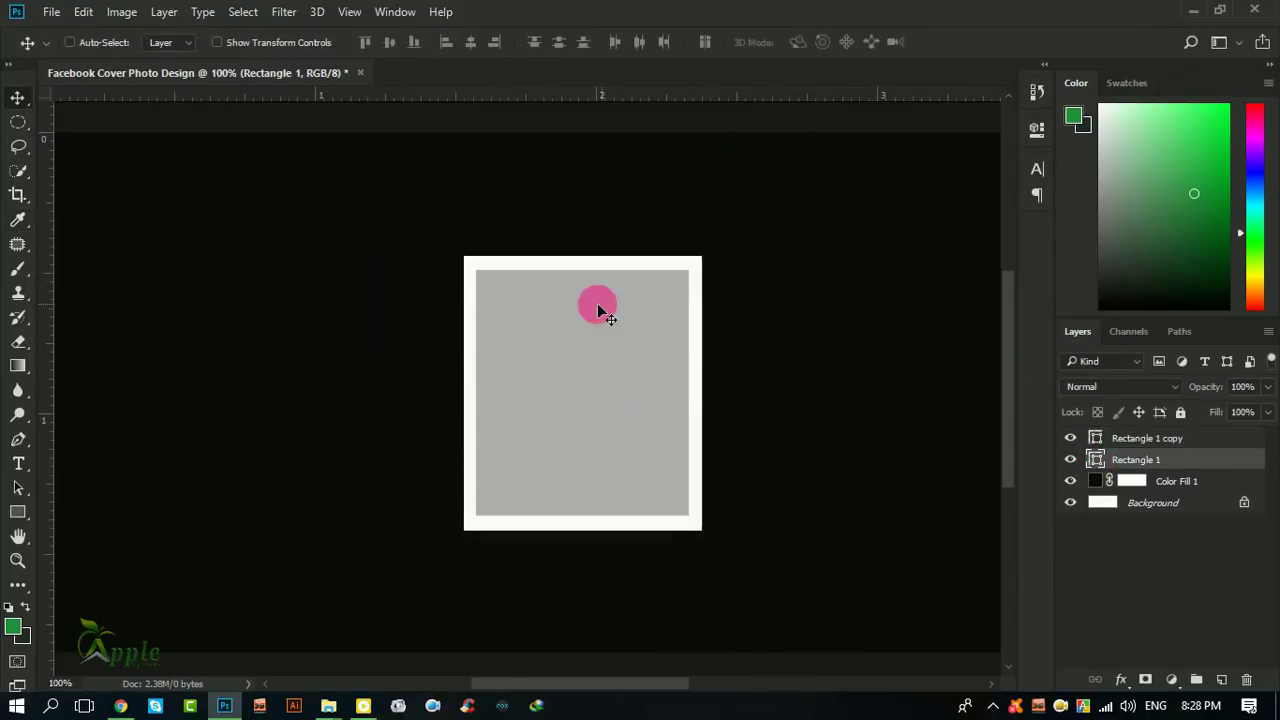
left_click(1145, 438, "shift")
left_click(1198, 679)
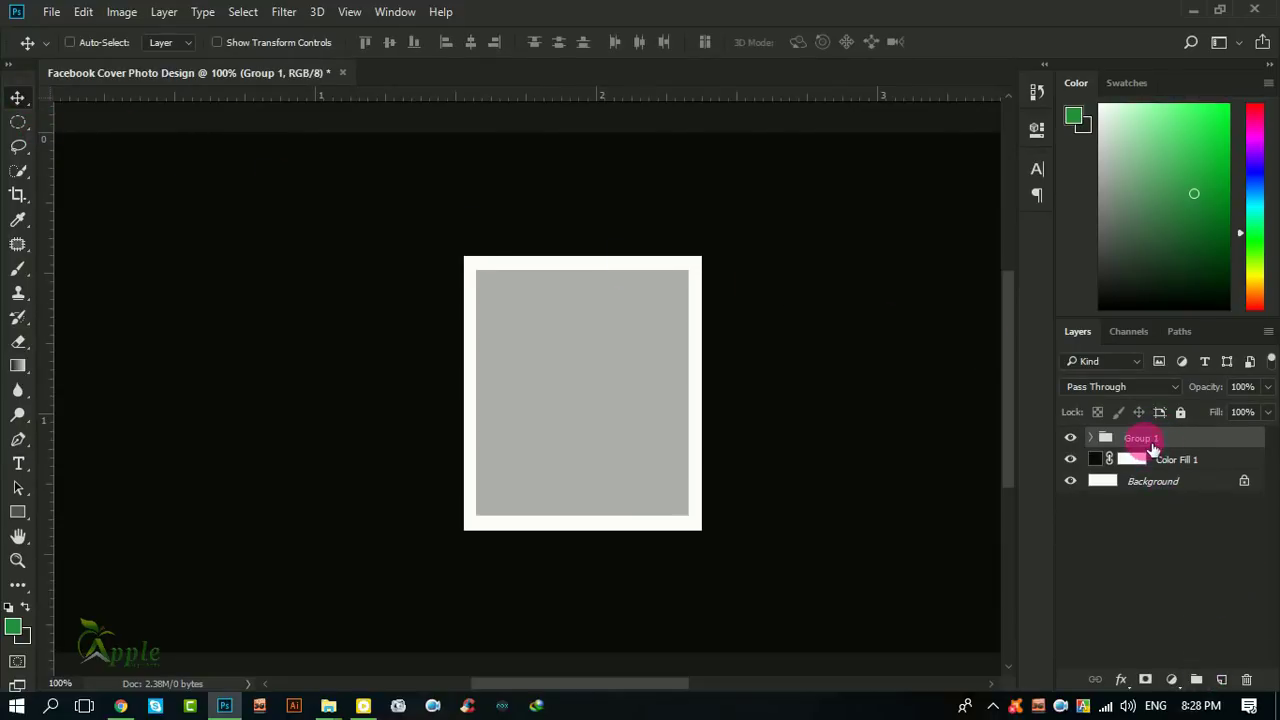
double_click(1141, 438)
type("Frame")
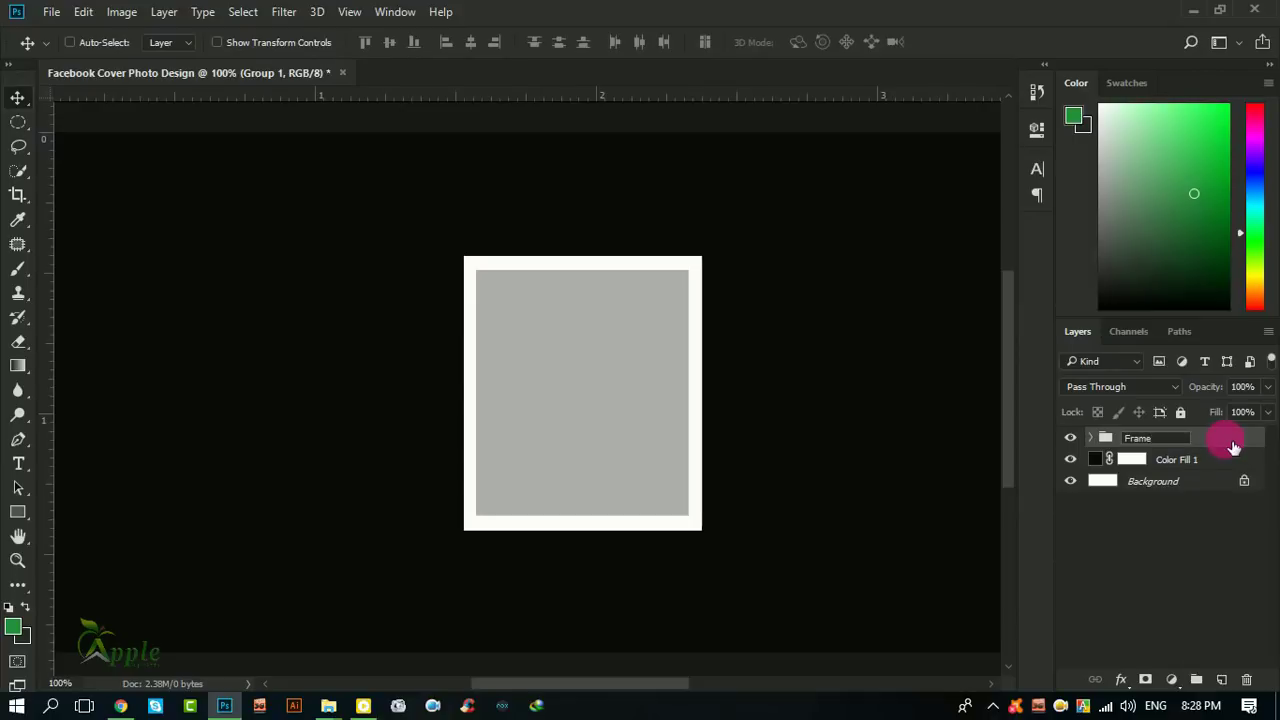
key("ctrl+minus")
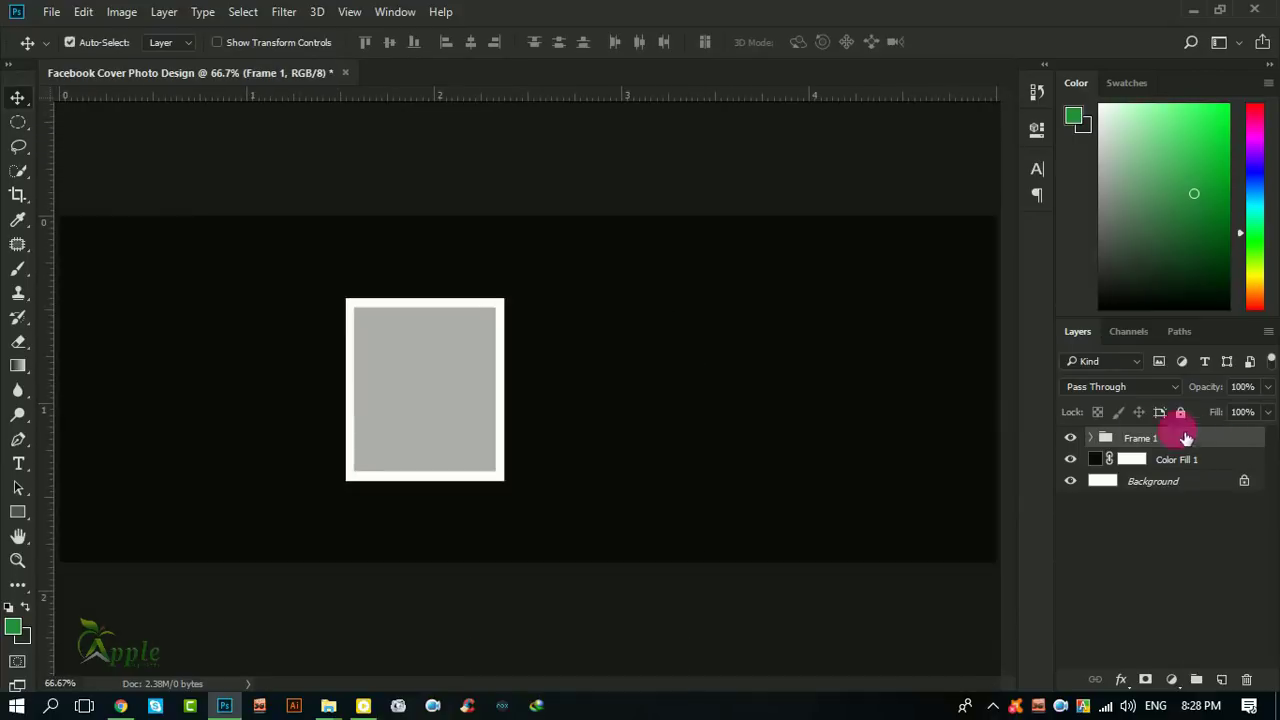
Step: Open Layer Style for the grey inner rectangle inside Frame 1
left_click(1091, 439)
left_click(1165, 460)
left_click(1071, 459)
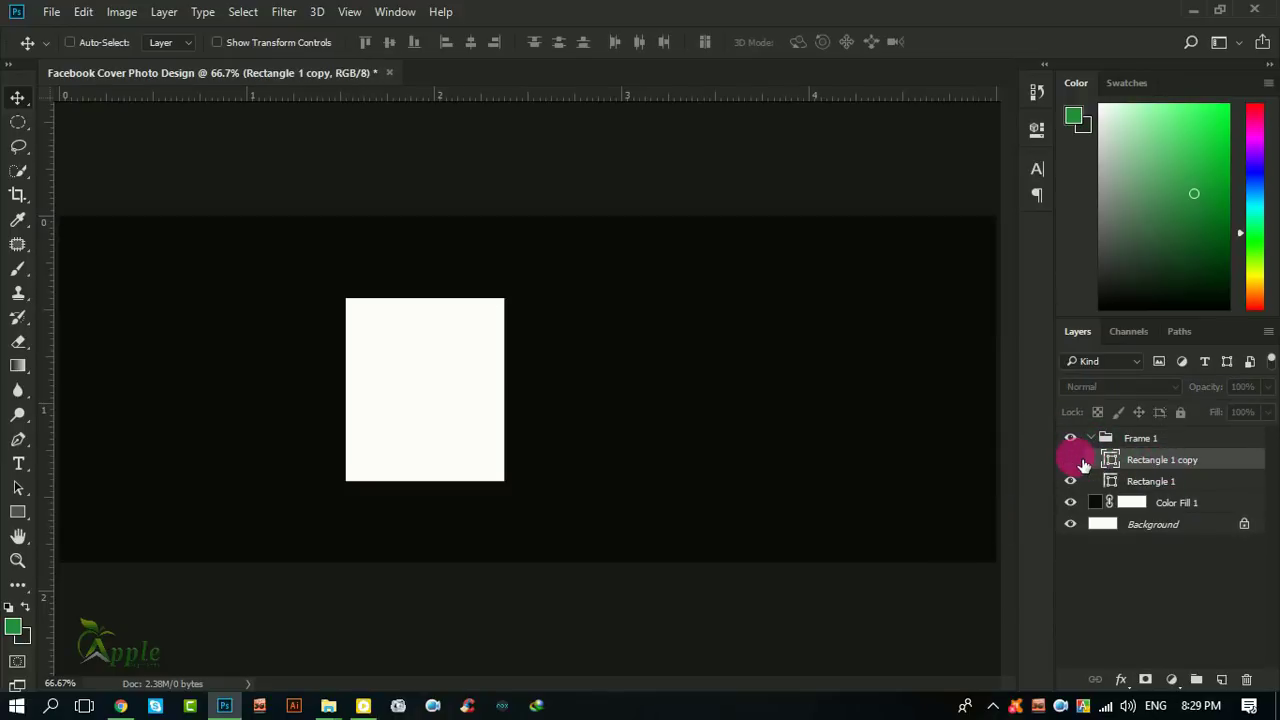
left_click(1071, 459)
double_click(1158, 452)
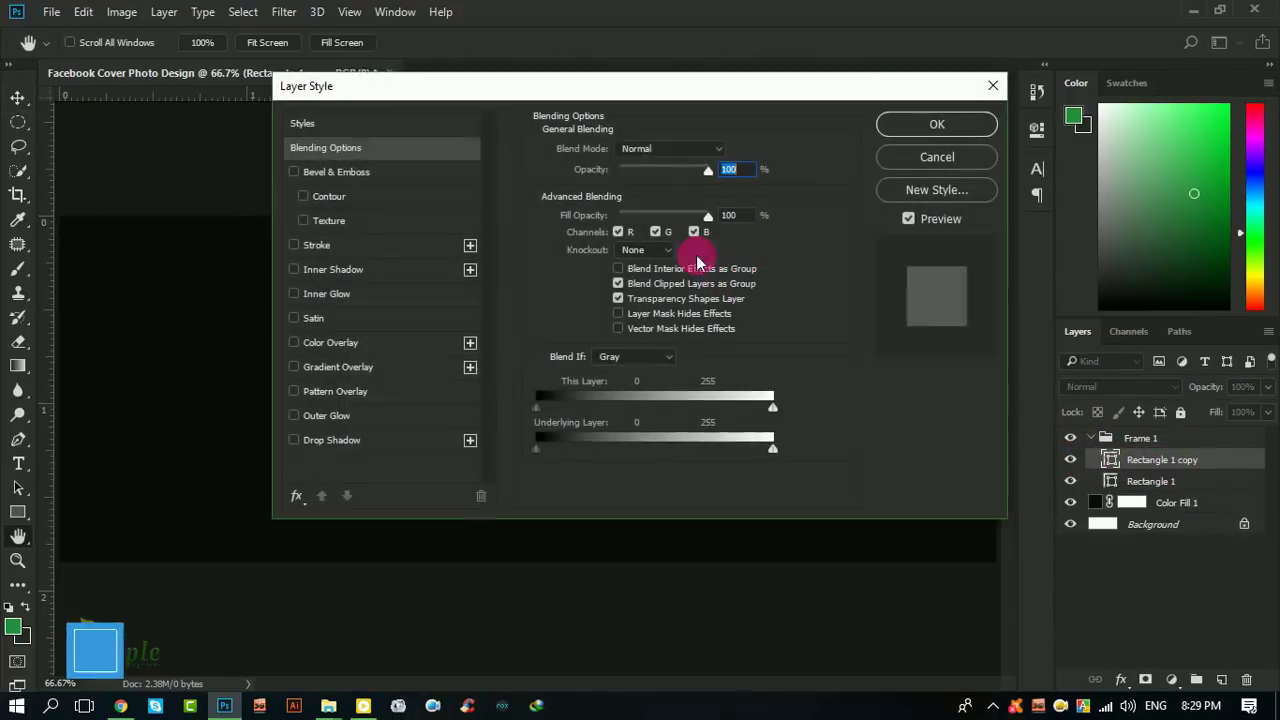
mouse_move(606, 91)
left_mouse_down()
mouse_move(897, 110)
mouse_move(841, 112)
left_mouse_up()
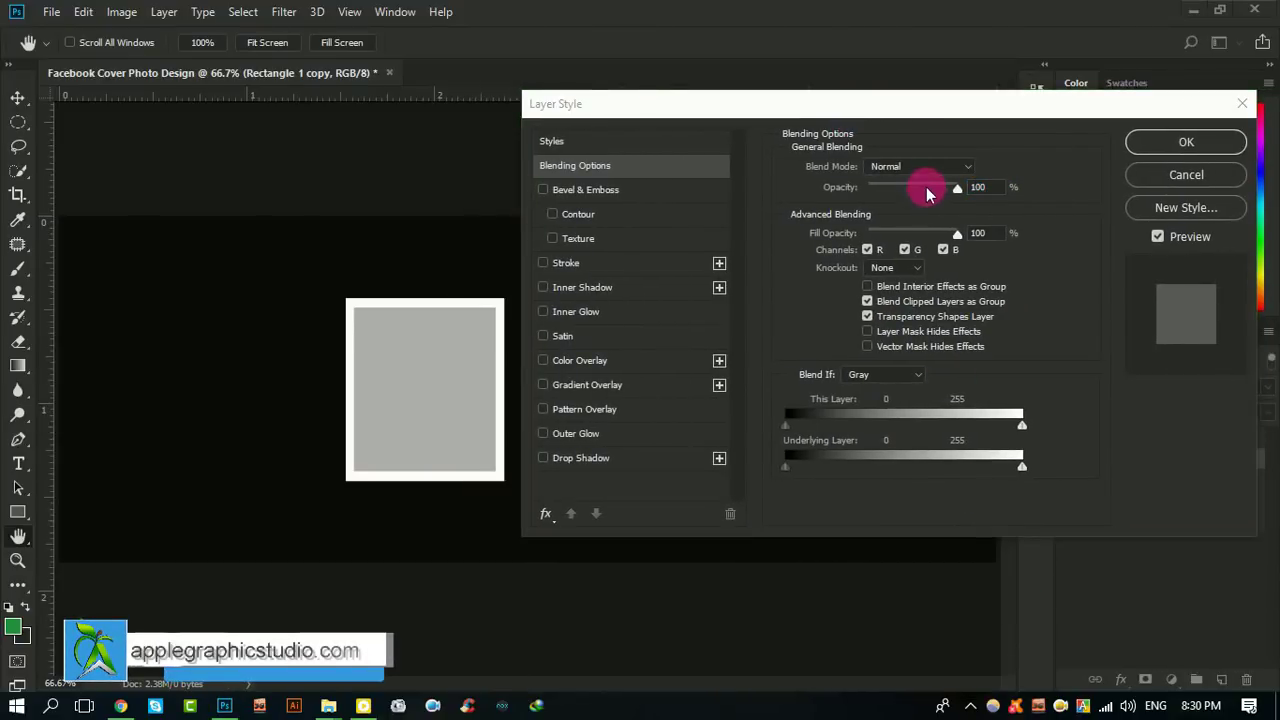
Step: Add an Inner Shadow: 55% opacity, 0 px distance, 17% choke, 18 px size
left_click(590, 288)
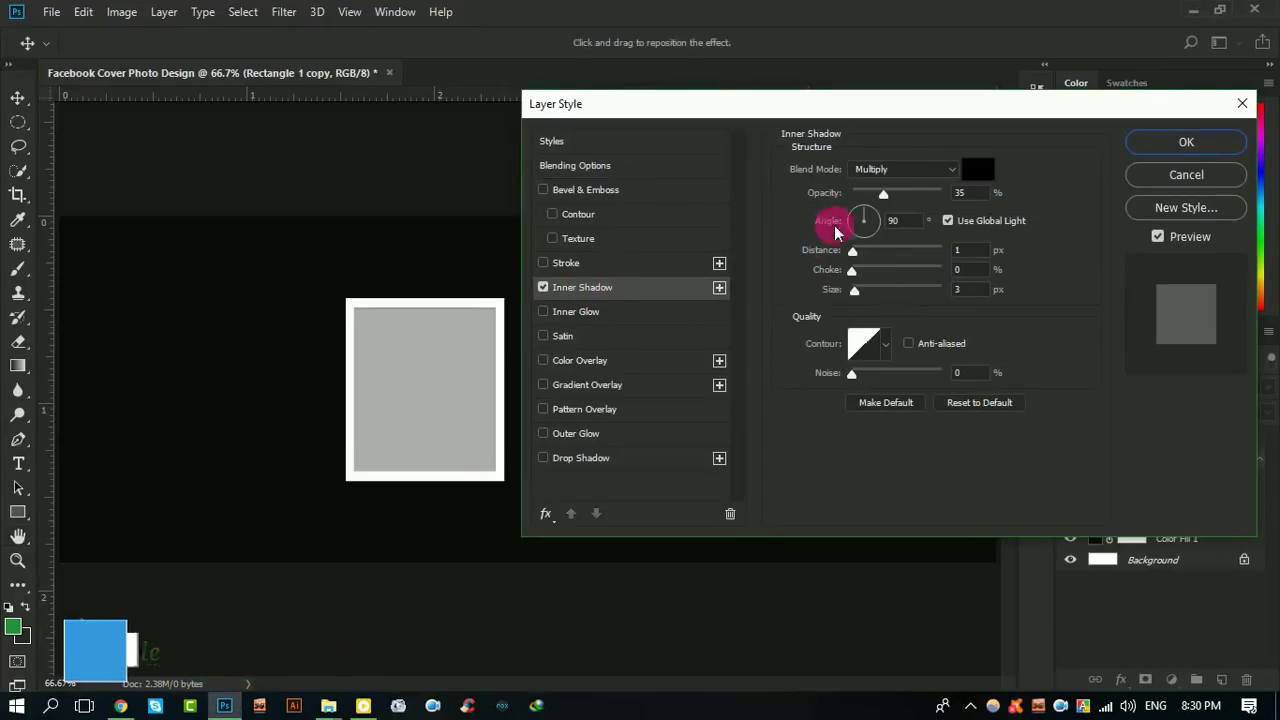
mouse_move(884, 194)
left_mouse_down()
mouse_move(942, 196)
mouse_move(915, 197)
left_mouse_up()
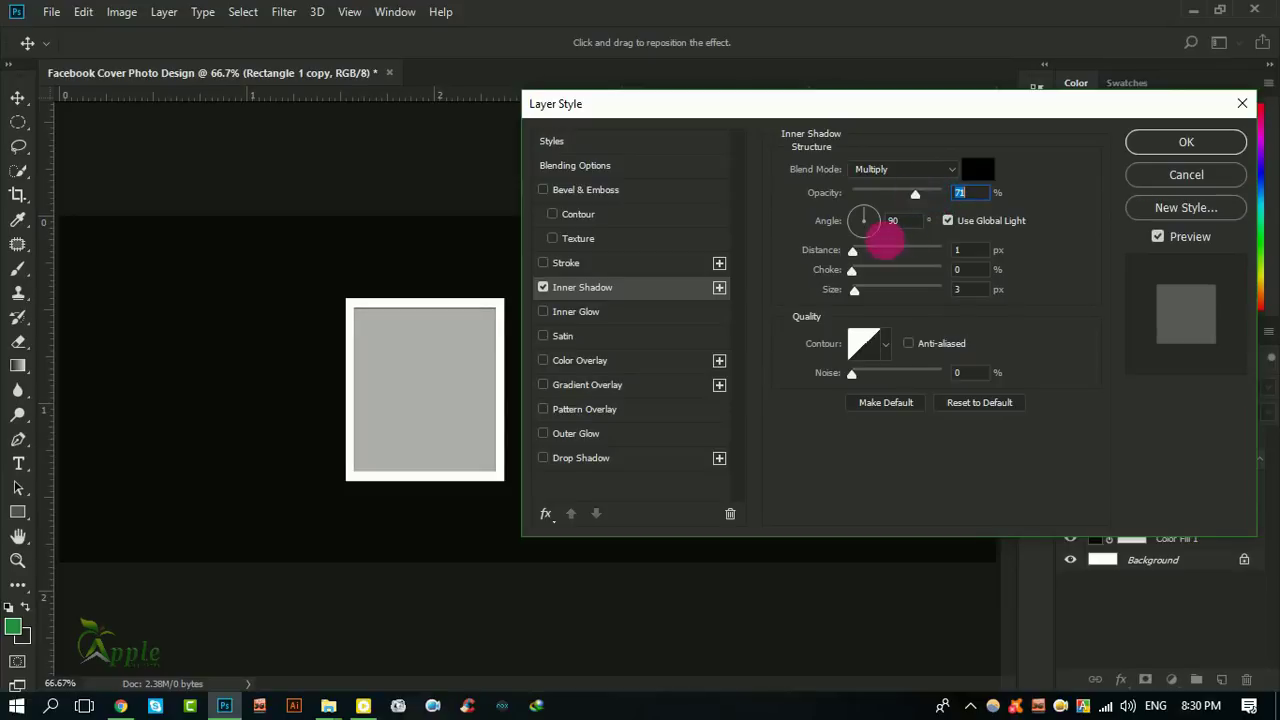
mouse_move(852, 251)
left_mouse_down()
mouse_move(866, 255)
mouse_move(853, 276)
mouse_move(870, 275)
mouse_move(864, 296)
left_mouse_up()
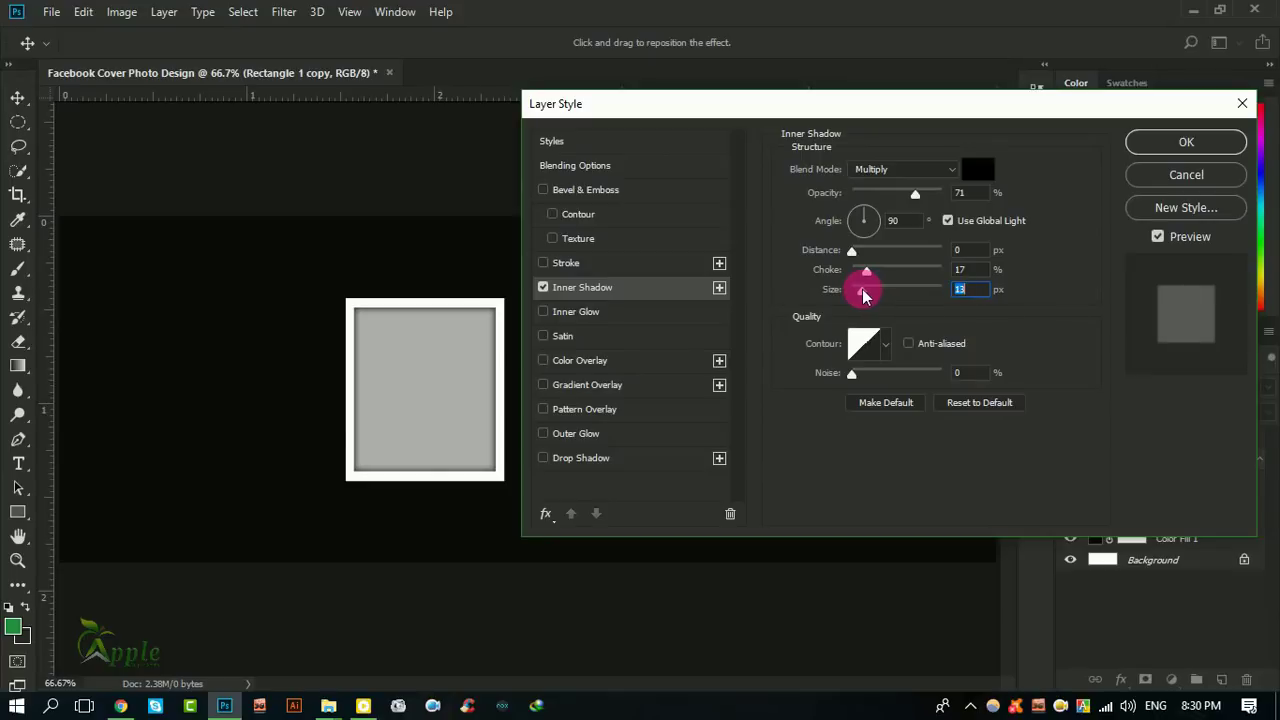
left_click(419, 386, "ctrl")
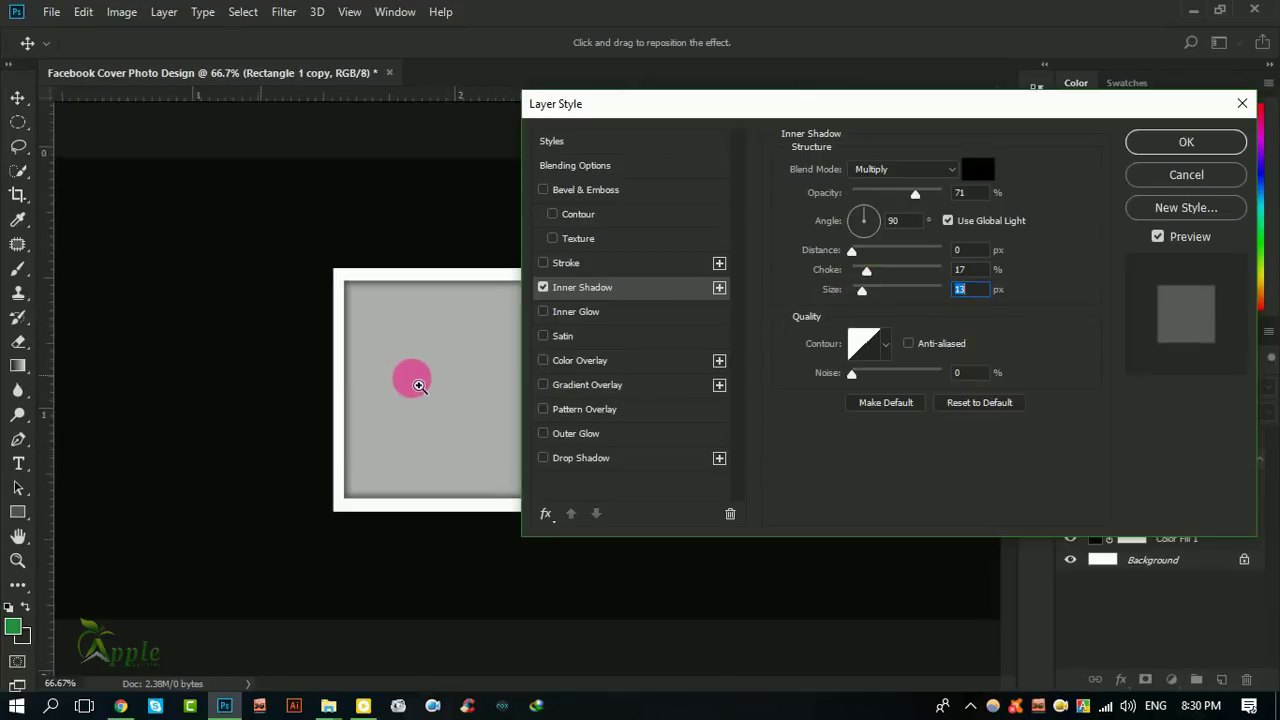
left_click(419, 386, "ctrl")
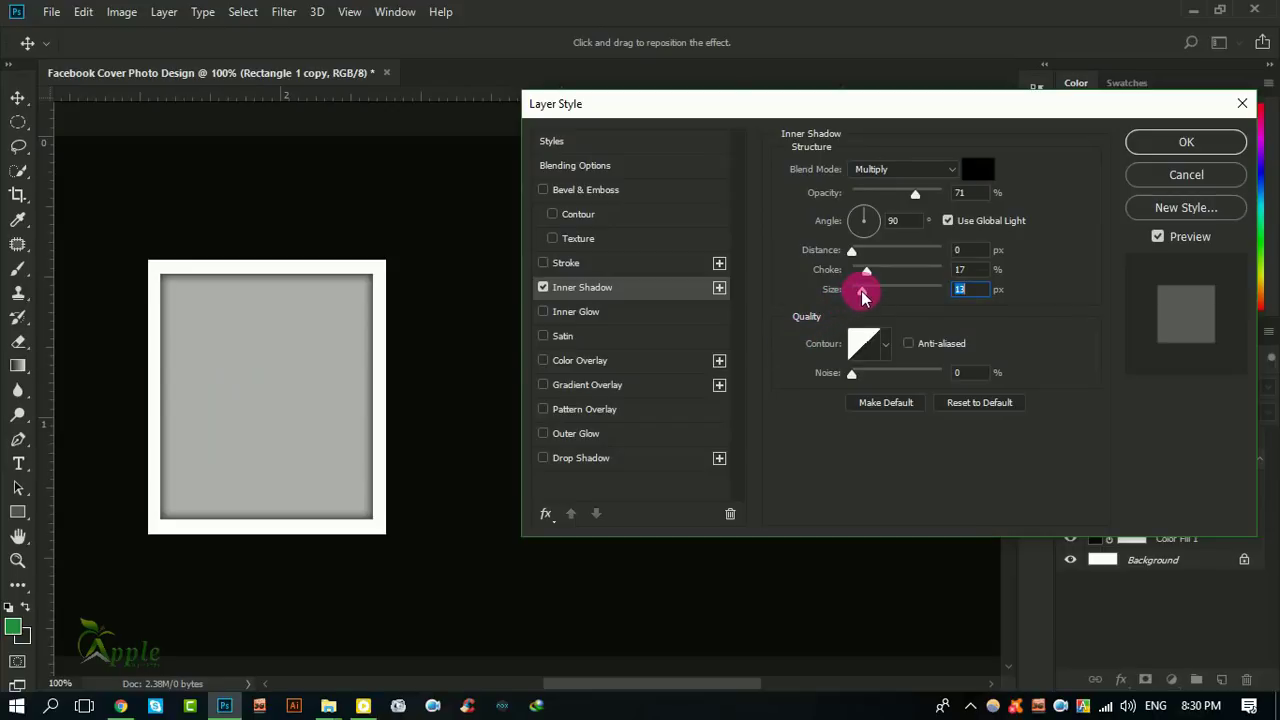
left_click_drag(863, 296, 861, 297)
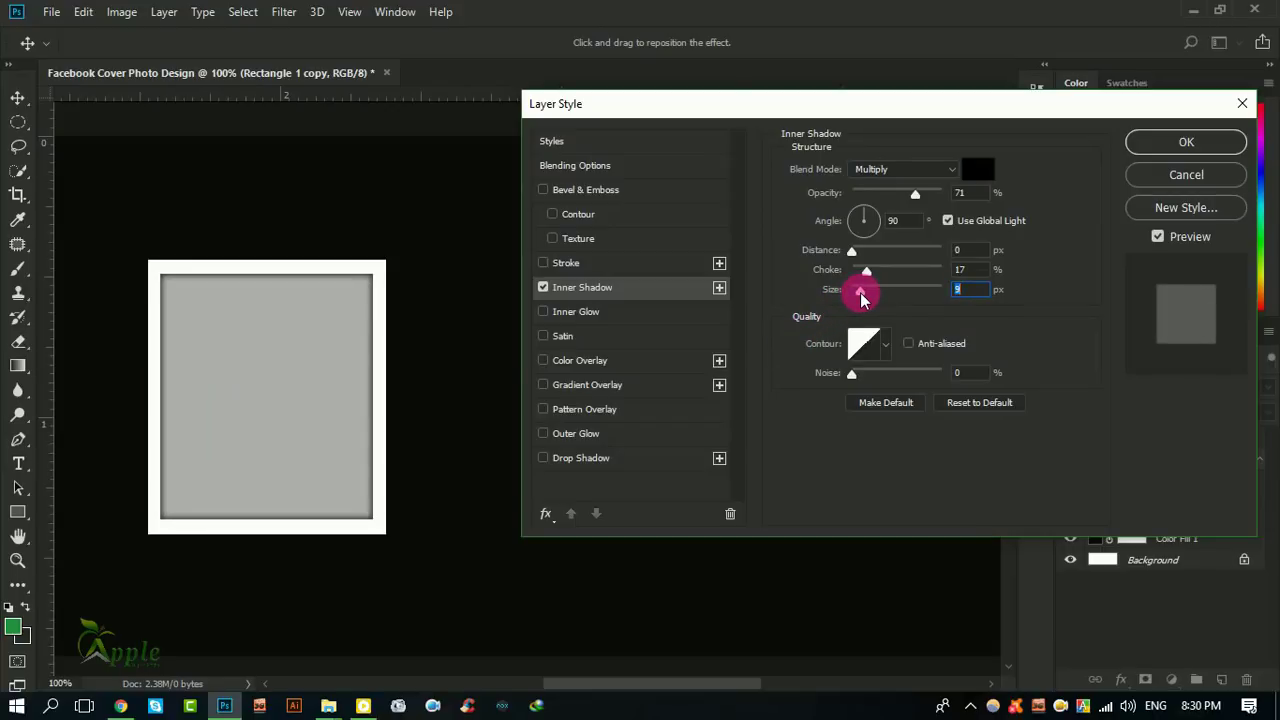
left_click_drag(915, 194, 909, 195)
left_click_drag(860, 290, 866, 292)
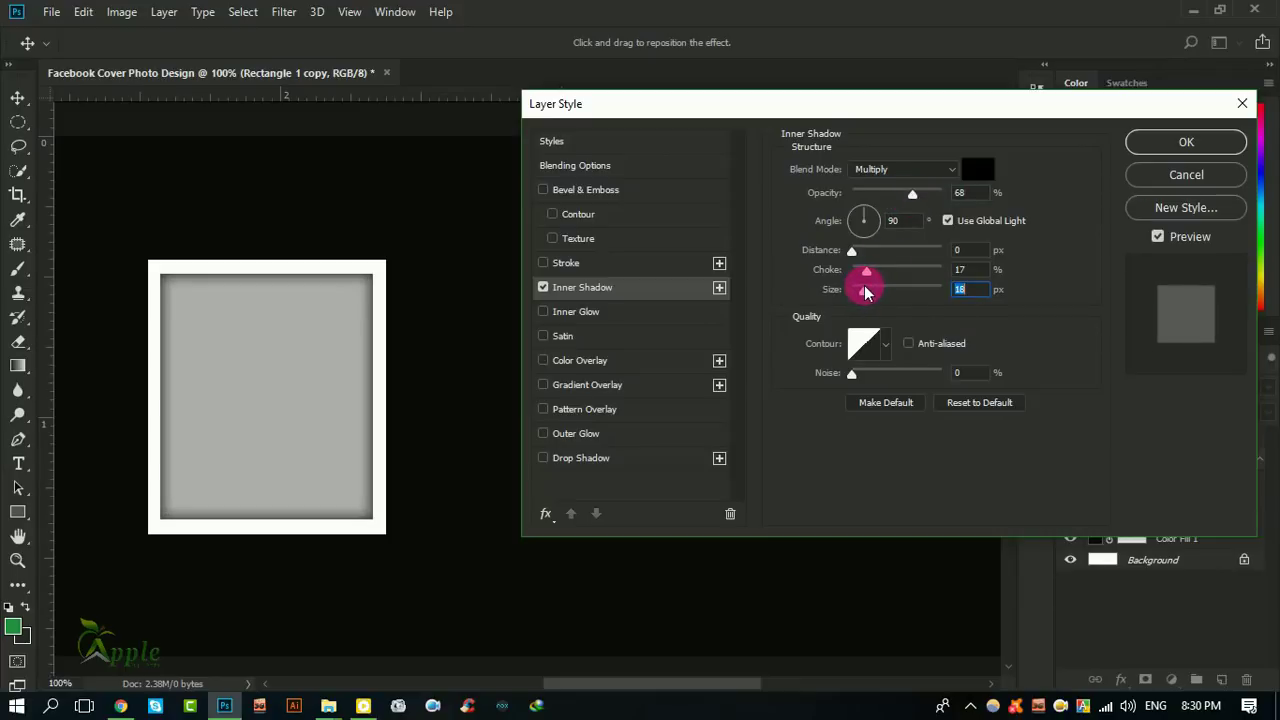
left_click_drag(910, 197, 903, 200)
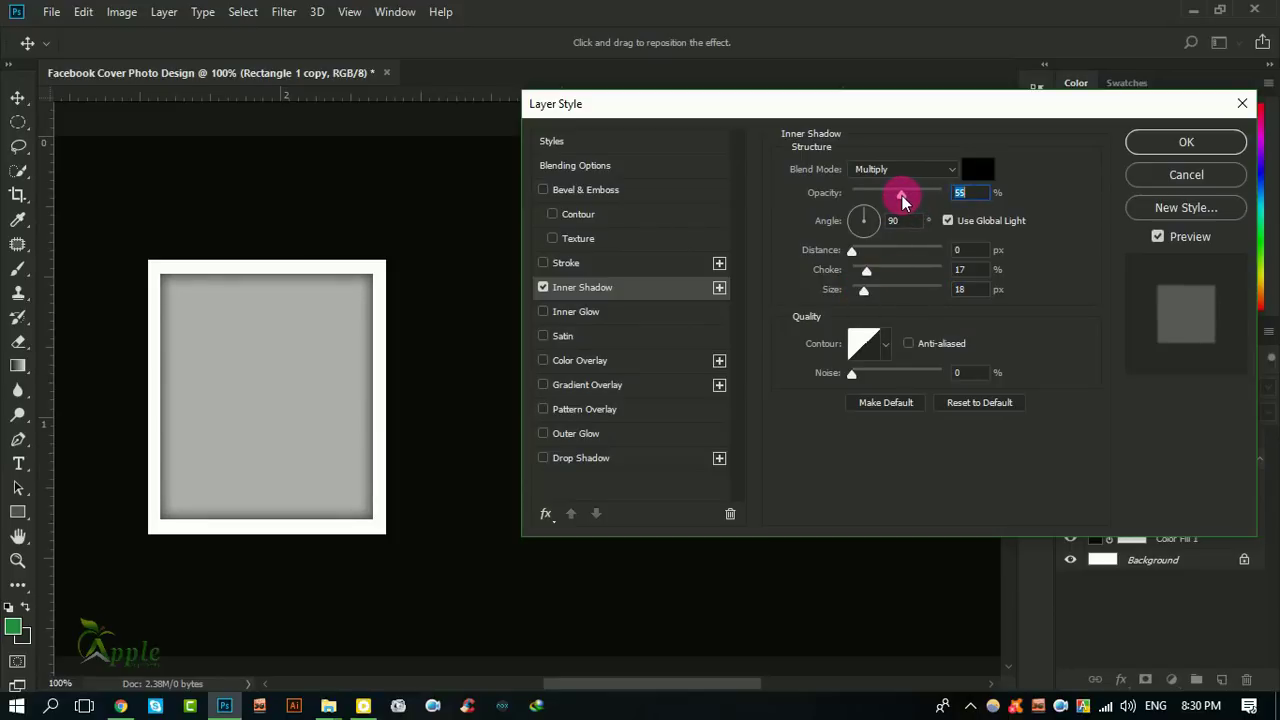
Step: Apply the inner shadow and select the collapsed Frame 1 group
left_click(1168, 146)
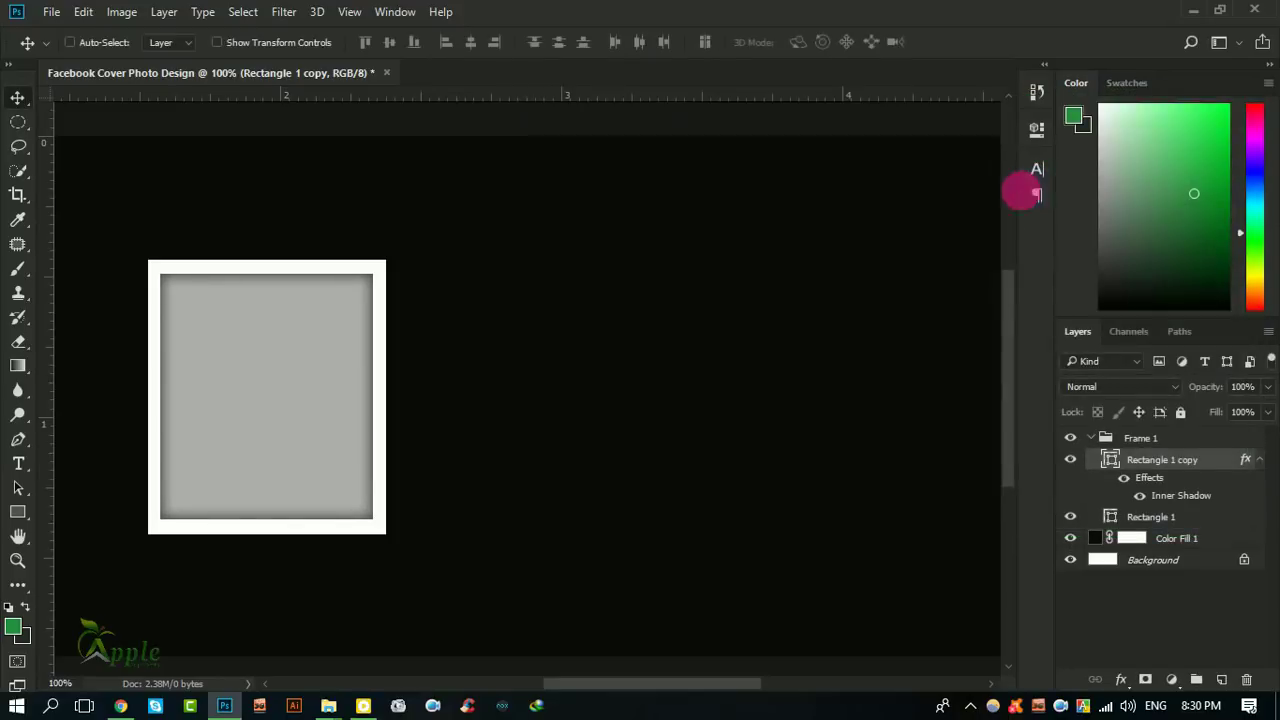
left_click(1091, 438)
left_click(1141, 441)
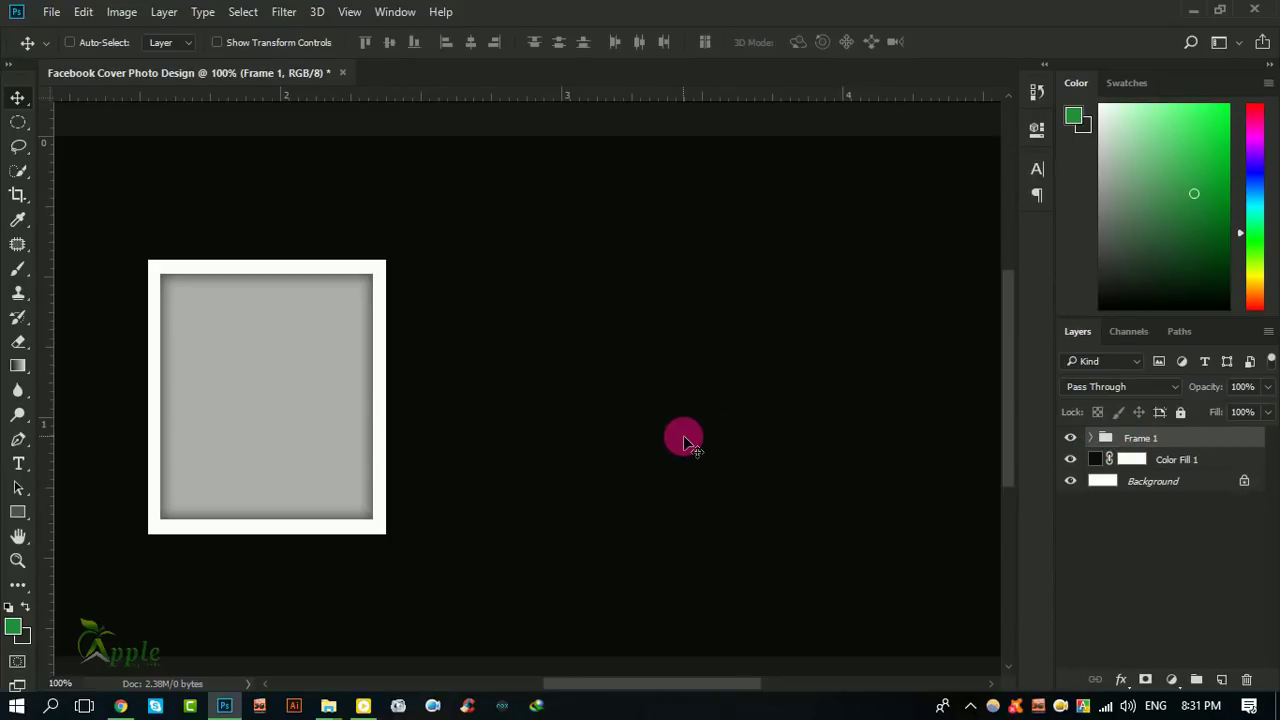
key("ctrl+minus")
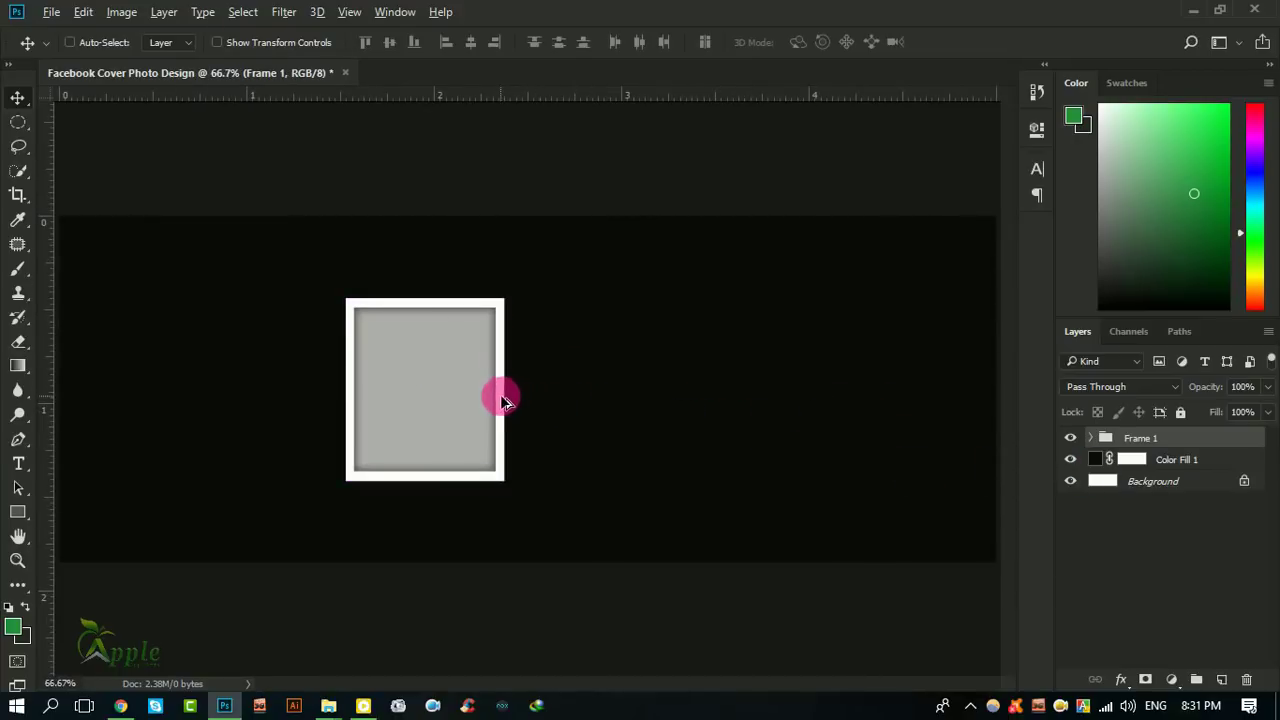
Step: Duplicate Frame 1 into three side-by-side frames and shift the row slightly left
left_click_drag(492, 403, 822, 412)
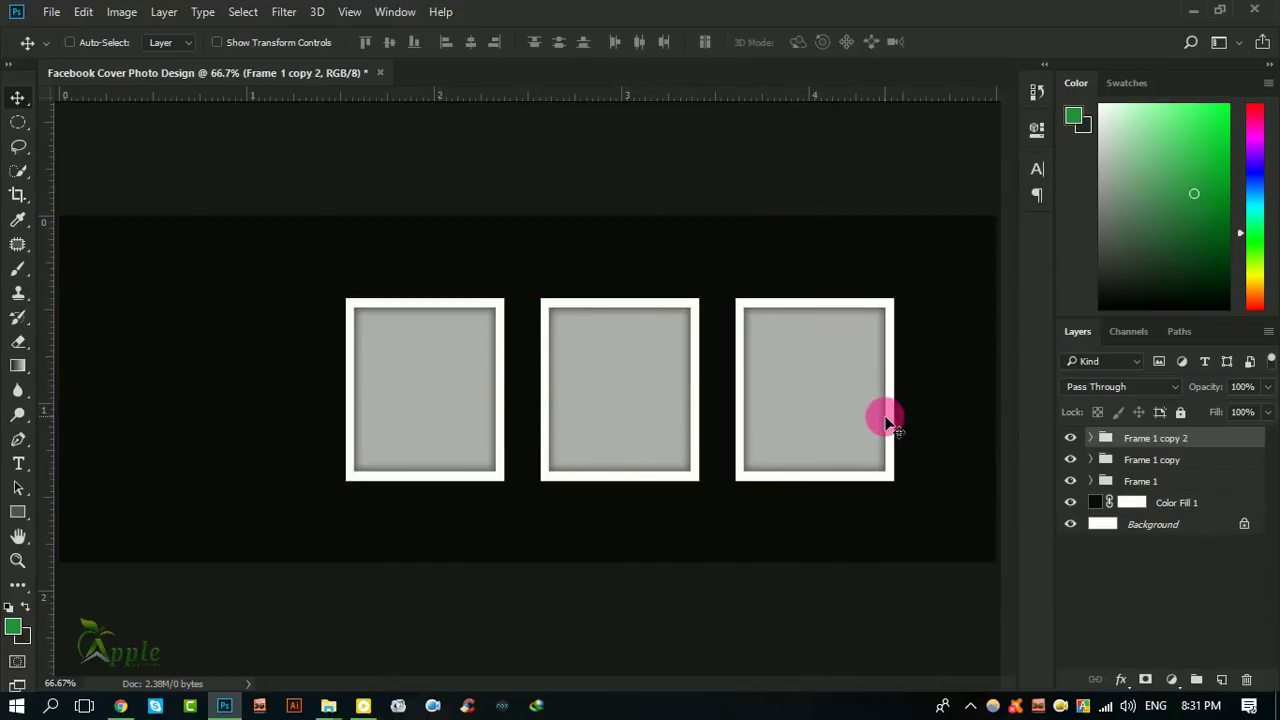
left_click(1145, 482, "shift")
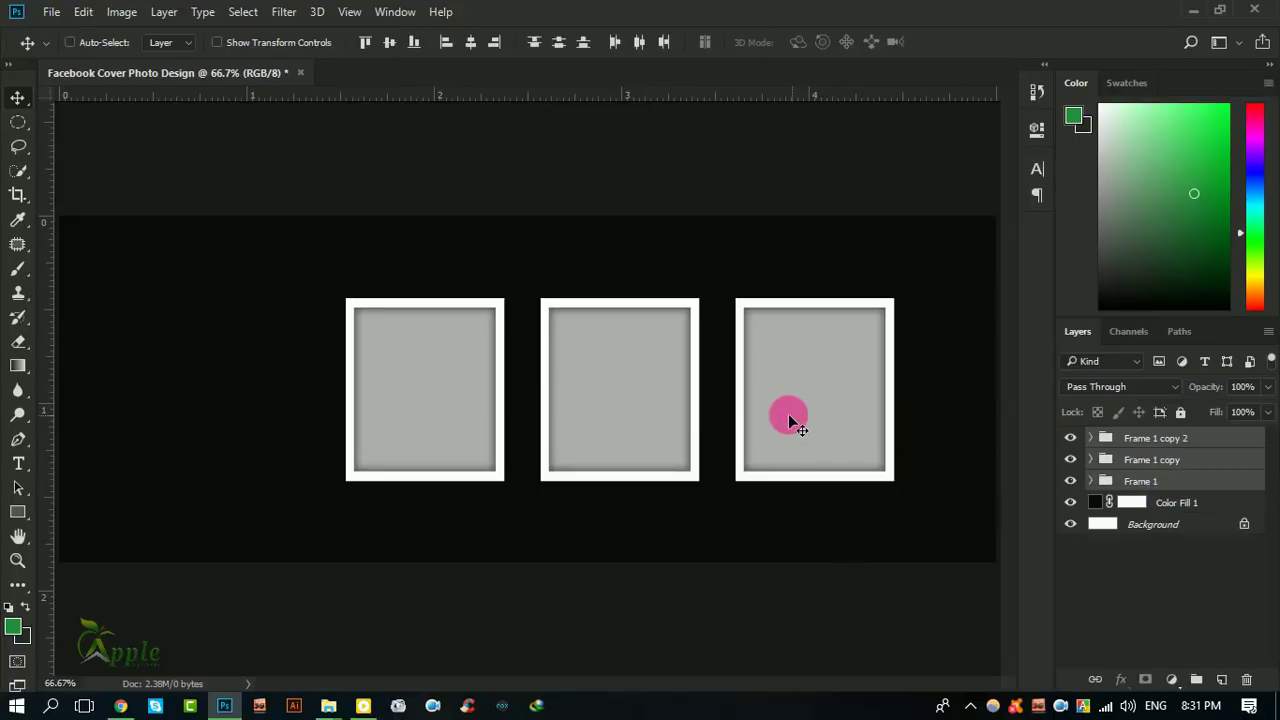
mouse_move(791, 420)
left_mouse_down()
mouse_move(769, 410)
mouse_move(824, 419)
left_mouse_up()
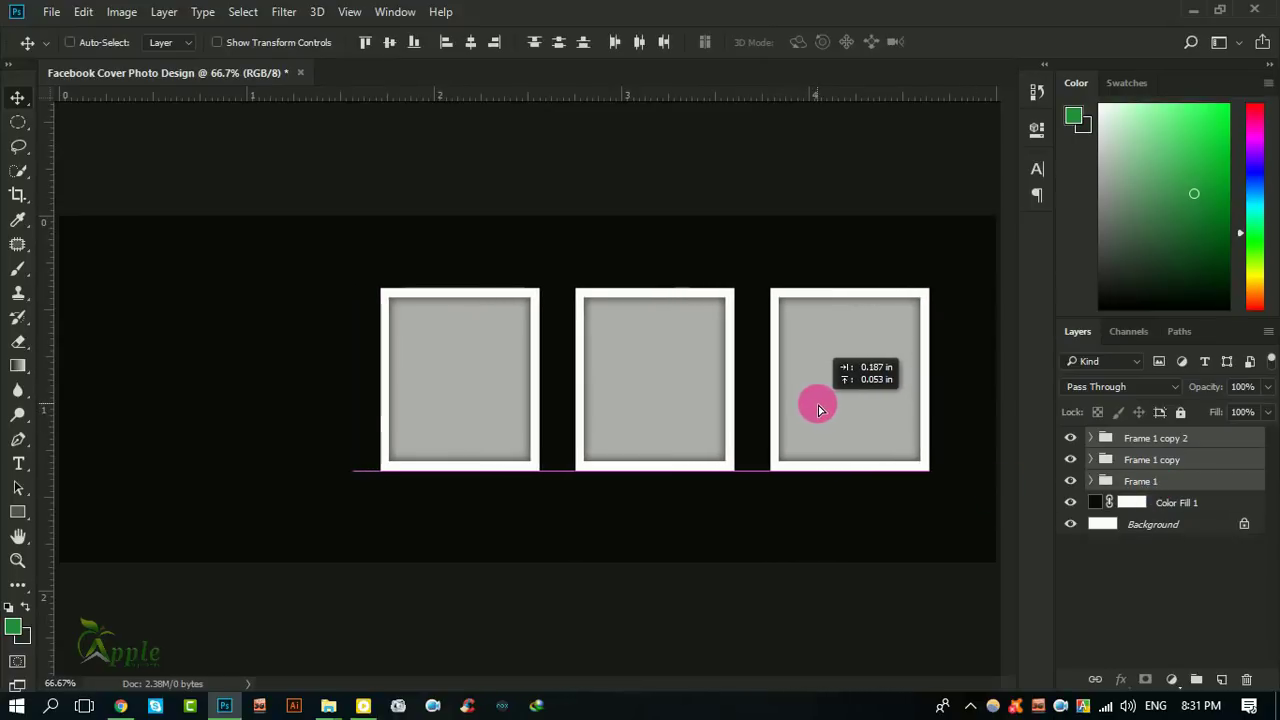
left_click_drag(822, 419, 804, 416)
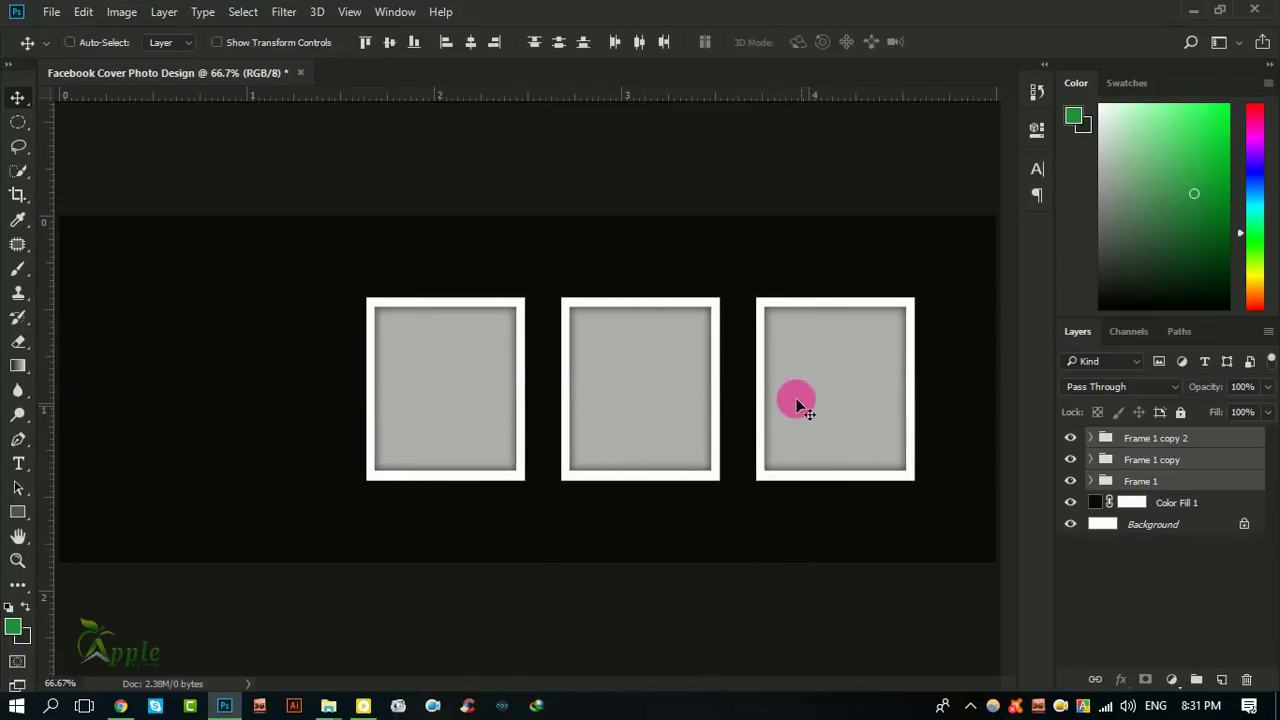
key("ctrl")
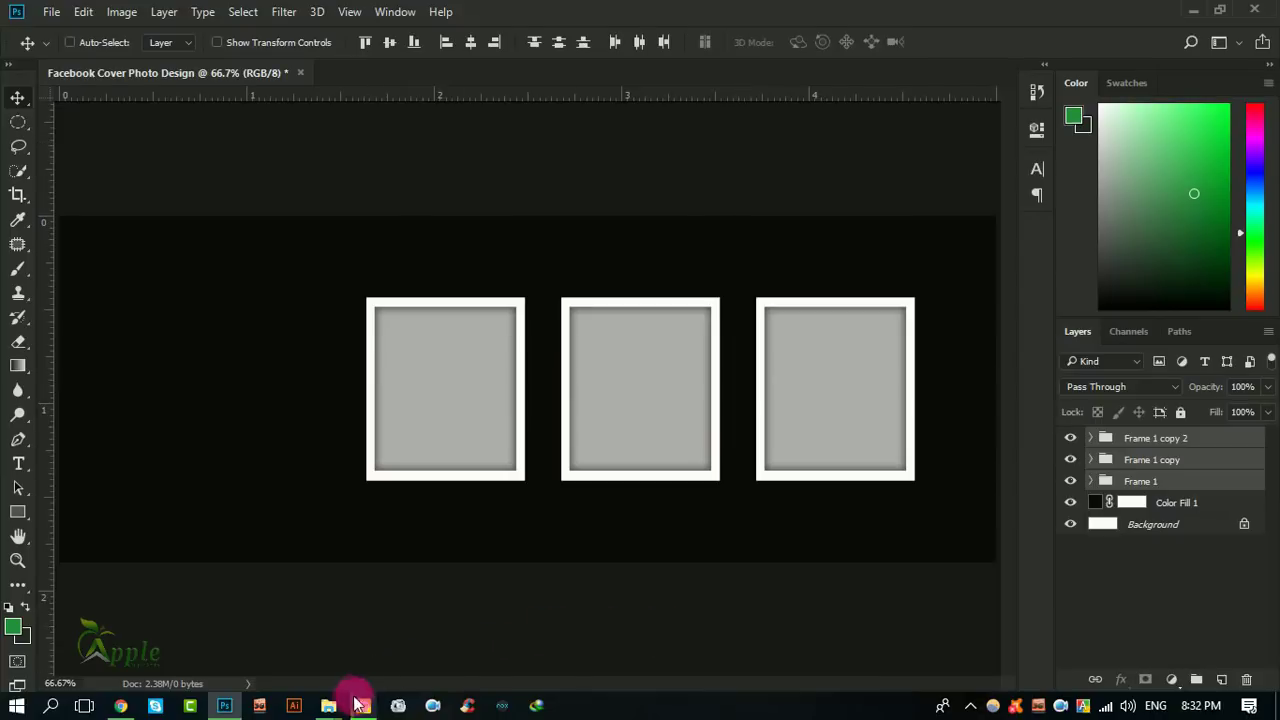
mouse_move(328, 706)
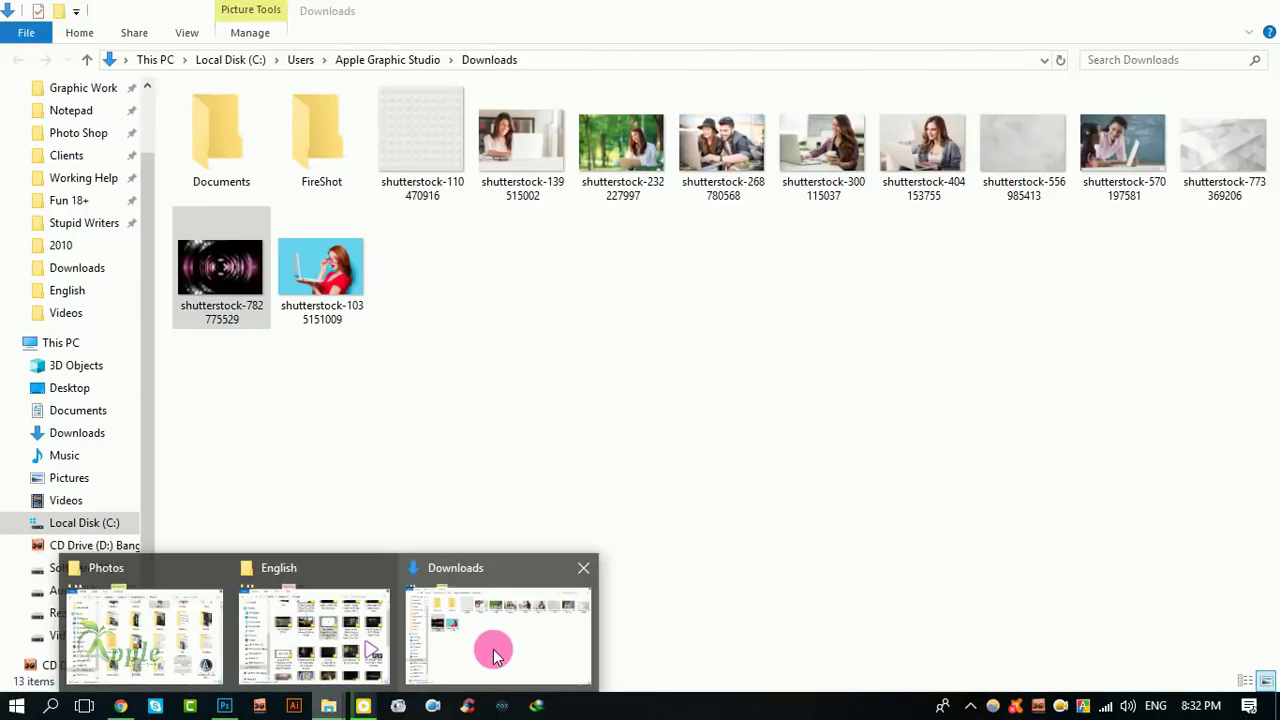
Step: Drag the dark lens photo shutterstock-782775529 from Downloads onto the cover
left_click(492, 648)
left_click_drag(232, 262, 228, 708)
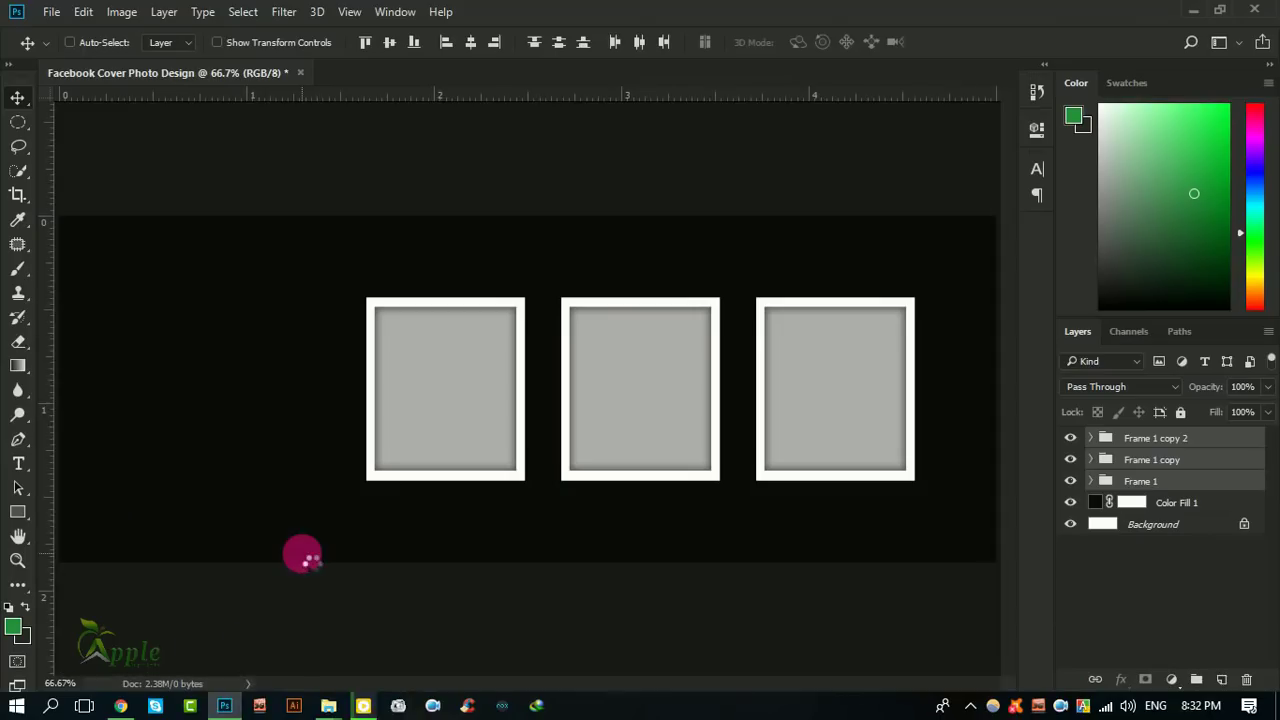
mouse_move(228, 708)
left_mouse_down()
mouse_move(303, 556)
mouse_move(355, 404)
left_mouse_up()
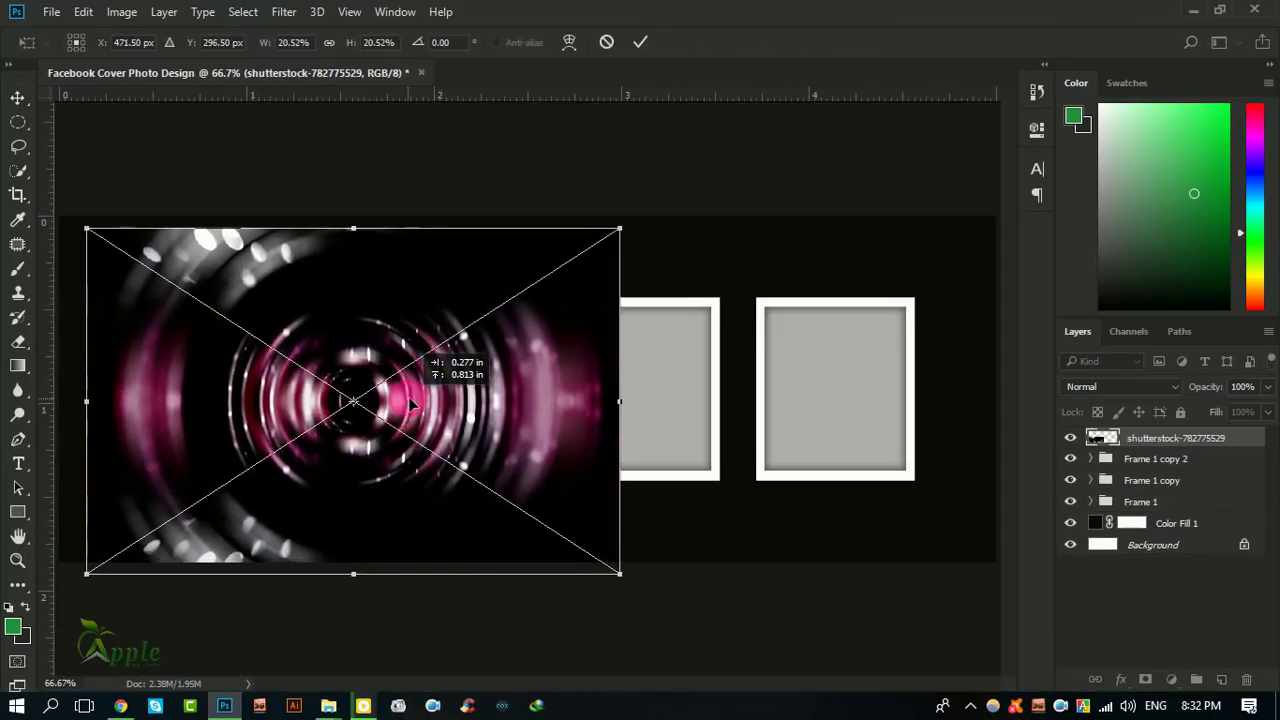
Step: Place the lens photo below the frames, enlarged and moved up-left
left_click(636, 41)
left_click_drag(1158, 440, 1165, 515)
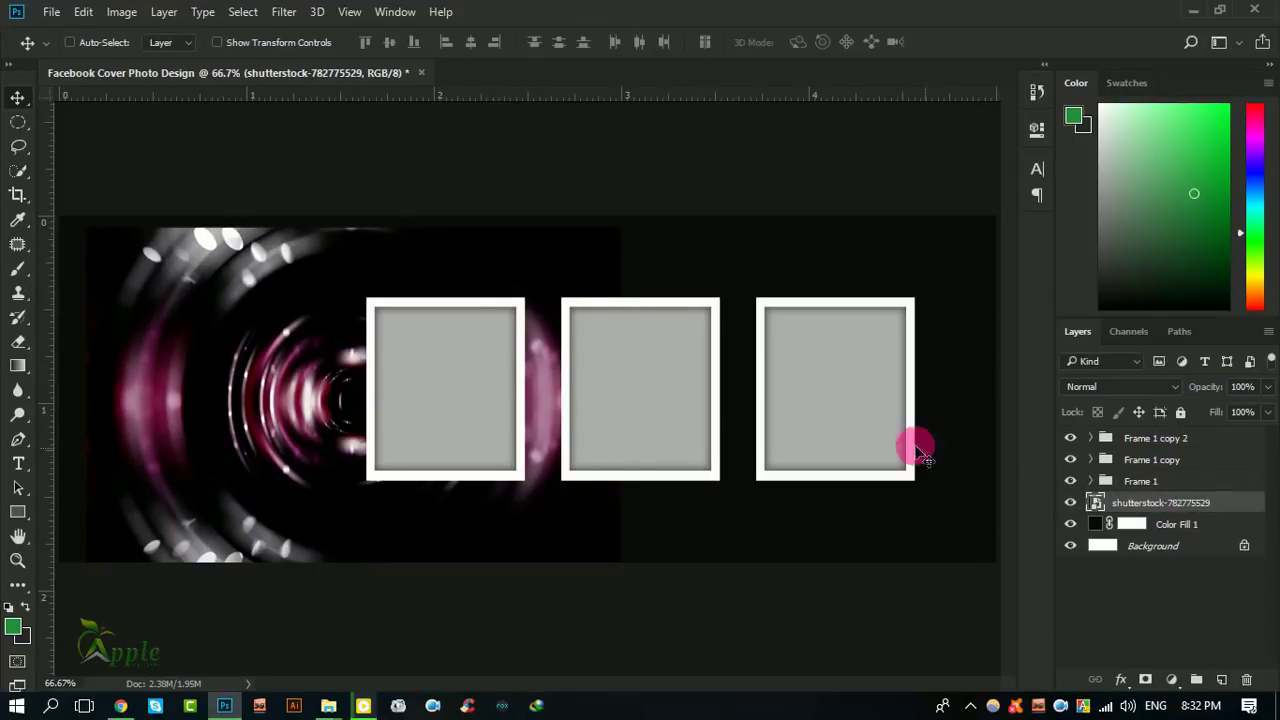
left_click(83, 11)
left_click(205, 391)
left_click_drag(429, 490, 378, 478)
left_click_drag(570, 563, 580, 568)
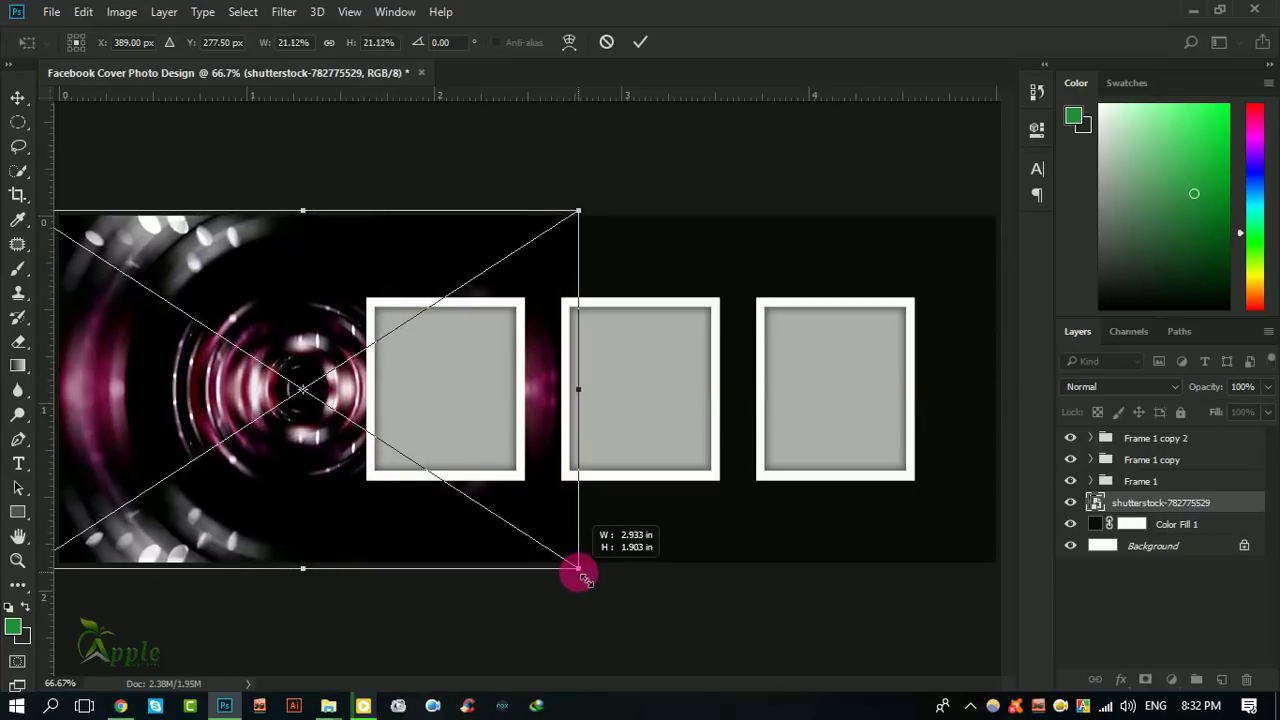
left_click(639, 41)
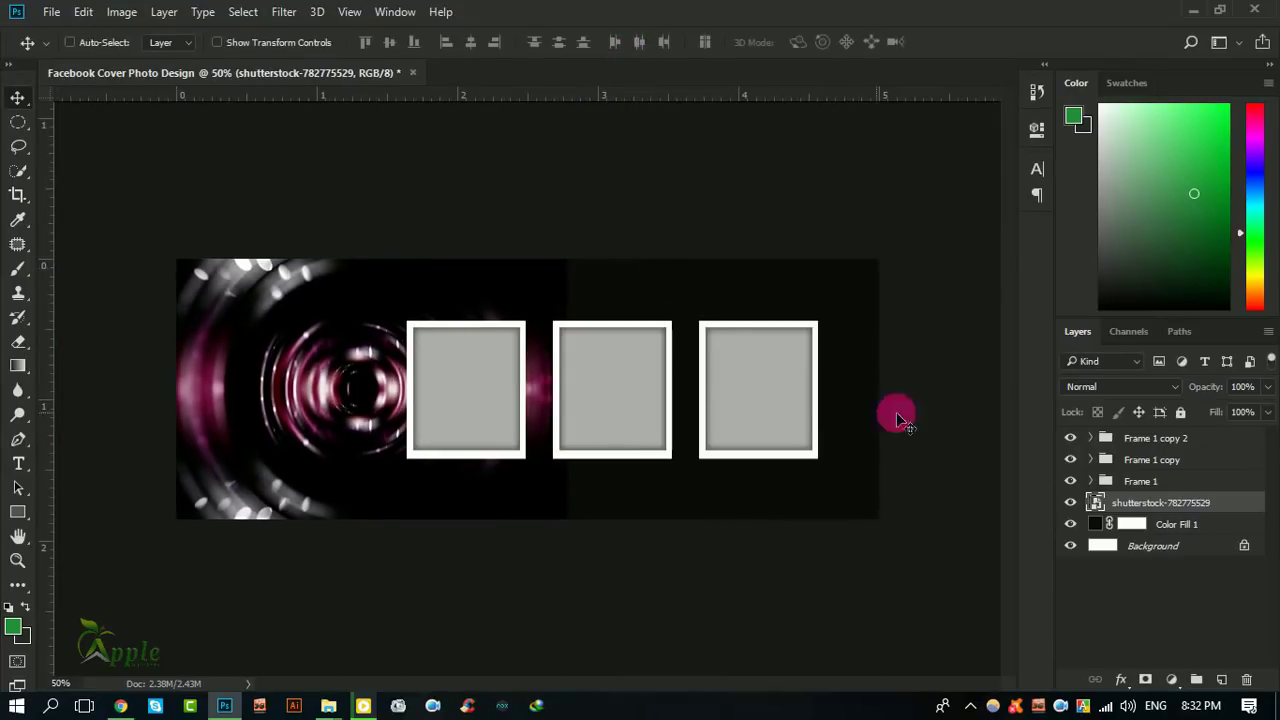
Step: Mask the lens photo with a gradient fading it out toward the right
left_click(1145, 680)
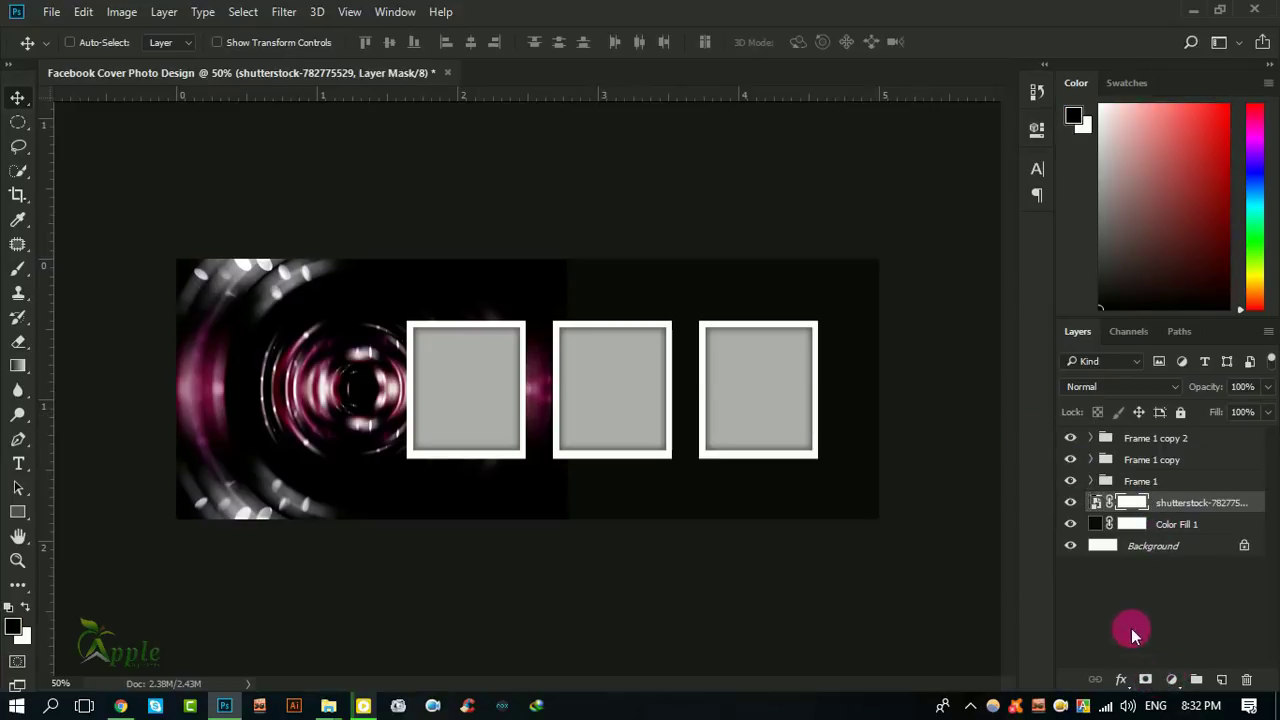
left_click(48, 365)
left_click_drag(709, 420, 466, 420)
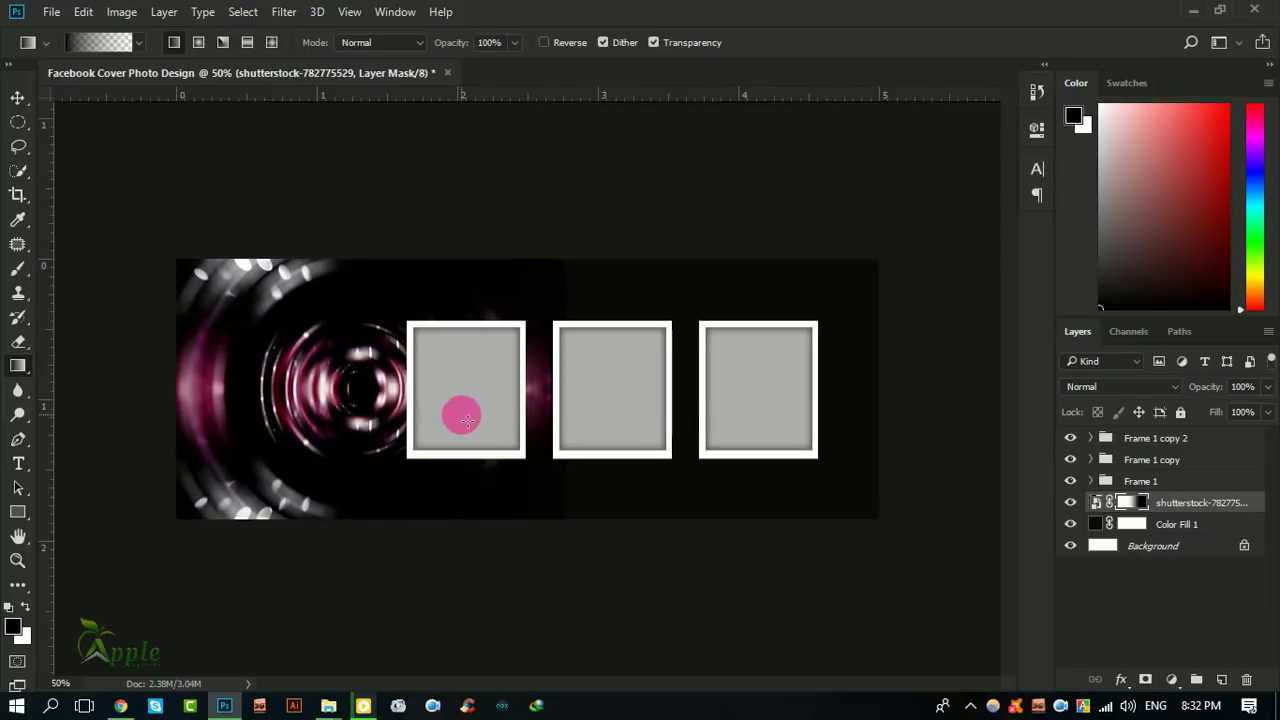
left_click_drag(603, 421, 436, 434)
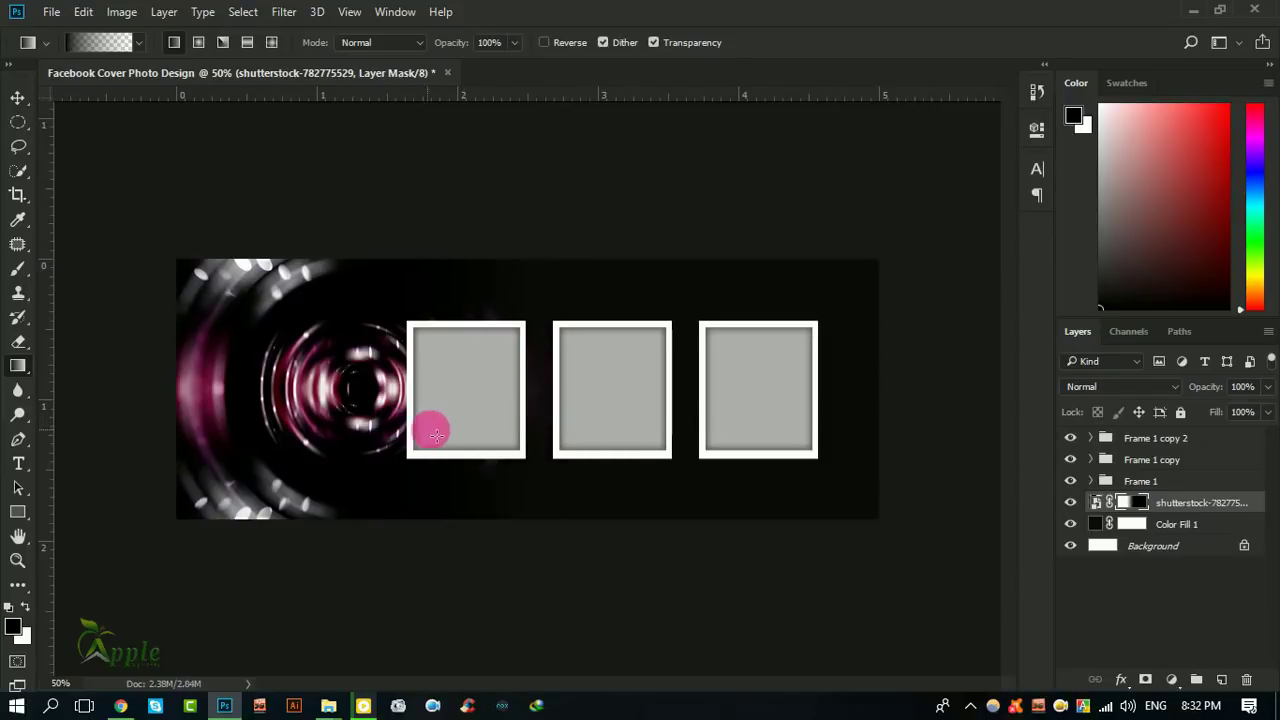
left_click(19, 100)
Step: Enlarge the light-ring photo slightly and shift it right
key("ctrl+t")
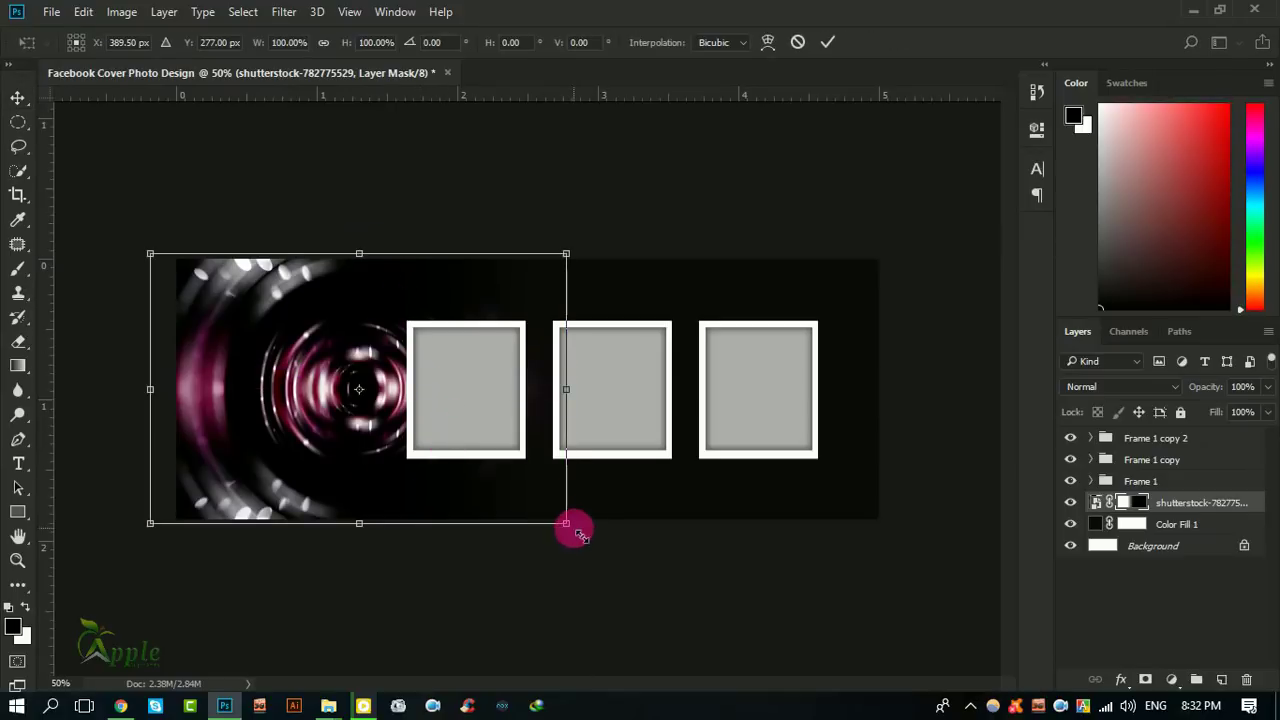
left_click_drag(566, 523, 574, 523)
left_click_drag(496, 464, 509, 478)
left_click(824, 44)
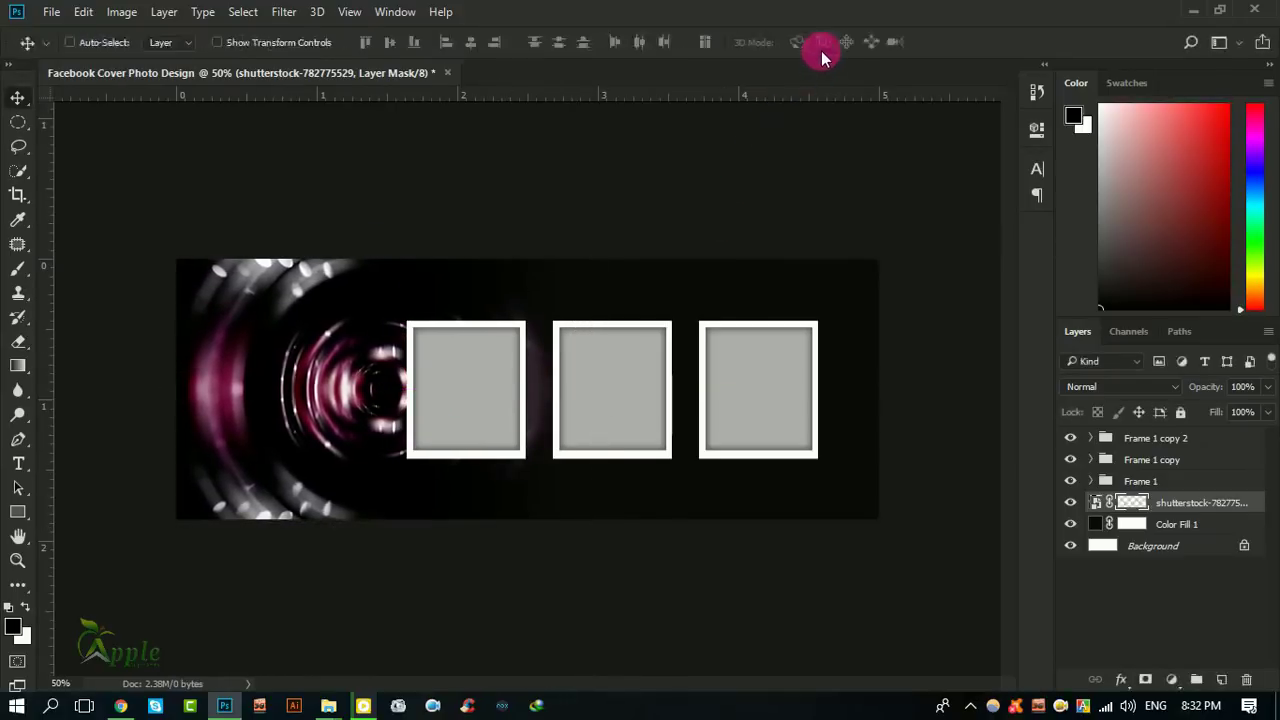
left_click(358, 434, "ctrl")
left_click(470, 418)
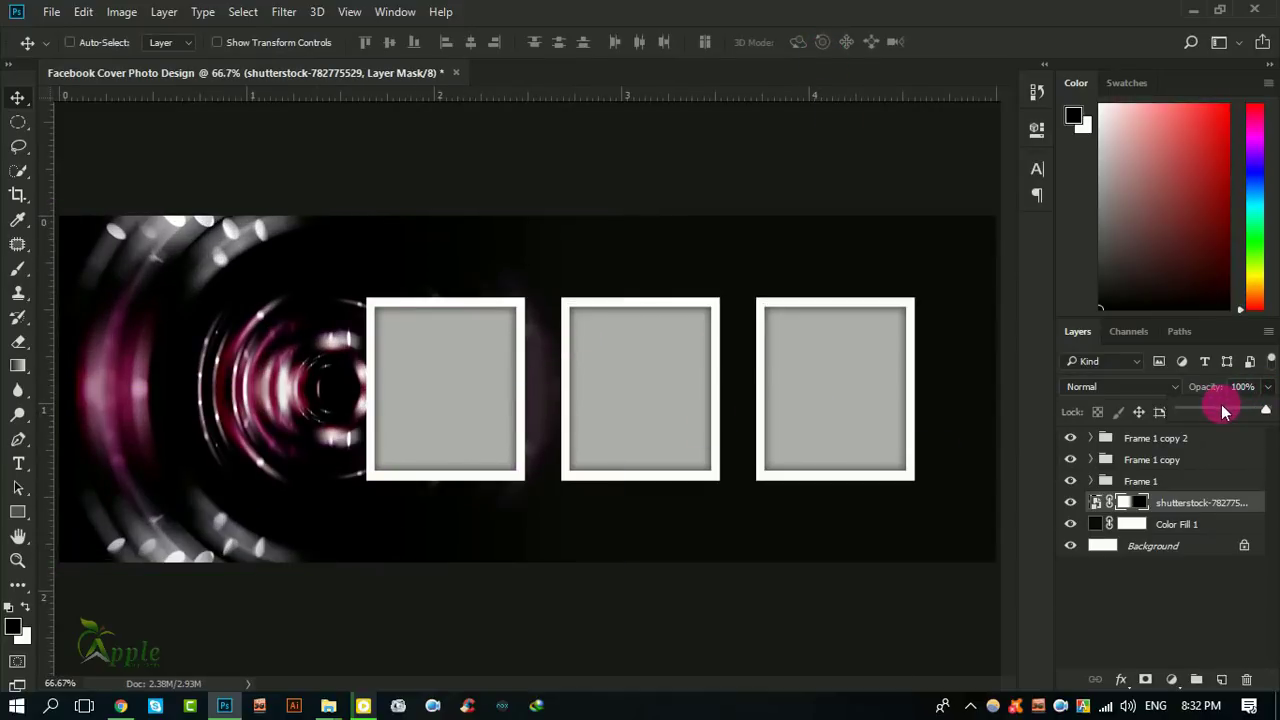
Step: Fade the light-ring photo layer to 10% opacity
left_click(1224, 412)
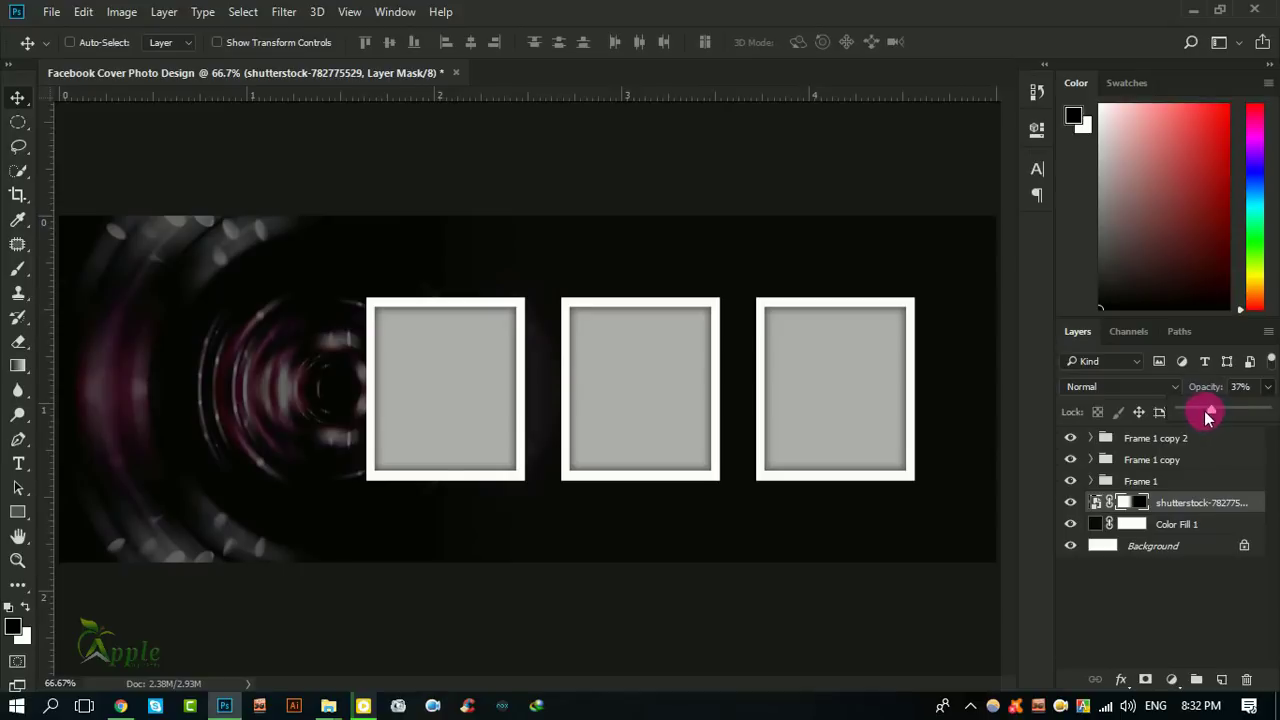
left_click_drag(1206, 411, 1199, 414)
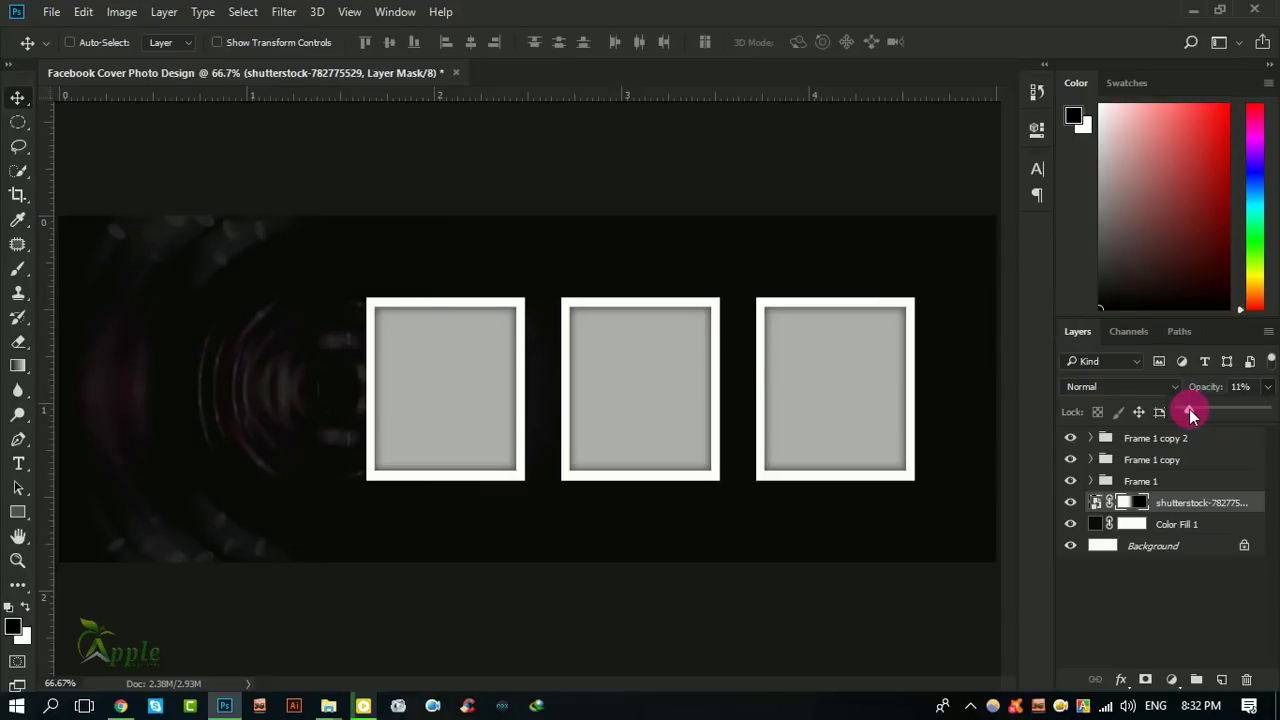
key("ctrl+minus")
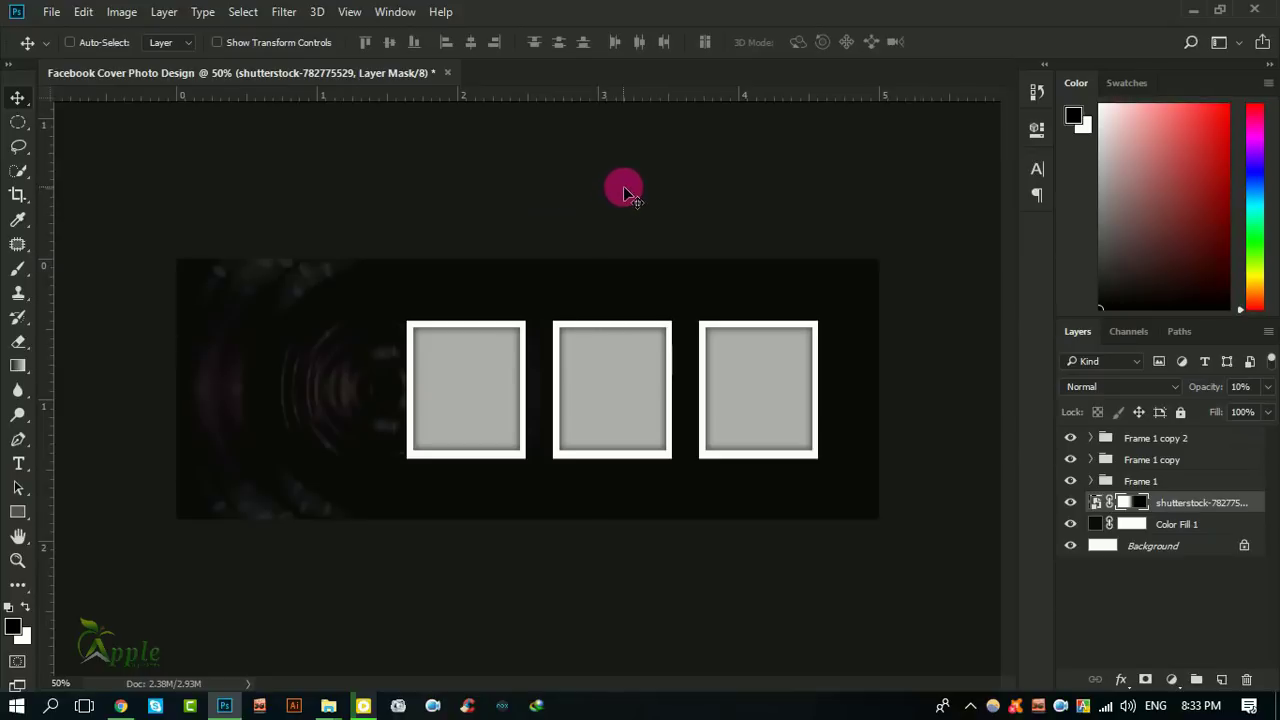
key("ctrl+plus")
mouse_move(328, 706)
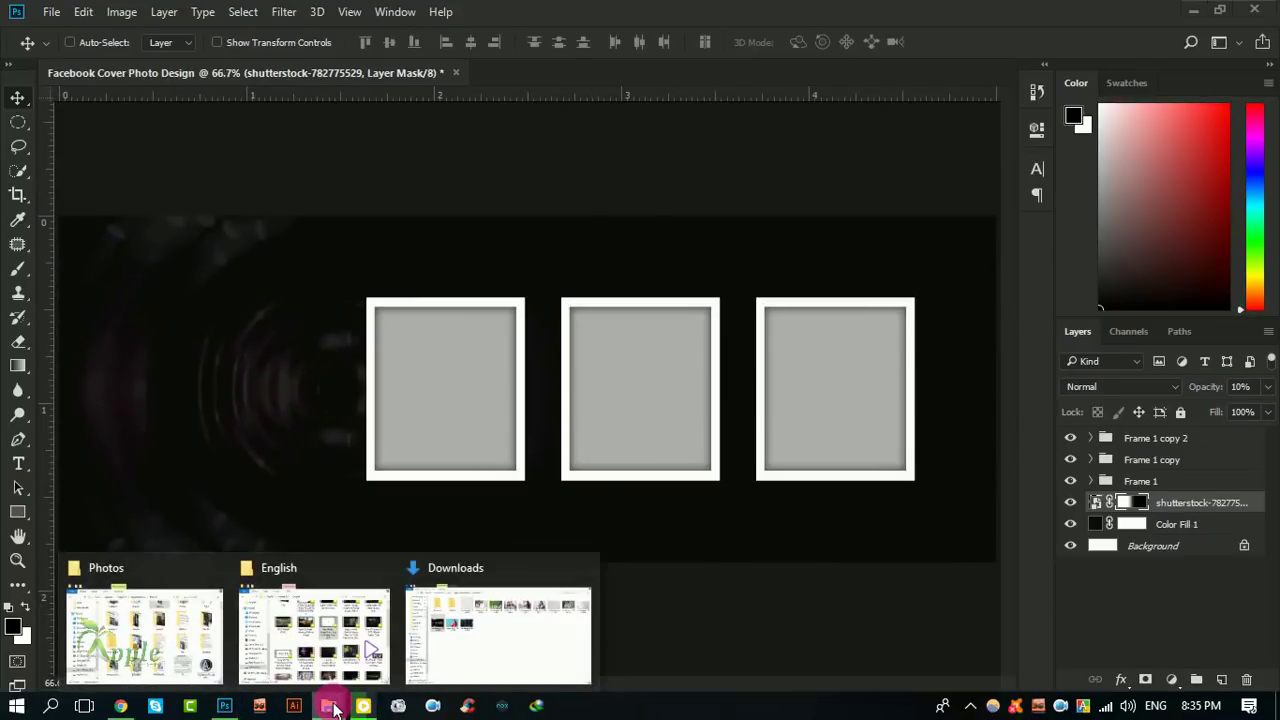
Step: Place camera photo shutterstock-444327760 on the cover's left and hide the light-ring photo
left_click(510, 618)
mouse_move(428, 300)
left_mouse_down()
mouse_move(230, 710)
mouse_move(428, 516)
left_mouse_up()
mouse_move(617, 528)
left_mouse_down()
mouse_move(900, 467)
mouse_move(810, 430)
mouse_move(857, 423)
mouse_move(418, 422)
left_mouse_up()
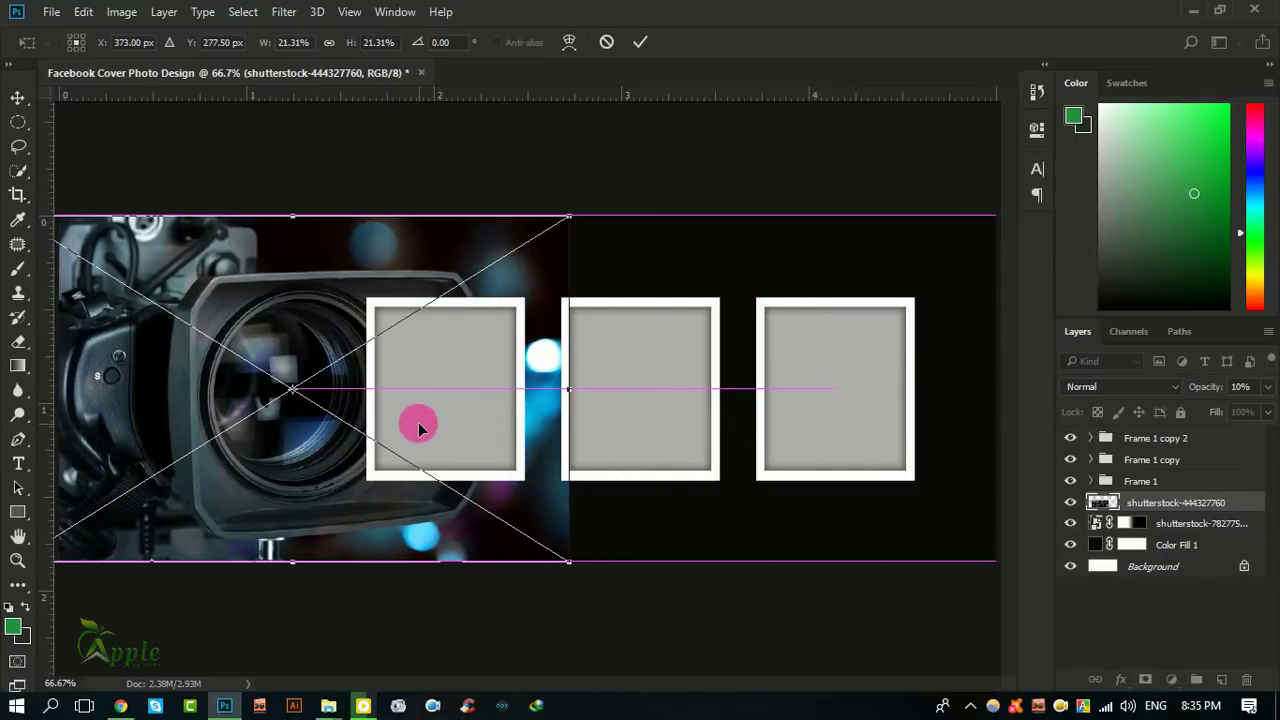
left_click(640, 42)
left_click(1183, 535)
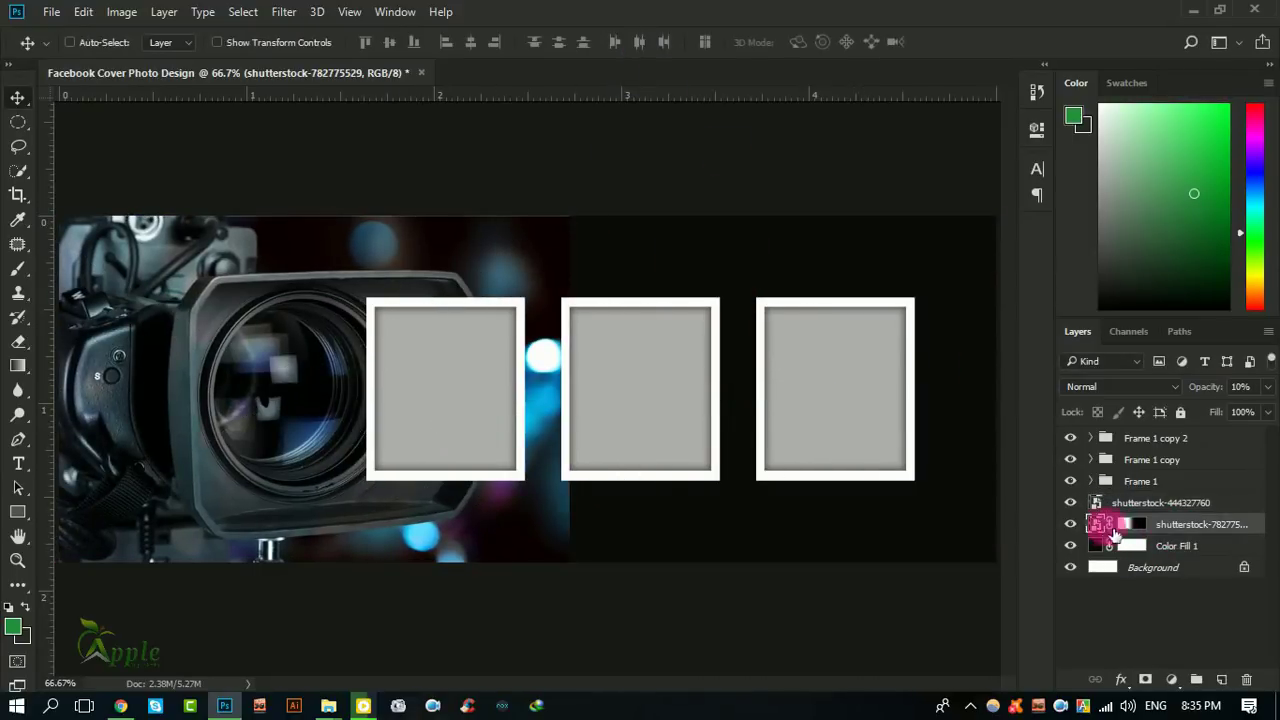
left_click(1091, 526)
key("ctrl+minus")
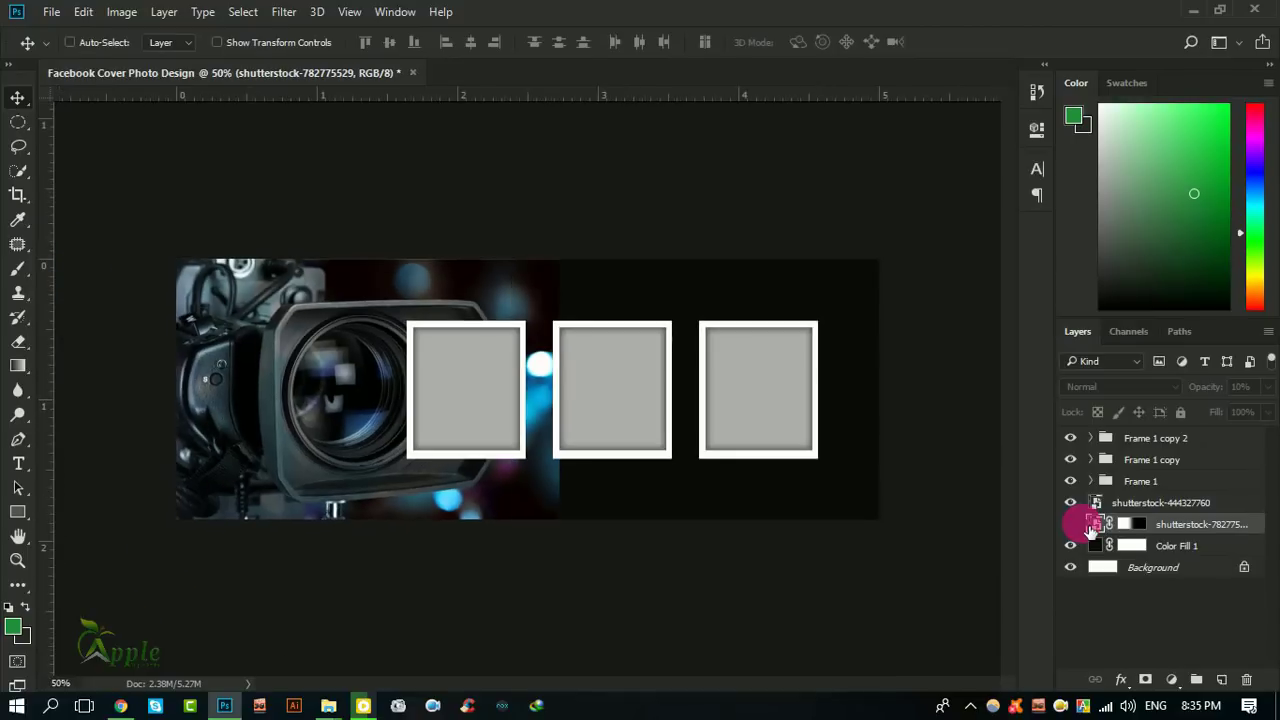
left_click(1203, 505)
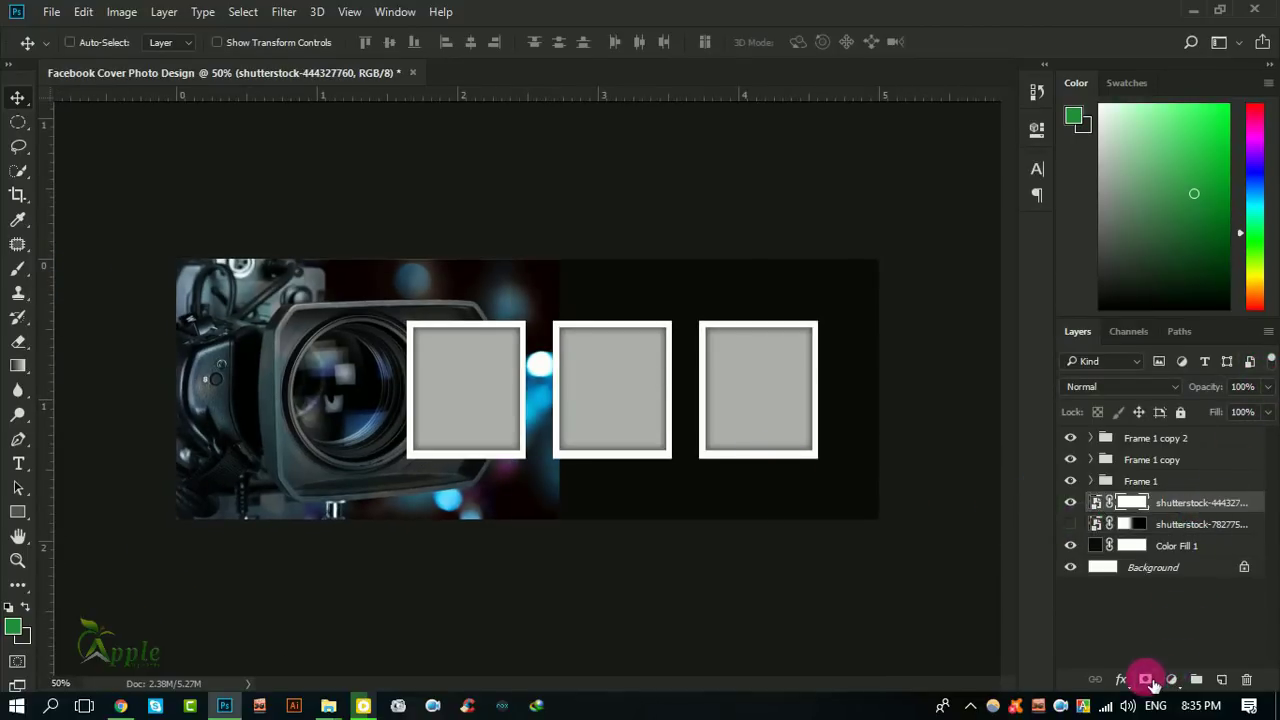
Step: Mask the camera photo with a gradient fading out near the first frame
left_click(1146, 680)
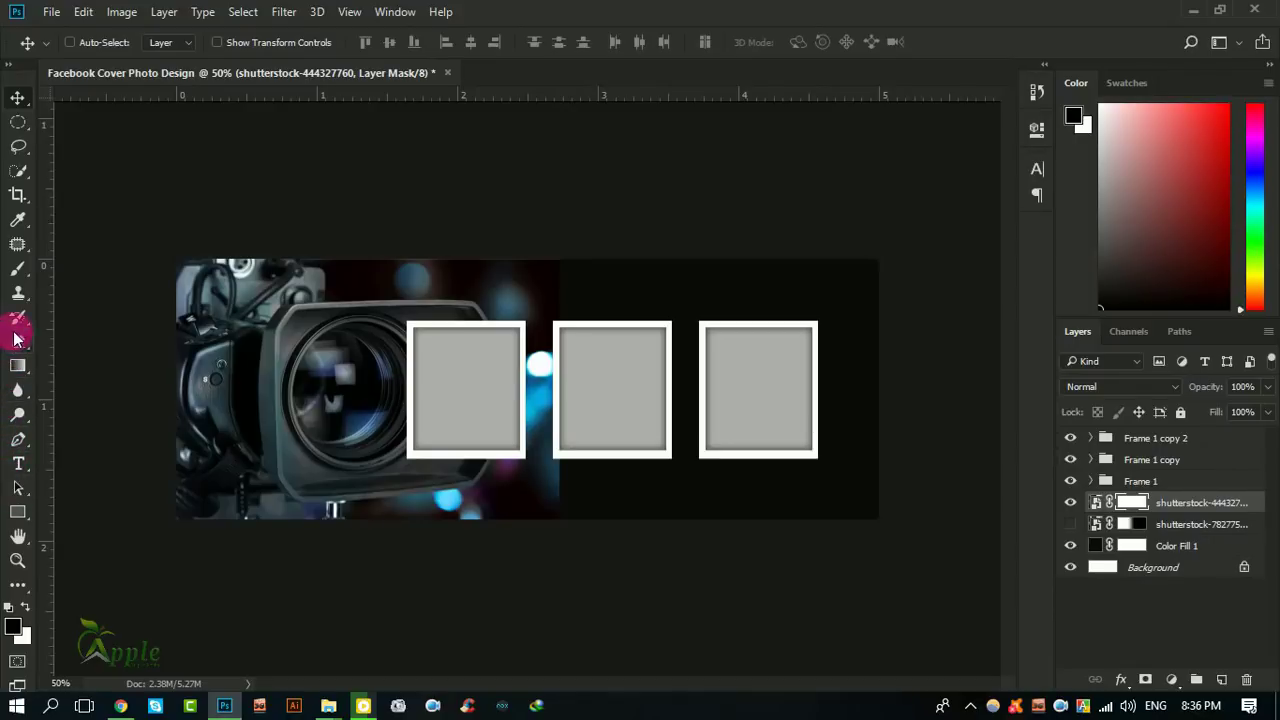
left_click(20, 372)
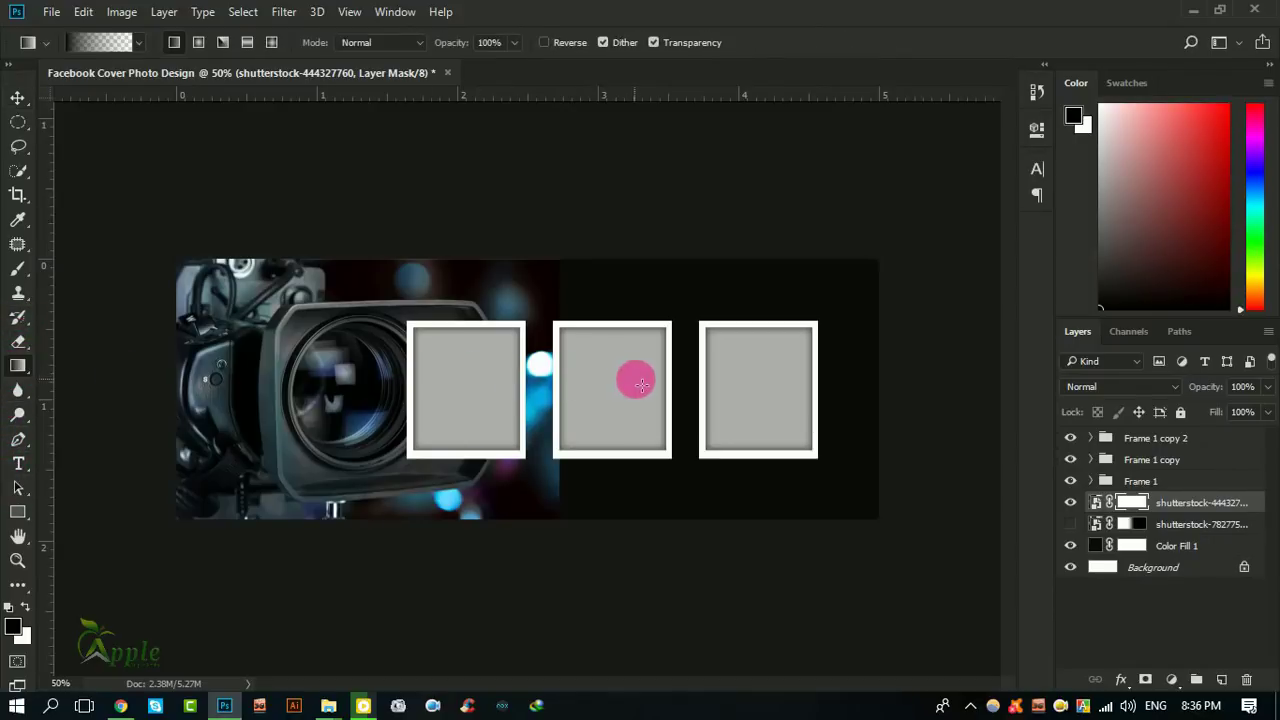
mouse_move(636, 379)
left_mouse_down()
mouse_move(418, 385)
mouse_move(449, 383)
left_mouse_up()
left_click_drag(563, 386, 400, 395)
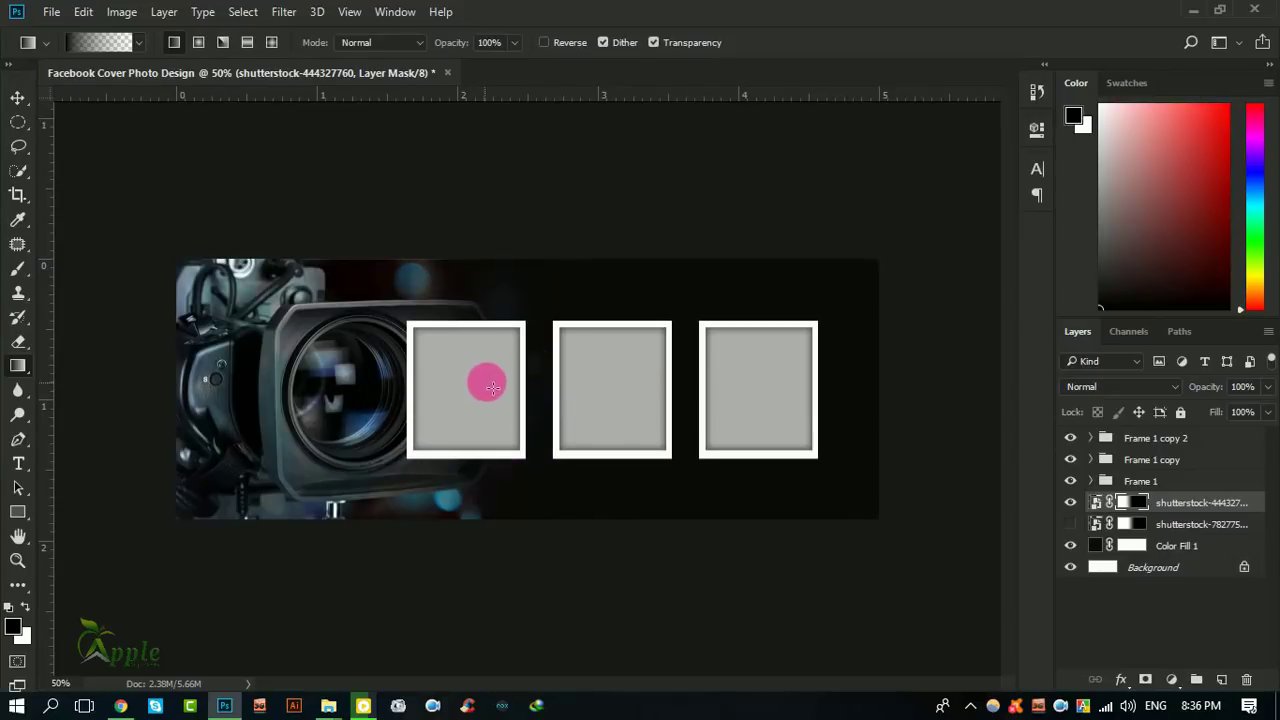
left_click_drag(580, 422, 425, 435)
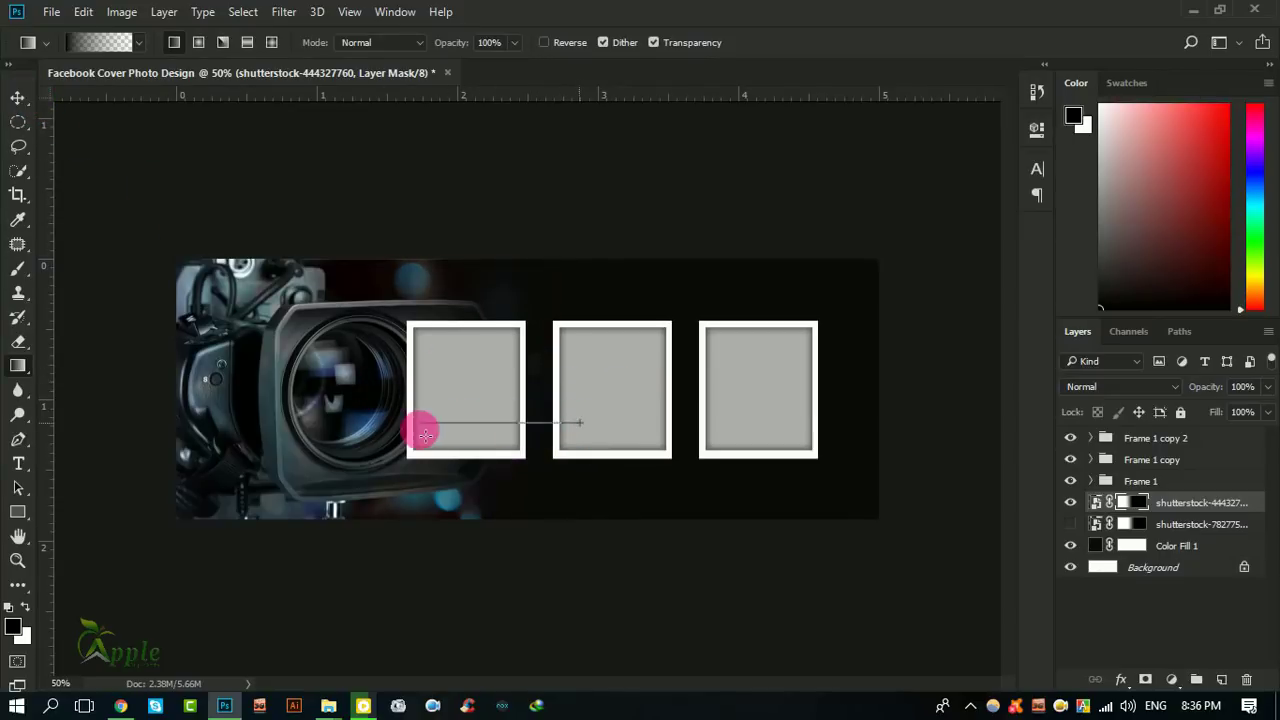
left_click(17, 97)
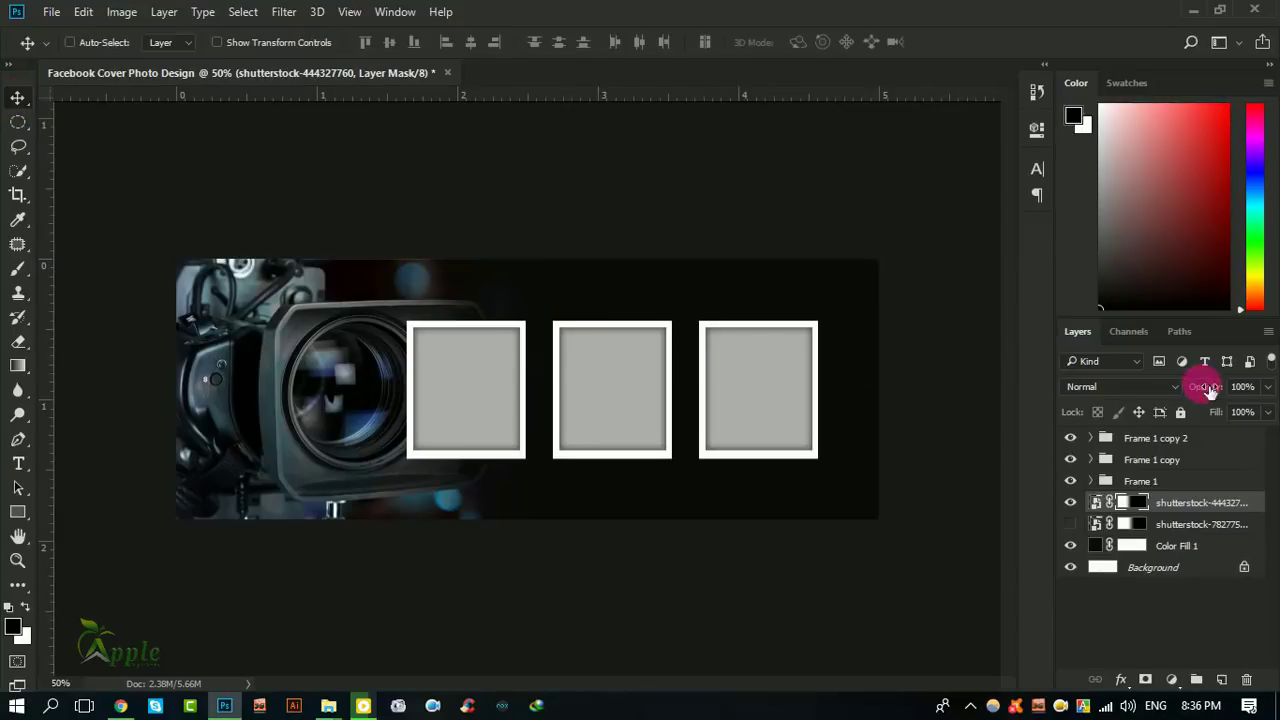
Step: Dim the camera photo to 9% opacity
left_click(1267, 387)
mouse_move(1266, 412)
left_mouse_down()
mouse_move(1181, 413)
mouse_move(1191, 409)
left_mouse_up()
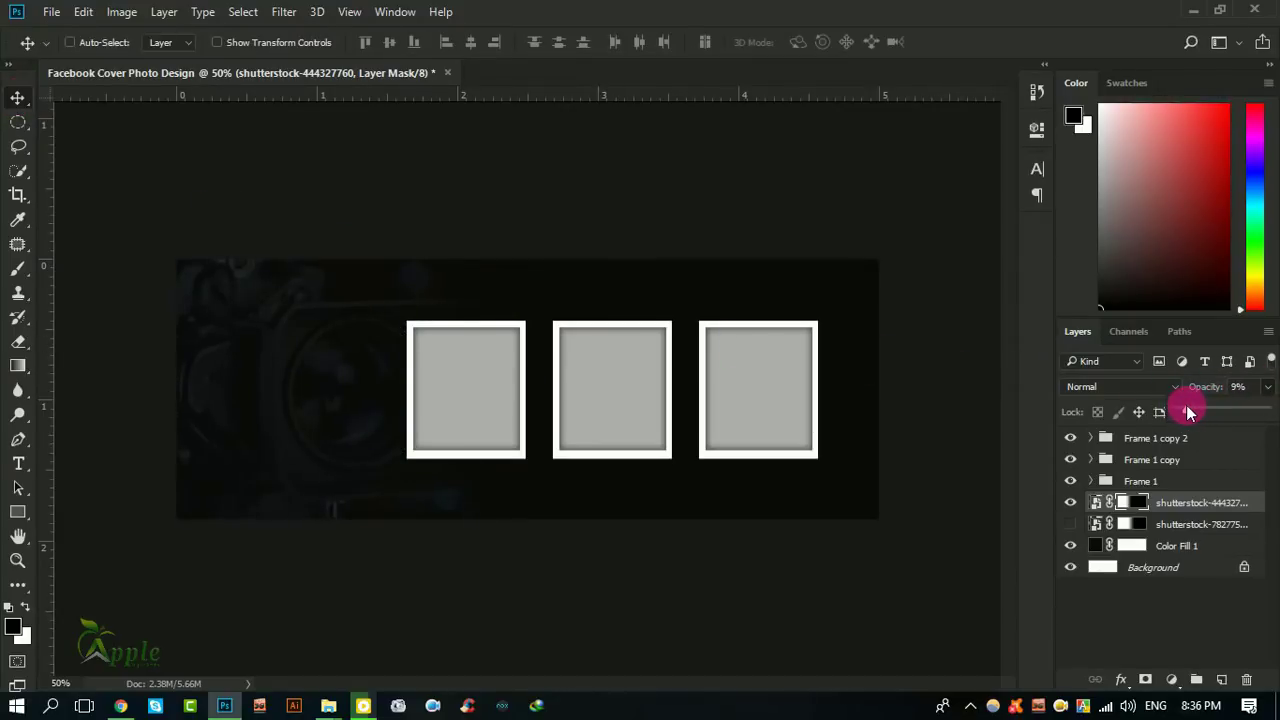
key("ctrl+plus")
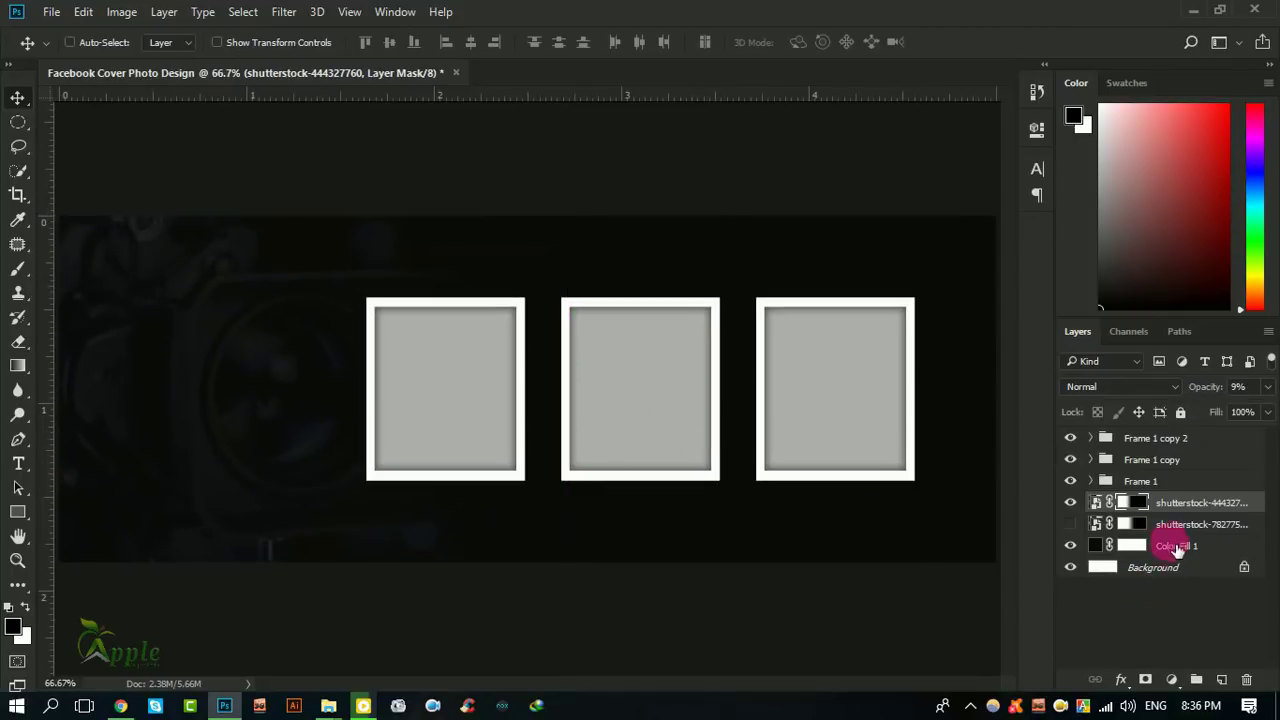
left_click(1179, 527)
Step: Flip the light-ring photo horizontally and move it to the right side
left_click(1072, 524)
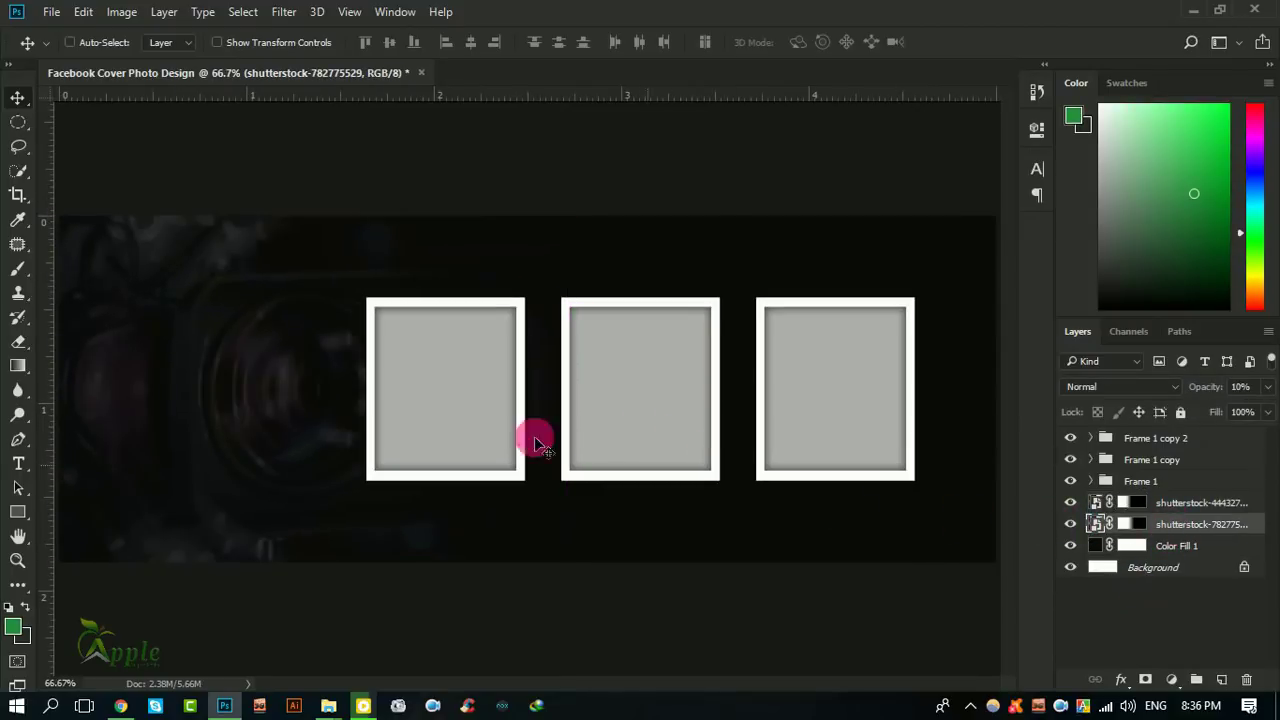
left_click(85, 11)
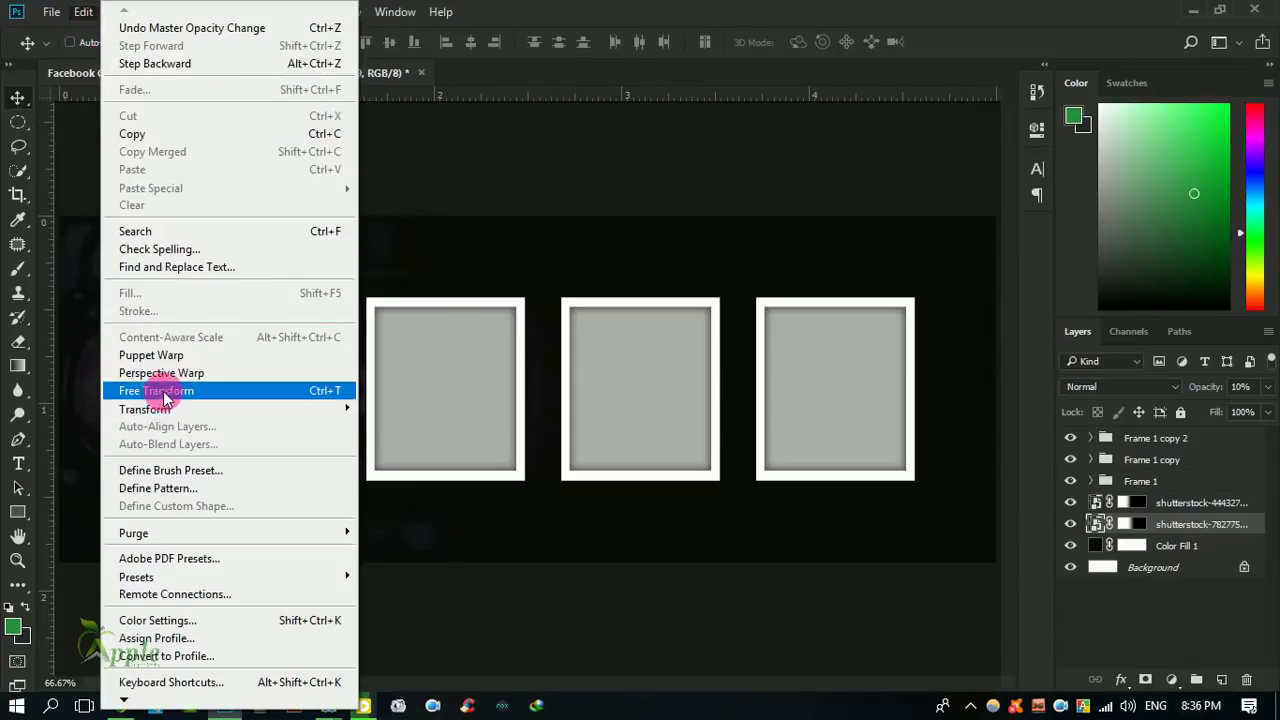
left_click(137, 329)
right_click(338, 447)
left_click(425, 411)
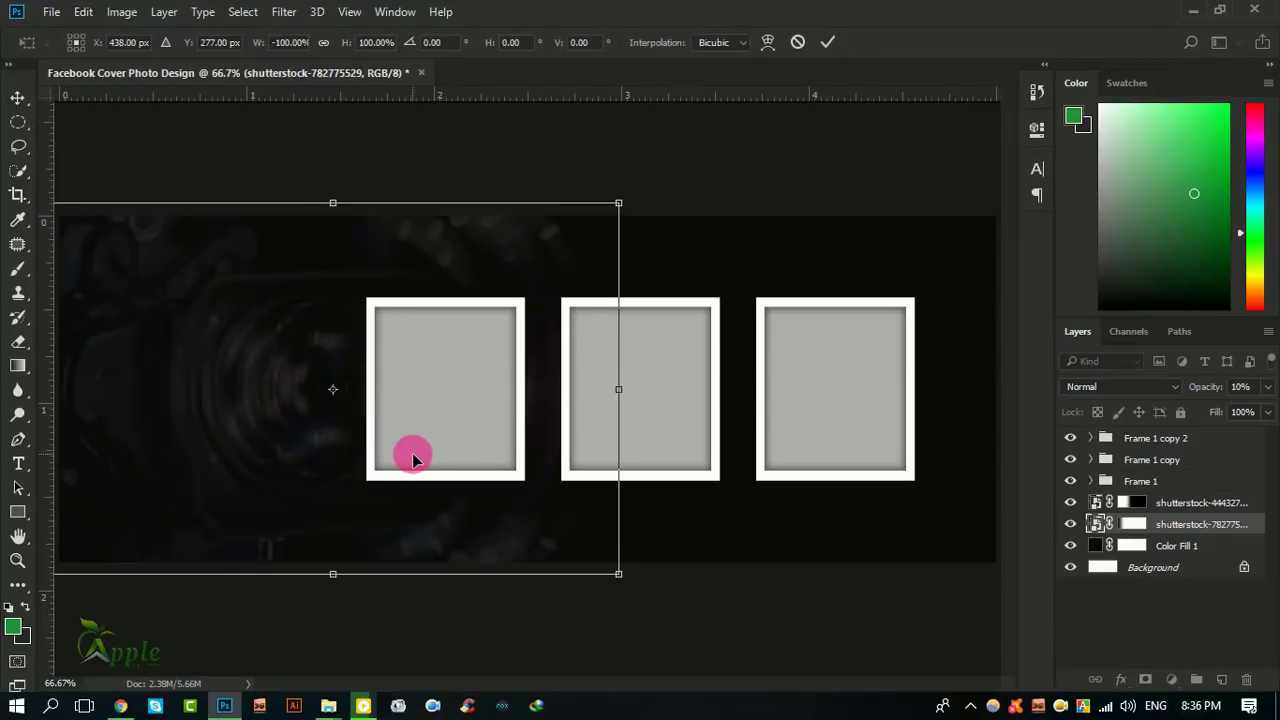
mouse_move(414, 451)
left_mouse_down()
mouse_move(870, 455)
mouse_move(790, 455)
left_mouse_up()
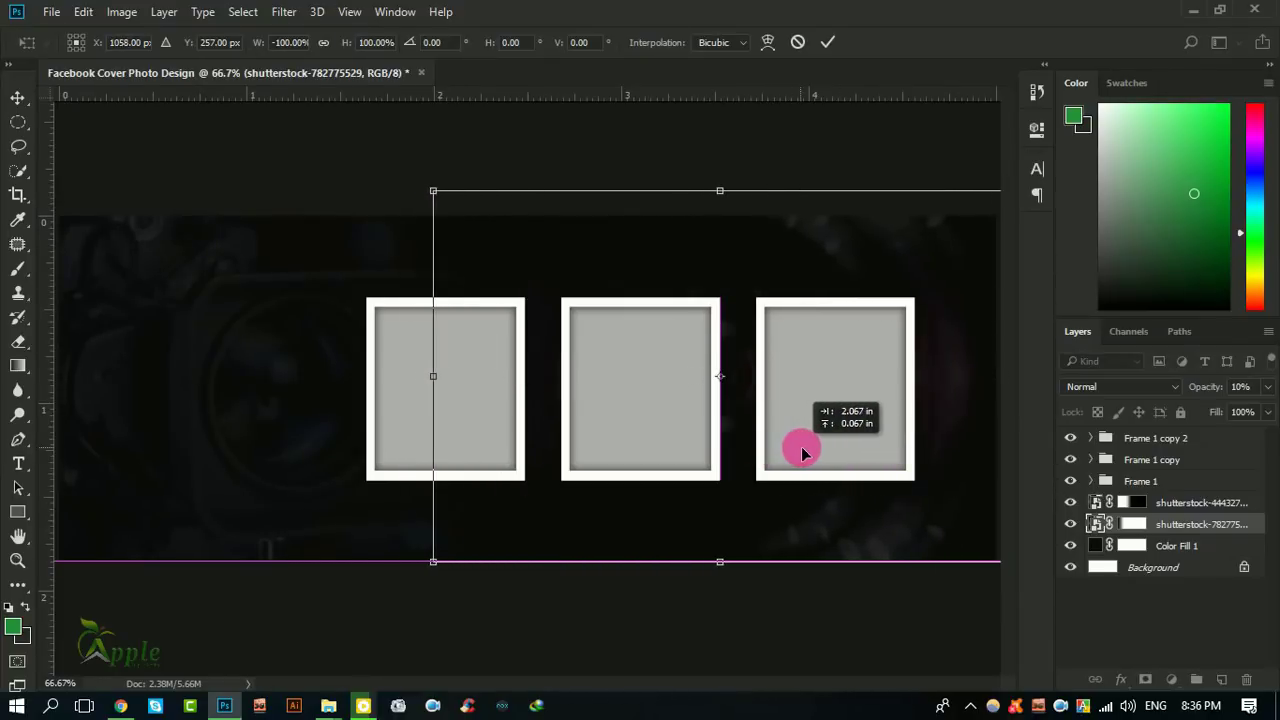
left_click_drag(790, 452, 801, 465)
left_click(827, 42)
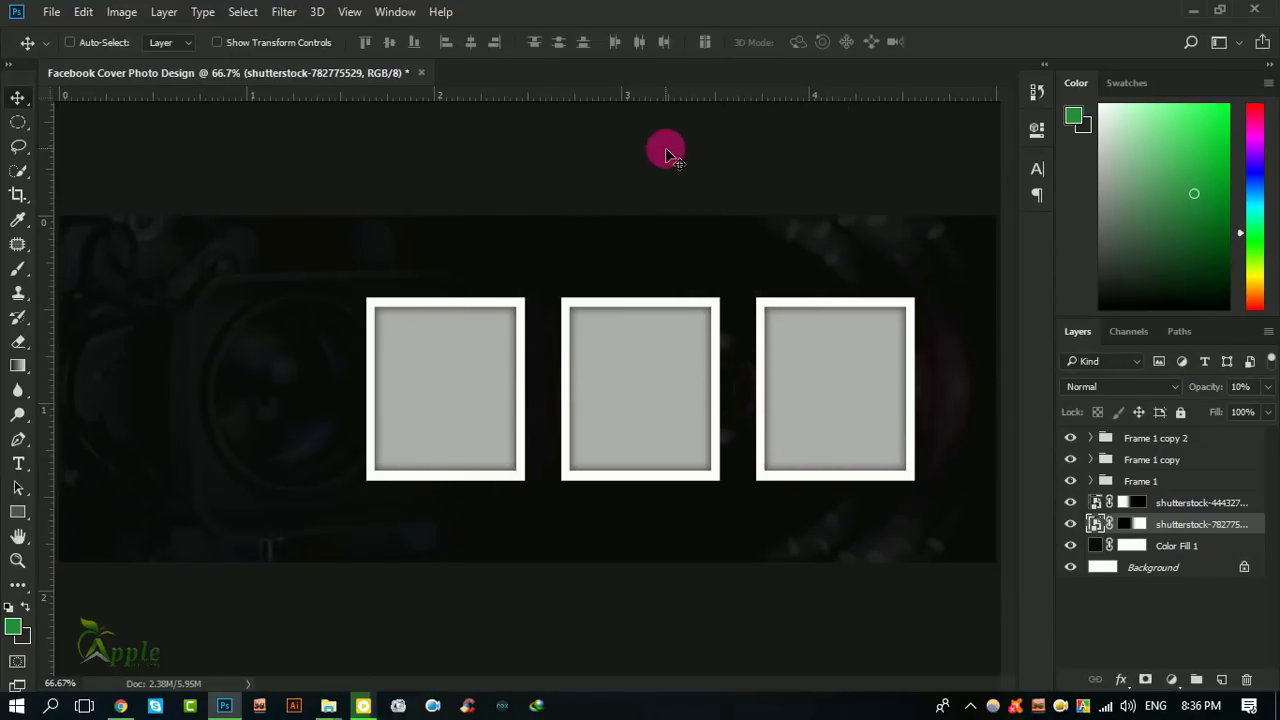
key("ctrl+minus")
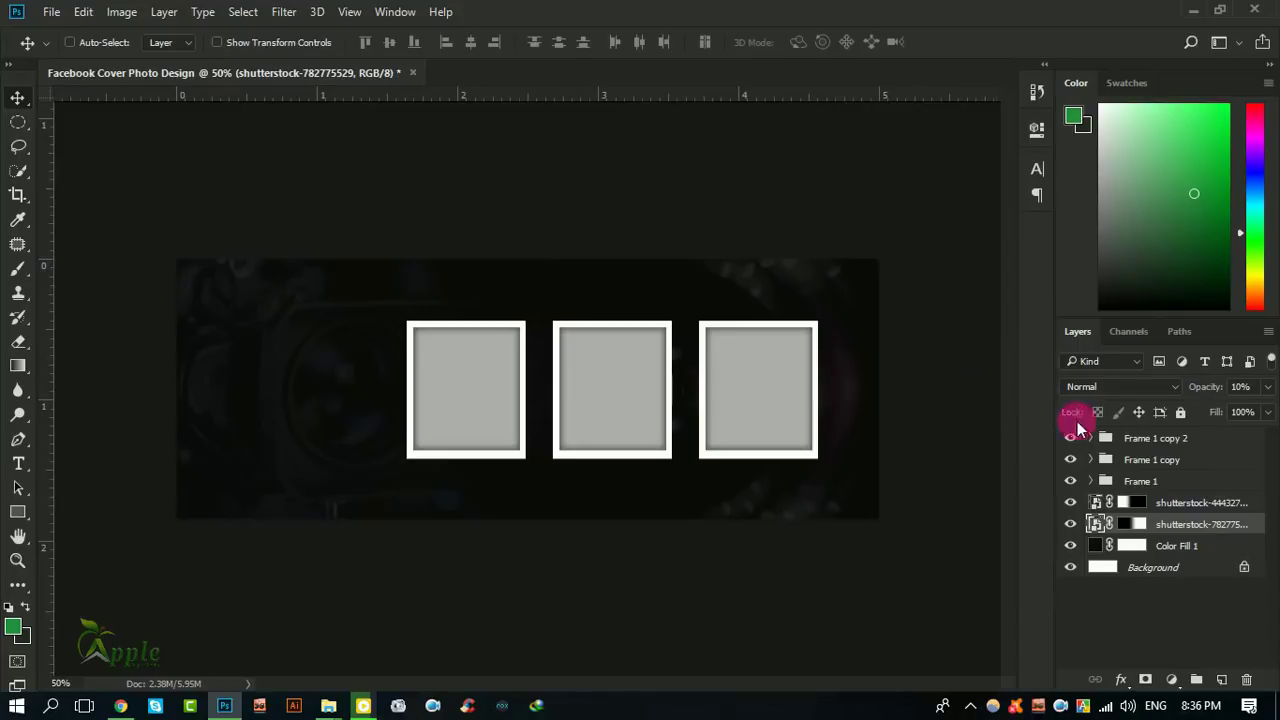
Step: Raise the light-ring photo's opacity and reposition it toward the top
mouse_move(1228, 410)
left_mouse_down()
mouse_move(1260, 412)
mouse_move(1196, 416)
left_mouse_up()
mouse_move(883, 366)
left_mouse_down()
mouse_move(1037, 385)
mouse_move(1023, 372)
left_mouse_up()
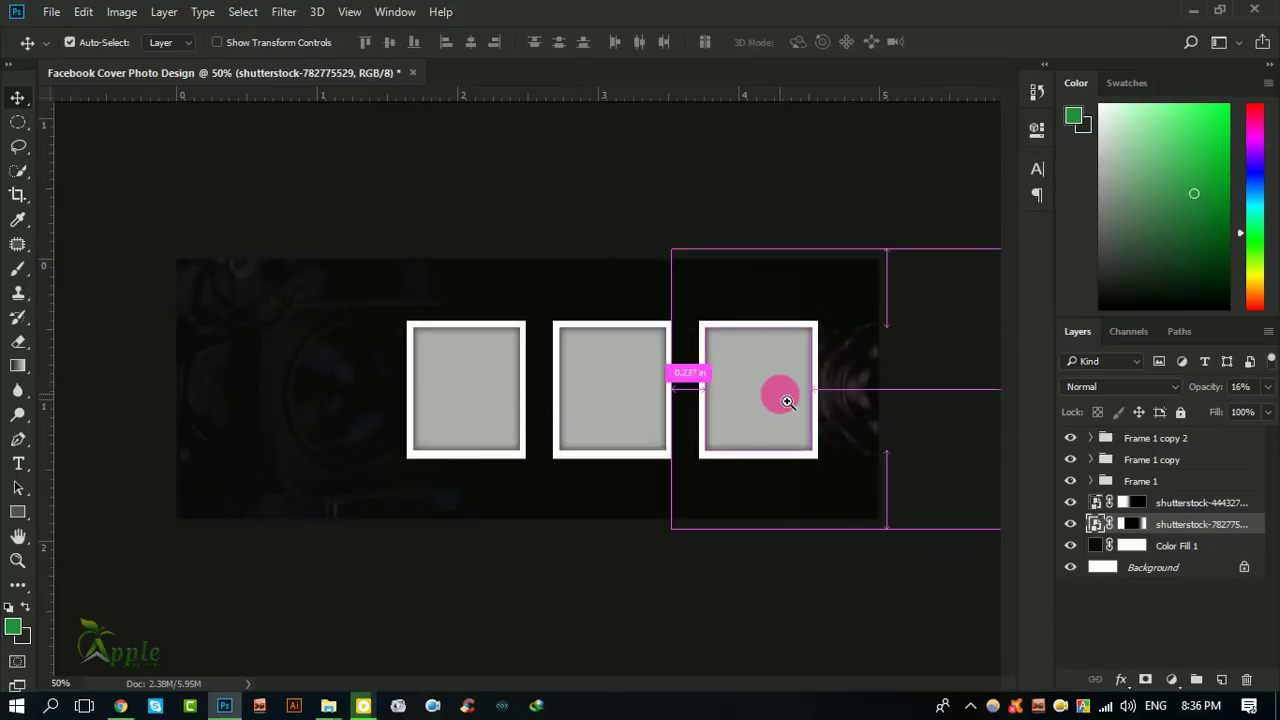
key("ctrl+plus")
left_click_drag(955, 418, 921, 416)
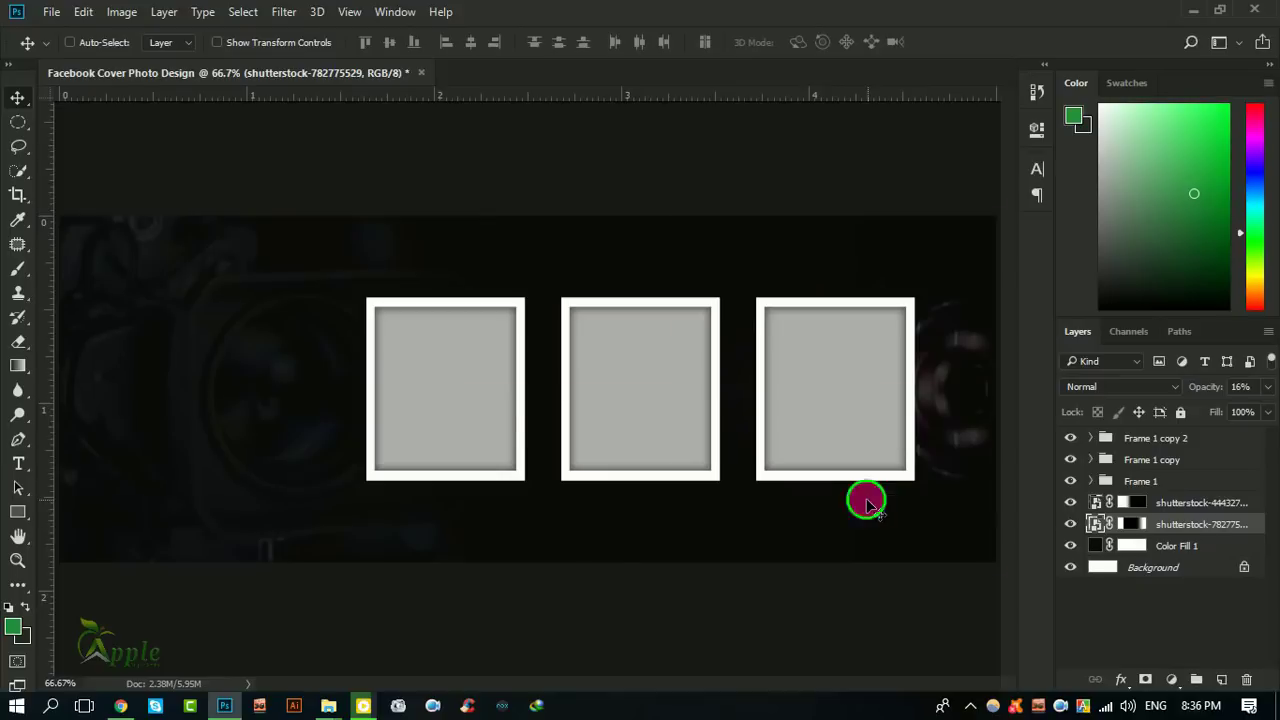
left_click_drag(866, 503, 473, 357)
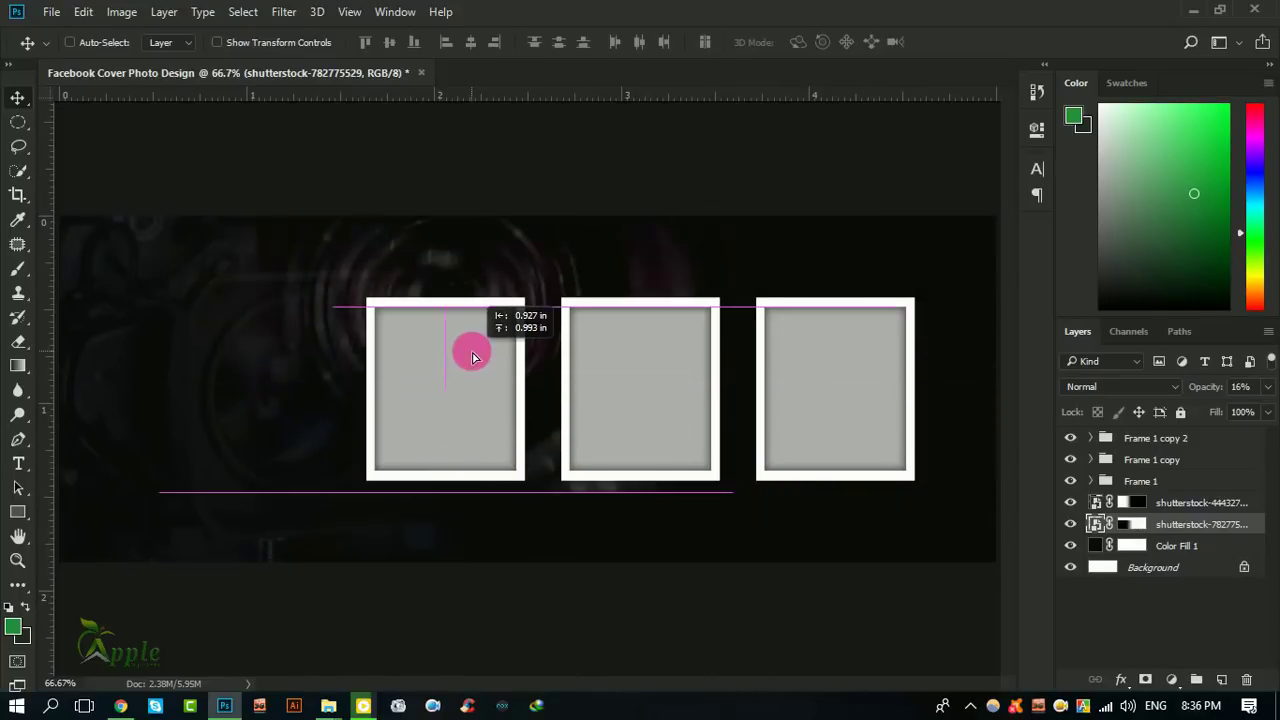
left_click_drag(473, 357, 730, 238)
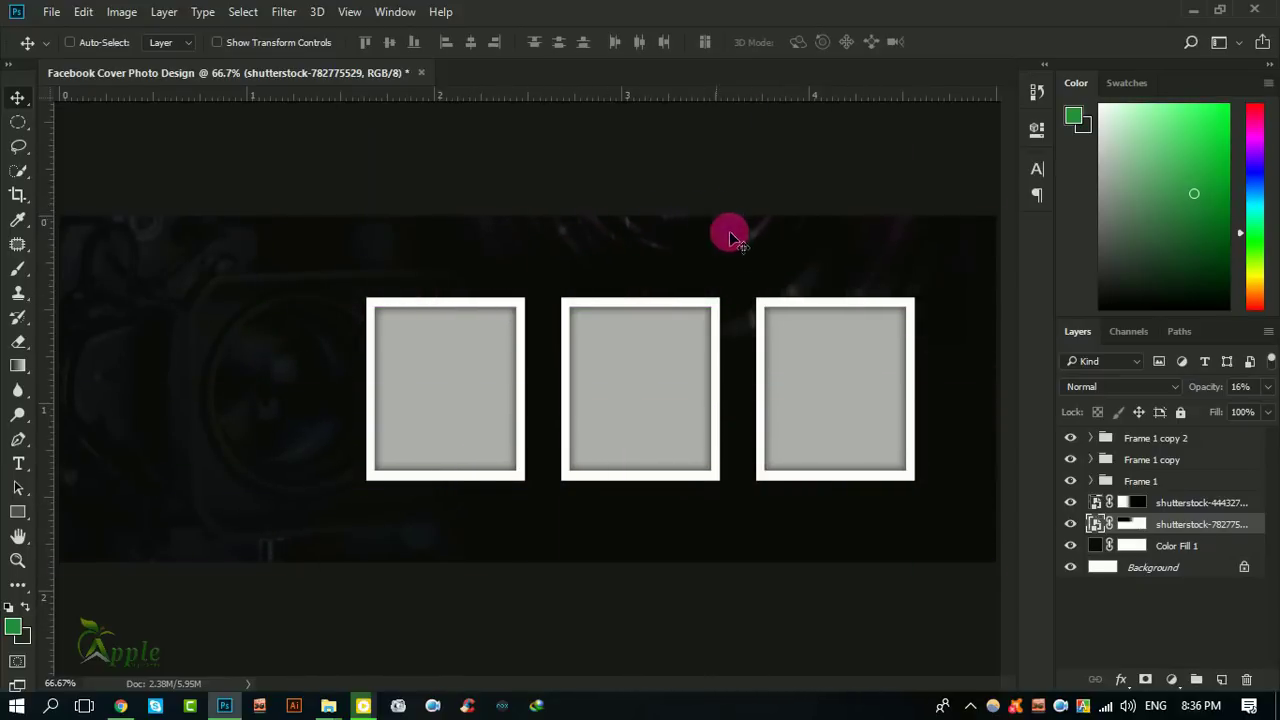
Step: Delete the light-ring photo layer, leaving only the faded camera photo
left_click_drag(1256, 545, 1246, 679)
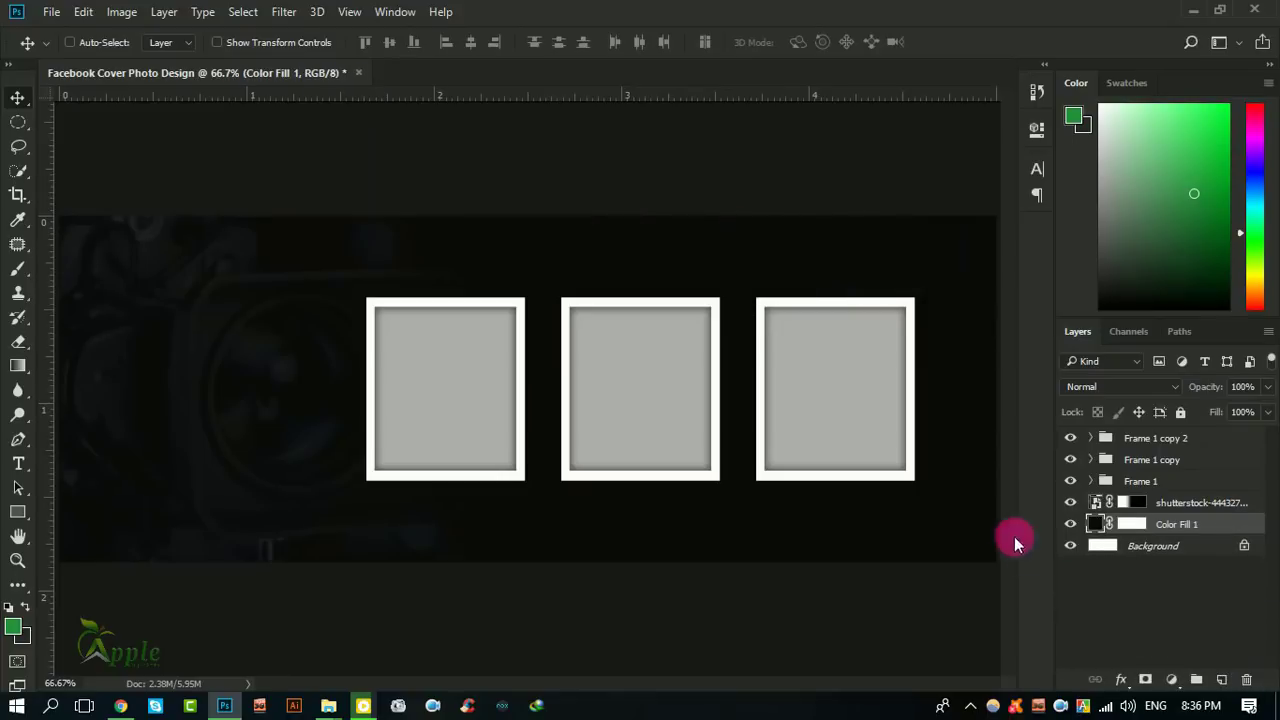
key("ctrl+minus")
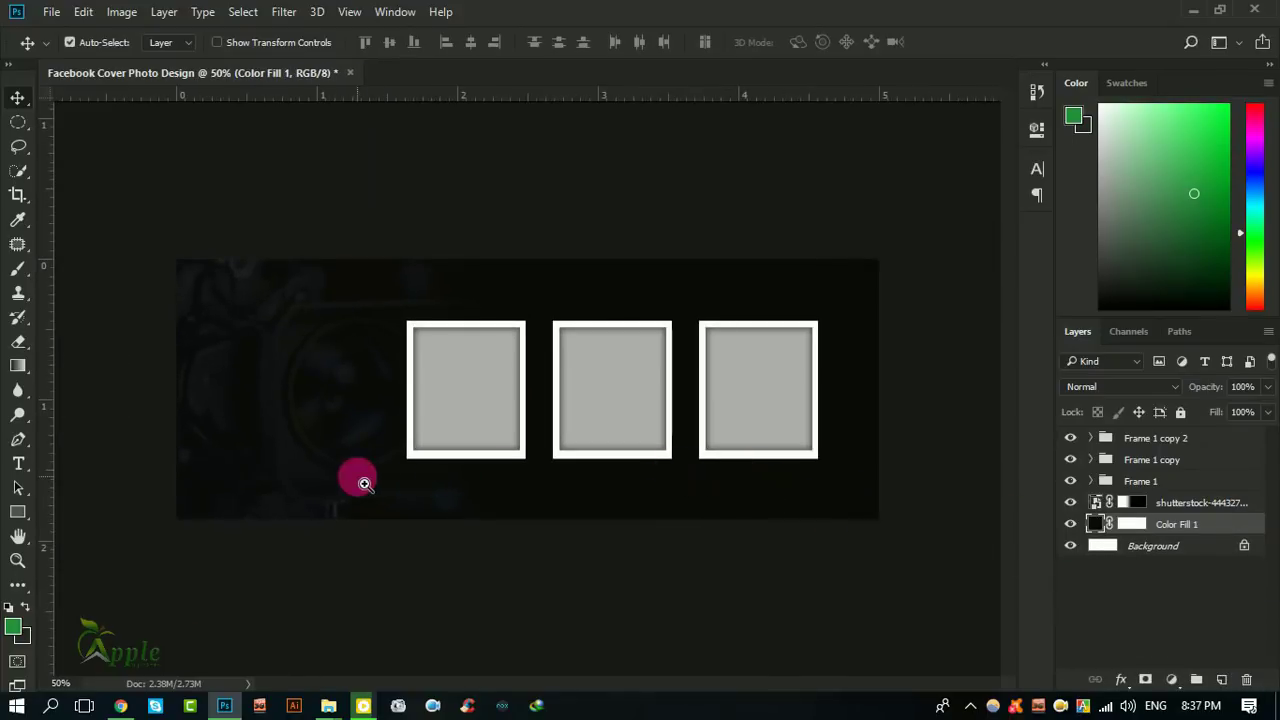
key("ctrl+plus")
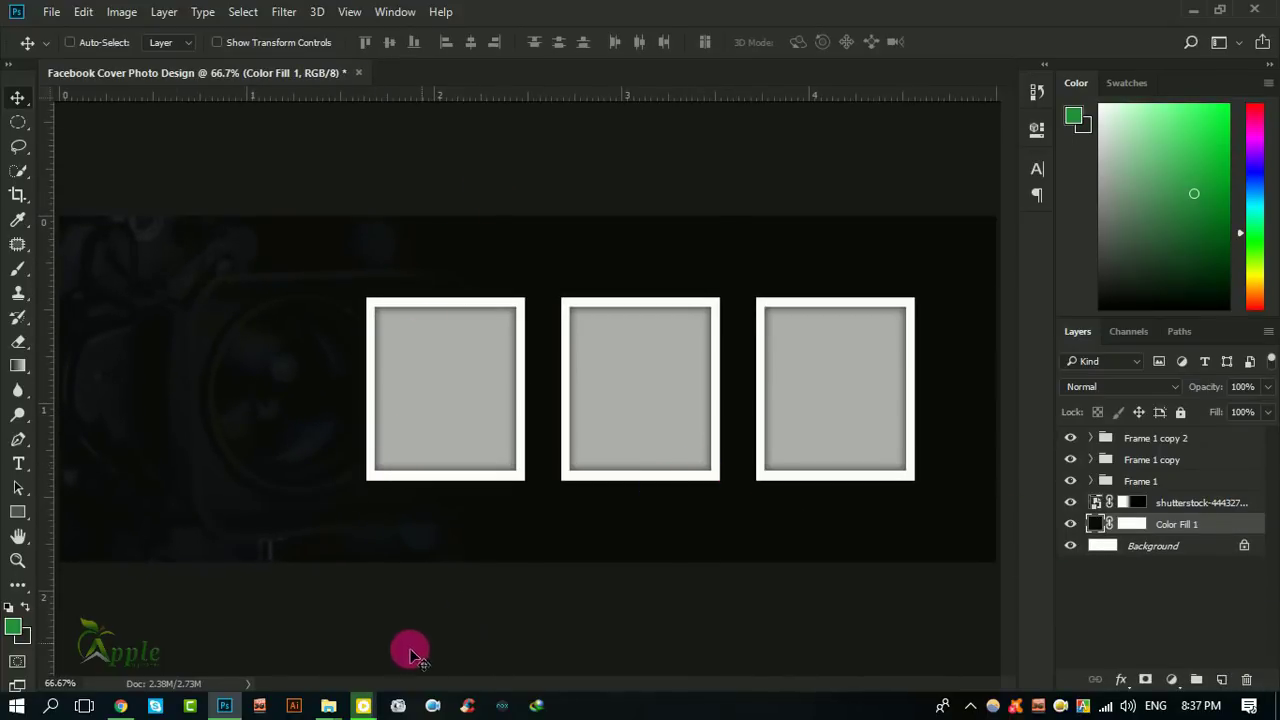
Step: Drag shutterstock-268780568 from Downloads into Photoshop and drop it on the canvas
mouse_move(328, 706)
left_click(452, 634)
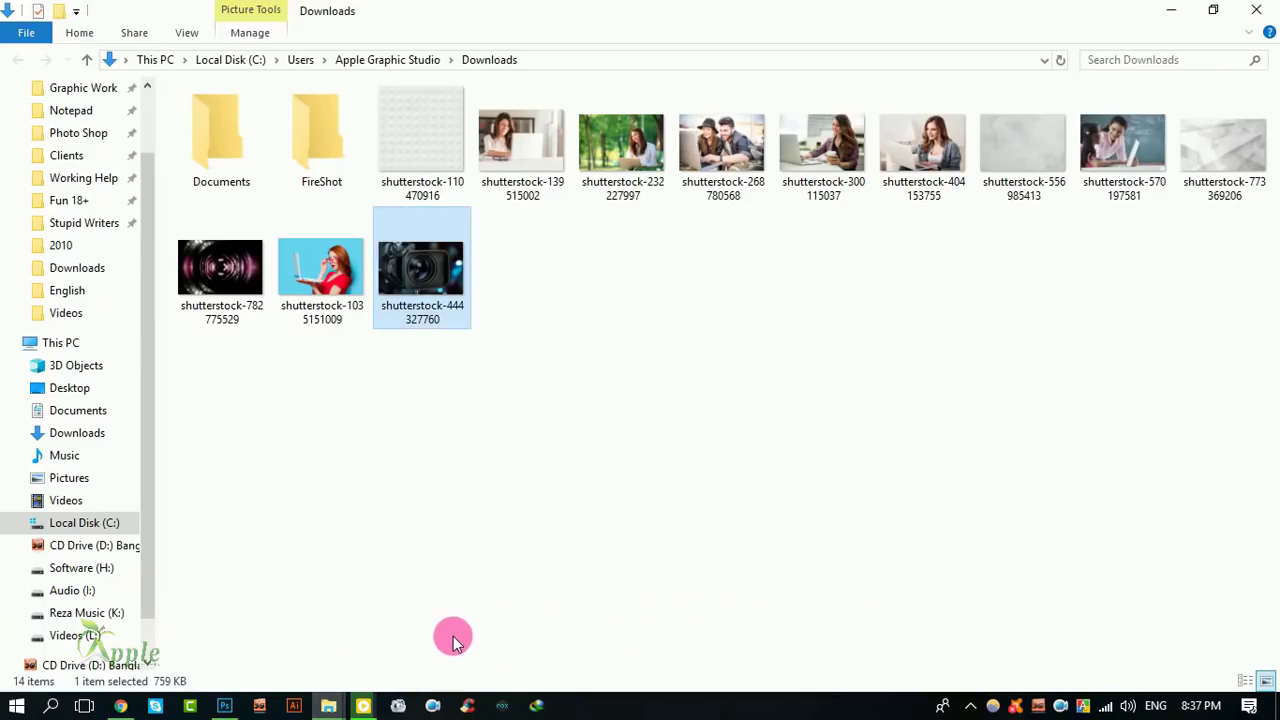
left_click(820, 156)
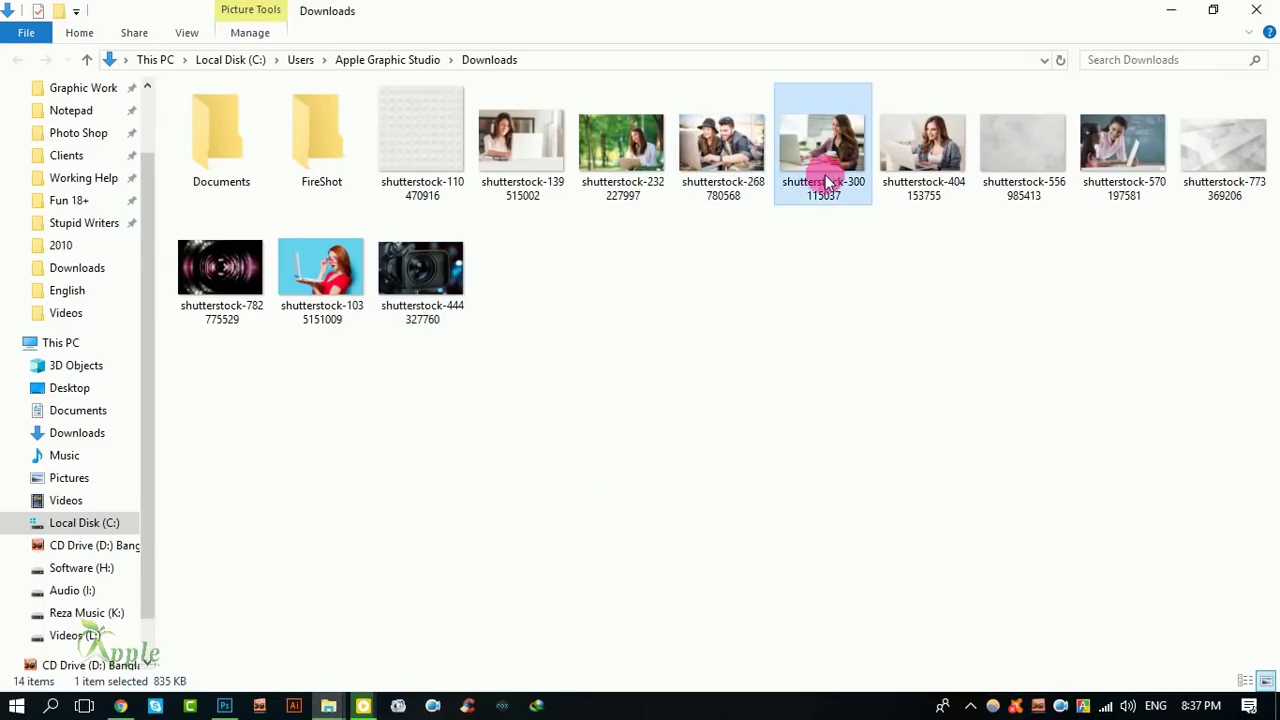
left_click_drag(775, 142, 372, 708)
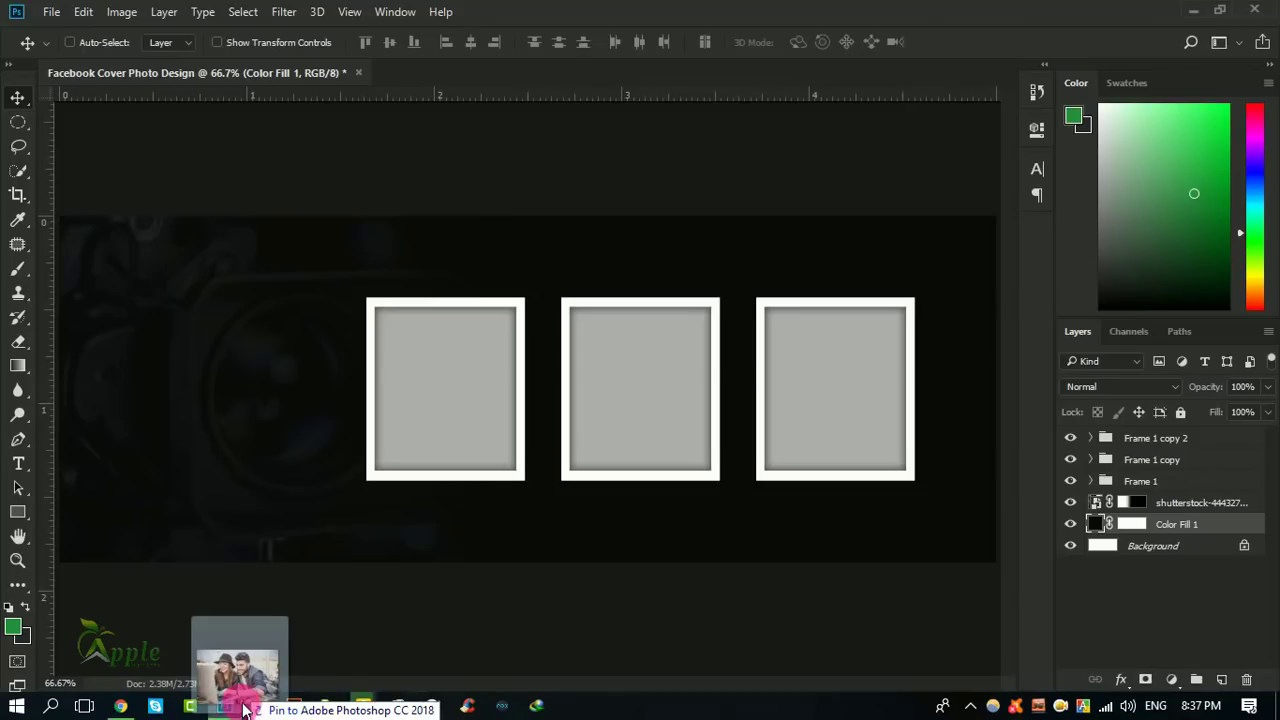
left_click_drag(372, 708, 488, 503)
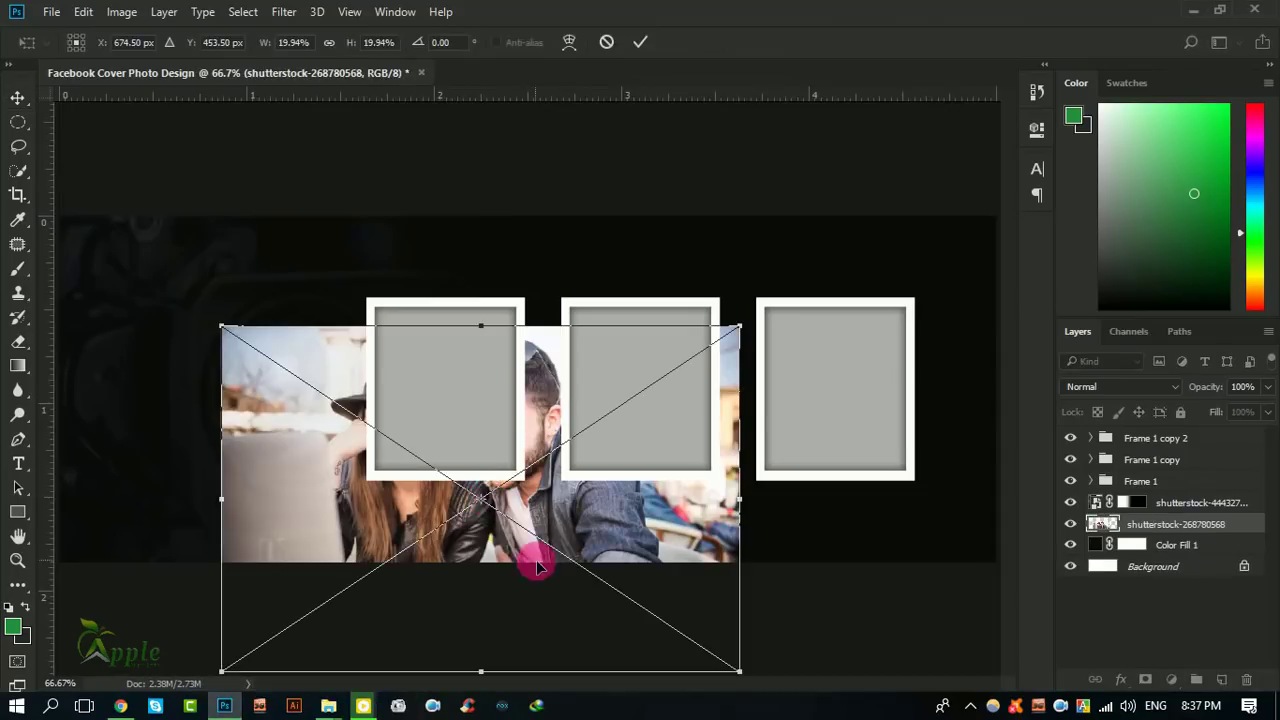
Step: Place the couple photo in the Frame 1 copy 2 group and clip it to the right frame
left_click_drag(534, 563, 816, 441)
left_click(638, 42)
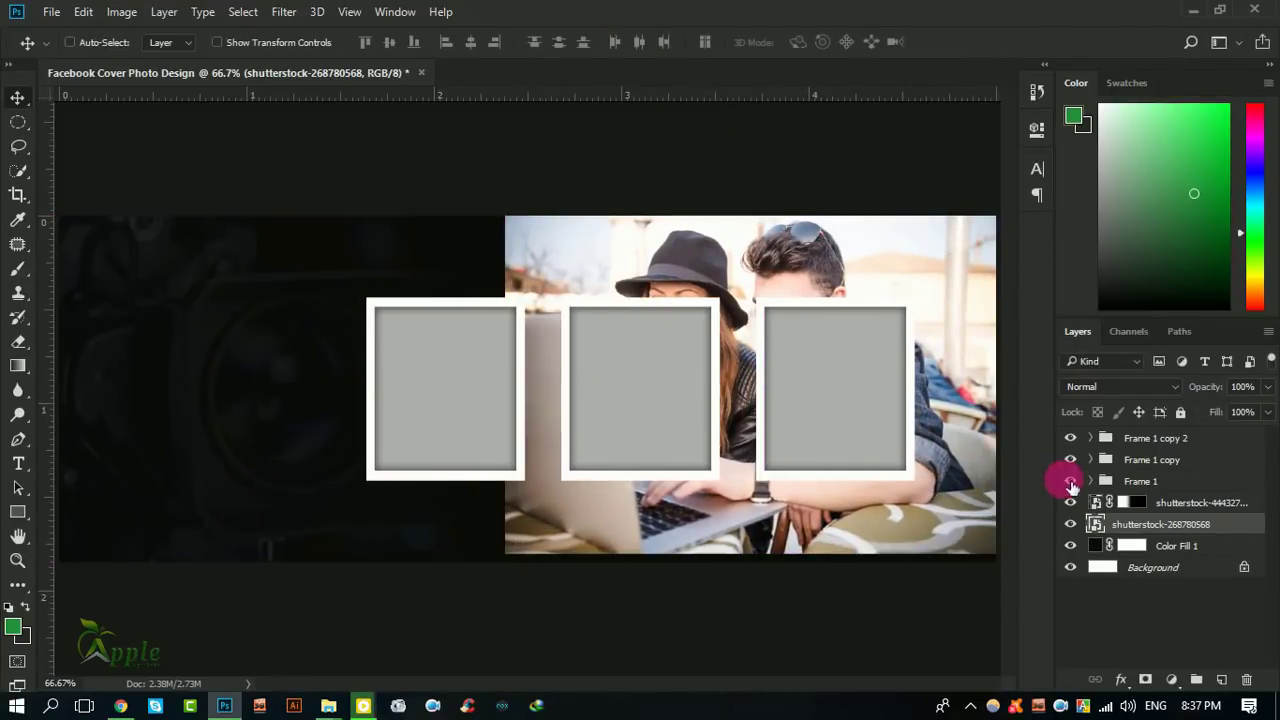
left_click(1092, 438)
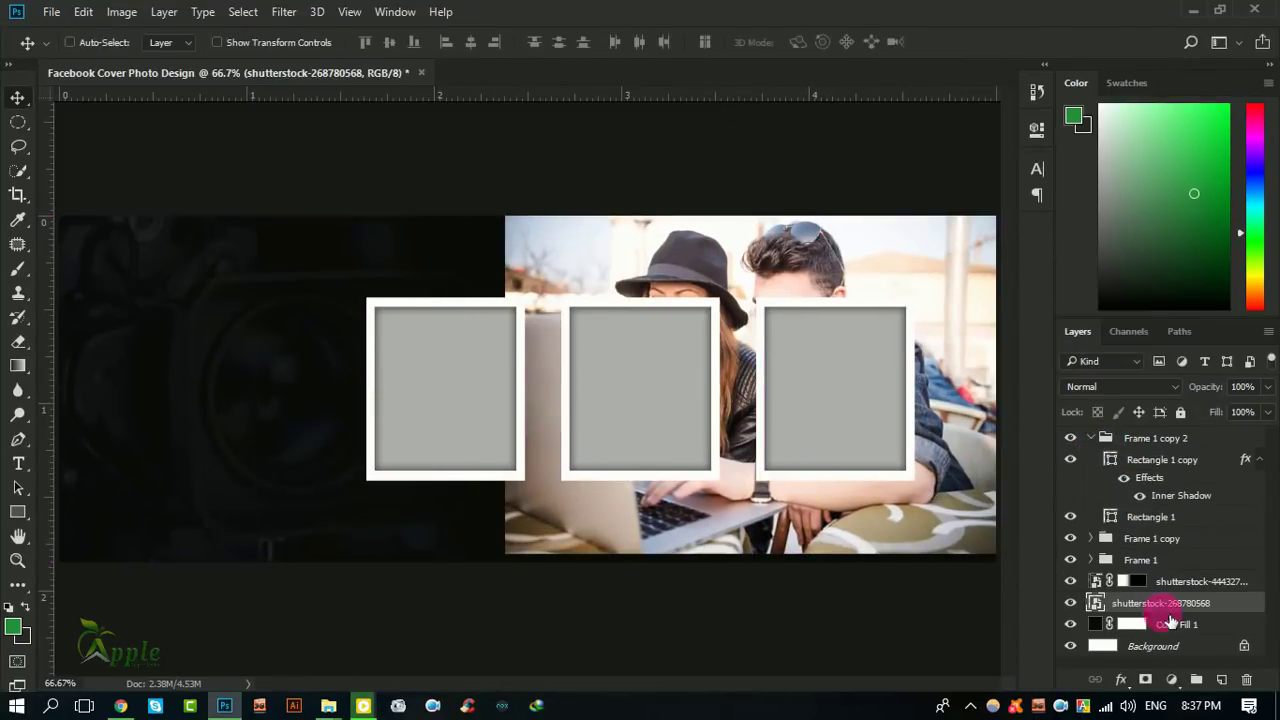
left_click_drag(1165, 603, 1178, 468)
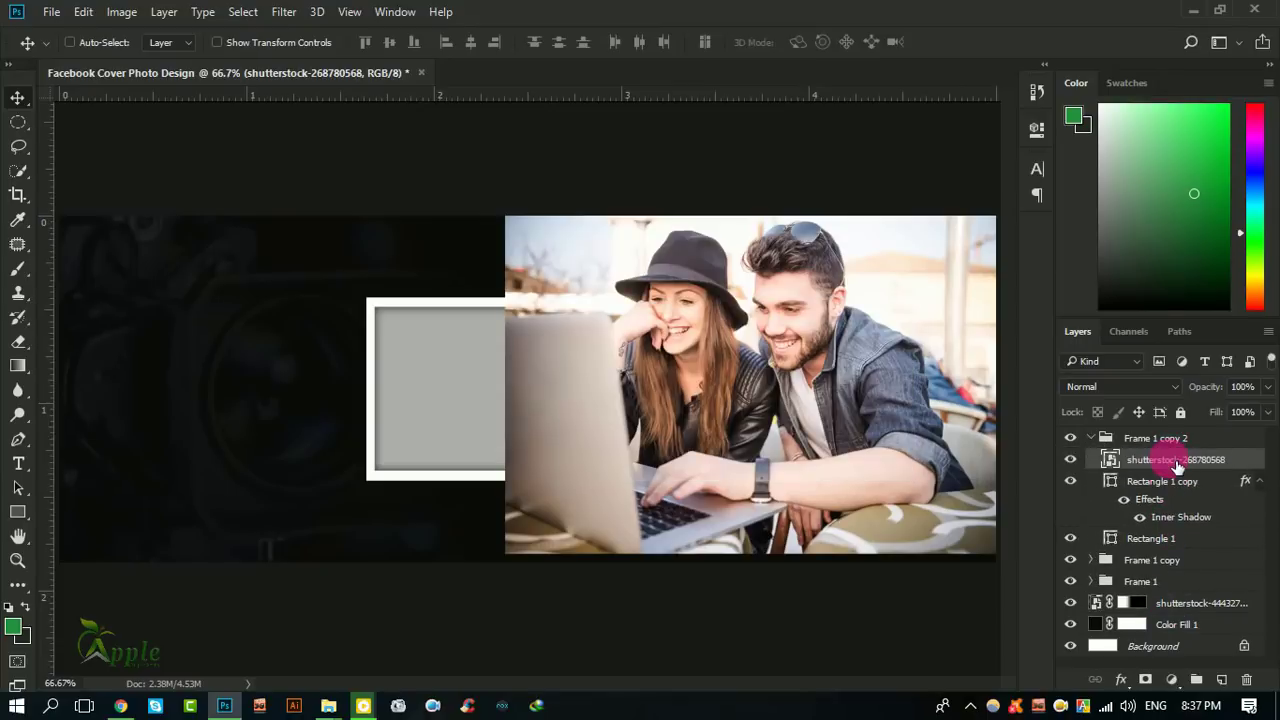
right_click(1177, 467)
left_click(884, 503)
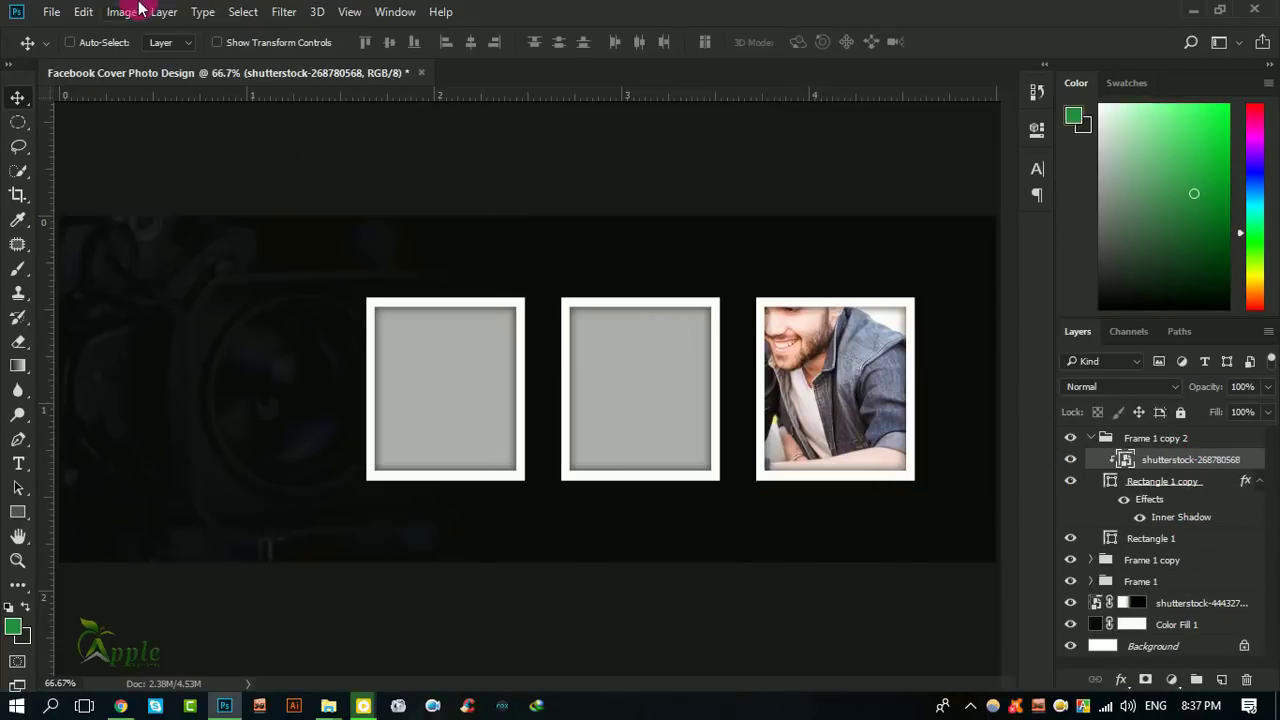
Step: Free-transform the couple photo so both faces fill the right-hand frame
left_click(83, 11)
left_click(177, 389)
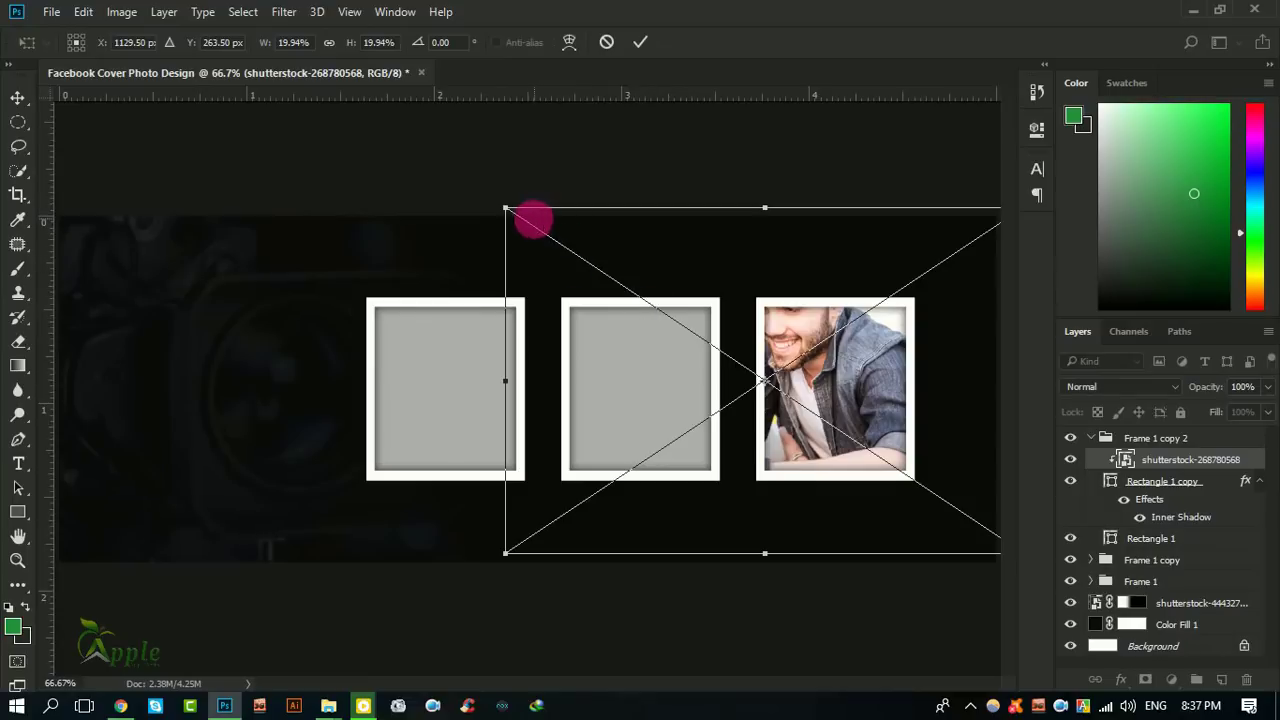
left_click_drag(528, 236, 623, 286)
left_click_drag(767, 331, 825, 343)
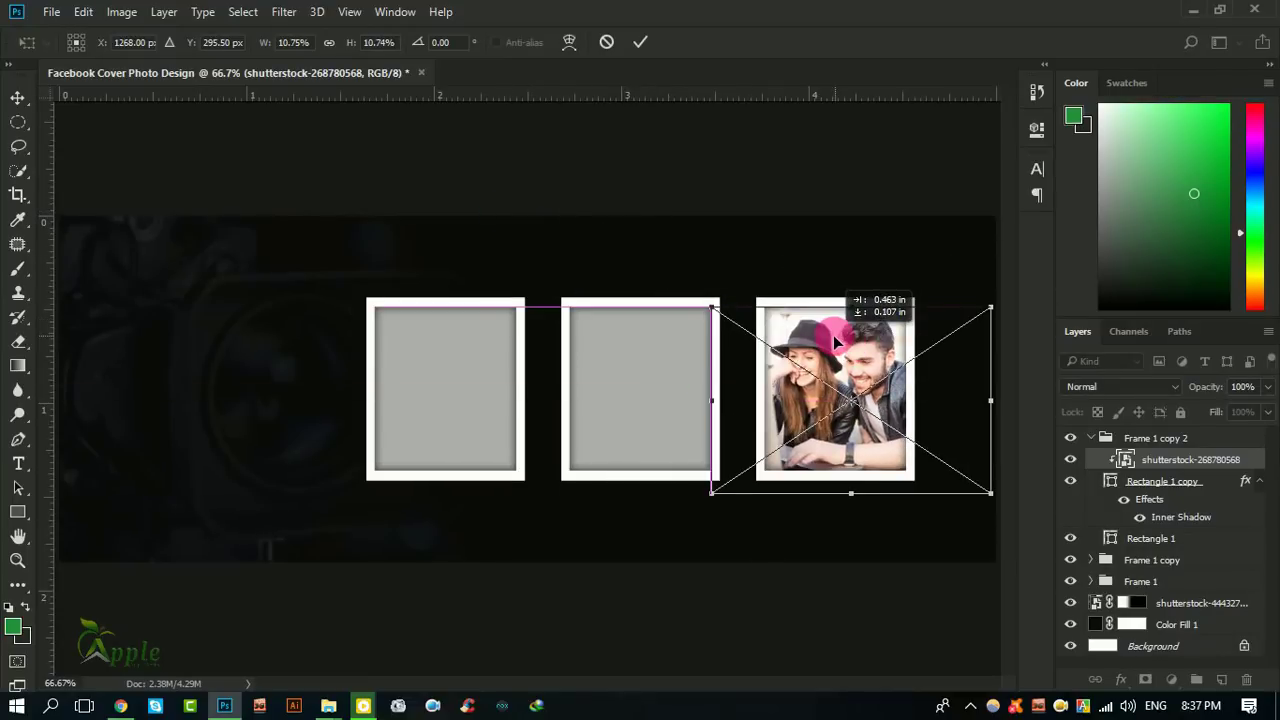
left_click_drag(975, 493, 1006, 527)
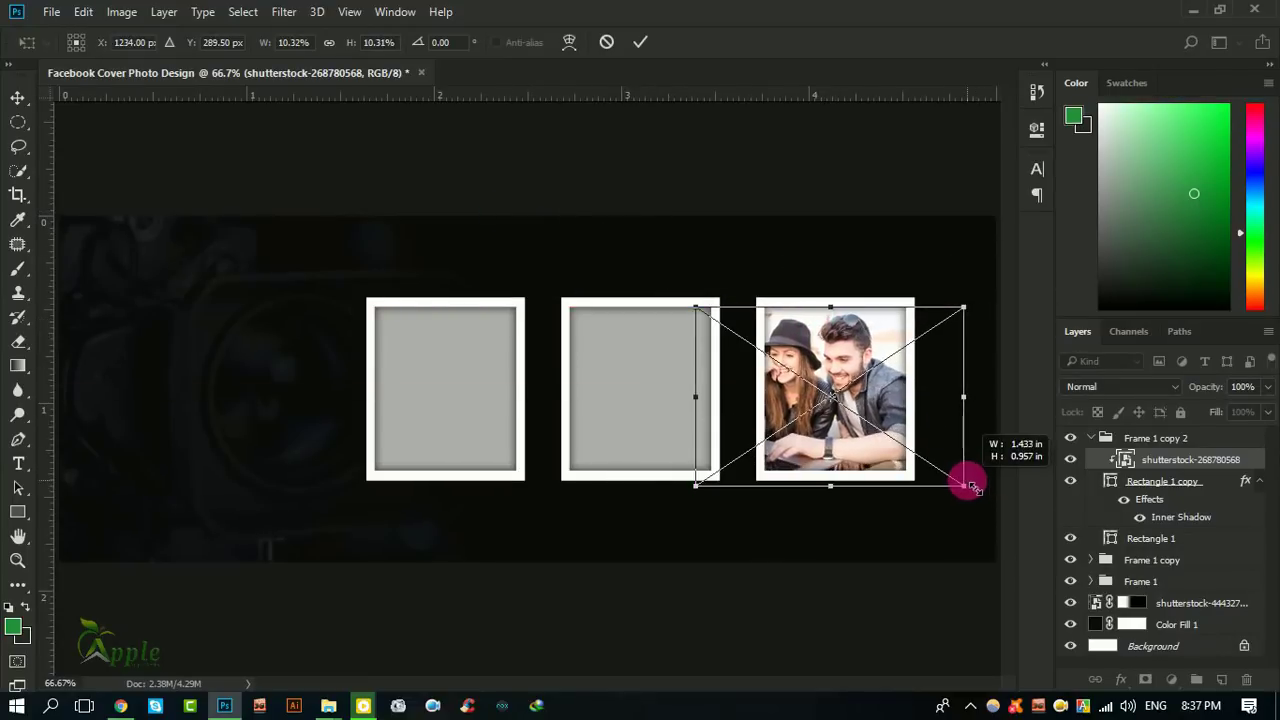
left_click_drag(951, 443, 945, 440)
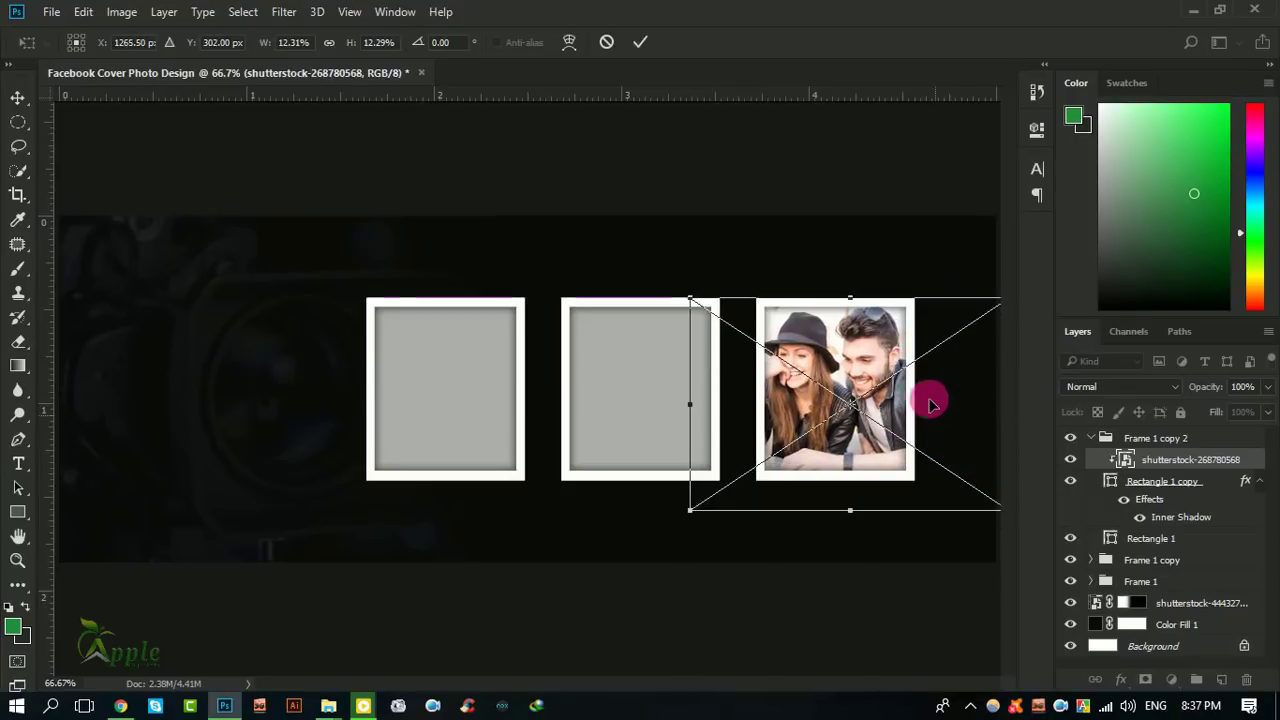
left_click(640, 45)
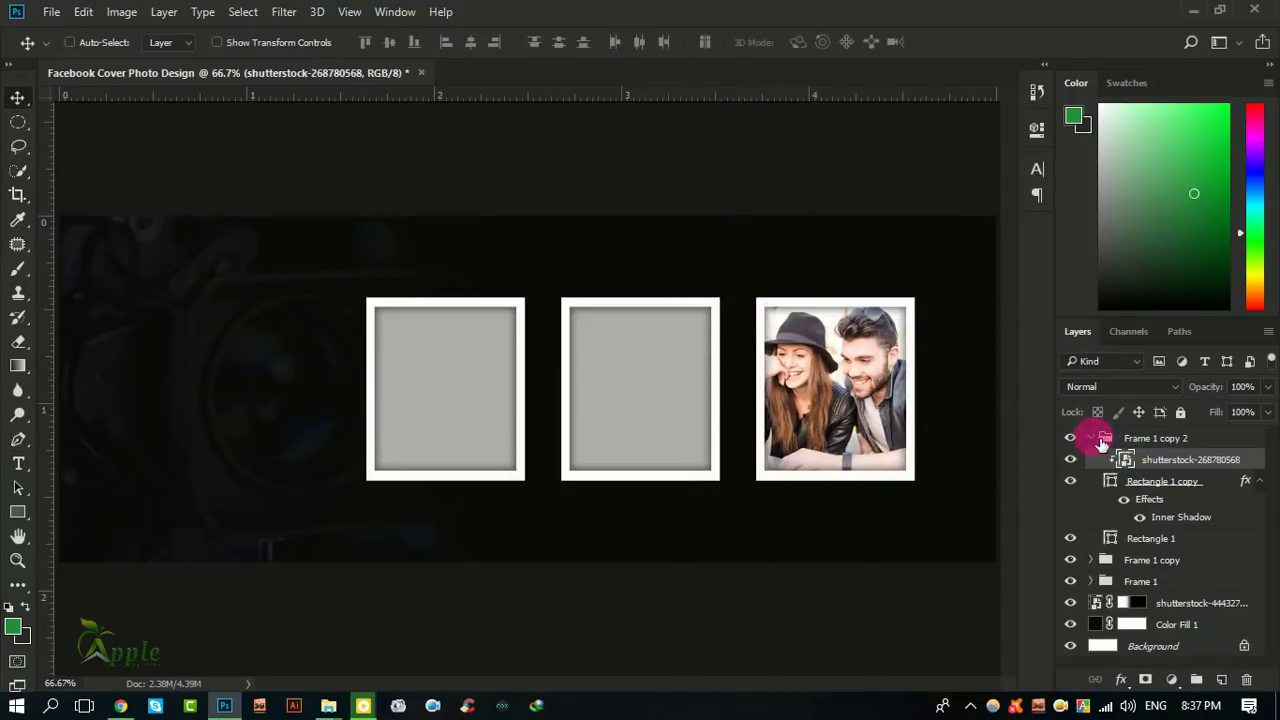
left_click(1100, 443)
Step: Drop shutterstock-364980722 from Downloads above the middle frame's Rectangle 1 copy layer
left_click(1145, 462)
left_click(1090, 459)
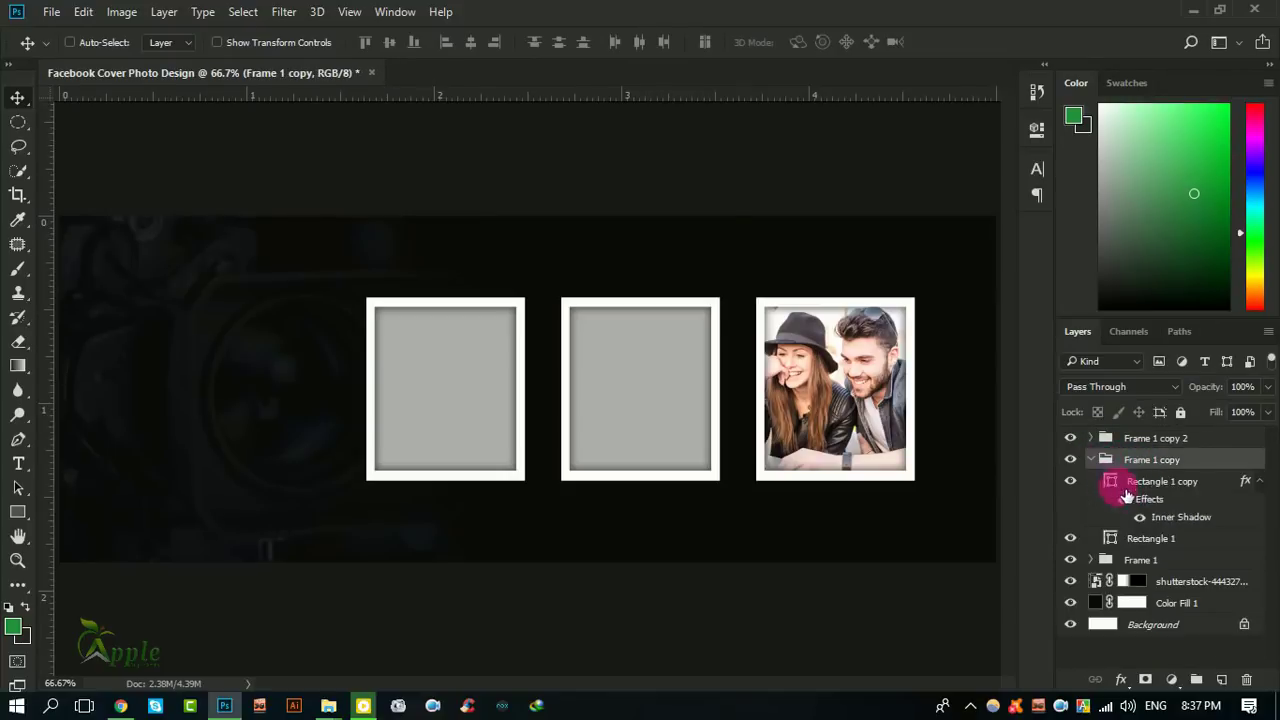
left_click(1174, 490)
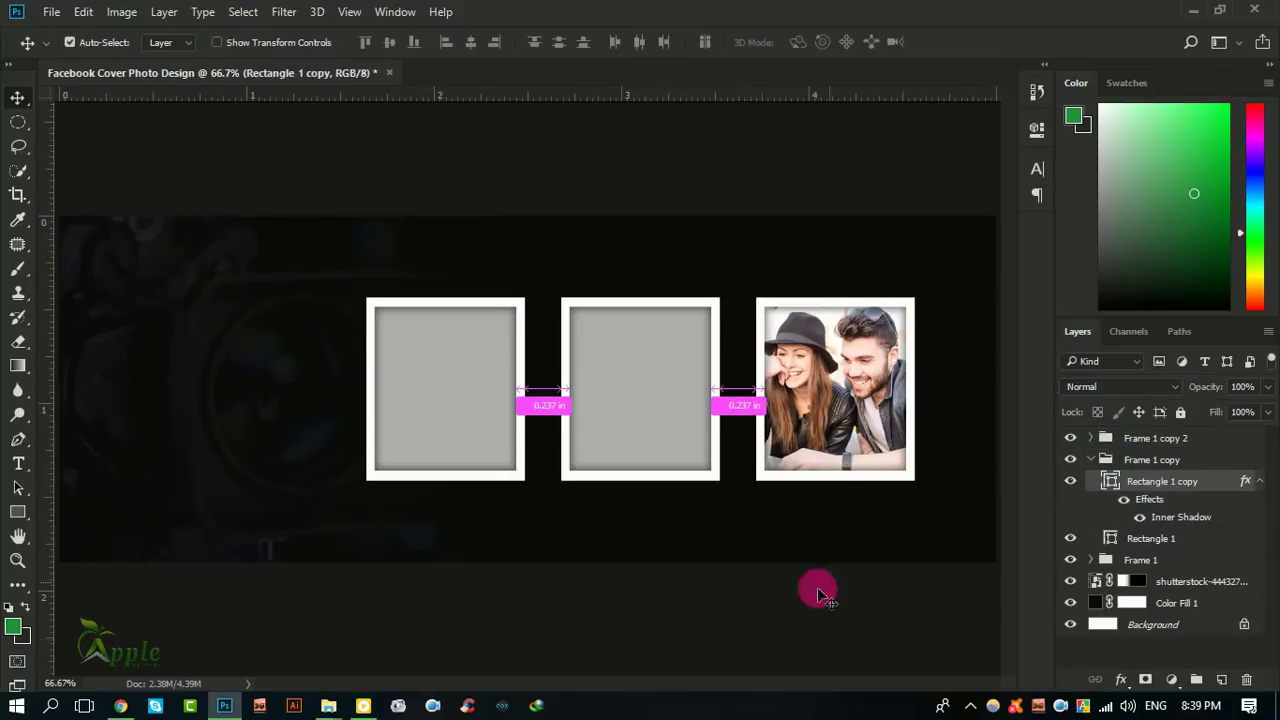
left_click(328, 706)
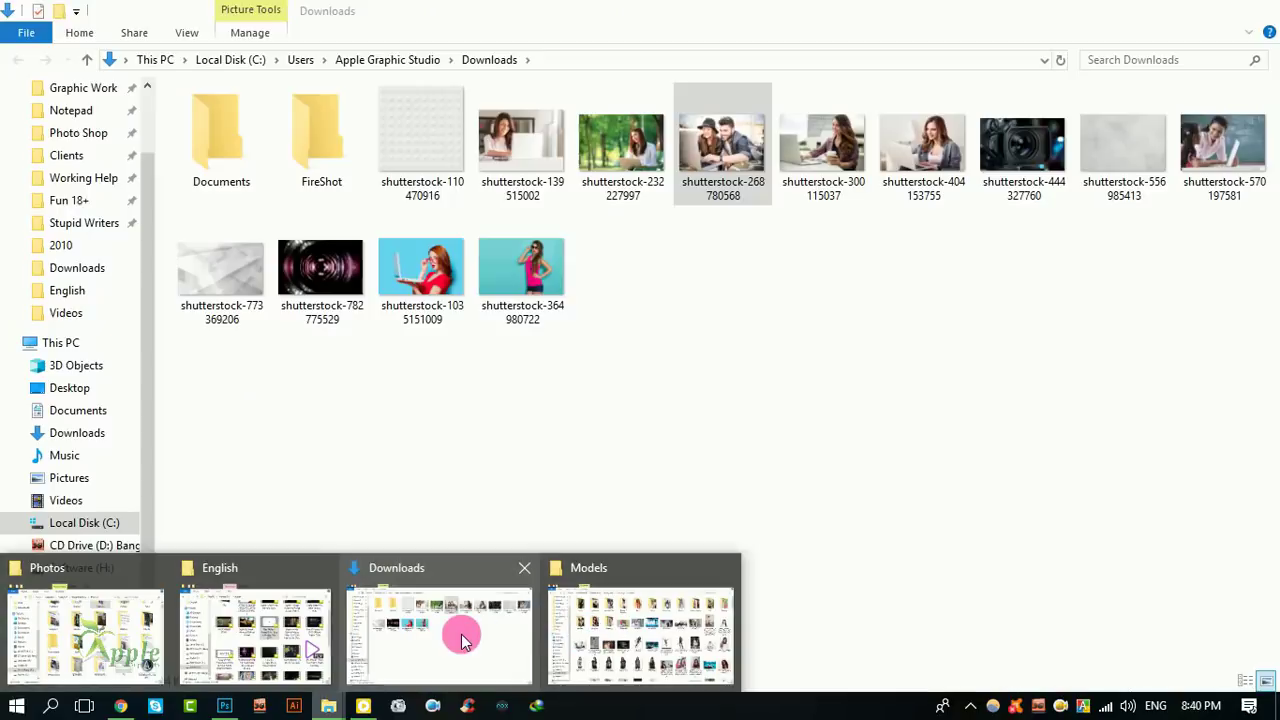
left_click(461, 635)
left_click_drag(530, 310, 220, 712)
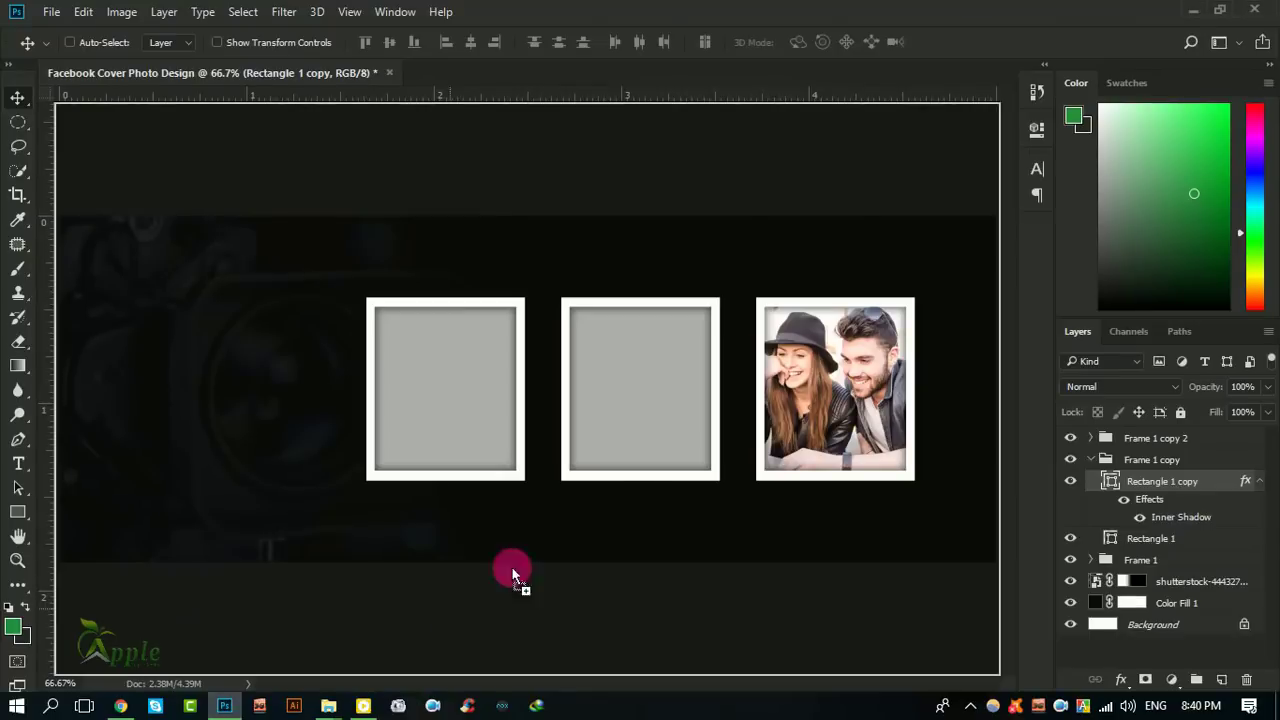
left_click_drag(220, 712, 640, 455)
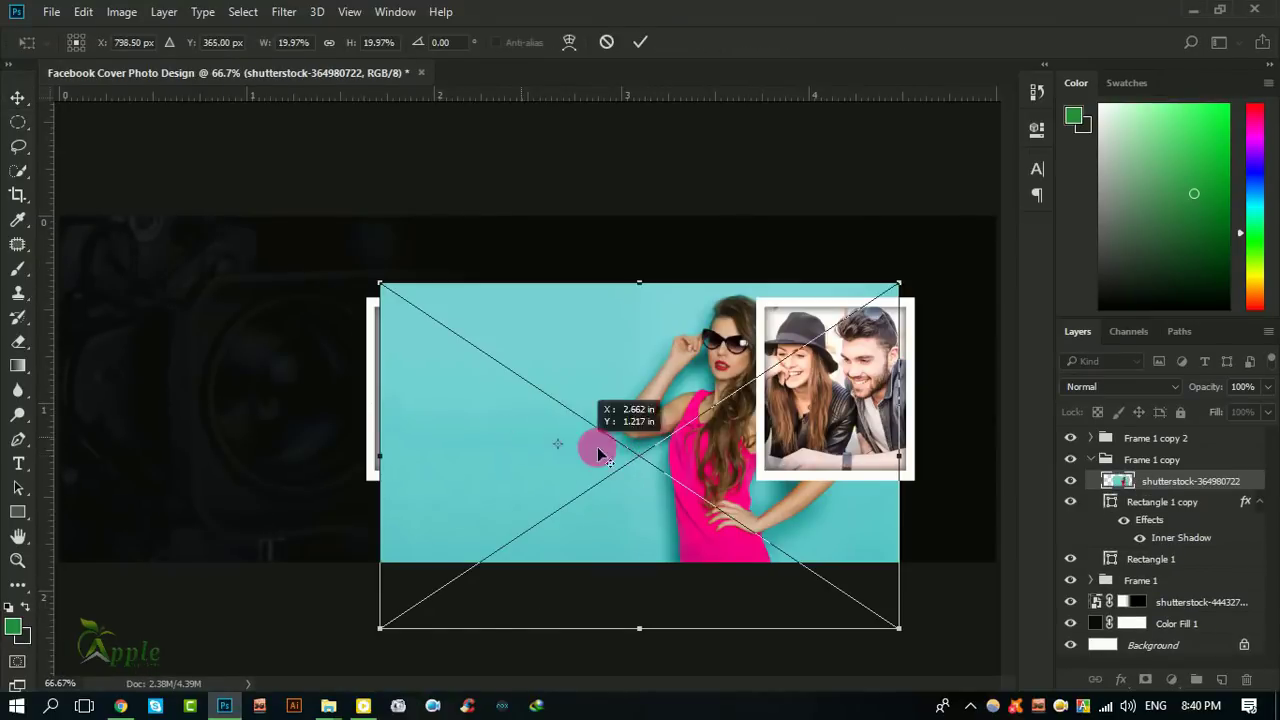
left_click_drag(766, 447, 678, 447)
left_click(640, 42)
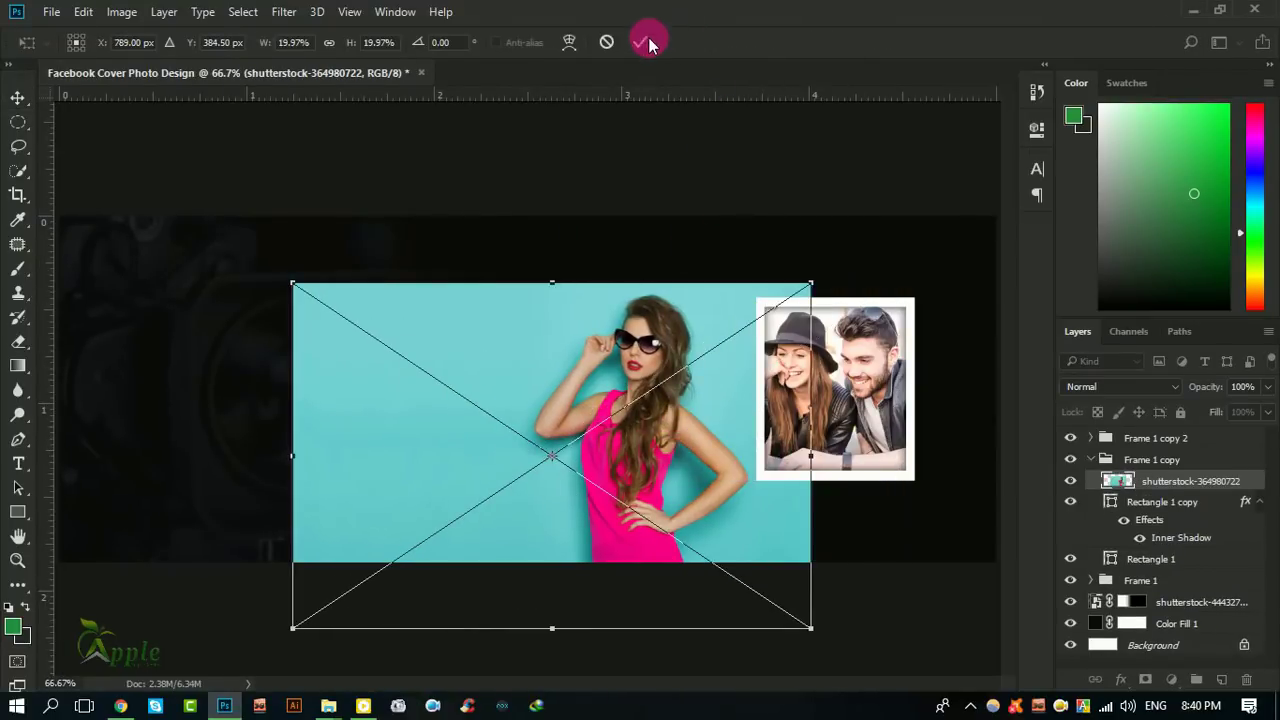
Step: Clip the woman-in-pink photo to the middle frame and resize it to fit
right_click(1147, 486)
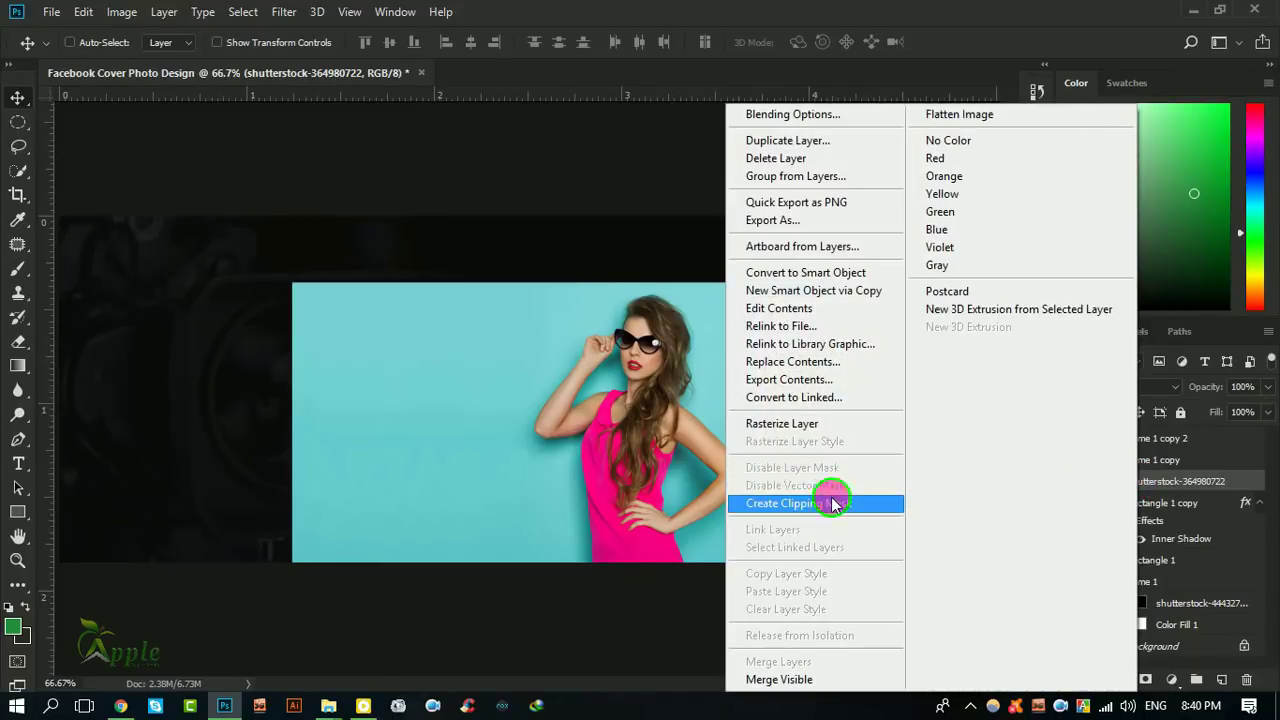
left_click(857, 503)
mouse_move(749, 443)
left_mouse_down()
mouse_move(699, 411)
mouse_move(703, 391)
left_mouse_up()
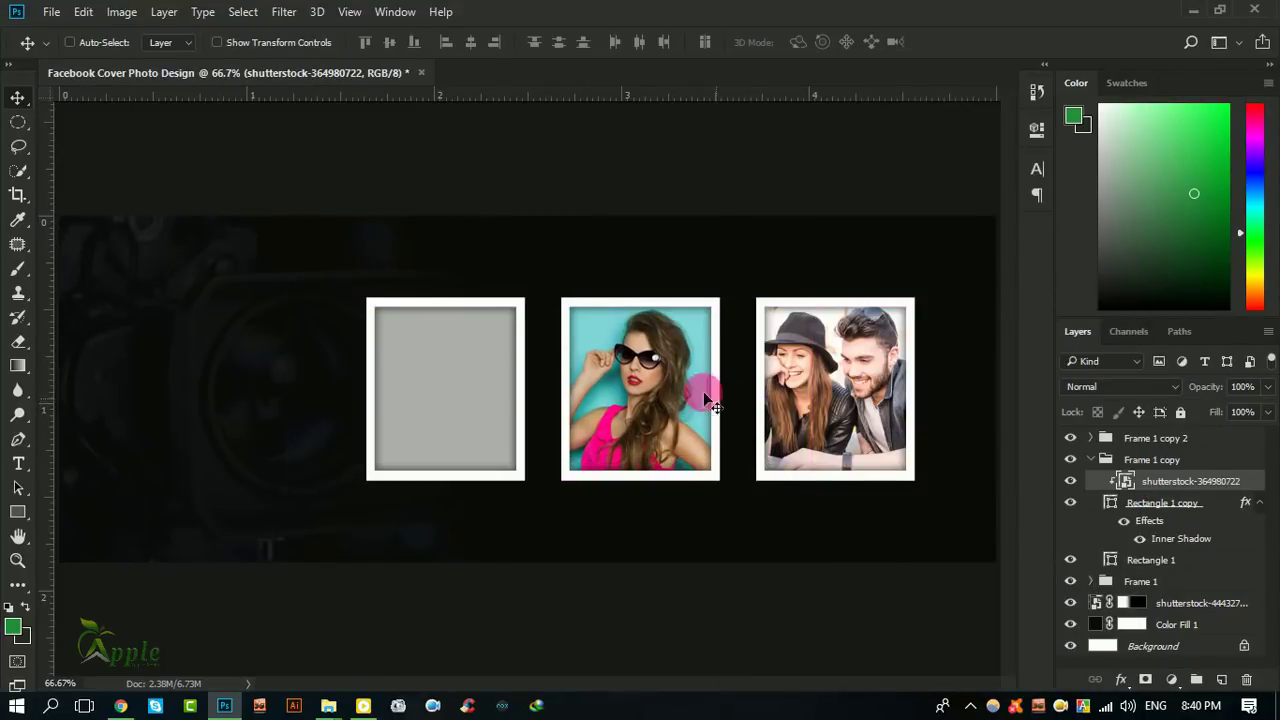
left_click(85, 14)
left_click(200, 390)
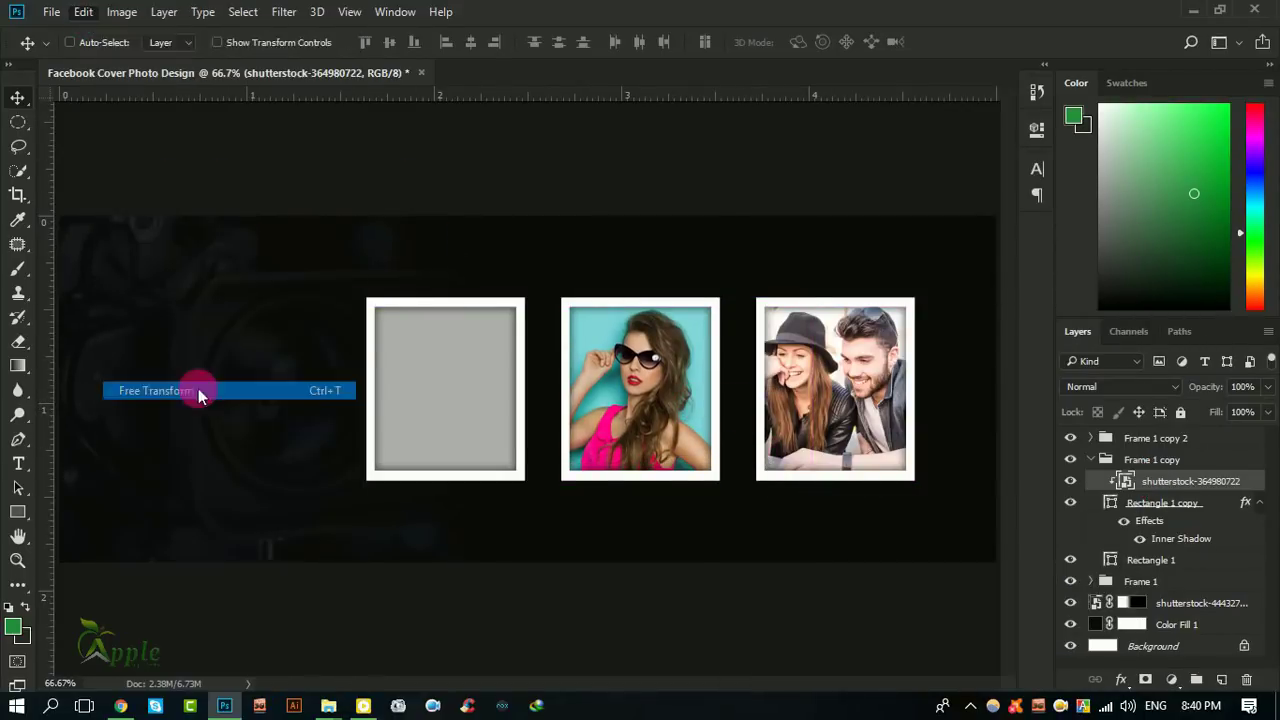
left_click_drag(810, 640, 777, 608)
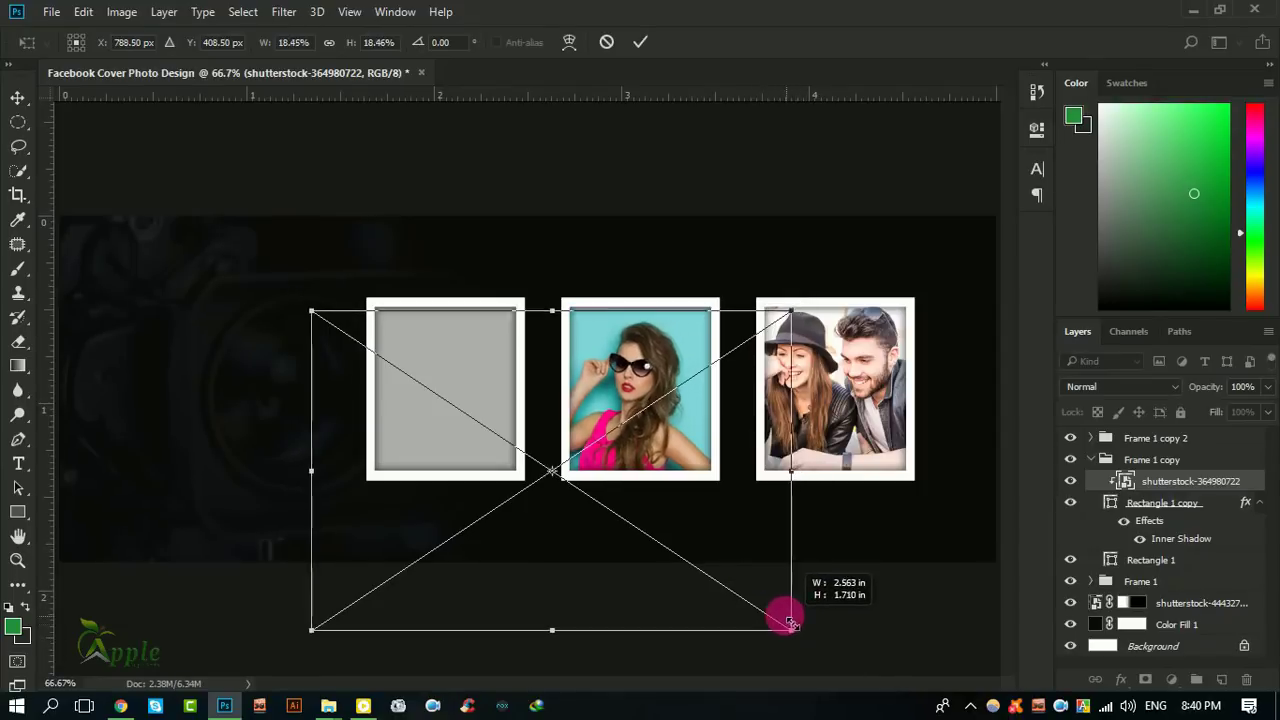
left_click_drag(703, 506, 725, 485)
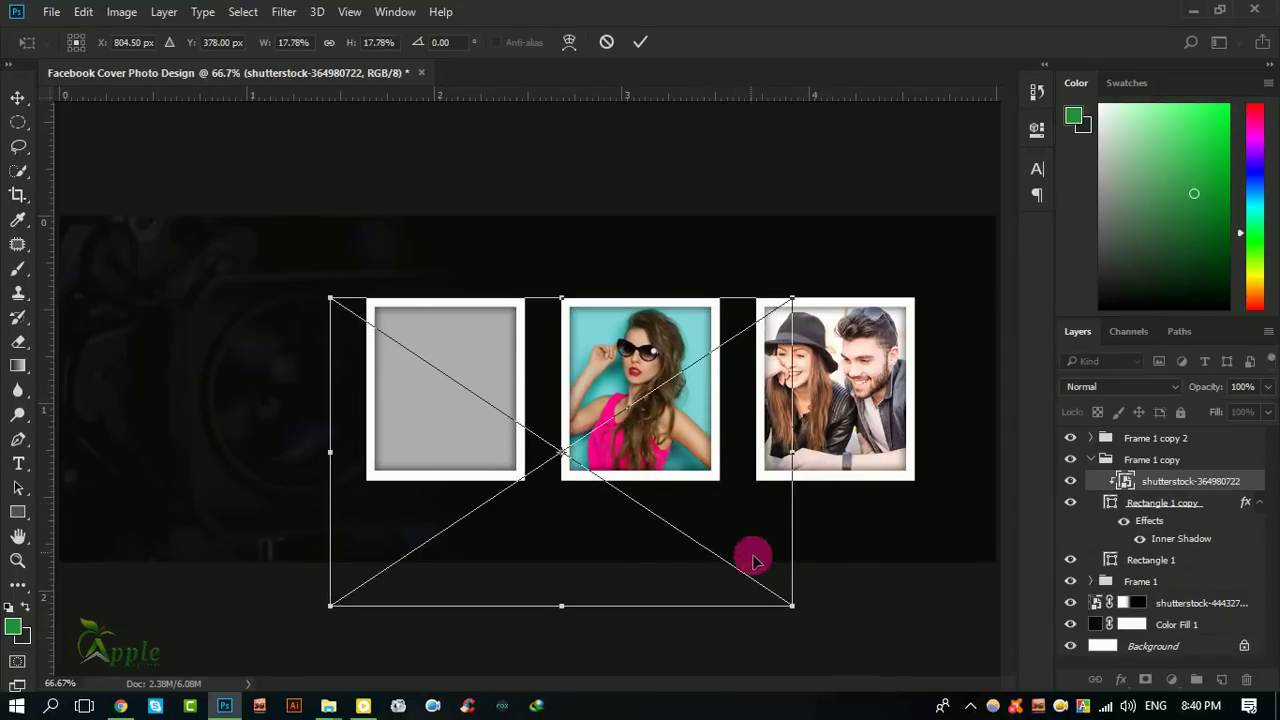
left_click_drag(800, 606, 803, 612)
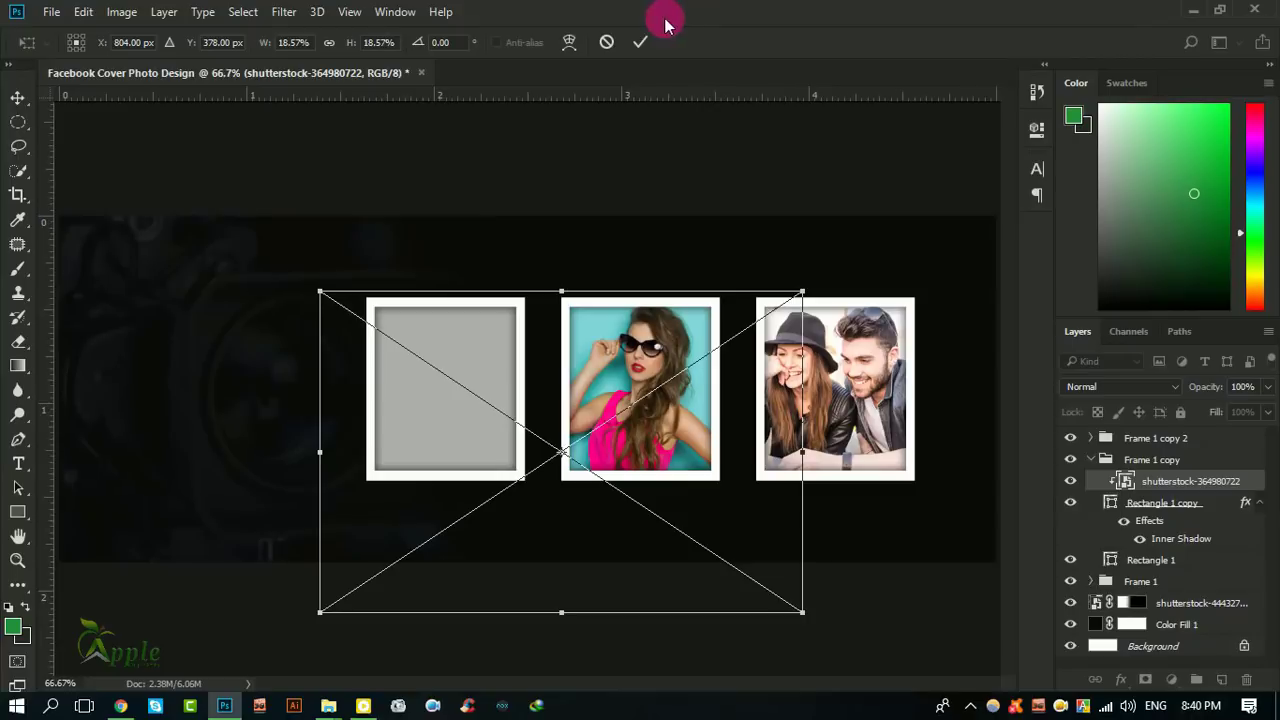
left_click(640, 47)
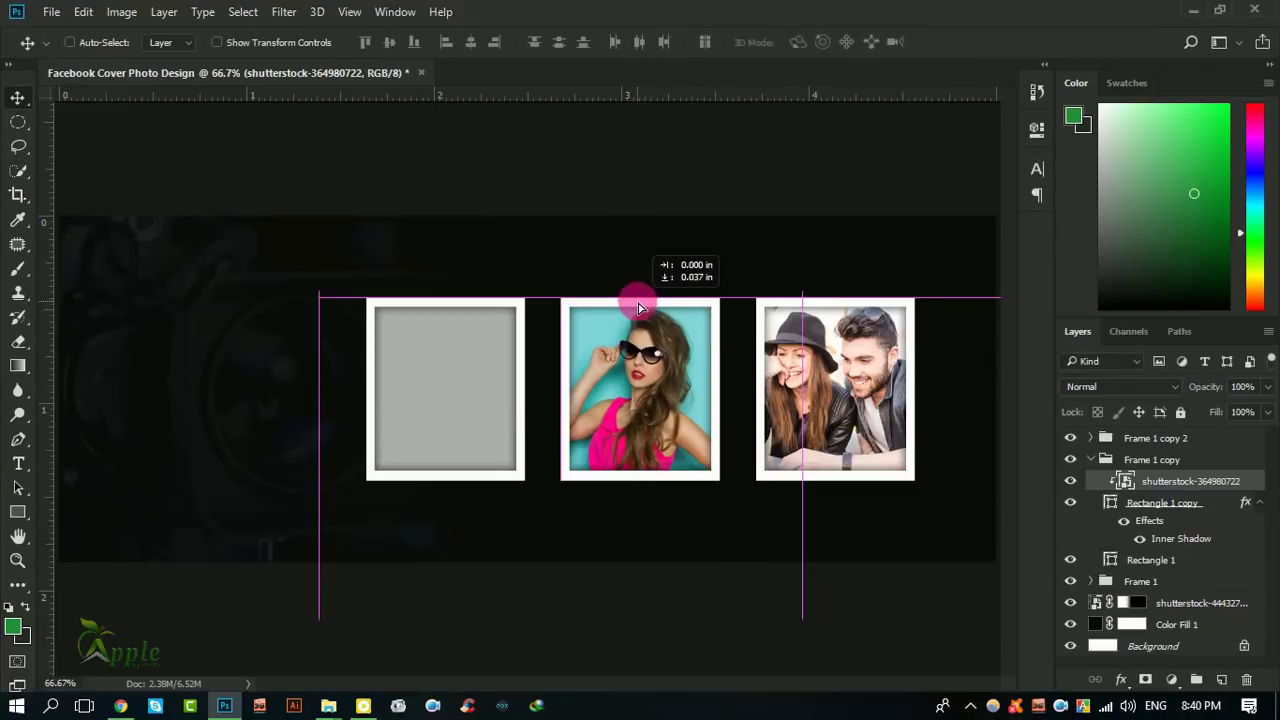
Step: Nudge the photo a few pixels right to centre it in the middle frame
left_click_drag(640, 308, 688, 285)
key("Right")
key("Right")
key("Right")
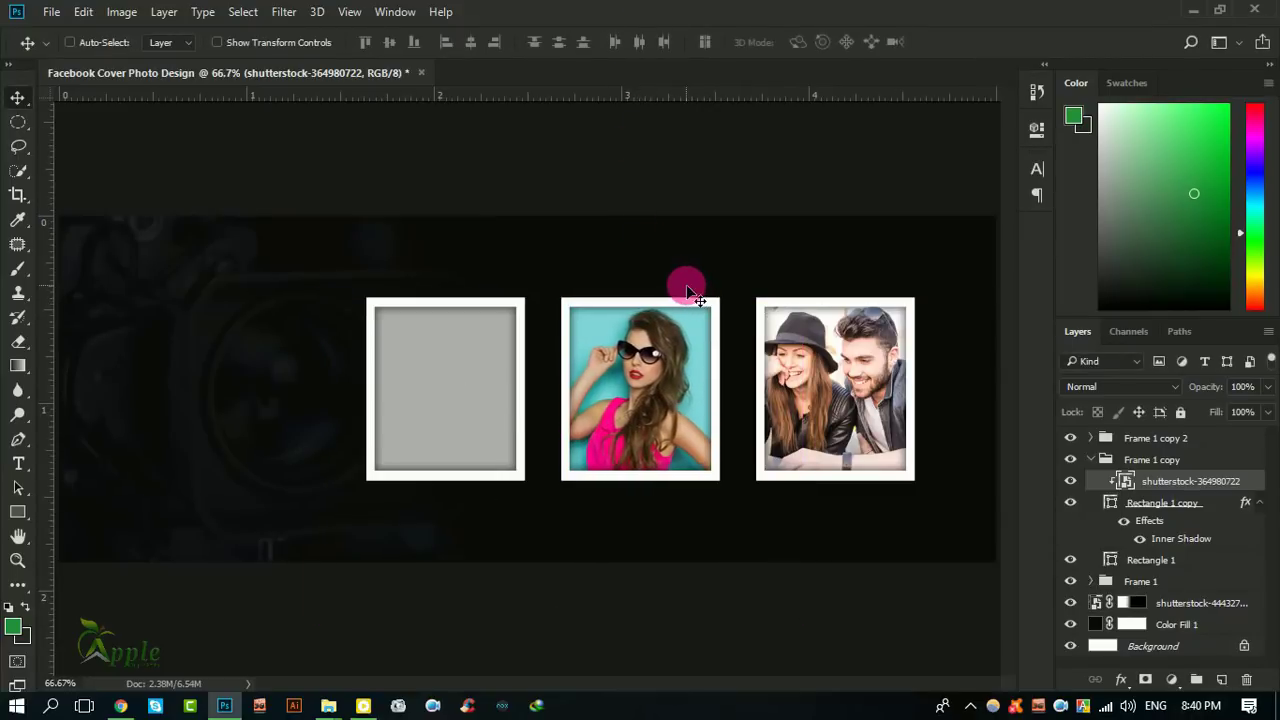
key("Right")
key("Right")
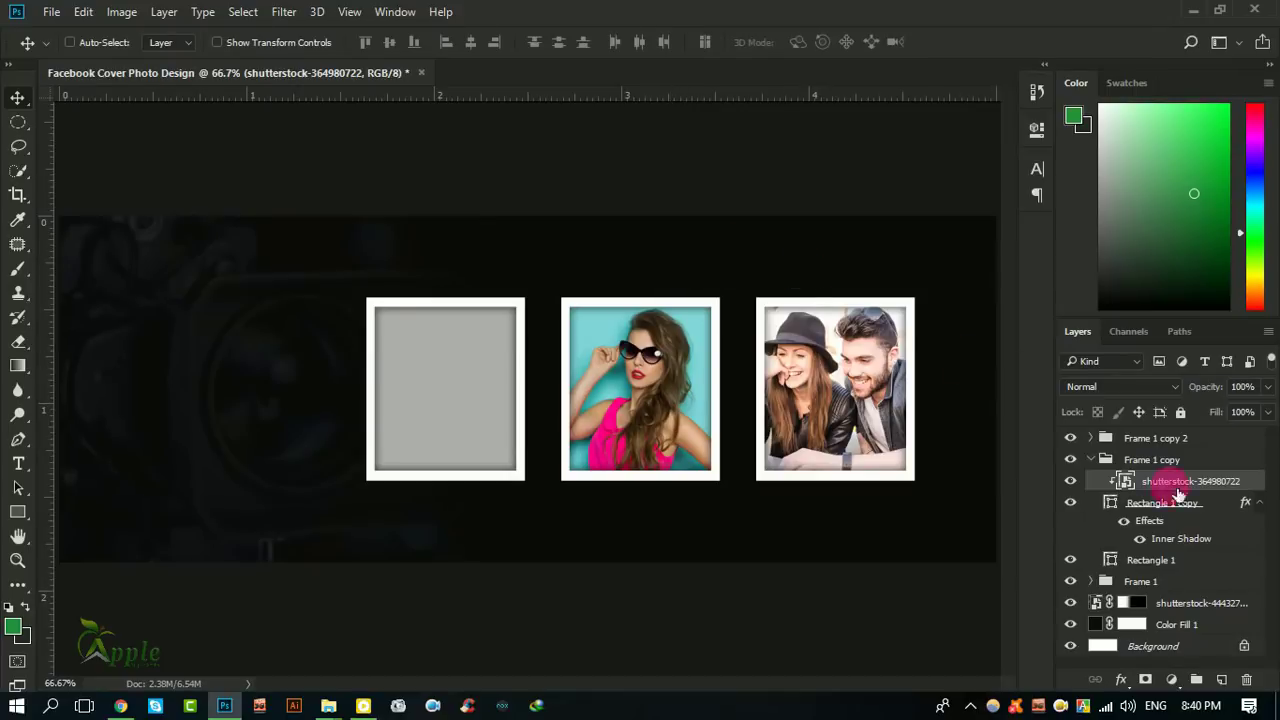
left_click(1105, 464)
Step: Select the left frame's Rectangle 1 copy layer inside the Frame 1 group
left_click(1113, 482)
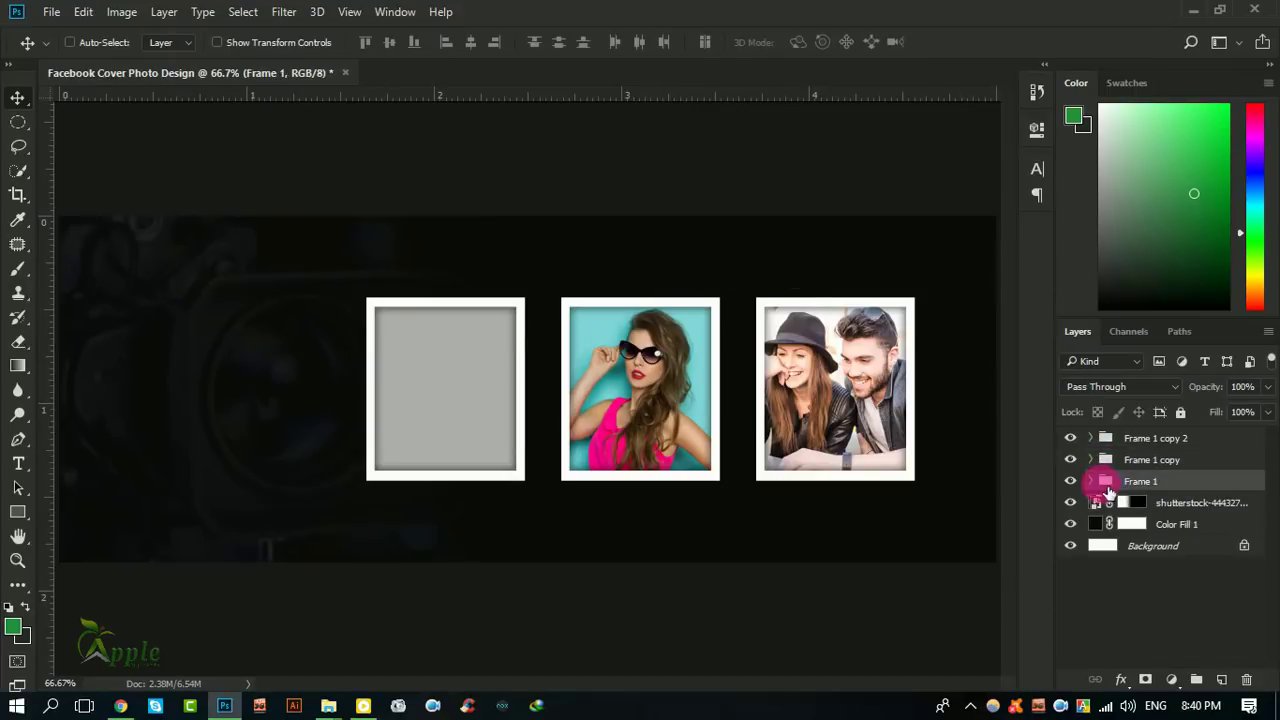
left_click(1105, 487)
left_click(1172, 508)
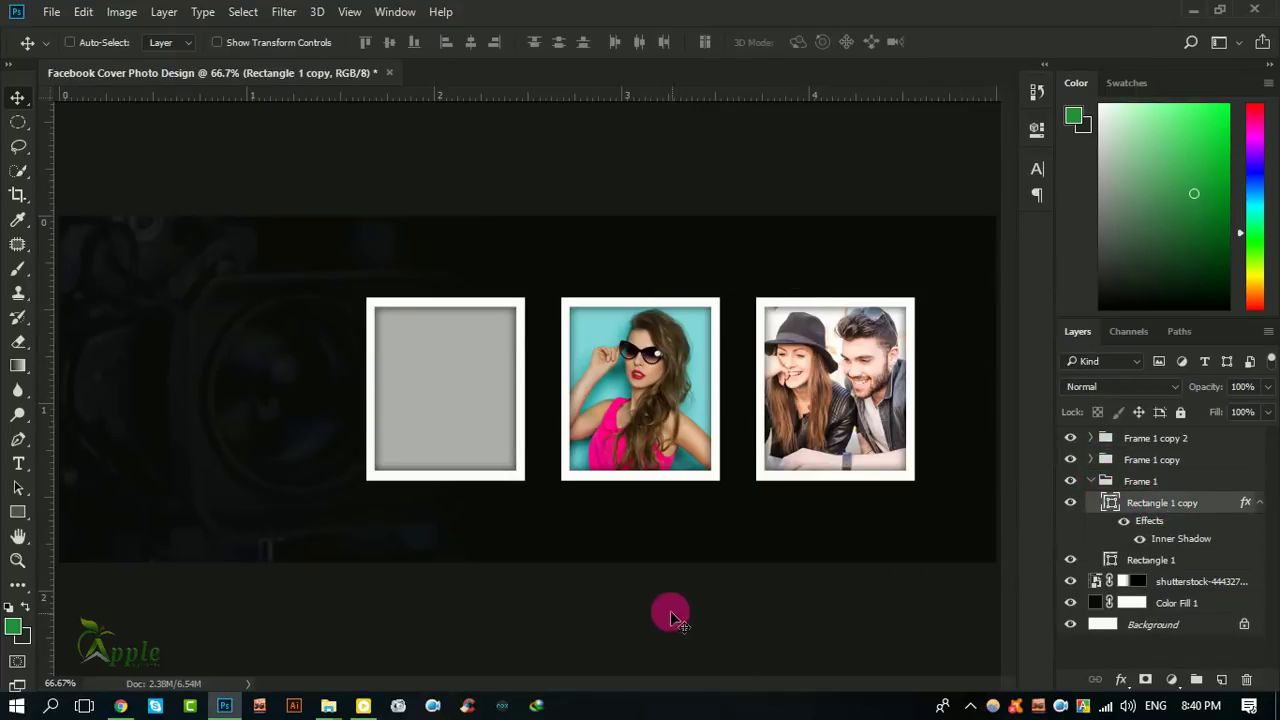
Step: Open the Beautiful Girl folder under Models and drag a portrait to Photoshop
left_click(330, 706)
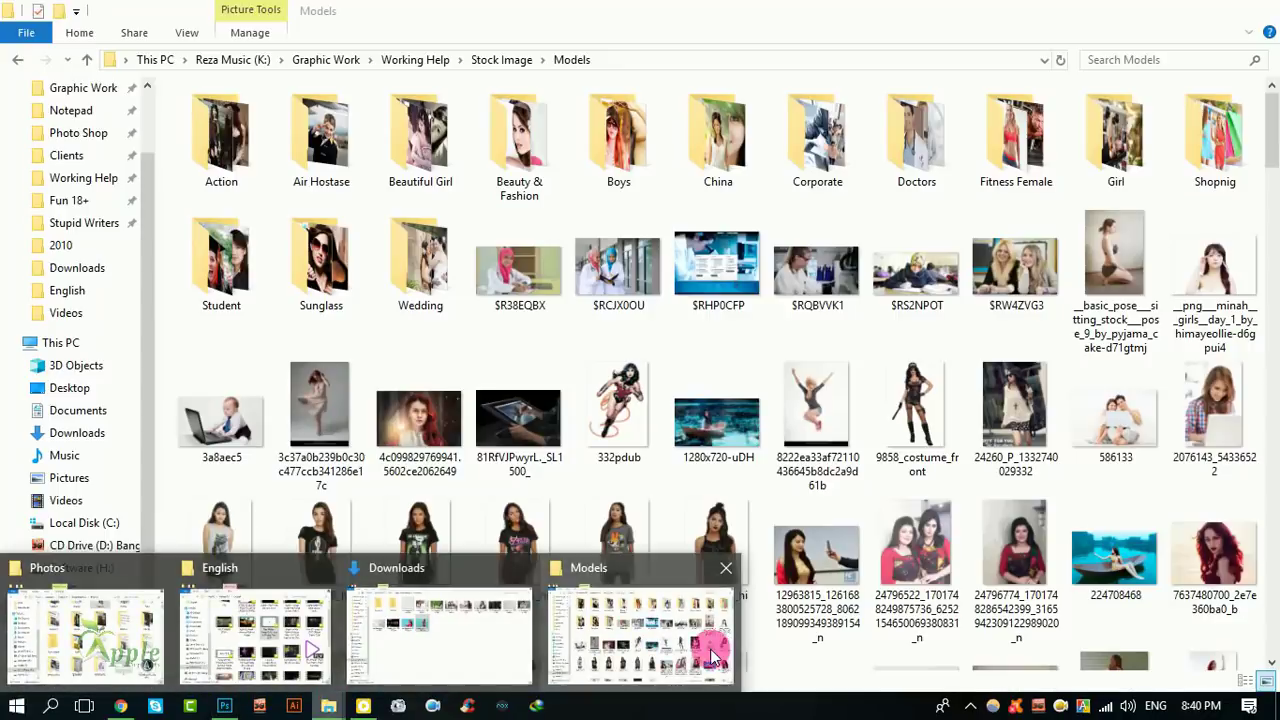
left_click(700, 635)
scroll(760, 415, "down", 5)
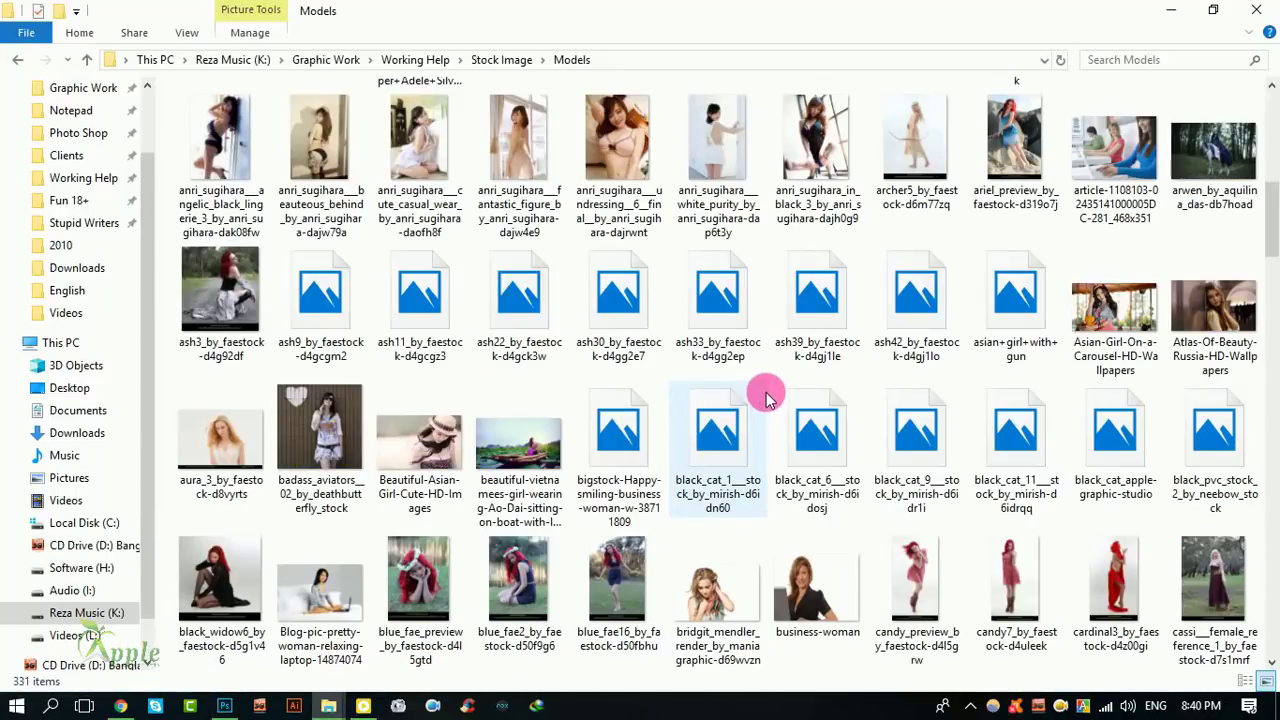
scroll(737, 371, "up", 3)
scroll(745, 335, "up", 4)
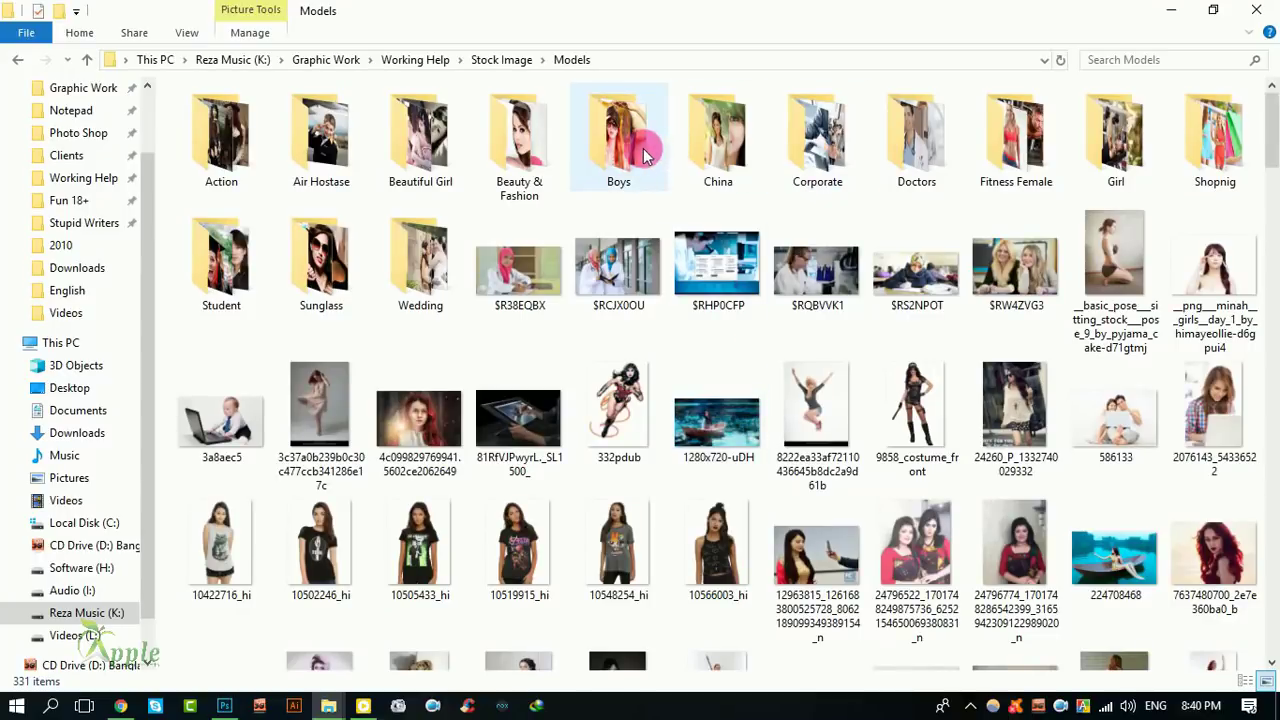
double_click(452, 151)
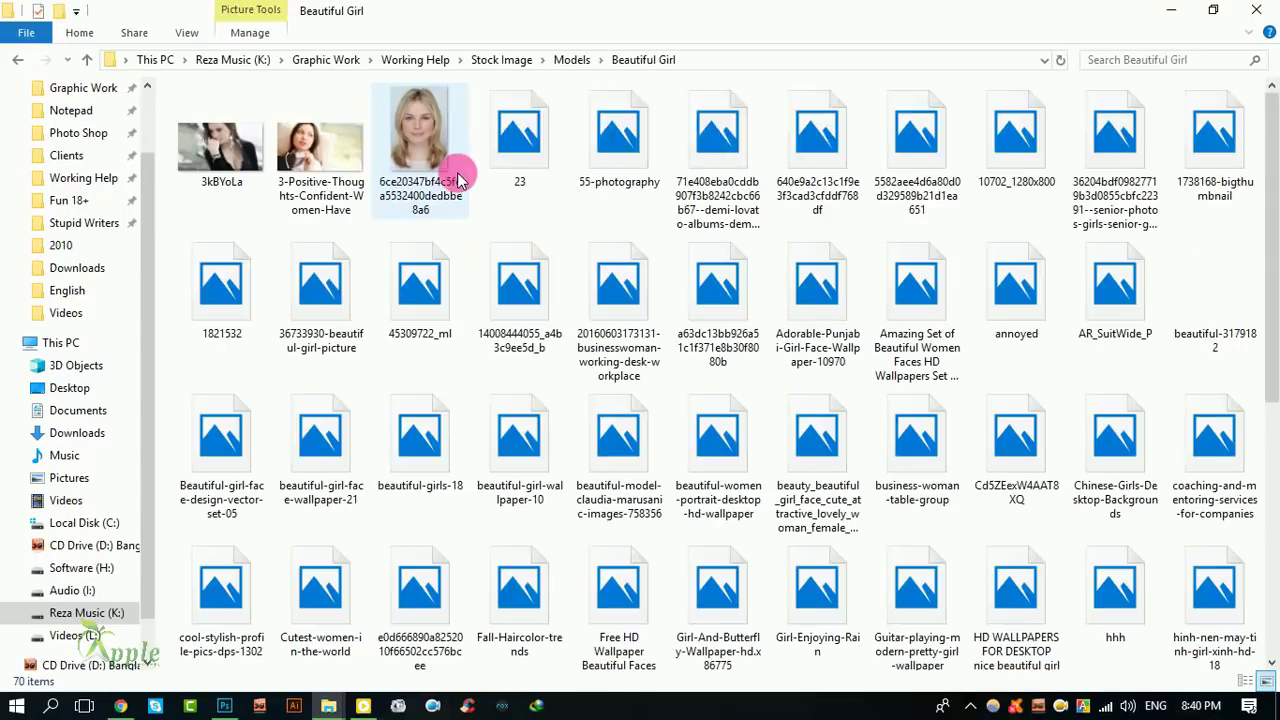
left_click_drag(1114, 150, 250, 700)
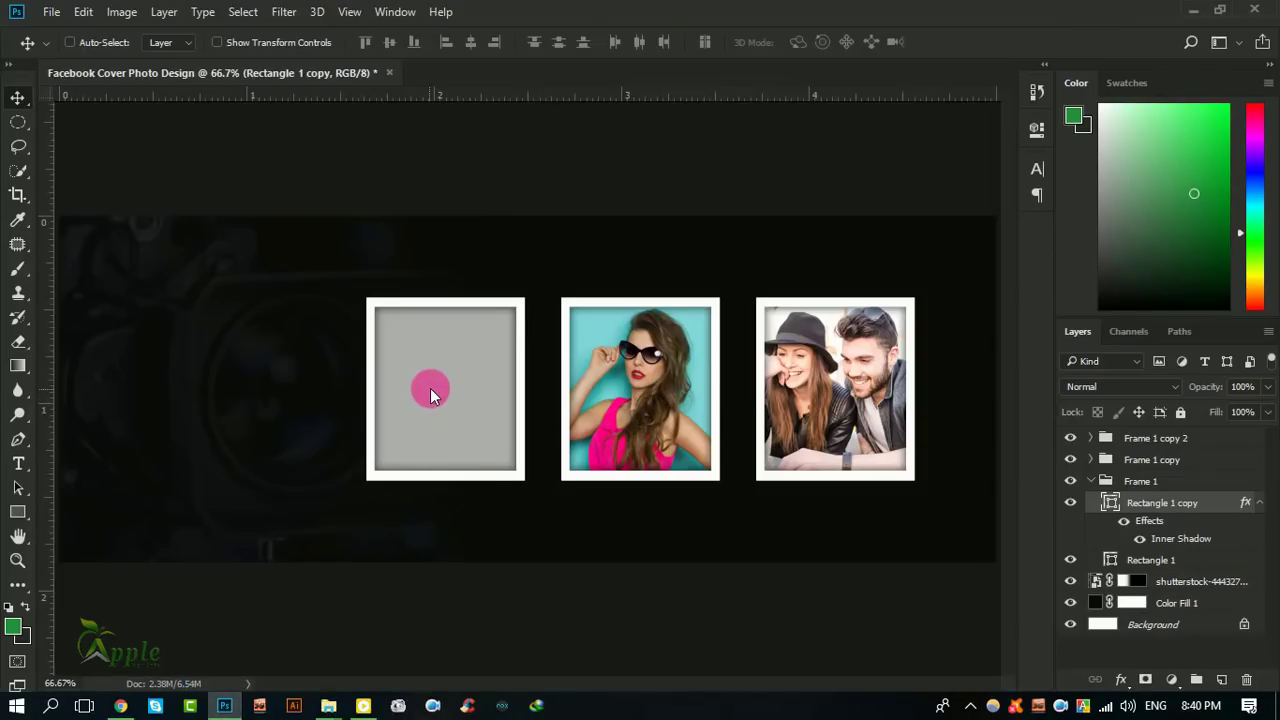
Step: Place the portrait over the left frame, clip it, and scale it down to fit
mouse_move(245, 708)
left_mouse_down()
mouse_move(430, 388)
mouse_move(447, 486)
left_mouse_up()
left_click(638, 48)
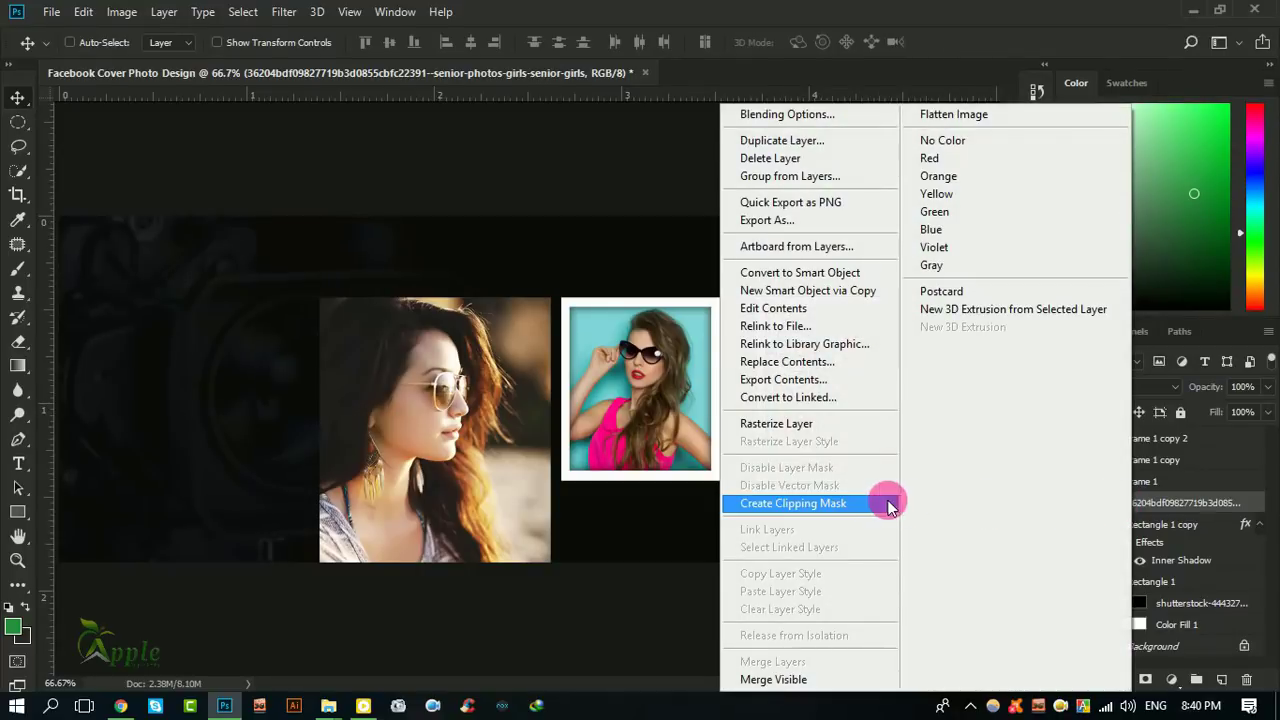
left_click(880, 503)
left_click(83, 11)
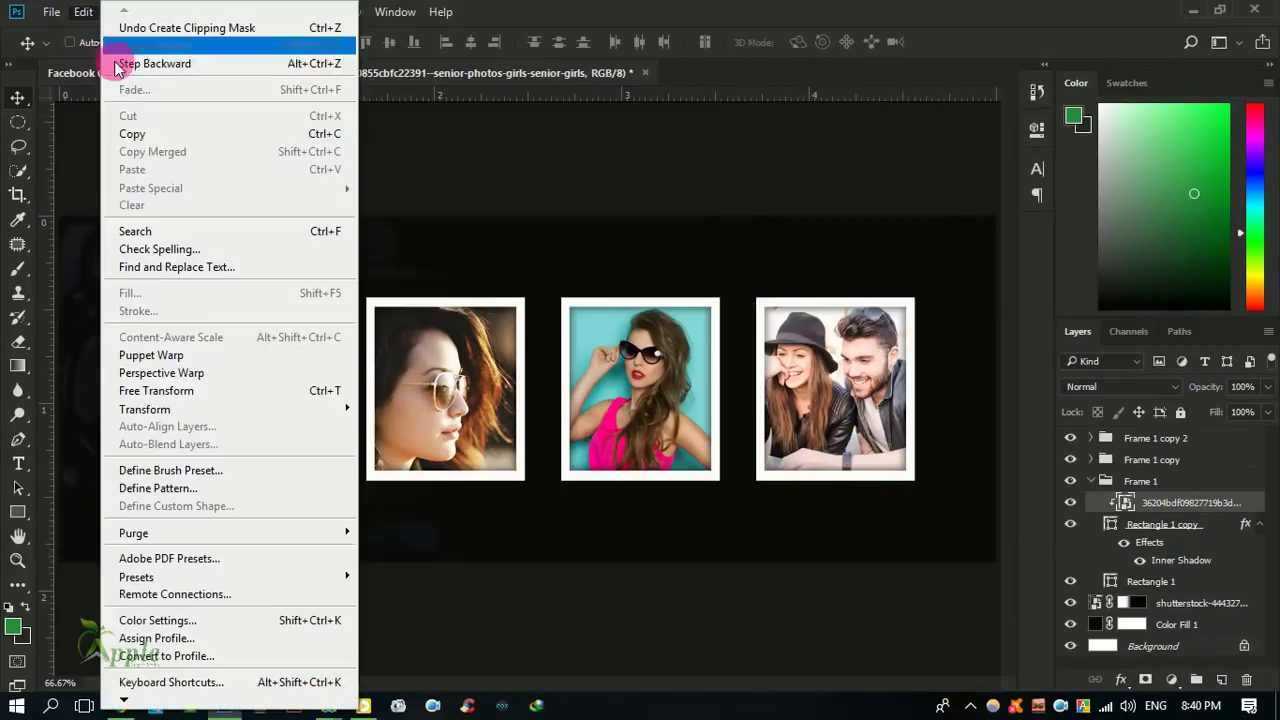
left_click(230, 390)
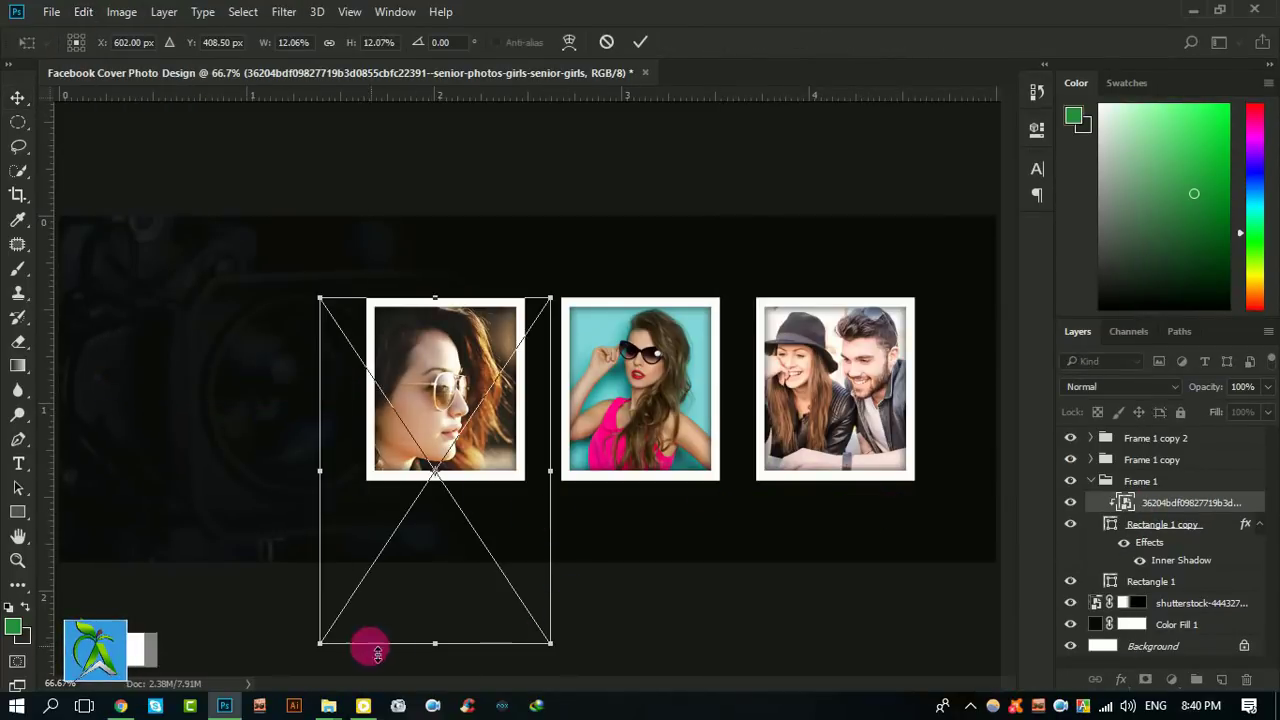
left_click_drag(320, 643, 352, 548)
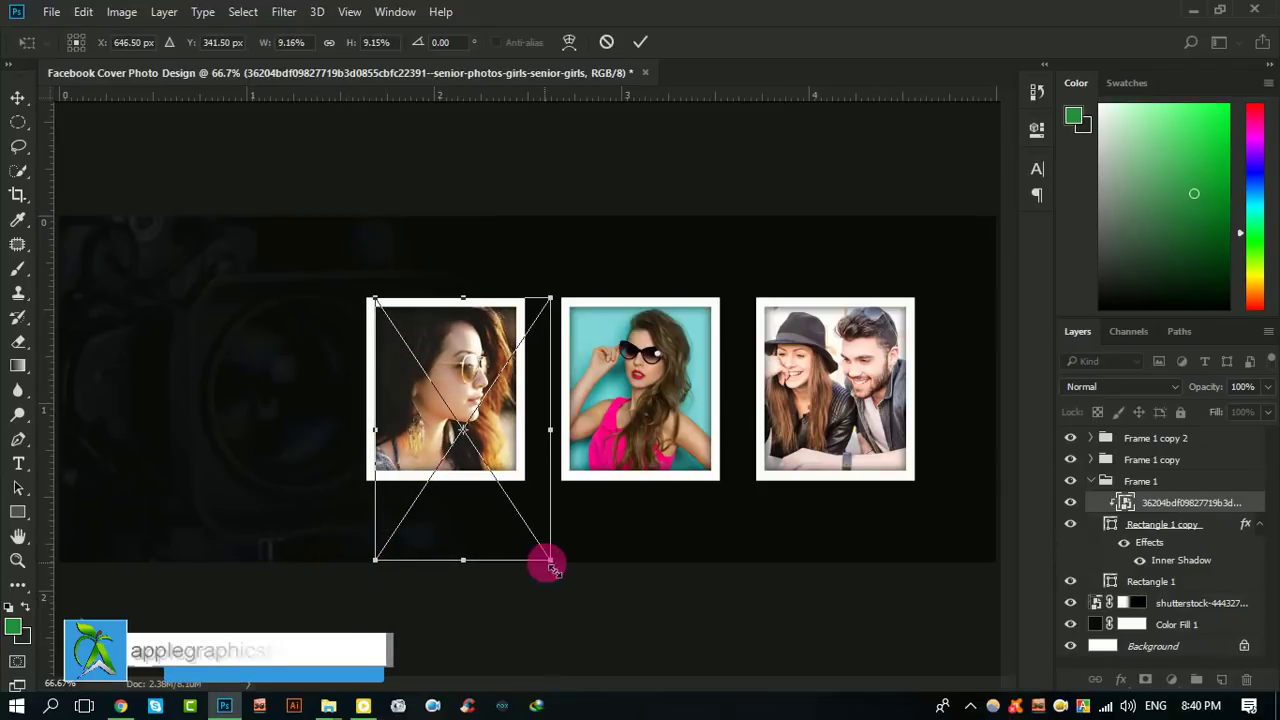
left_click_drag(550, 559, 535, 538)
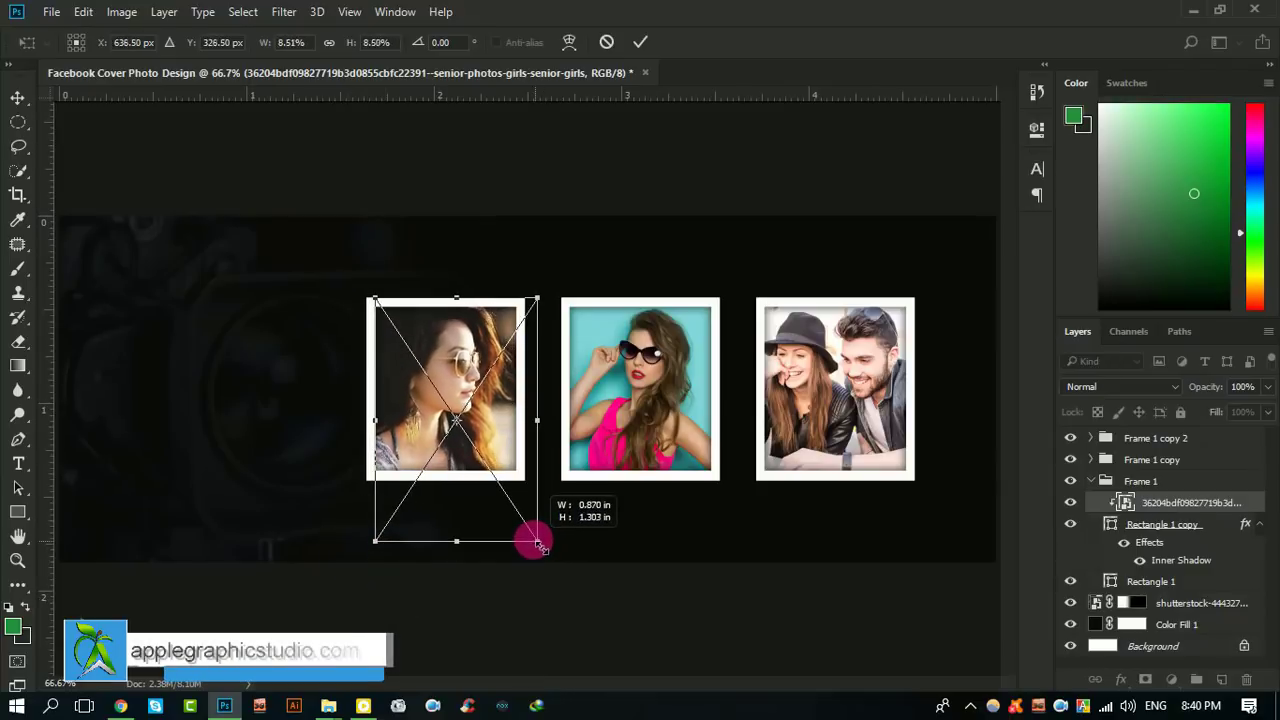
left_click(643, 43)
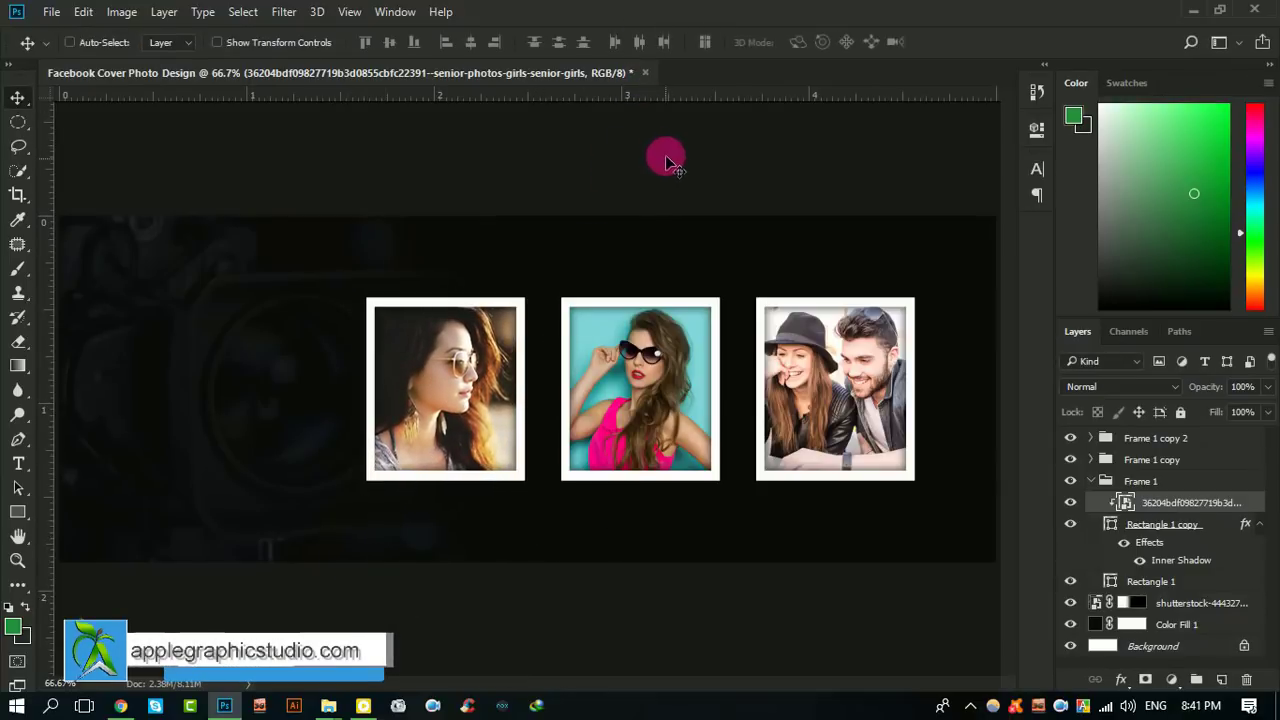
Step: Group the three frame groups together into a group named Frames
left_click(1101, 484)
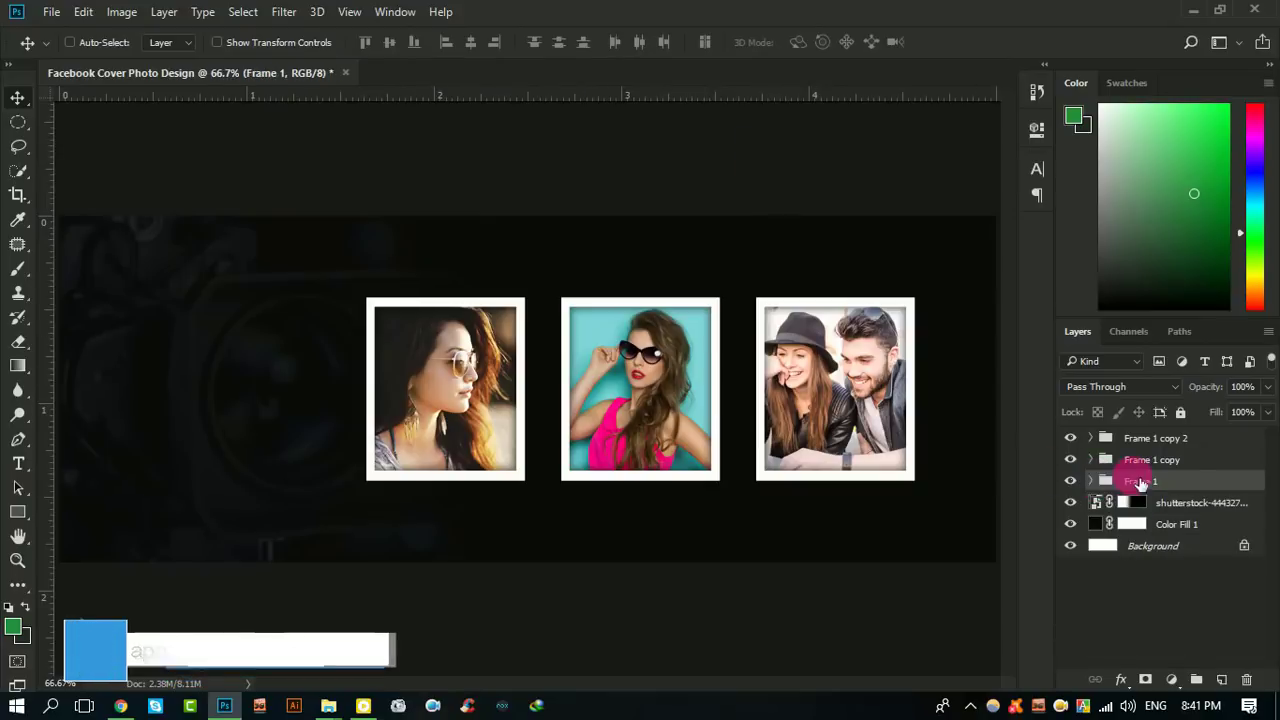
left_click(1150, 438)
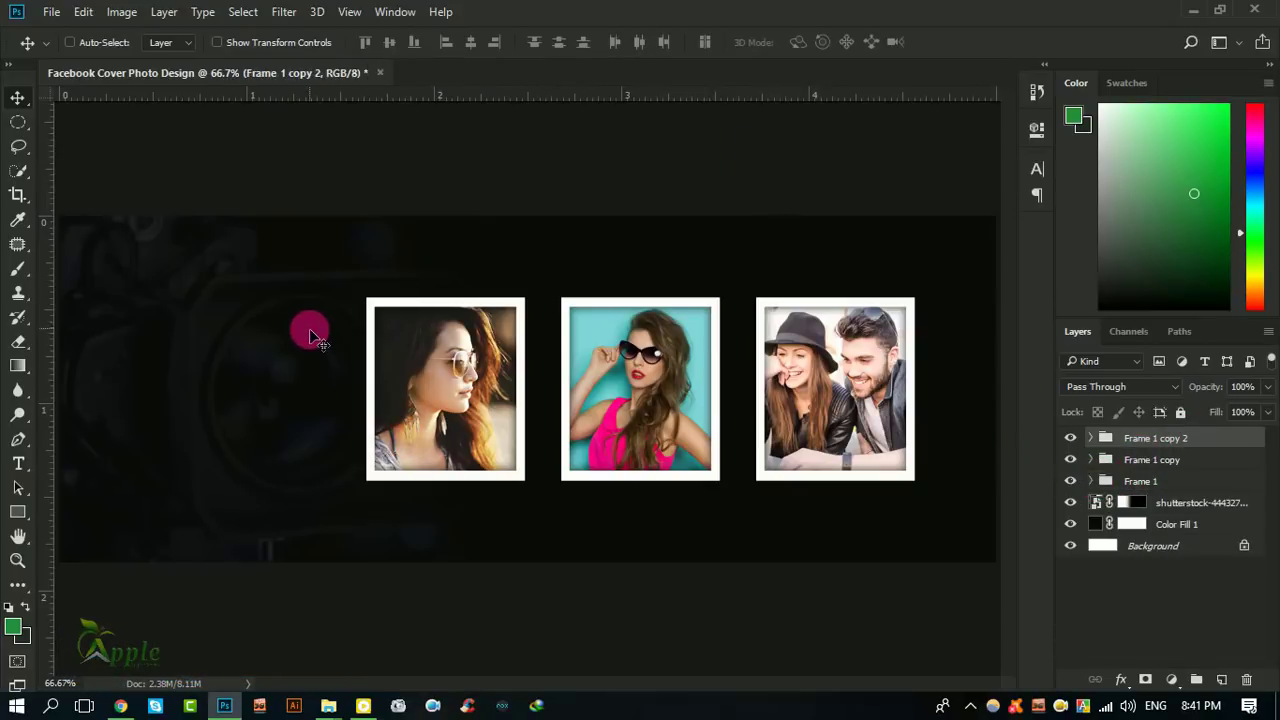
left_click(1160, 459, "shift")
left_click(1165, 482, "shift")
left_click(1197, 680)
type("Frames")
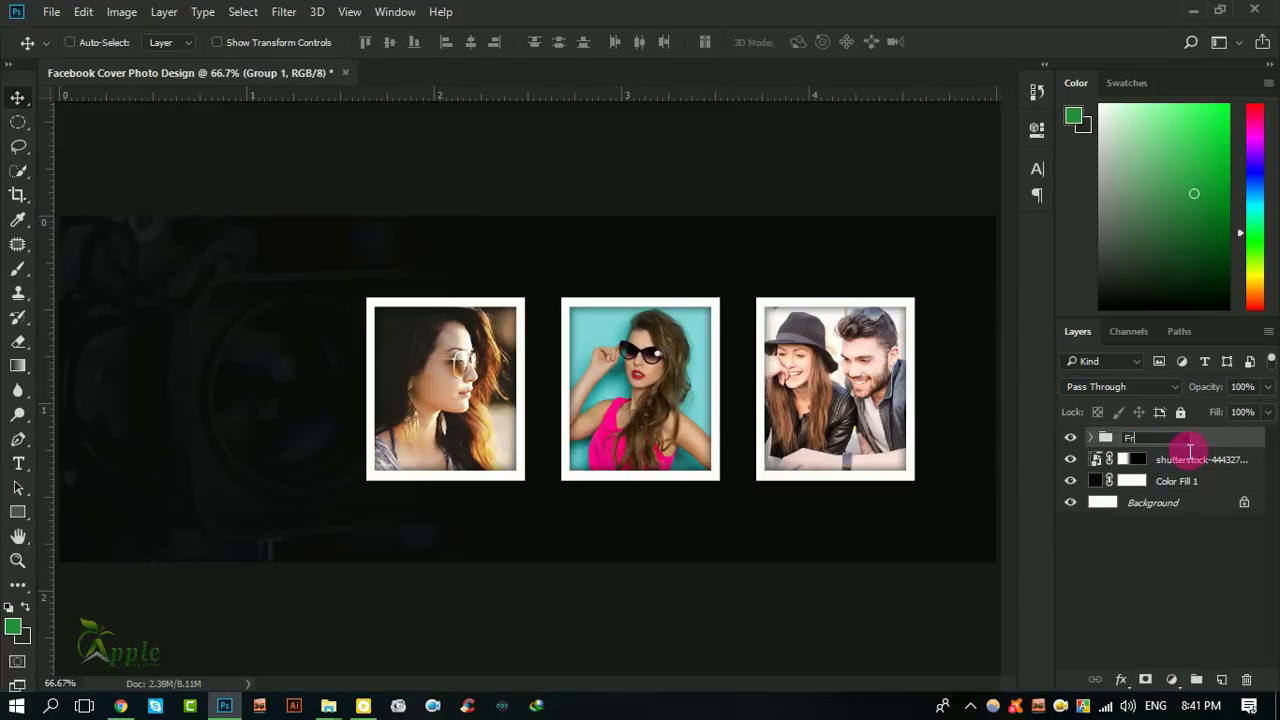
Step: Unlock the Background layer and group the background layers into BG
left_click(1243, 504)
left_click(1200, 483, "shift")
left_click(1200, 459, "shift")
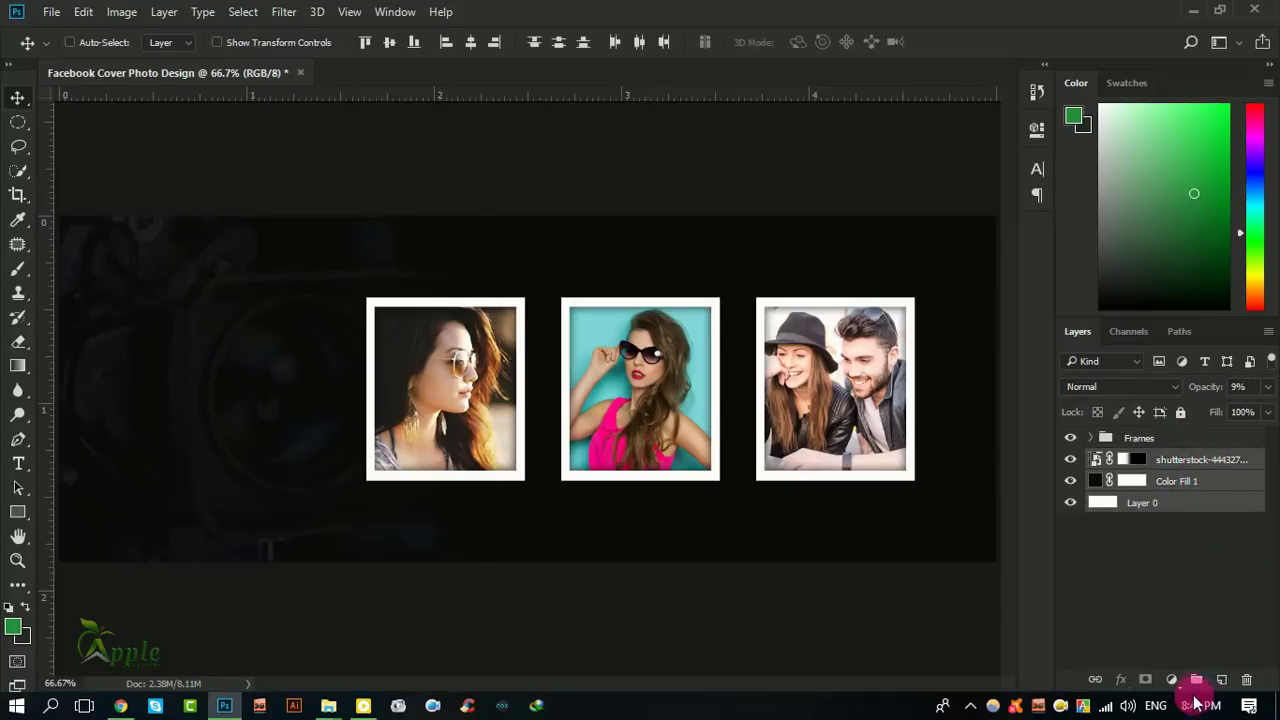
left_click(1197, 680)
type("BG")
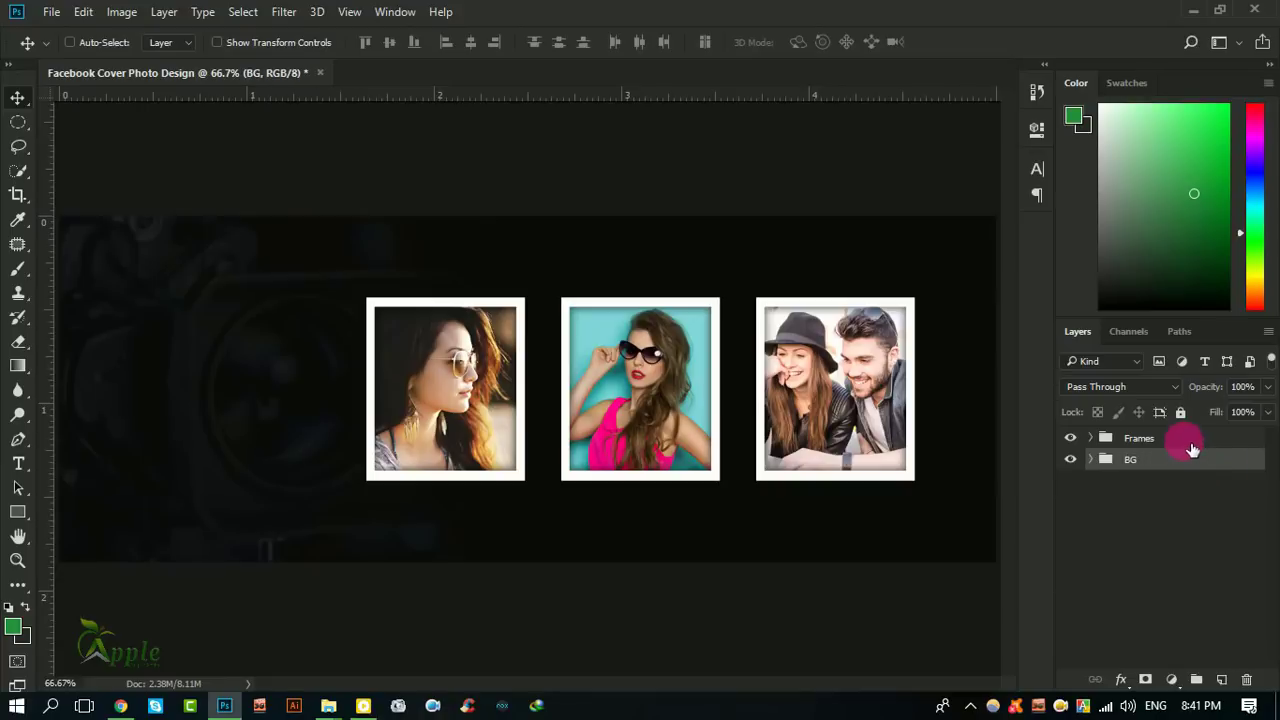
left_click(1188, 441)
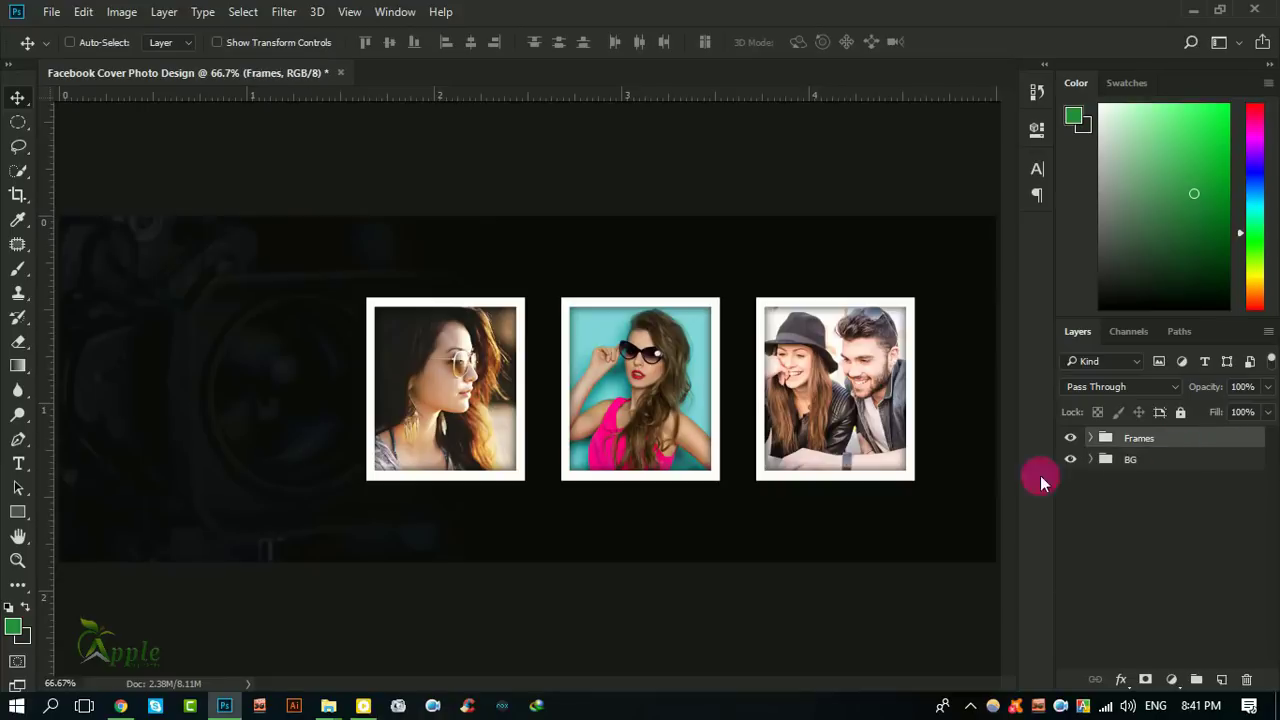
left_click(17, 465)
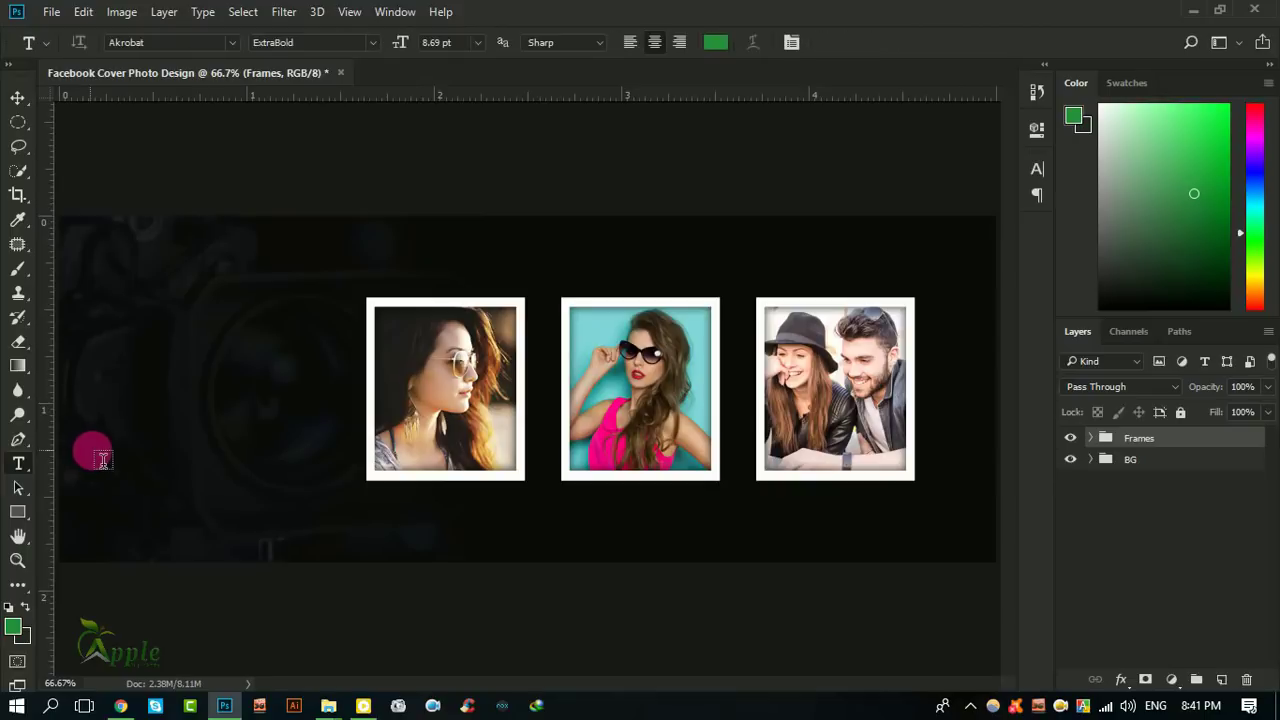
Step: Type the heading APPLE GRAPHIC & PHOTOGRAPHY and position it above the frames at left
left_click(112, 308)
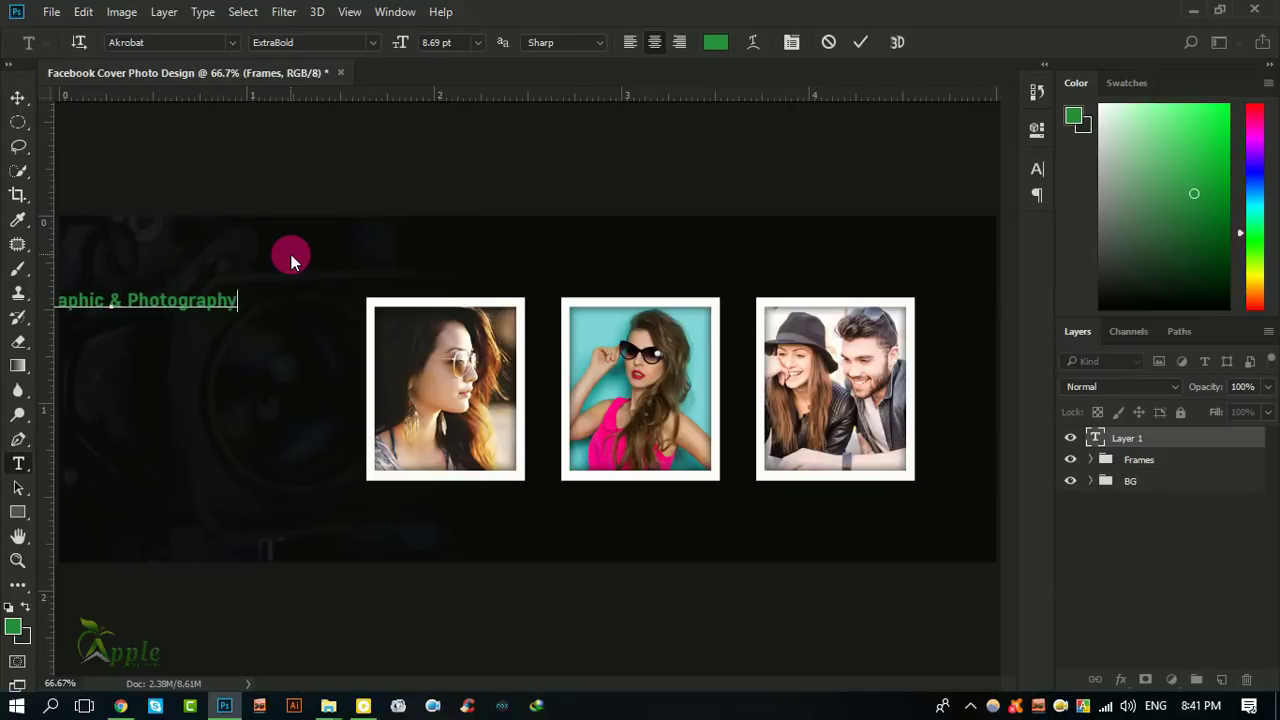
left_click(860, 42)
left_click(288, 234)
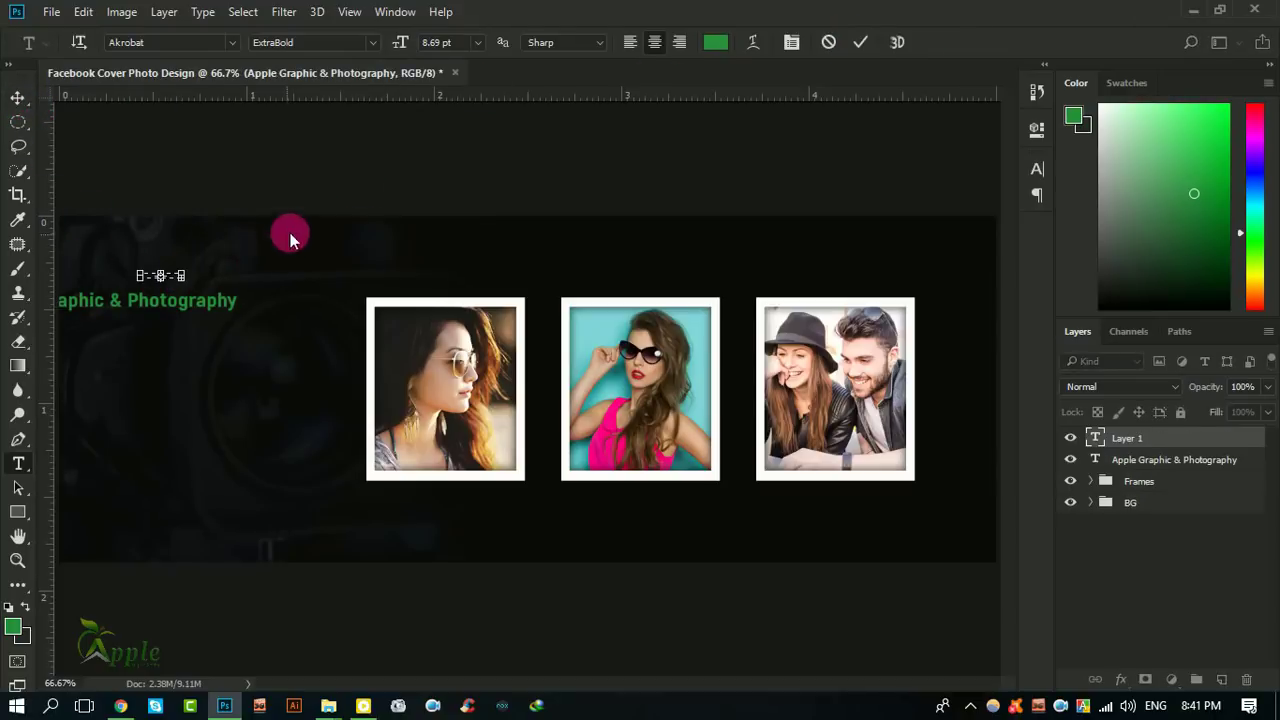
left_click(830, 43)
left_click(18, 97)
left_click_drag(168, 289, 259, 268)
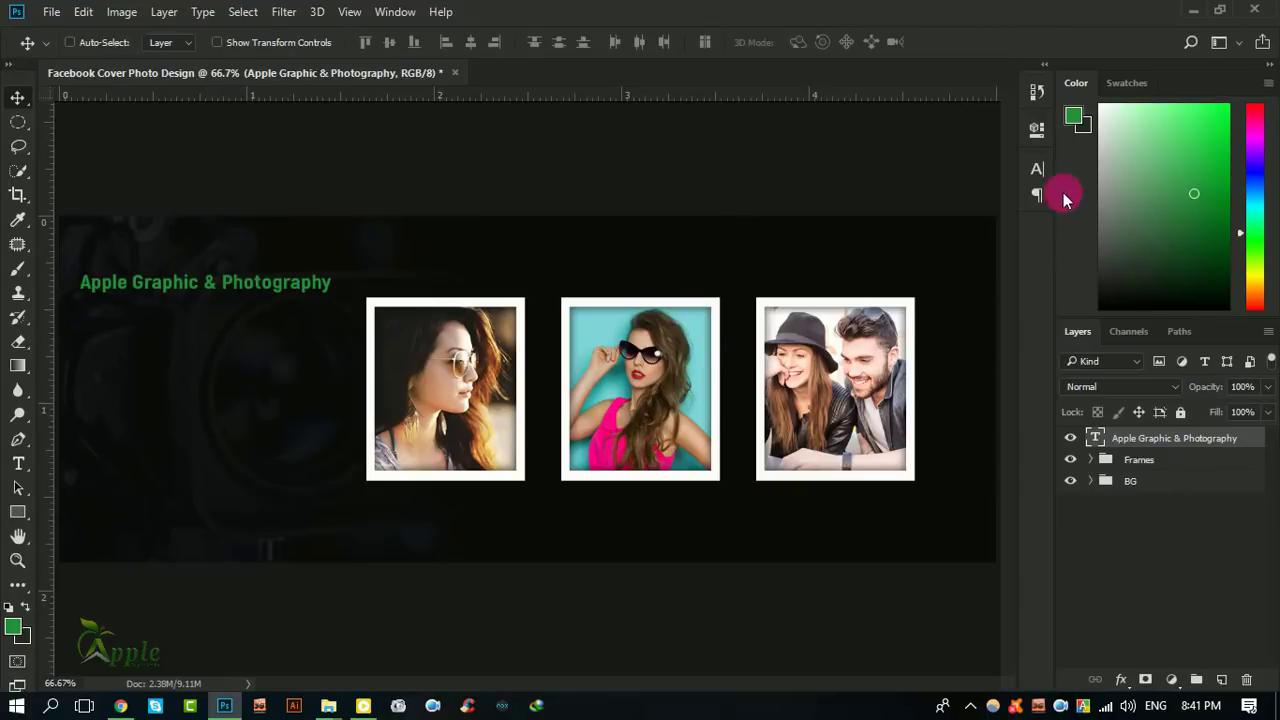
Step: Set the heading to All Caps and colour it white
left_click(1037, 169)
left_click(876, 314)
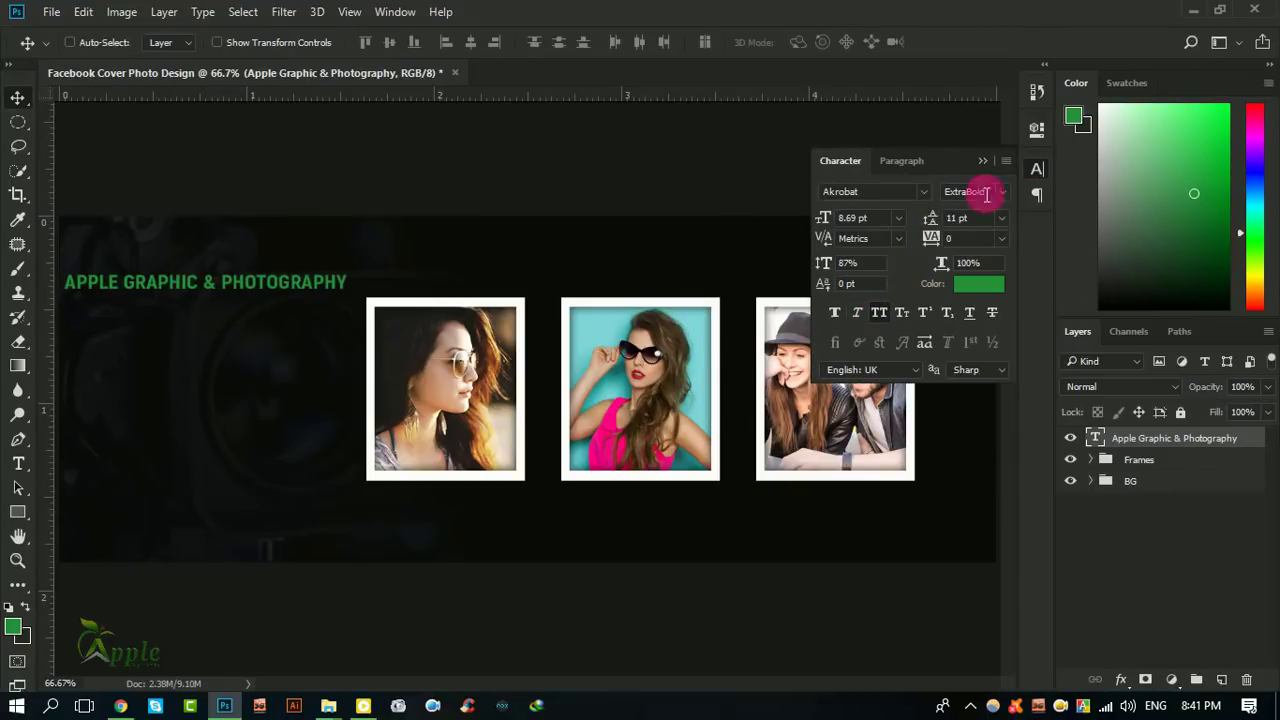
left_click(978, 284)
left_click_drag(552, 246, 747, 246)
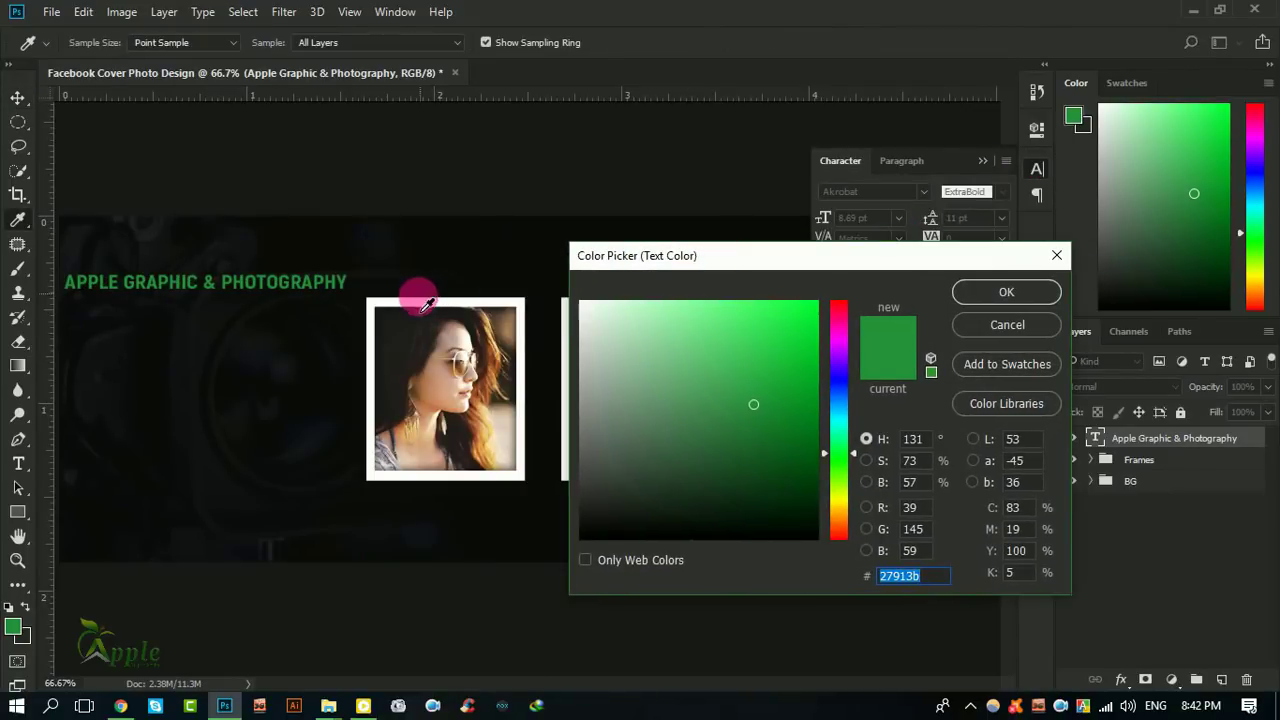
left_click(414, 301)
left_click(988, 302)
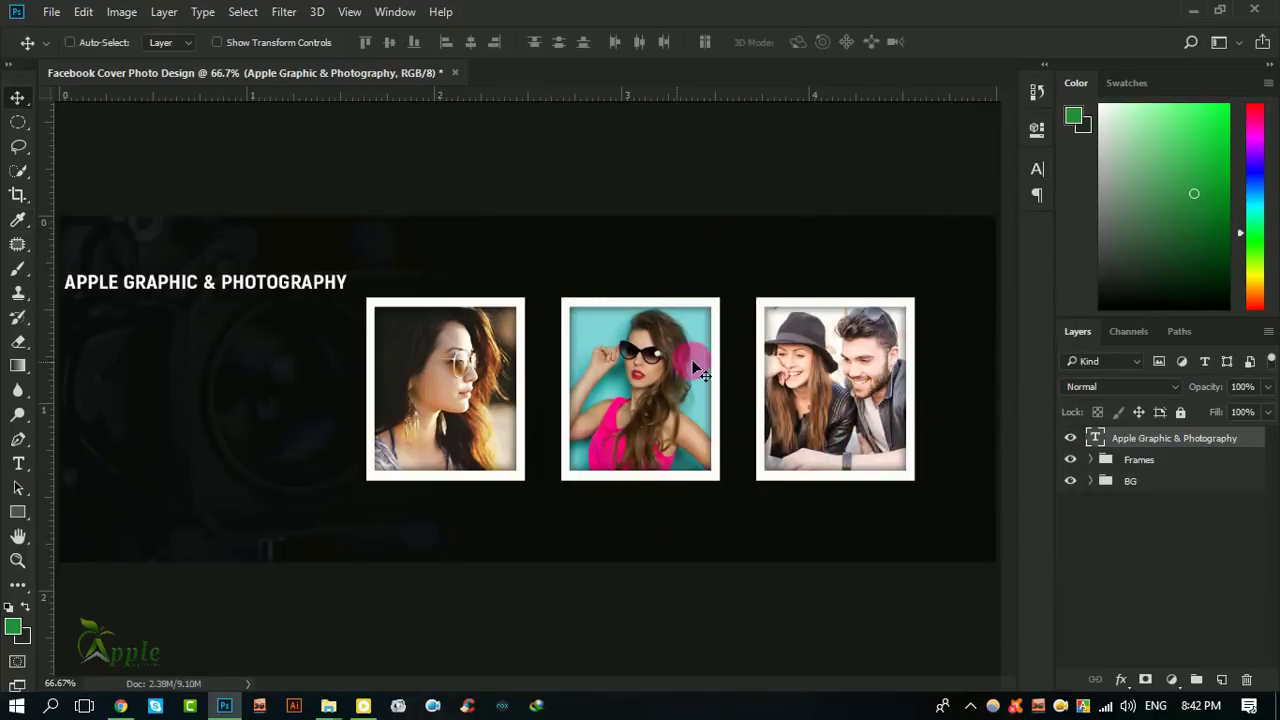
left_click(1110, 459)
Step: Scale the Frames group down to about 88% and shift it right
left_click(83, 13)
left_click(166, 384)
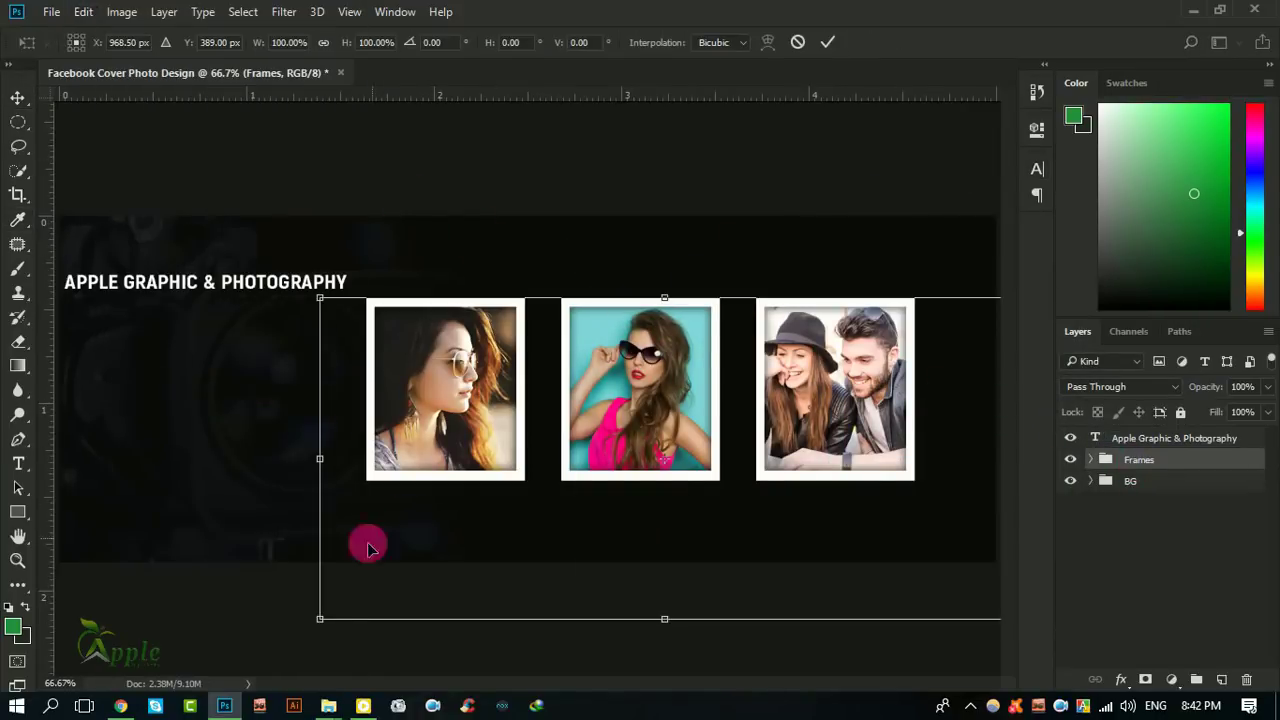
mouse_move(317, 614)
left_mouse_down()
mouse_move(329, 594)
mouse_move(396, 566)
mouse_move(400, 577)
left_mouse_up()
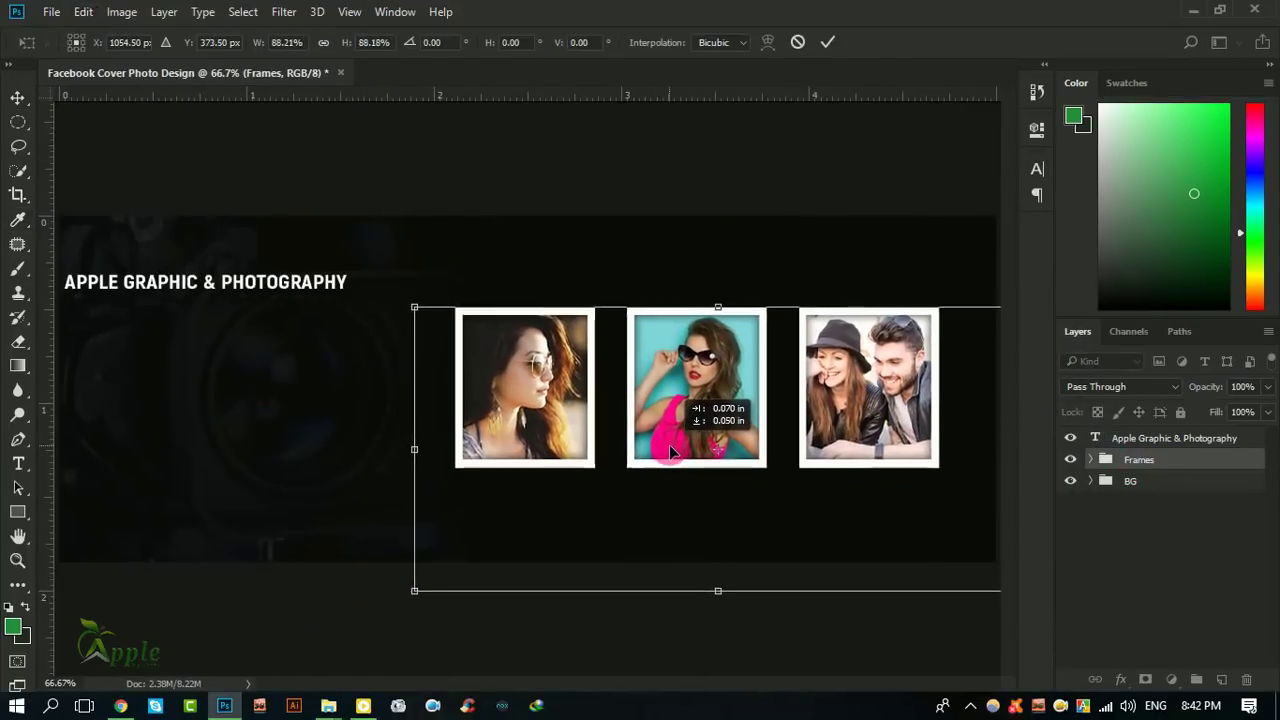
left_click_drag(650, 380, 665, 395)
left_click(828, 42)
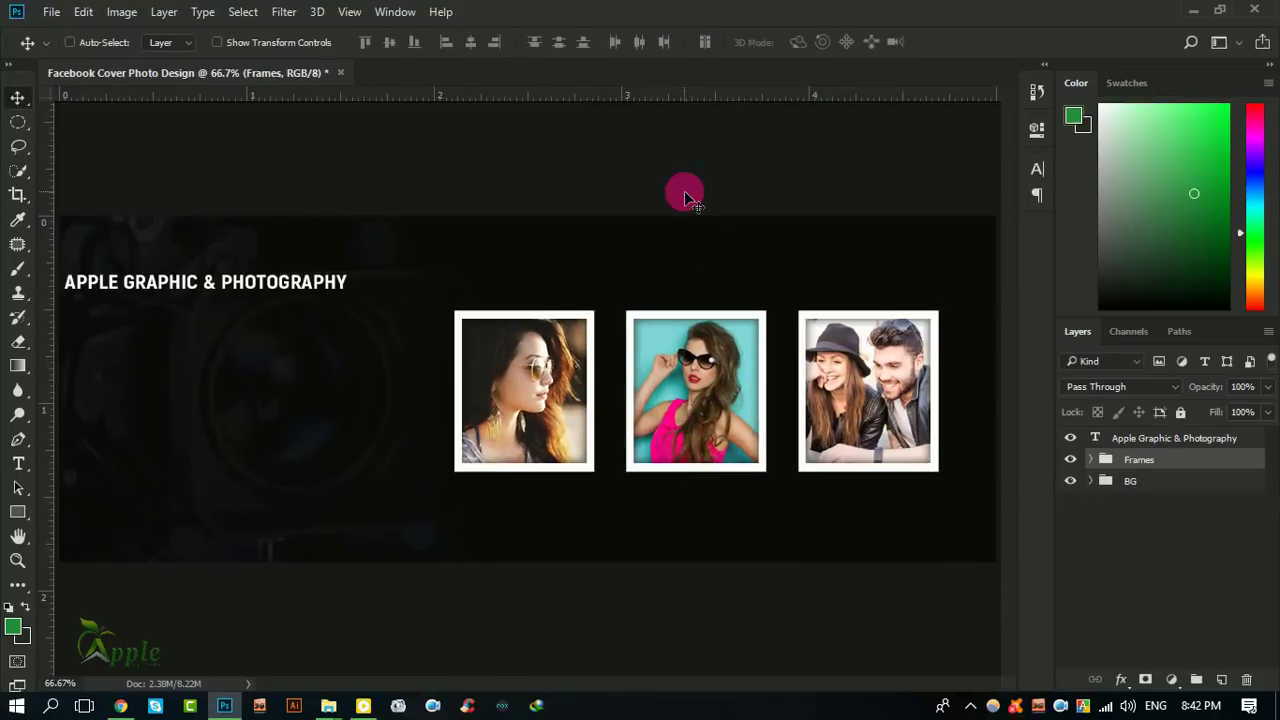
Step: Enlarge the heading to about 109% and nudge it higher on the cover
left_click(1150, 444)
left_click_drag(196, 291, 229, 297)
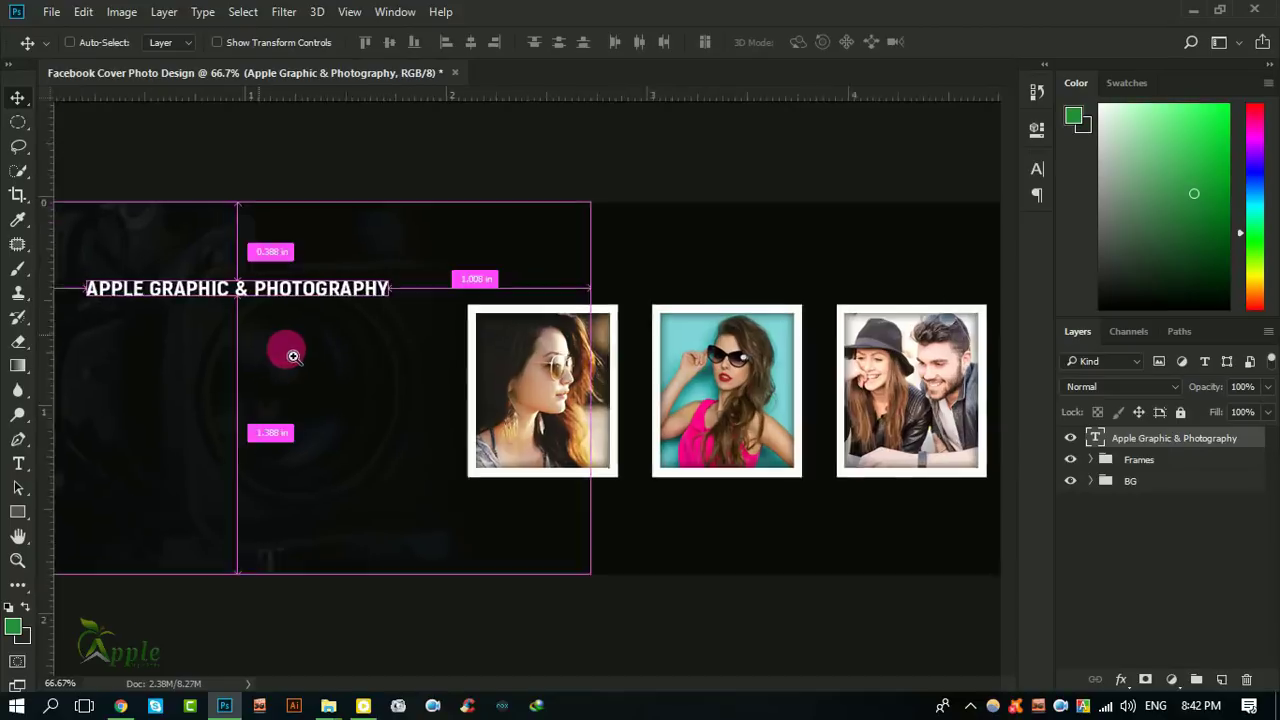
key("ctrl+plus")
left_click_drag(479, 401, 512, 372)
key("ctrl+t")
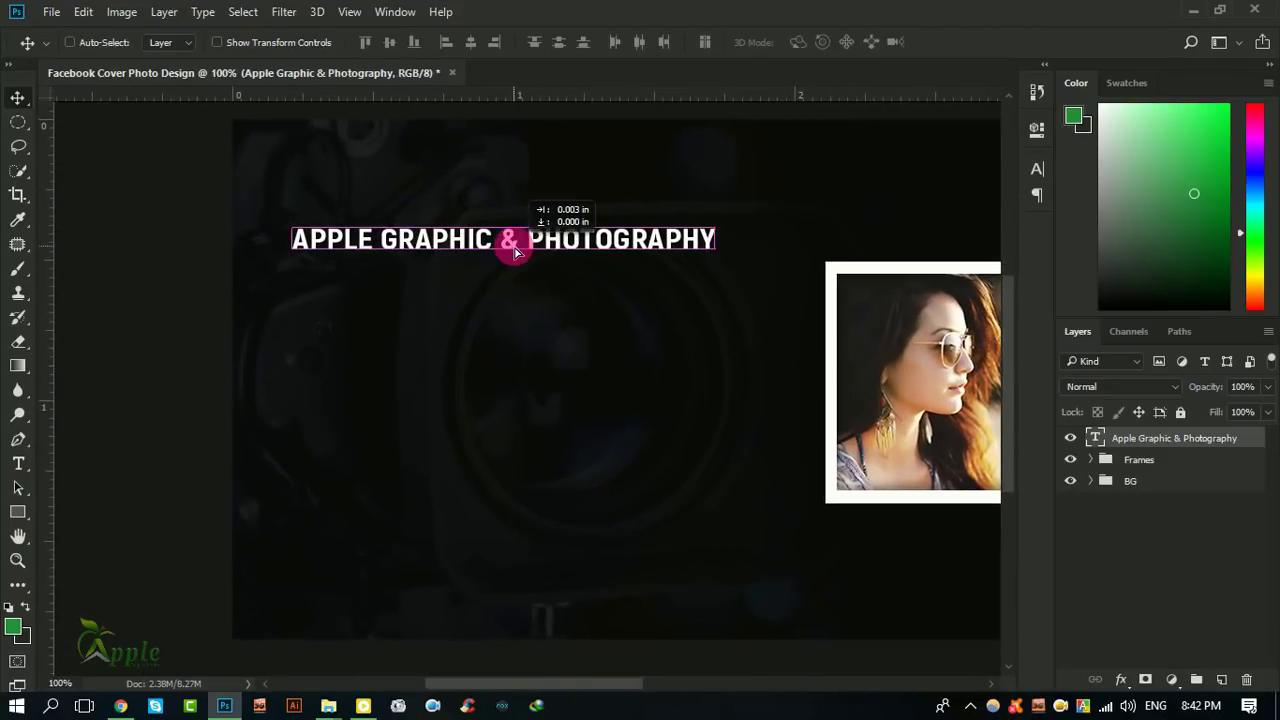
left_click_drag(716, 256, 750, 270)
key("Return")
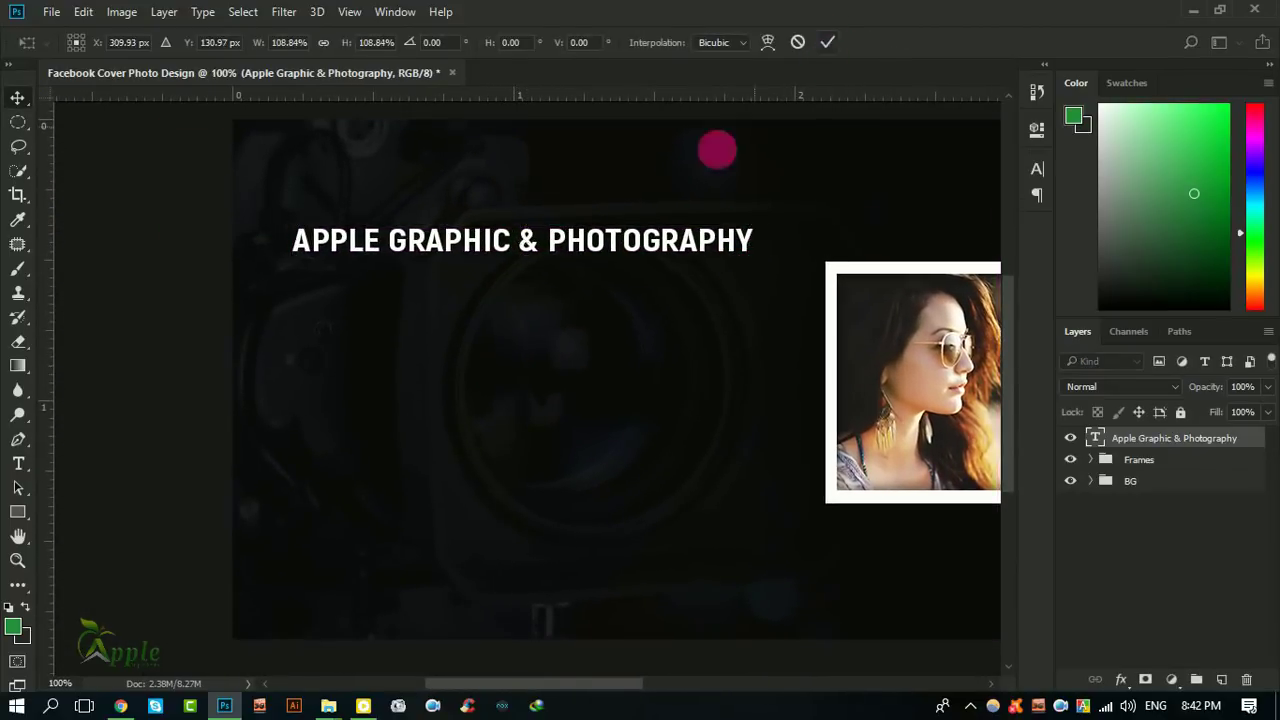
key("shift+Up")
key("shift+Up")
key("Up")
key("Up")
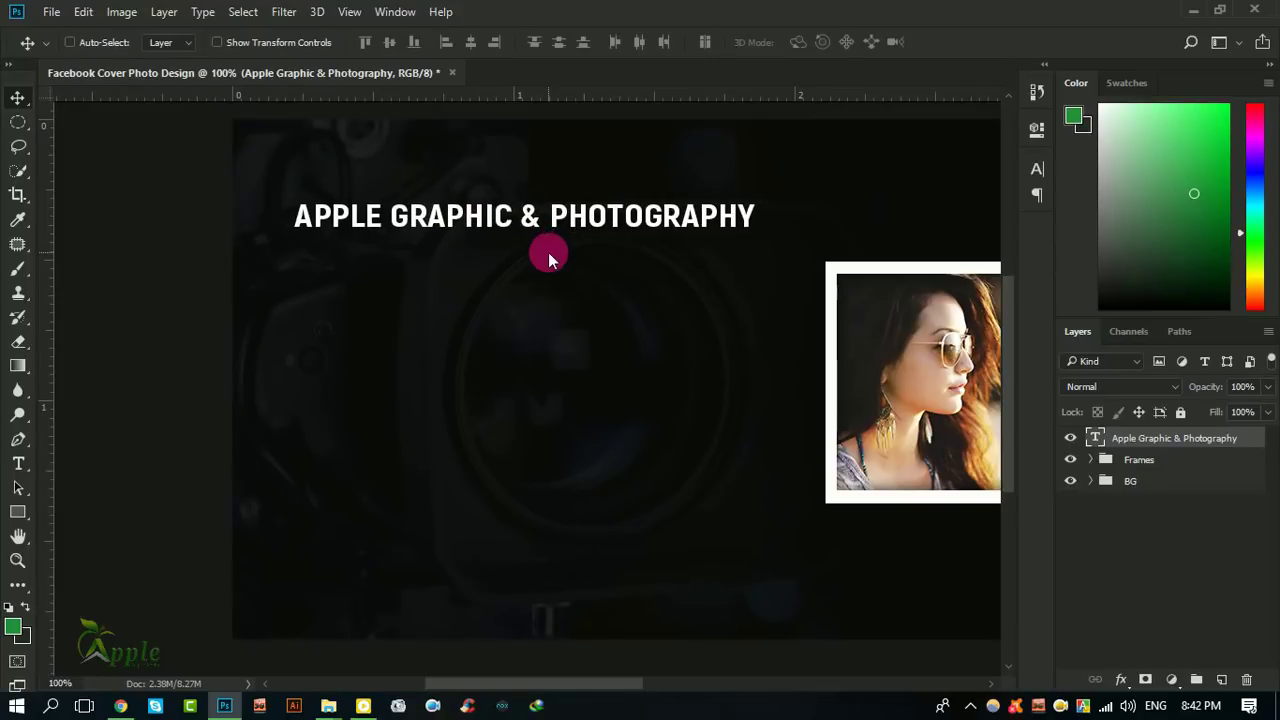
left_click(16, 466)
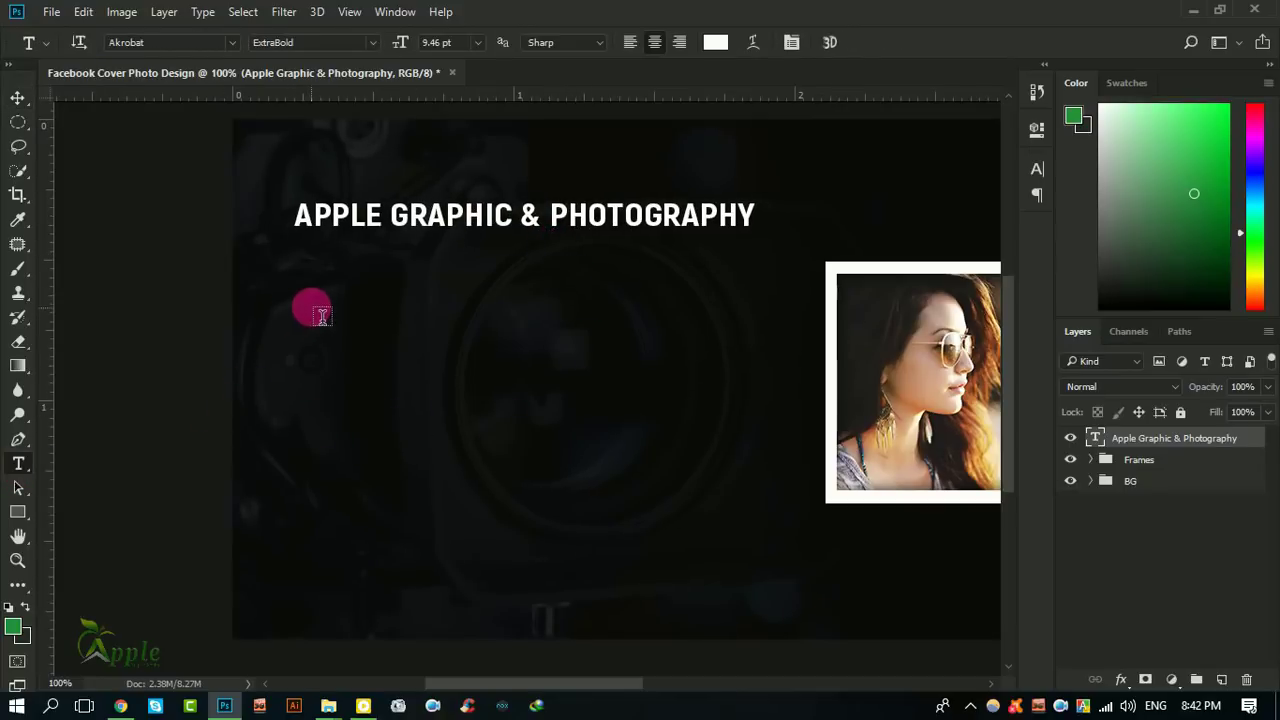
left_click(316, 293)
type("WWW")
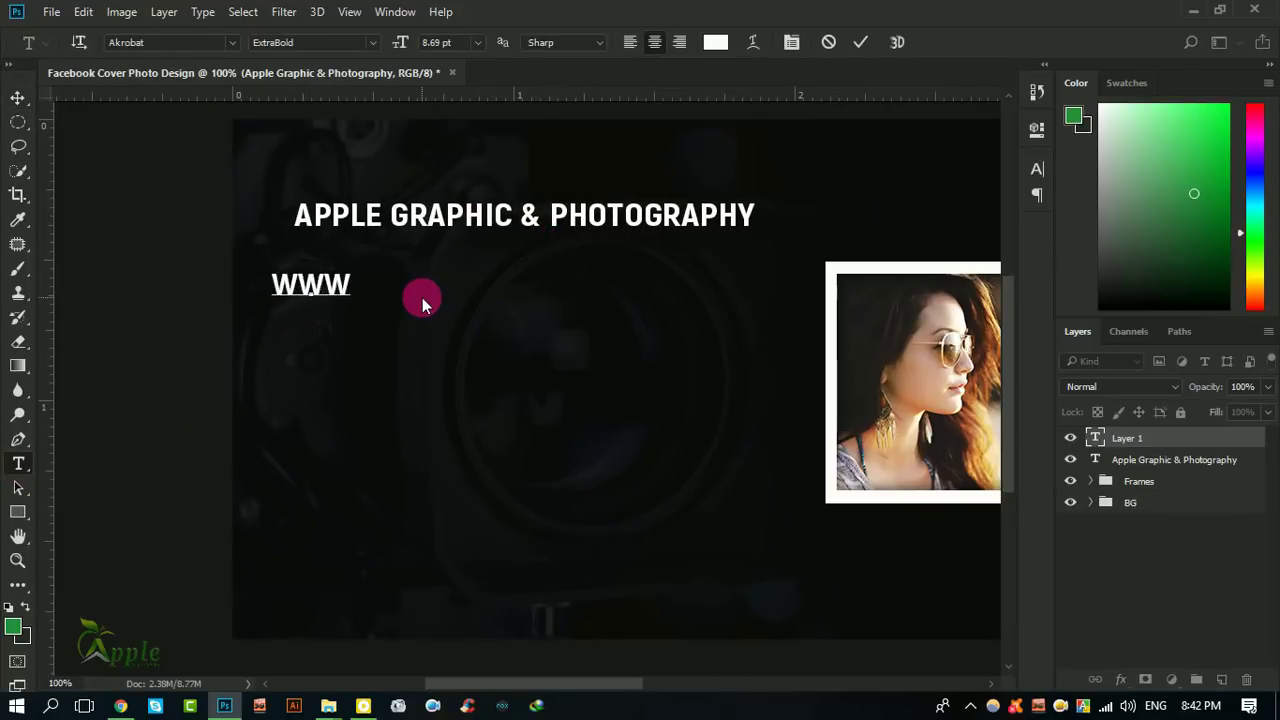
type(".APPLEGRA")
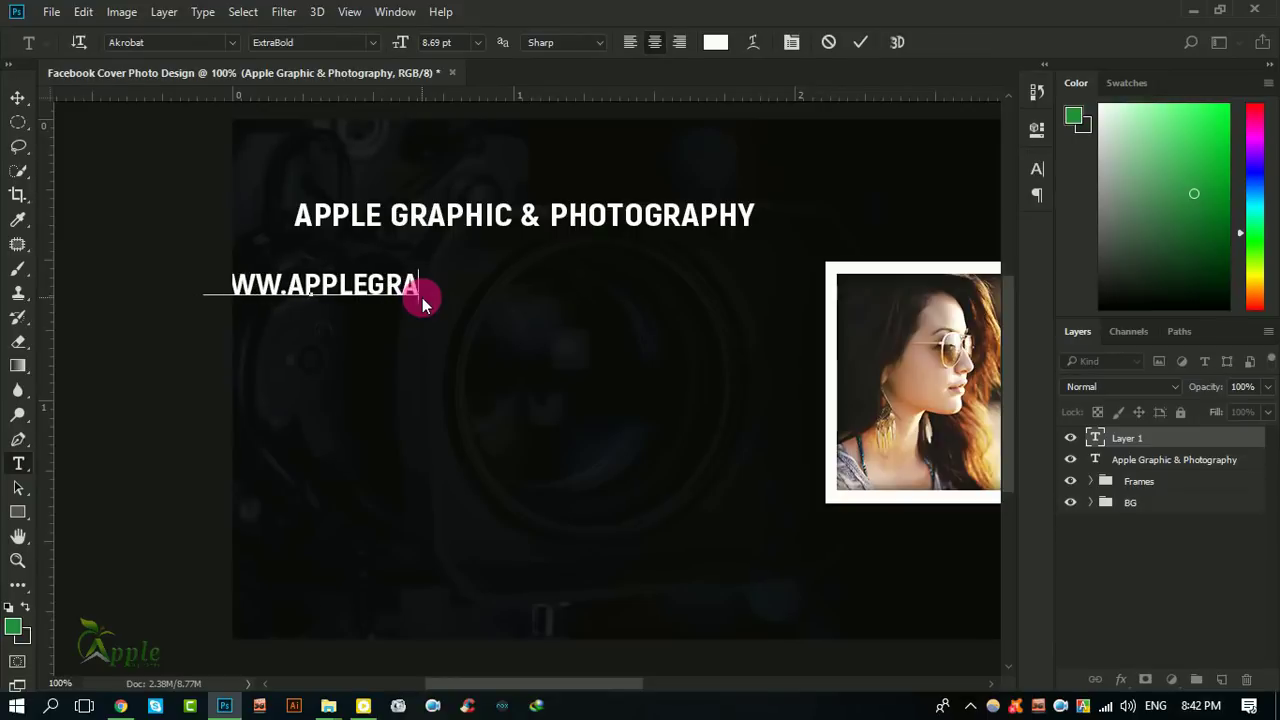
type("PHICSTUDIO.")
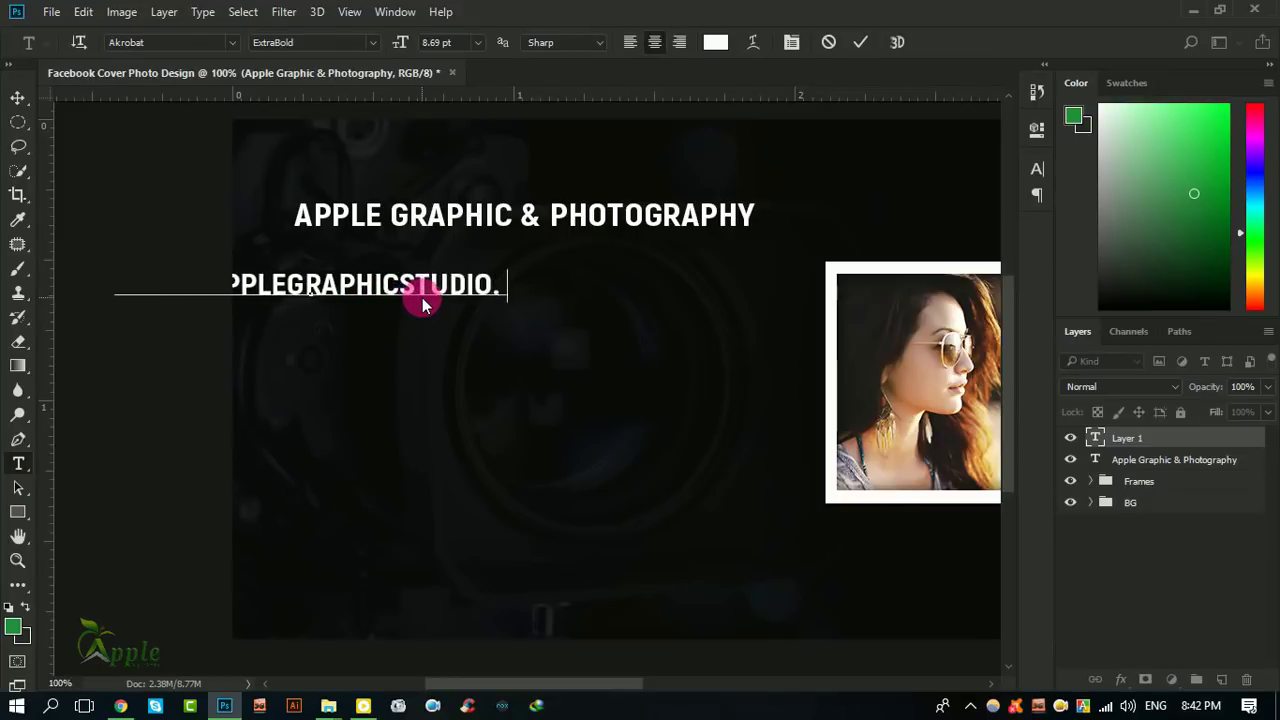
type("COM")
key("ctrl+a")
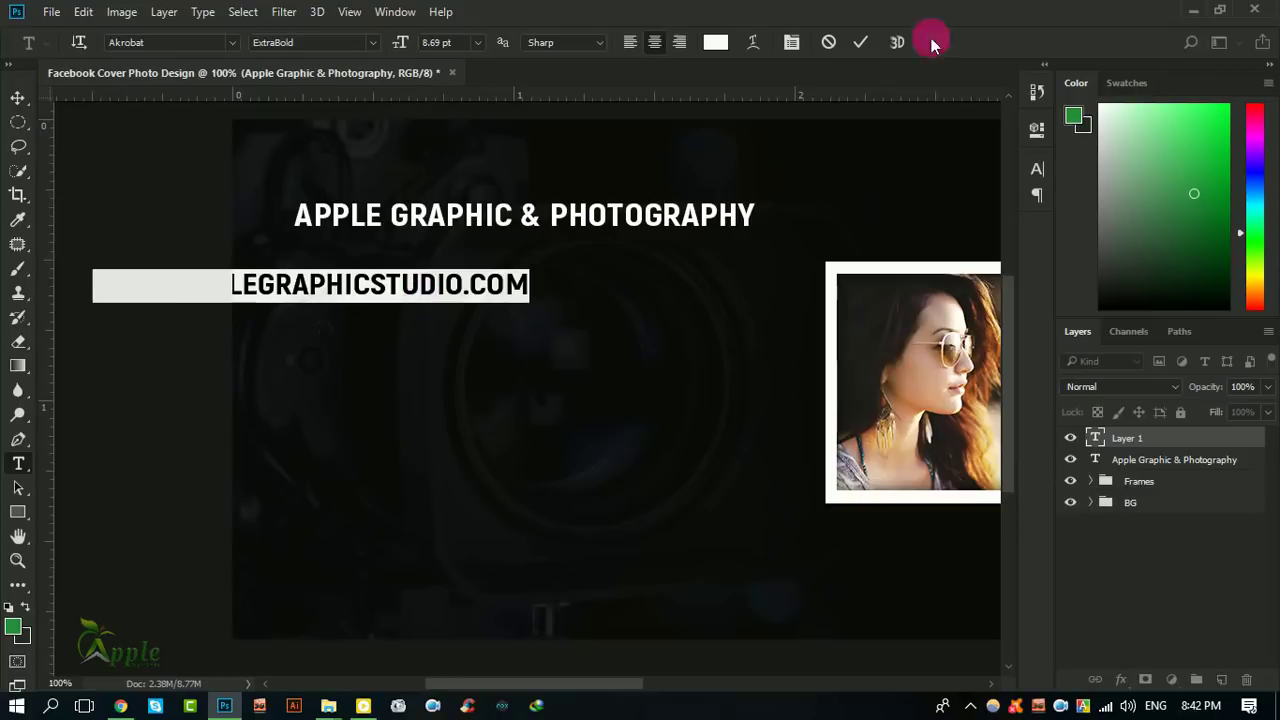
Step: Make the URL lowercase SemiBold and centre it just under the title
left_click(1037, 168)
left_click(879, 312)
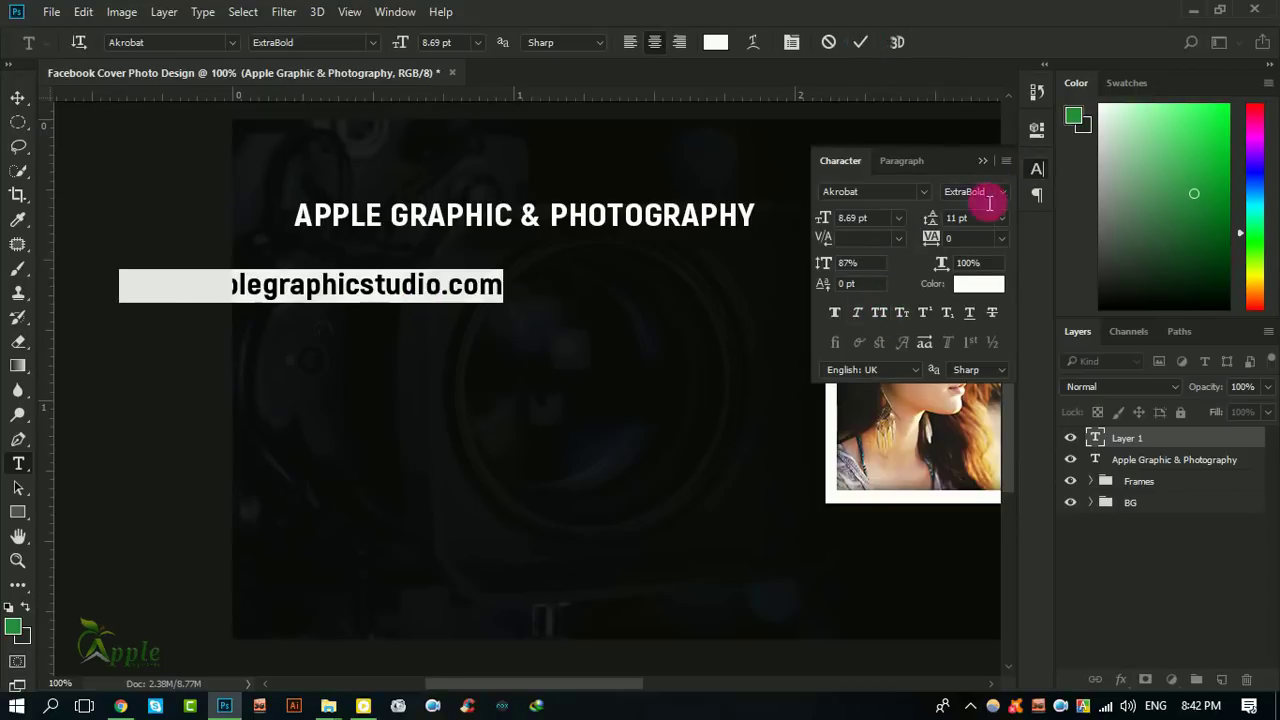
left_click(1001, 191)
left_click(975, 269)
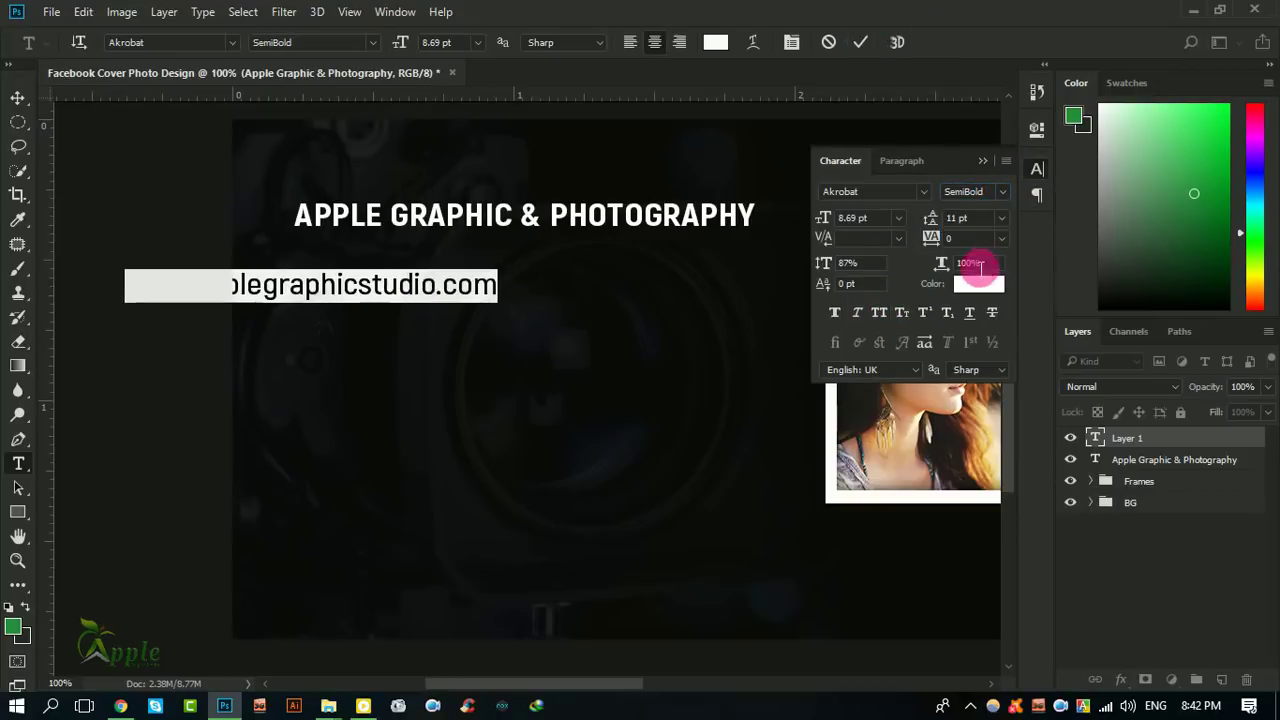
left_click(860, 42)
left_click(18, 97)
left_click_drag(380, 262, 590, 224)
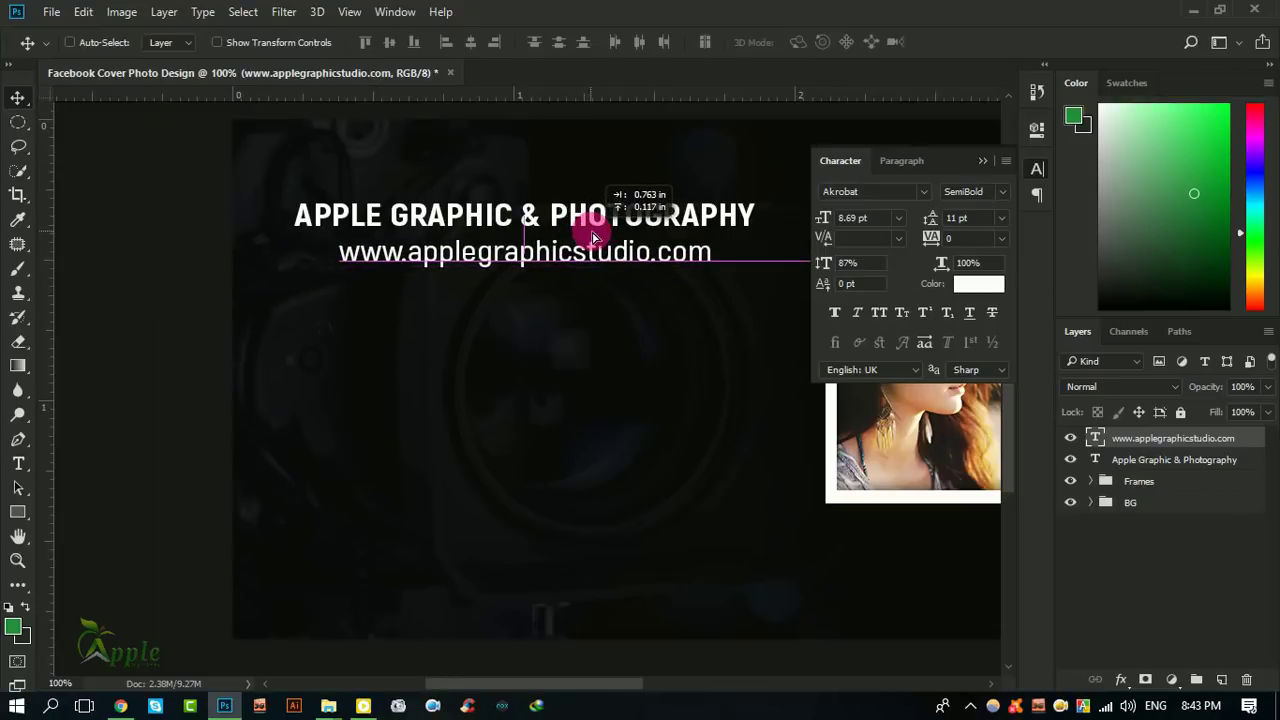
left_click(983, 160)
scroll(550, 330, "right", 2)
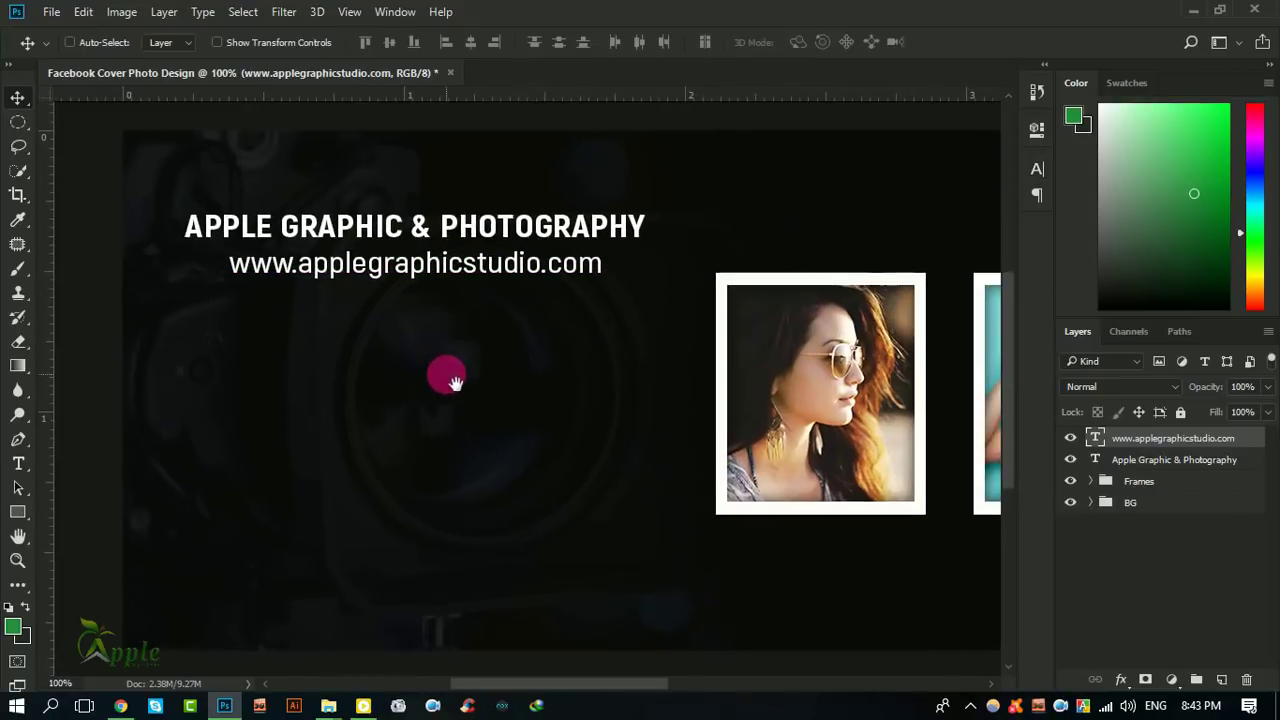
scroll(449, 380, "up", 1)
Step: Colour the word PHOTOGRAPHY green #27913b, leaving APPLE GRAPHIC & white
left_click(18, 463)
left_click_drag(436, 245, 648, 248)
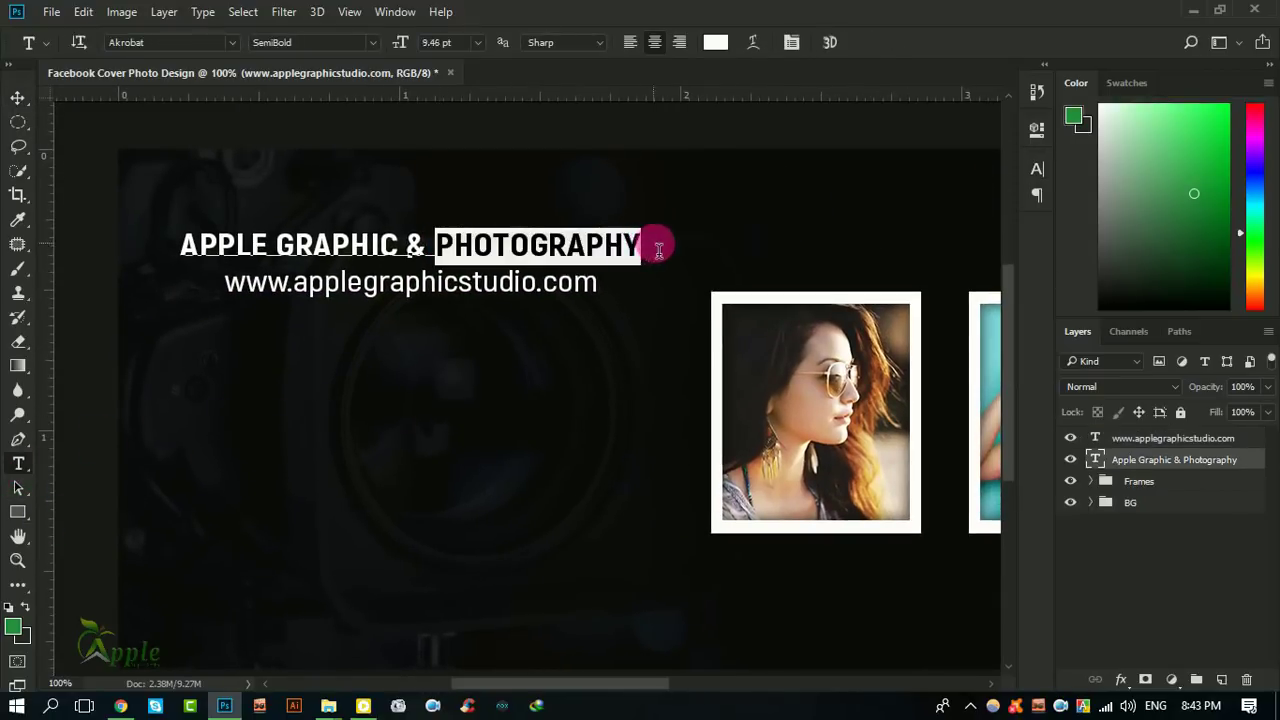
left_click(714, 42)
left_click(20, 626)
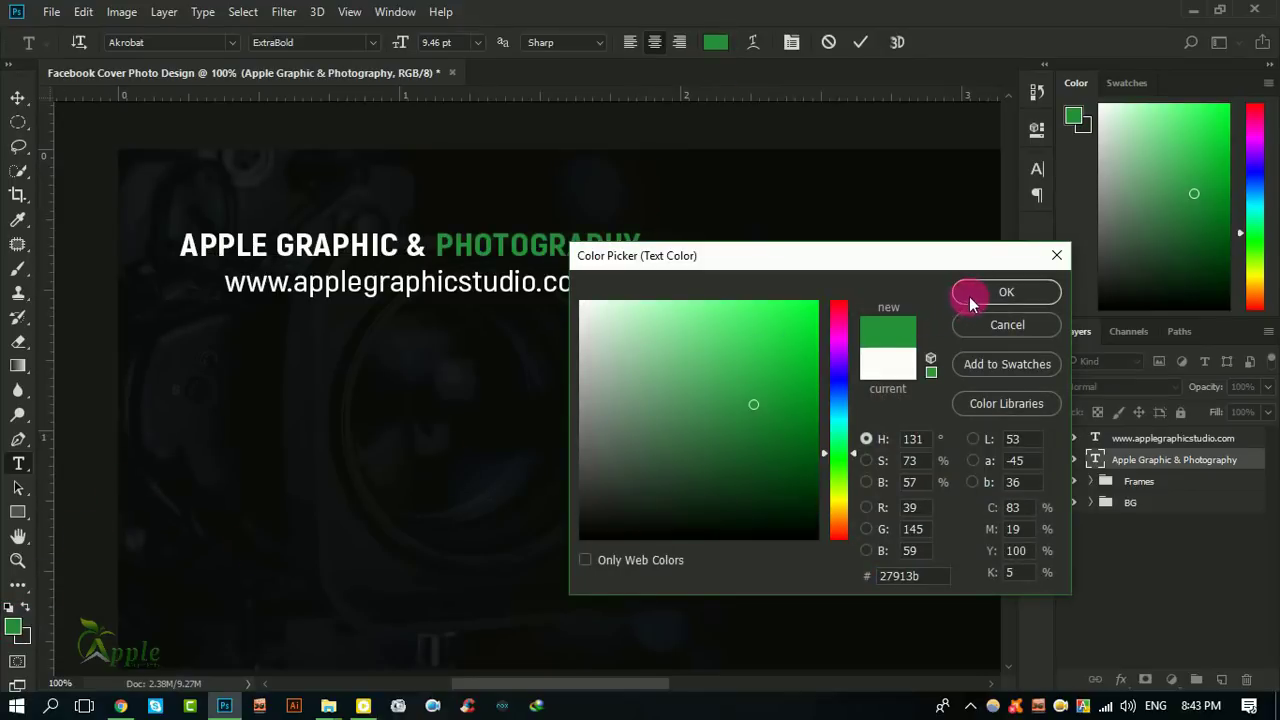
left_click(1006, 291)
left_click(860, 42)
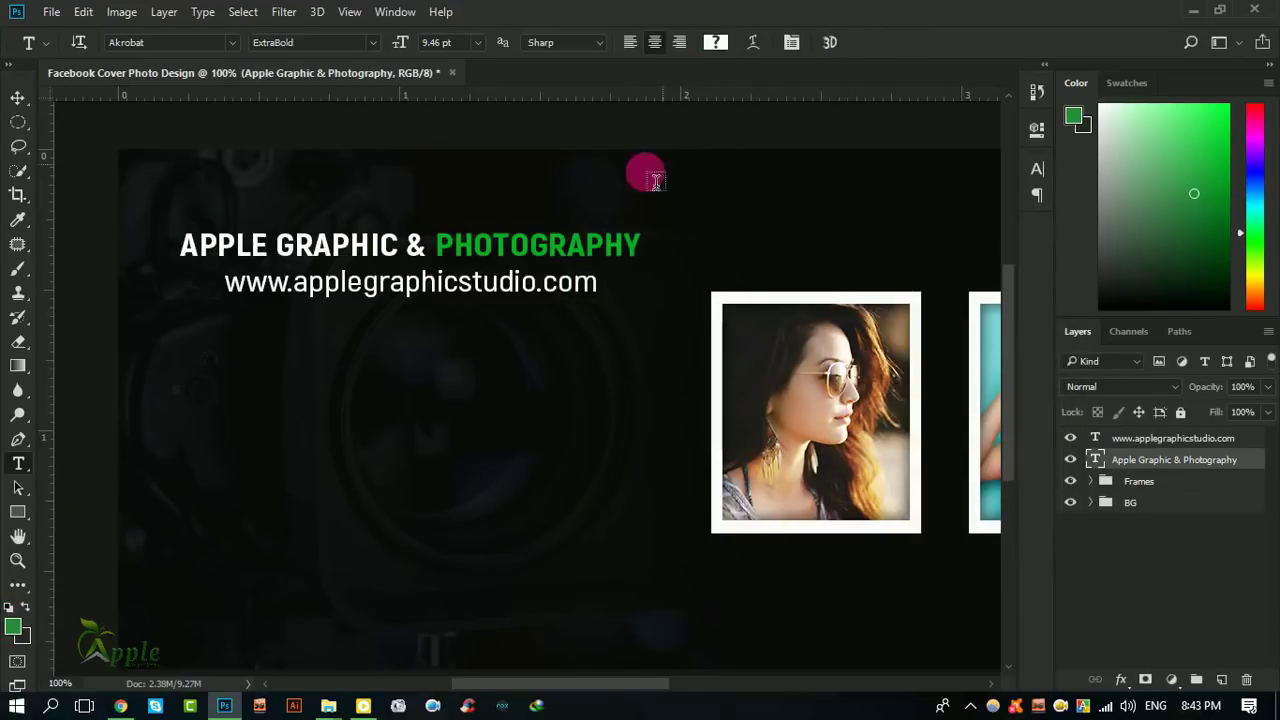
left_click(12, 98)
key("ctrl+minus")
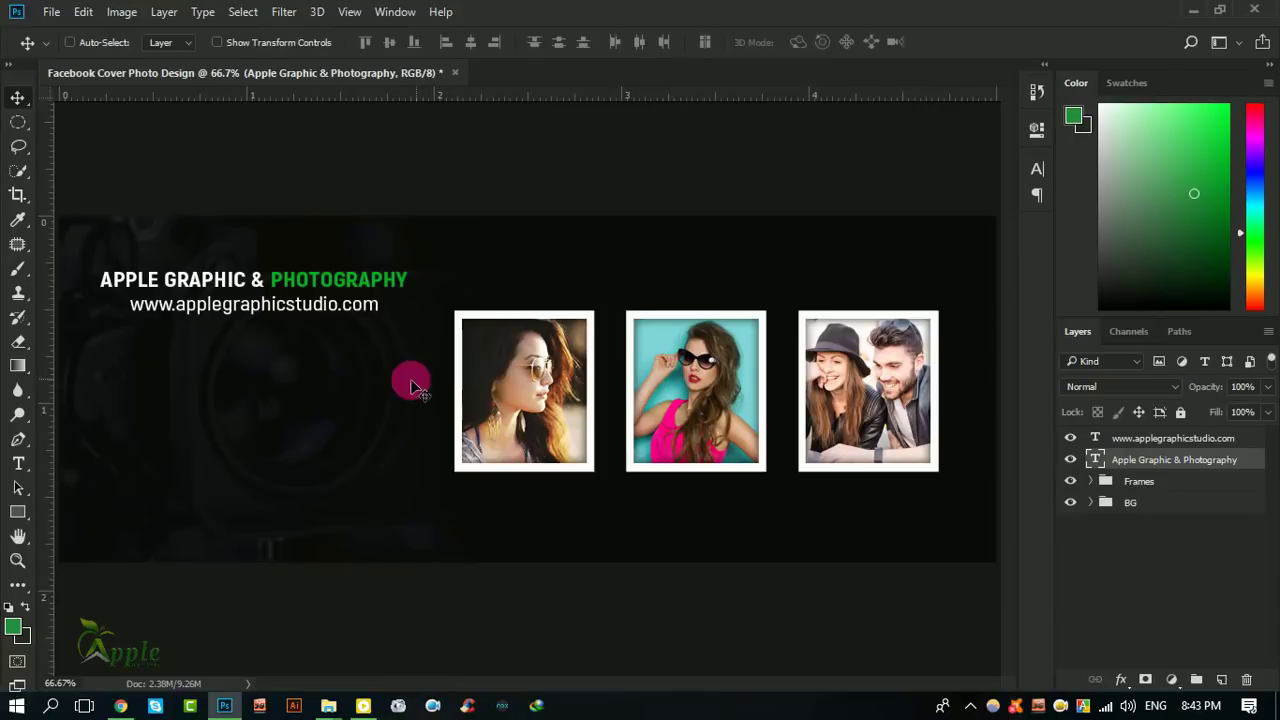
left_click_drag(270, 376, 262, 377)
key("ctrl+plus")
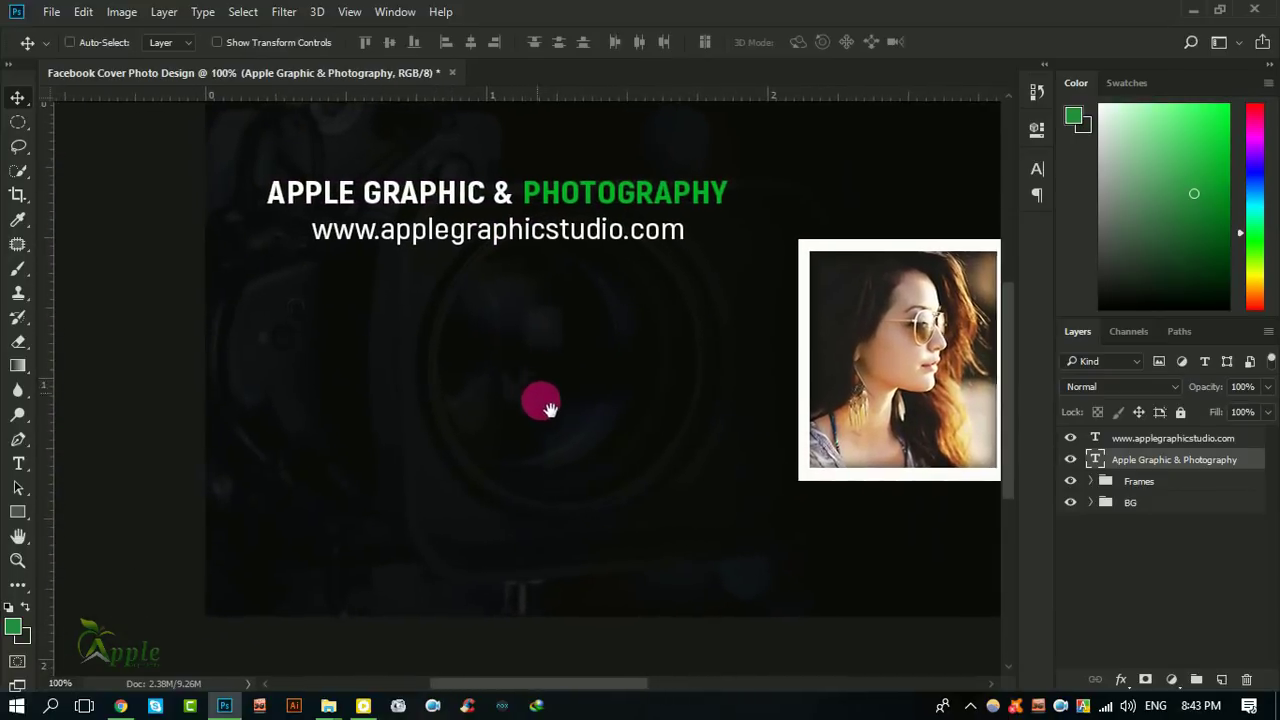
Step: Draw a paragraph text box below the URL and fill it with Lorem Ipsum placeholder text
left_click(18, 463)
left_click_drag(280, 320, 760, 431)
left_click(205, 12)
left_click(286, 414)
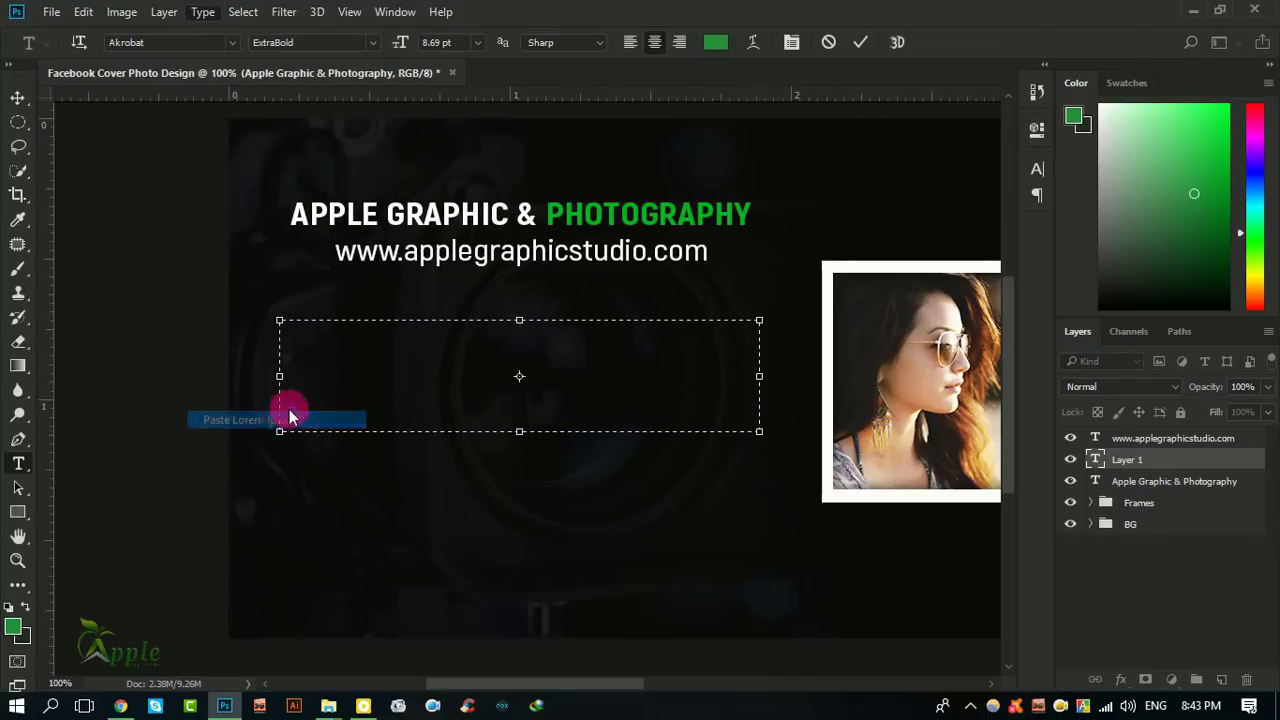
Step: Set the paragraph to 4.69 pt Regular with tighter leading and All Caps off
left_click(1036, 172)
left_click_drag(835, 225, 823, 214)
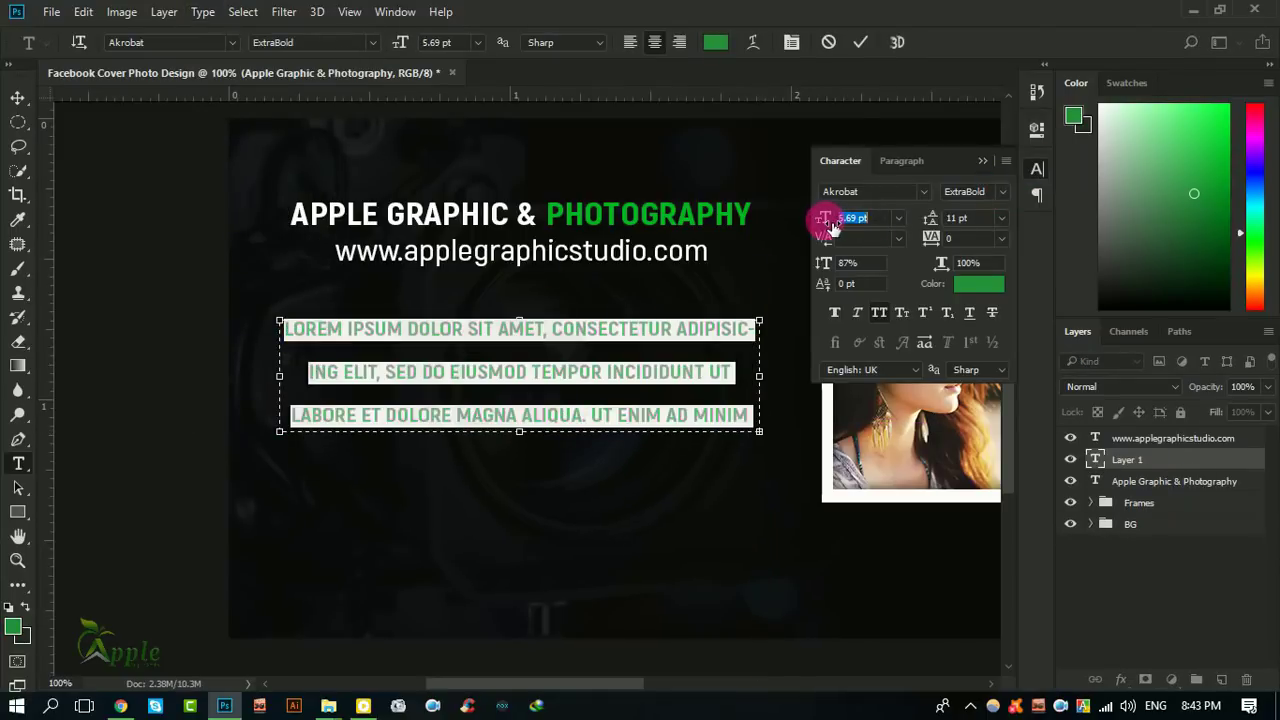
mouse_move(944, 216)
left_mouse_down()
mouse_move(929, 209)
mouse_move(940, 223)
left_mouse_up()
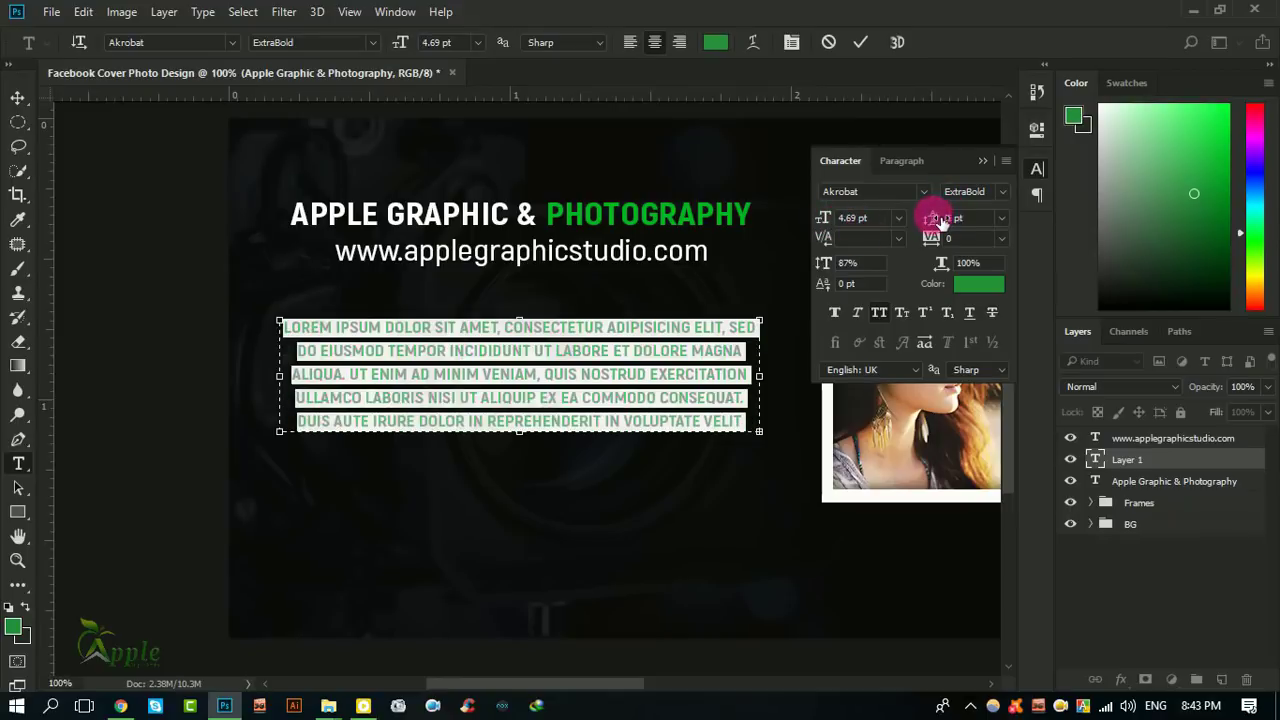
left_click(1003, 192)
left_click(991, 263)
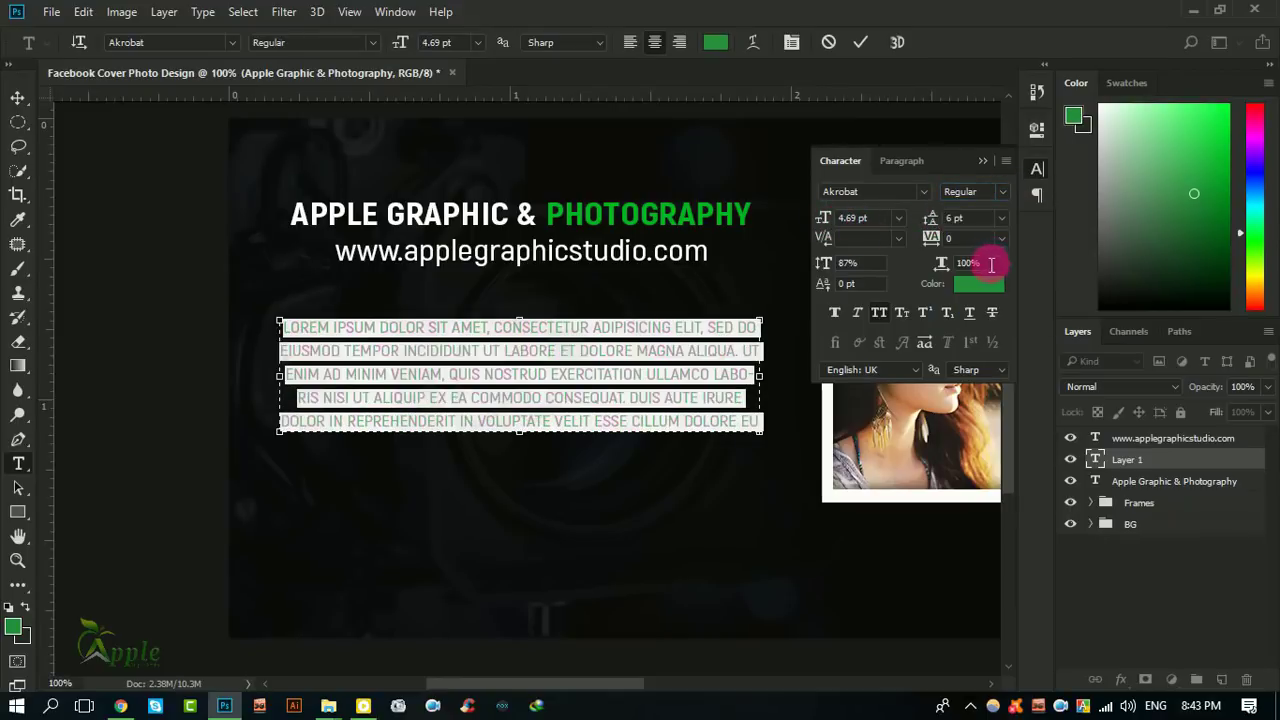
left_click(879, 312)
Step: Shorten the text box and colour all paragraph text white, sampled from the headline
left_click_drag(519, 432, 528, 436)
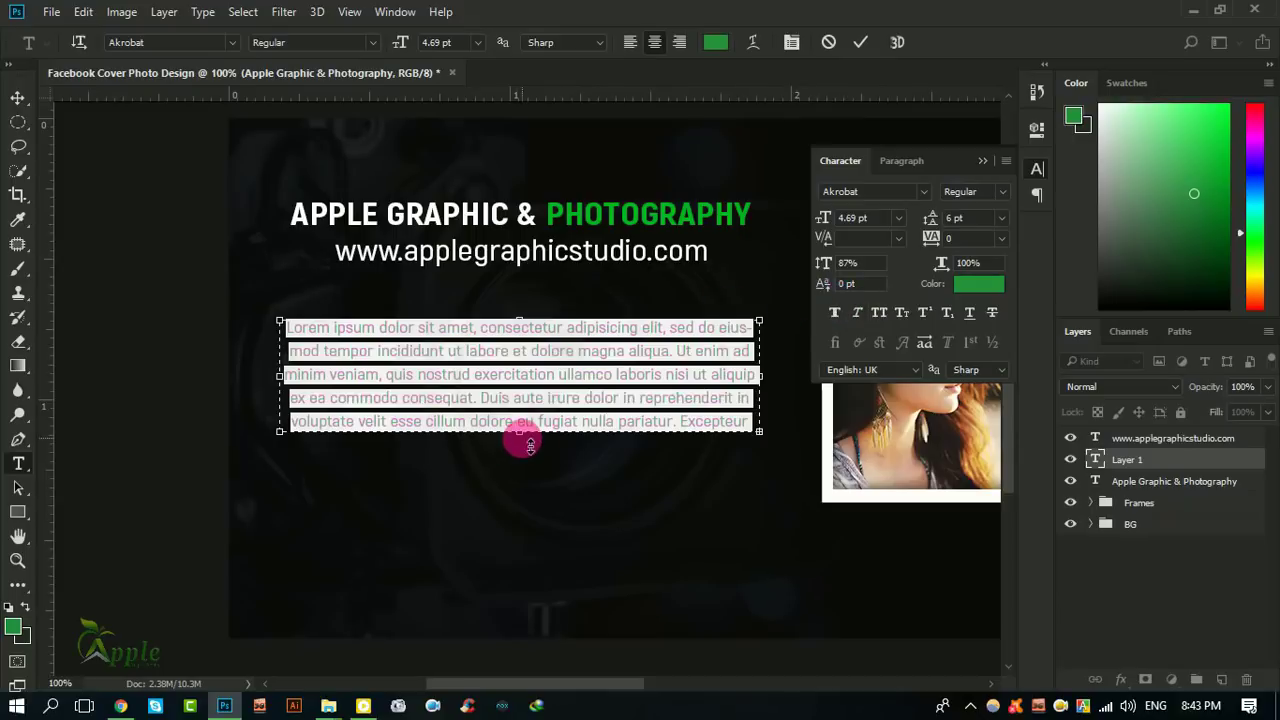
left_click(549, 388)
key("ctrl+a")
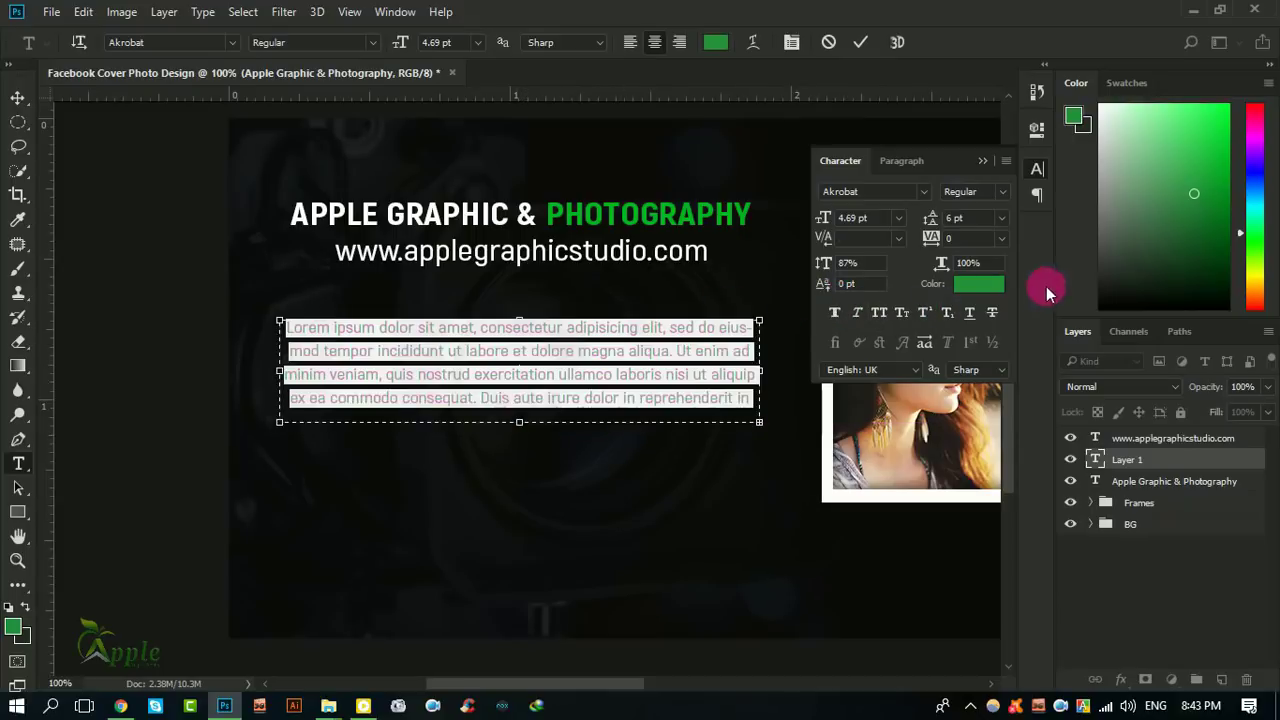
left_click(978, 284)
left_click(500, 212)
left_click(1006, 291)
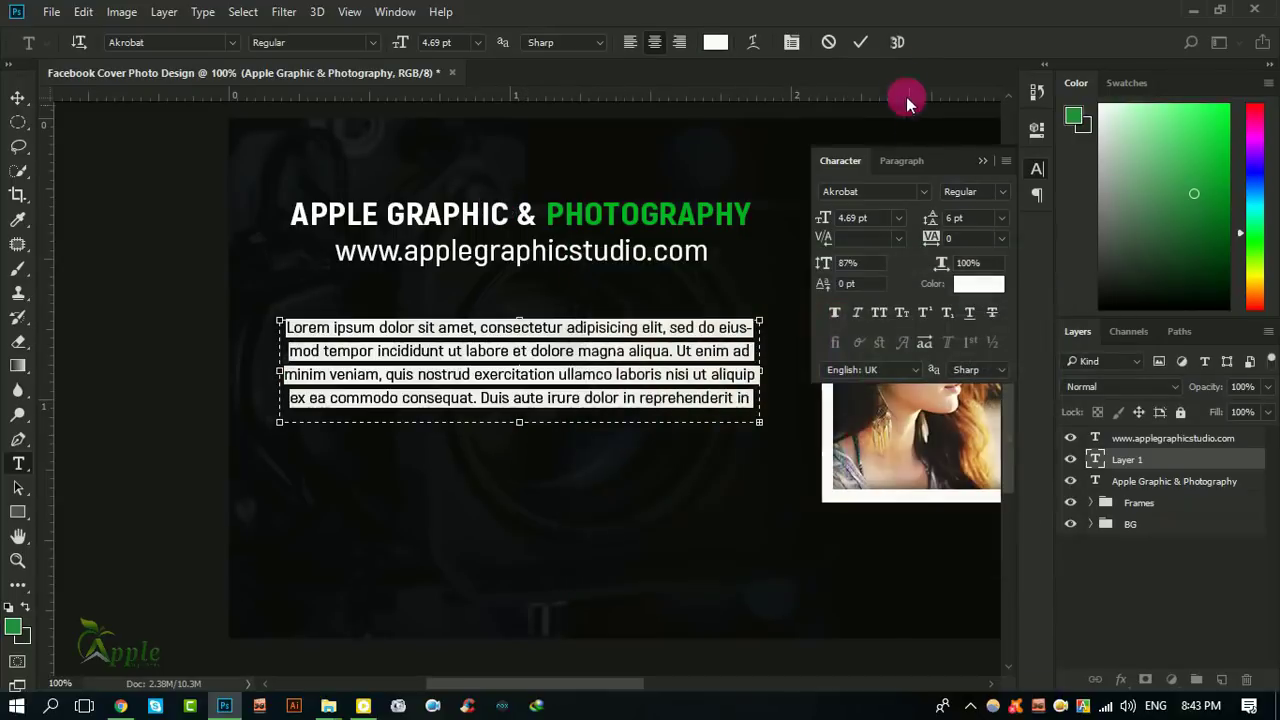
left_click(860, 42)
Step: Start 'Ut enim' on a new line and delete the last line's trailing words
left_click(677, 352)
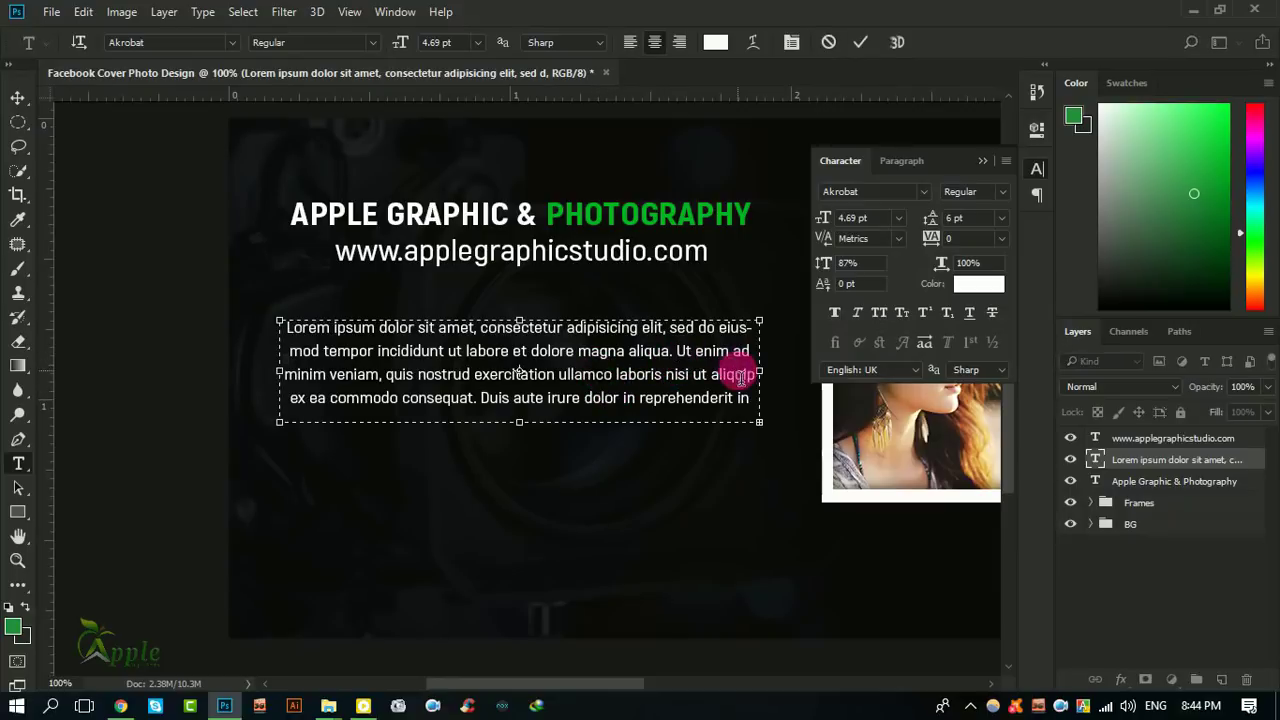
key("Return")
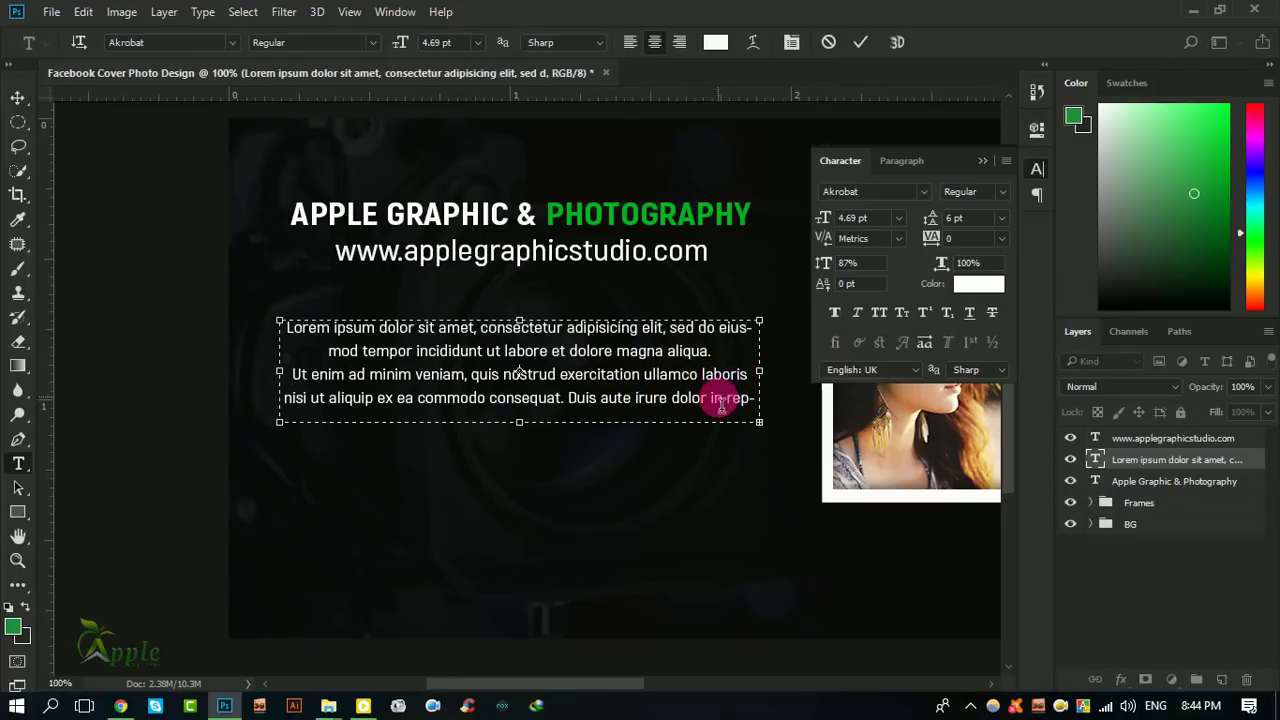
key("shift+End")
key("Delete")
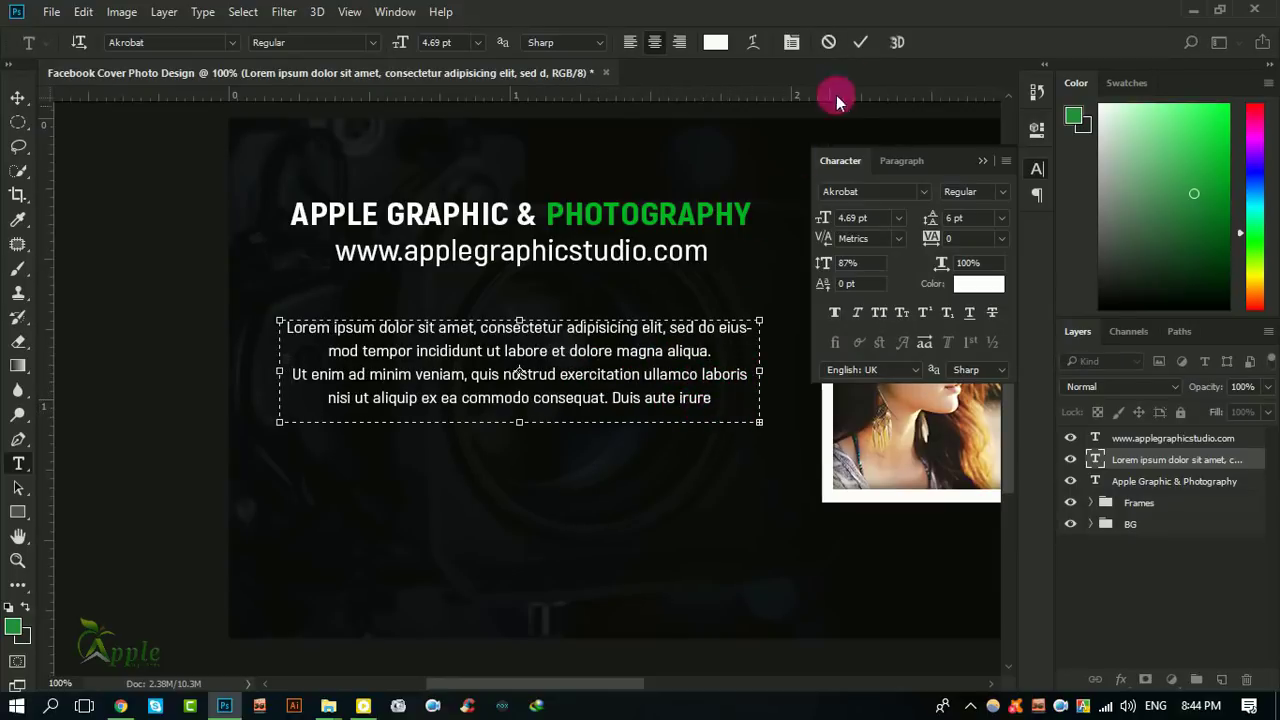
left_click(860, 42)
Step: Remove the line break before 'laboris', keeping the words 'Duis aute irure'
left_click(743, 391)
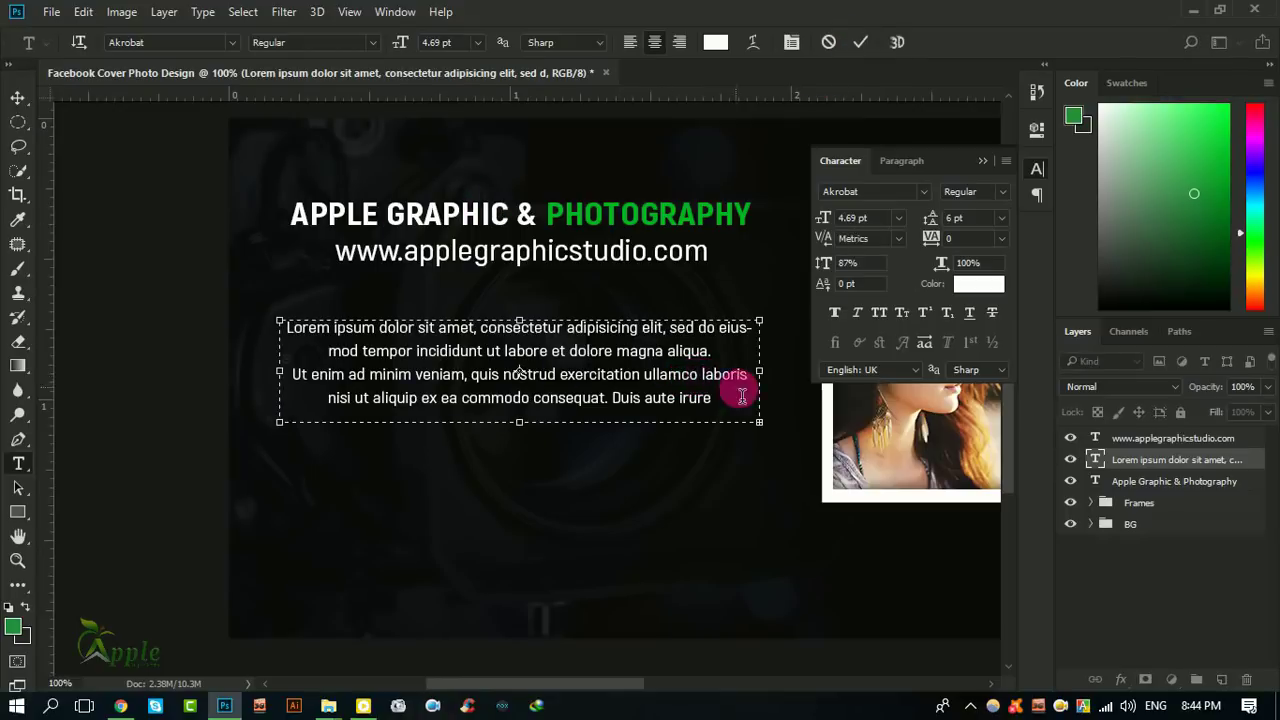
key("BackSpace")
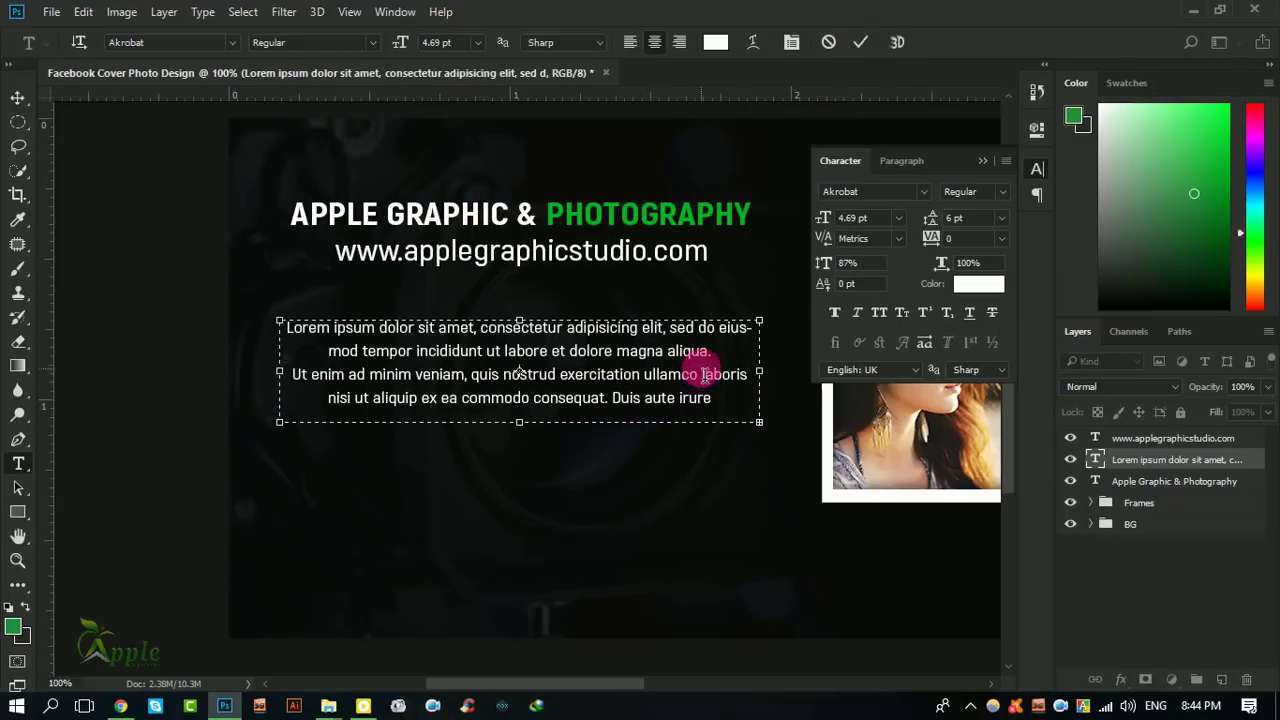
left_click_drag(611, 398, 712, 398)
key("Delete")
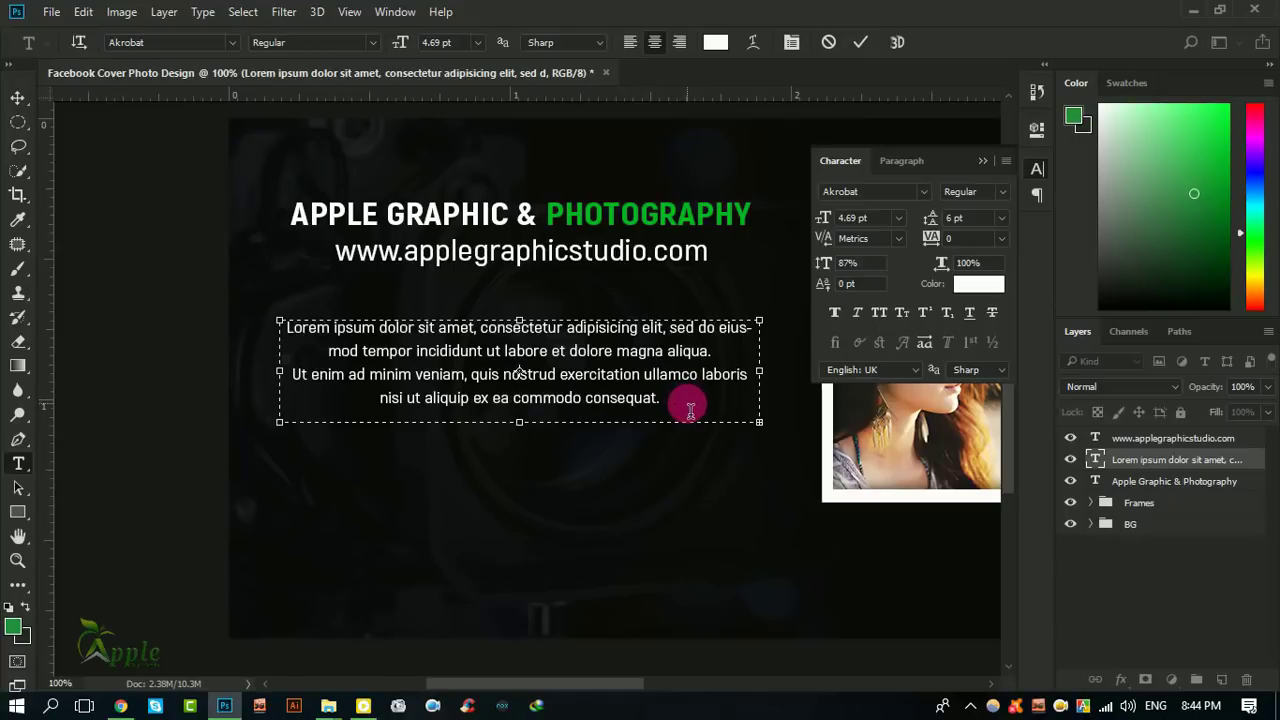
key("ctrl+z")
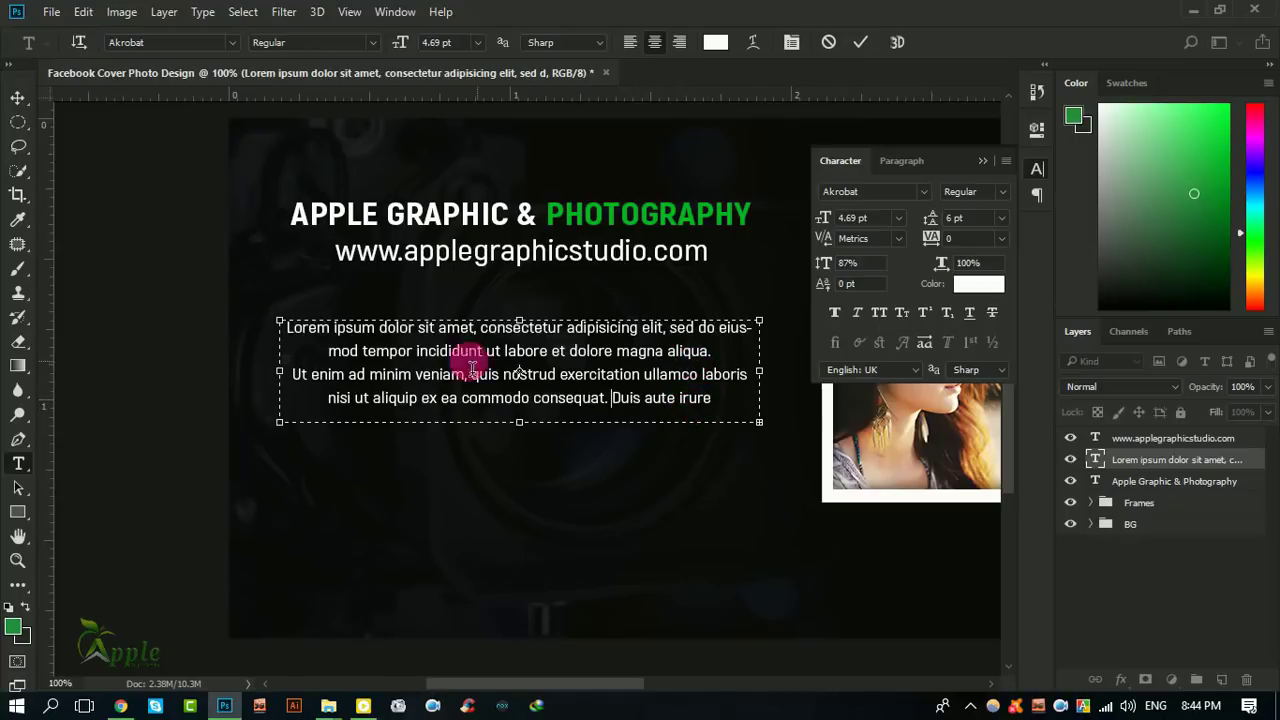
Step: Rebreak the lines: join 'Ut enim' to the 'aliqua' line, and start 'ad minim' and 'aliquip' on new lines
left_click(292, 374)
key("BackSpace")
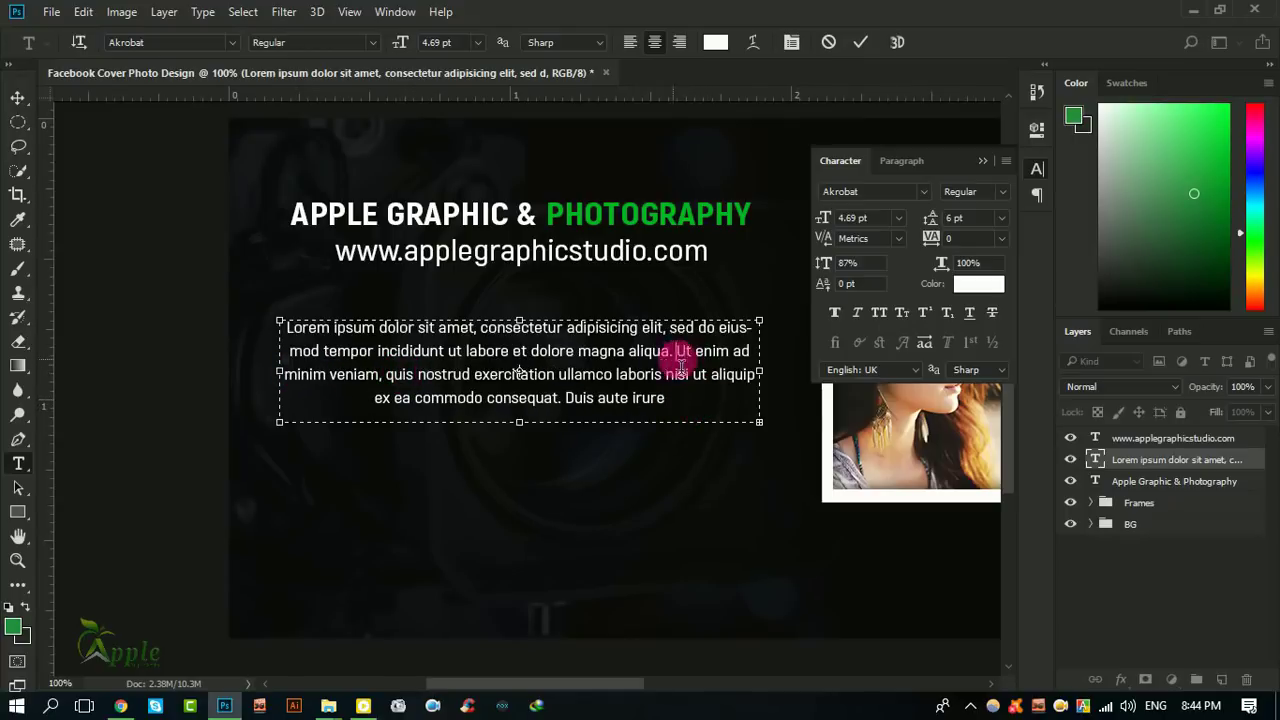
left_click(731, 351)
key("Return")
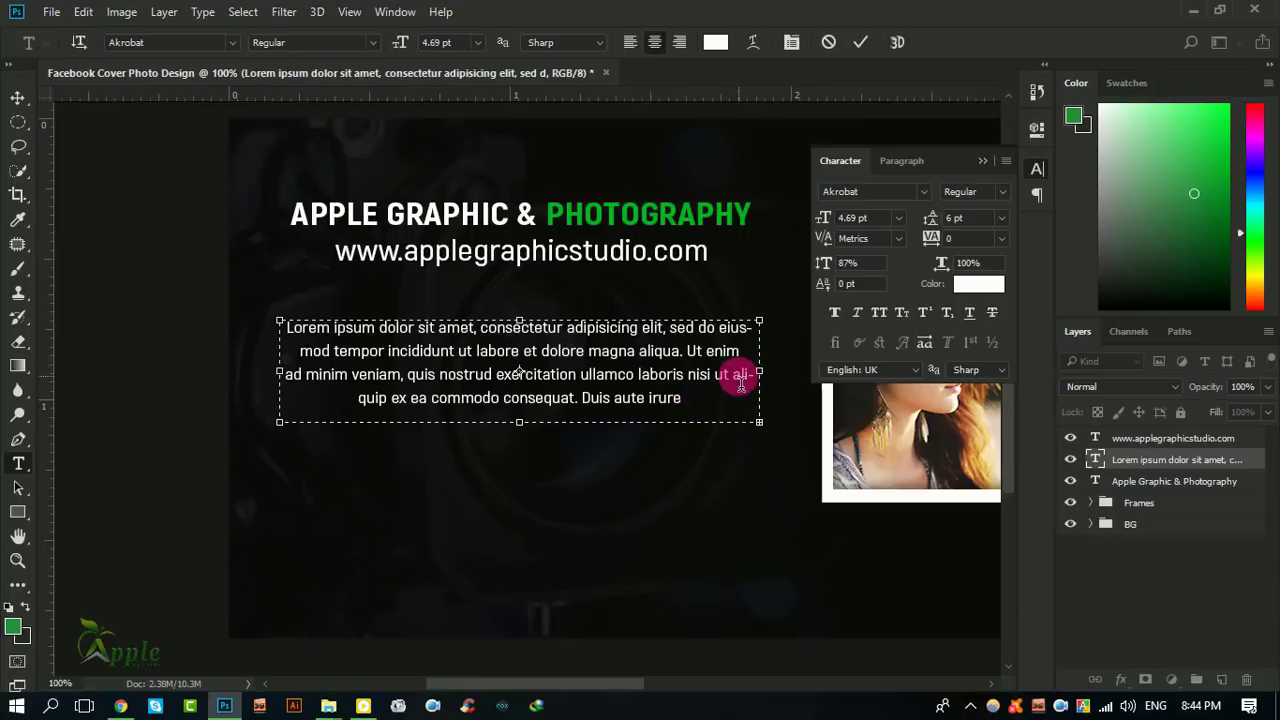
left_click(734, 374)
key("Return")
left_click(860, 42)
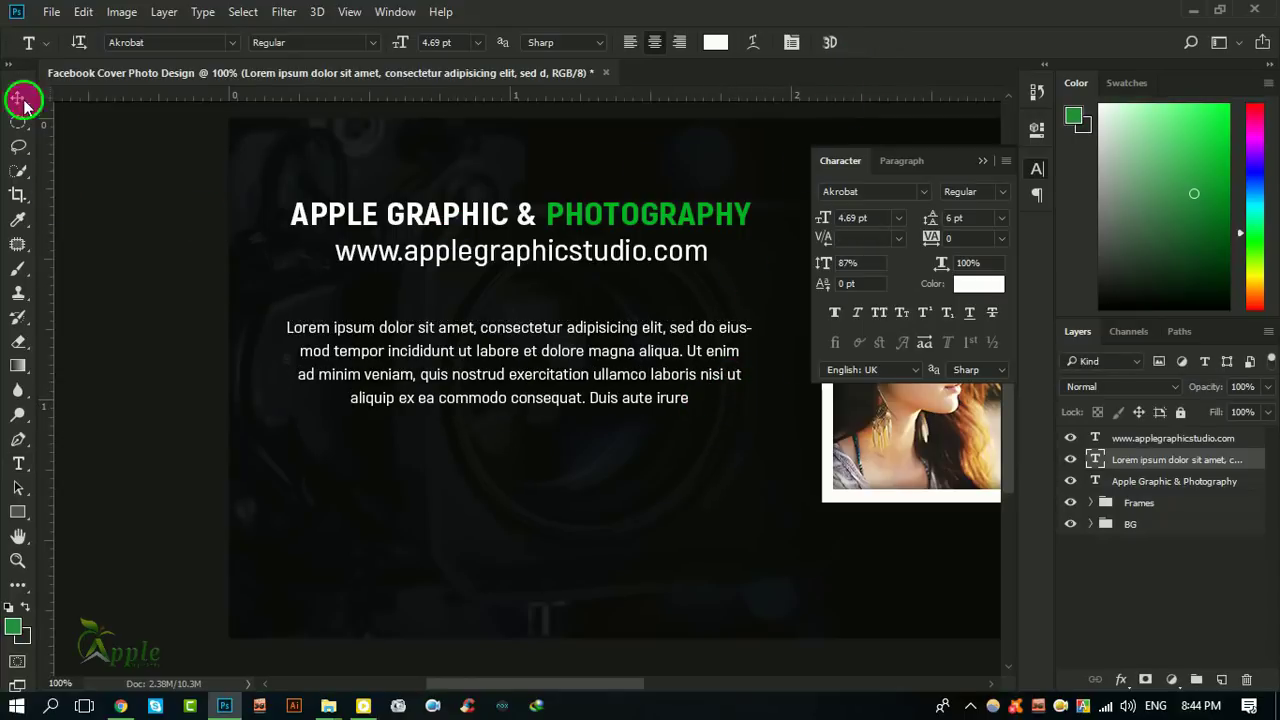
Step: Position the paragraph just beneath the URL line
left_click(18, 97)
left_click(982, 160)
left_click_drag(629, 389, 640, 368)
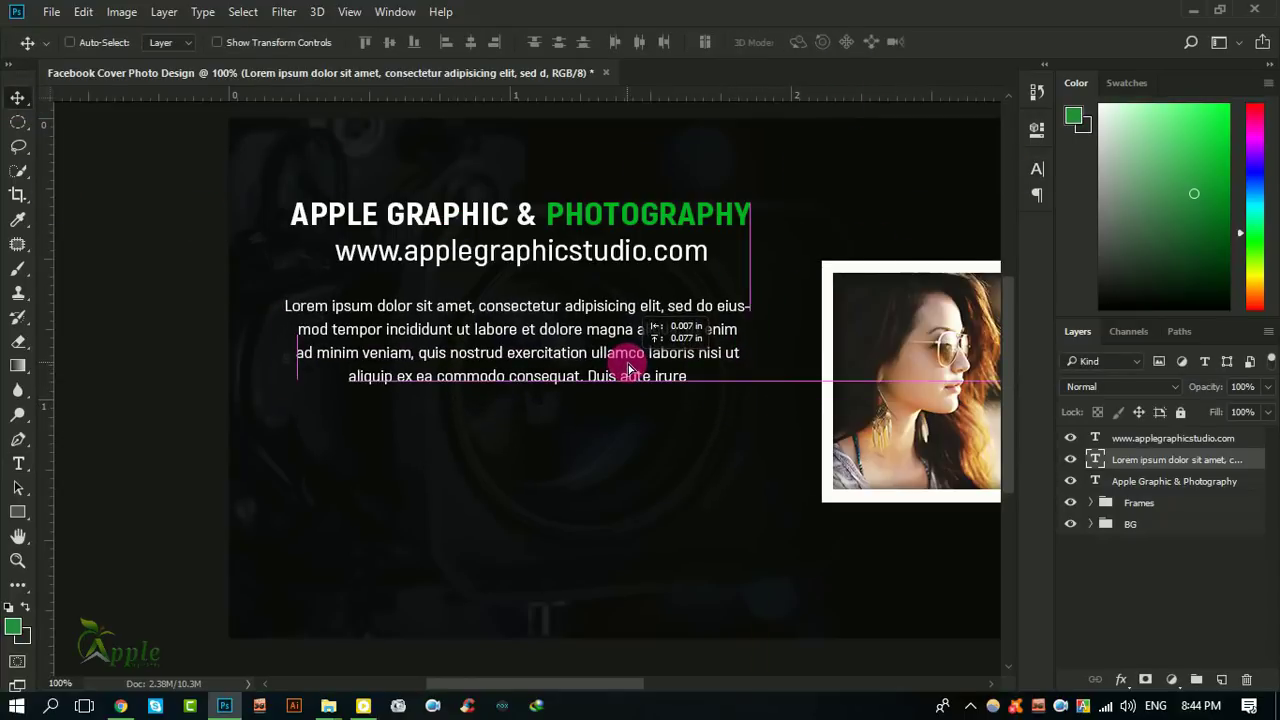
key("ctrl+minus")
left_click_drag(345, 358, 345, 361)
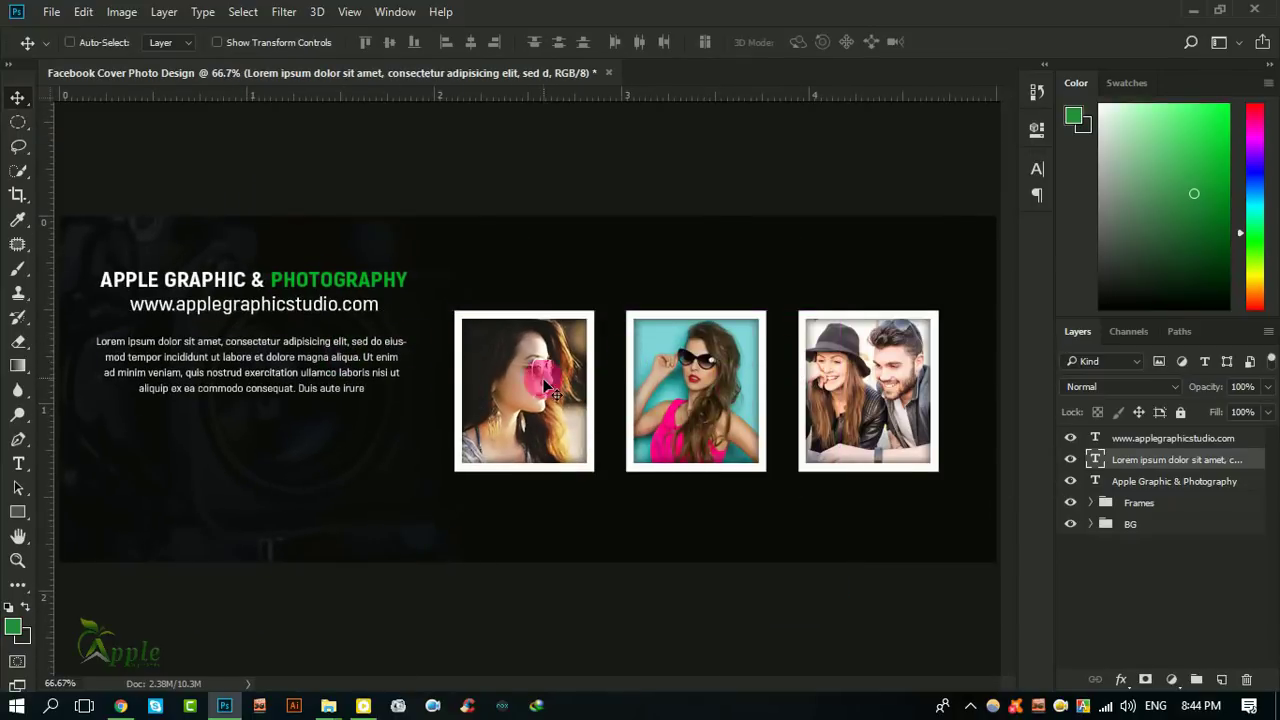
Step: Type the 'Fashion . Event' text line below the paragraph
left_click(18, 463)
left_click(106, 450)
type("Fash")
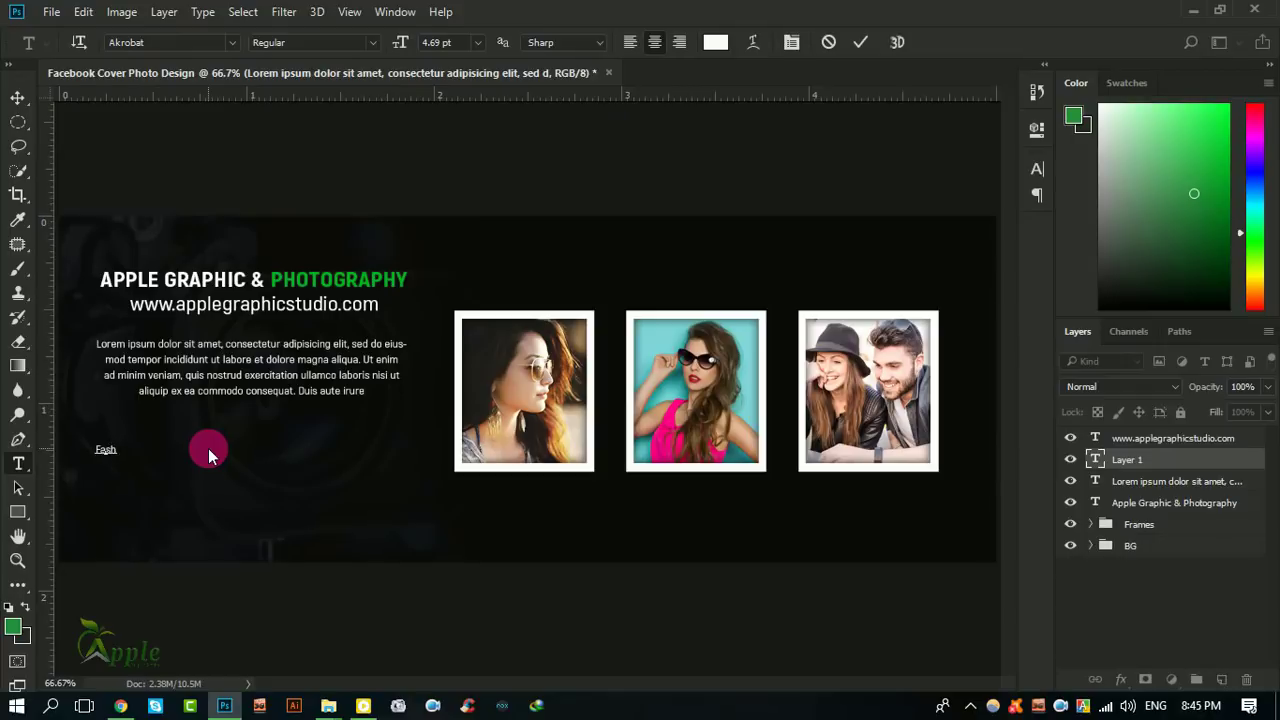
type("ion      .     ")
type("Event")
left_click(860, 42)
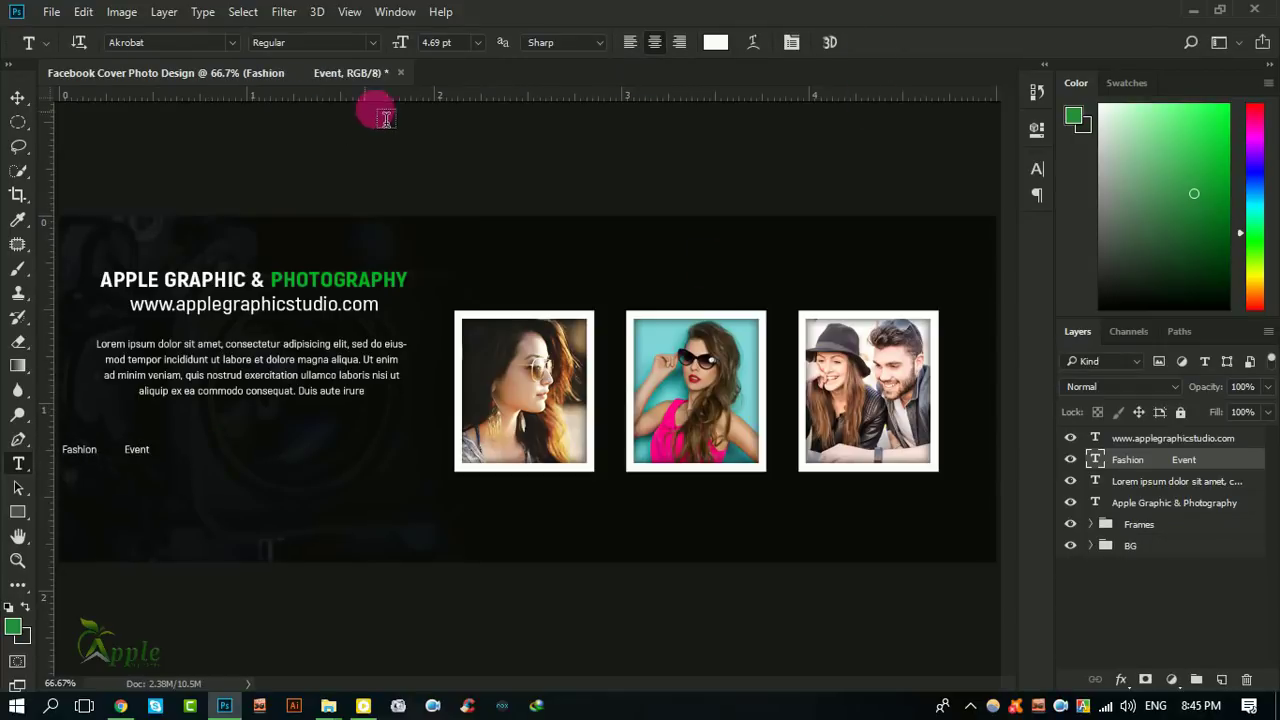
Step: Scale the Fashion Event line and place it under the paragraph
left_click_drag(400, 42, 430, 42)
key("v")
left_click_drag(282, 400, 423, 400)
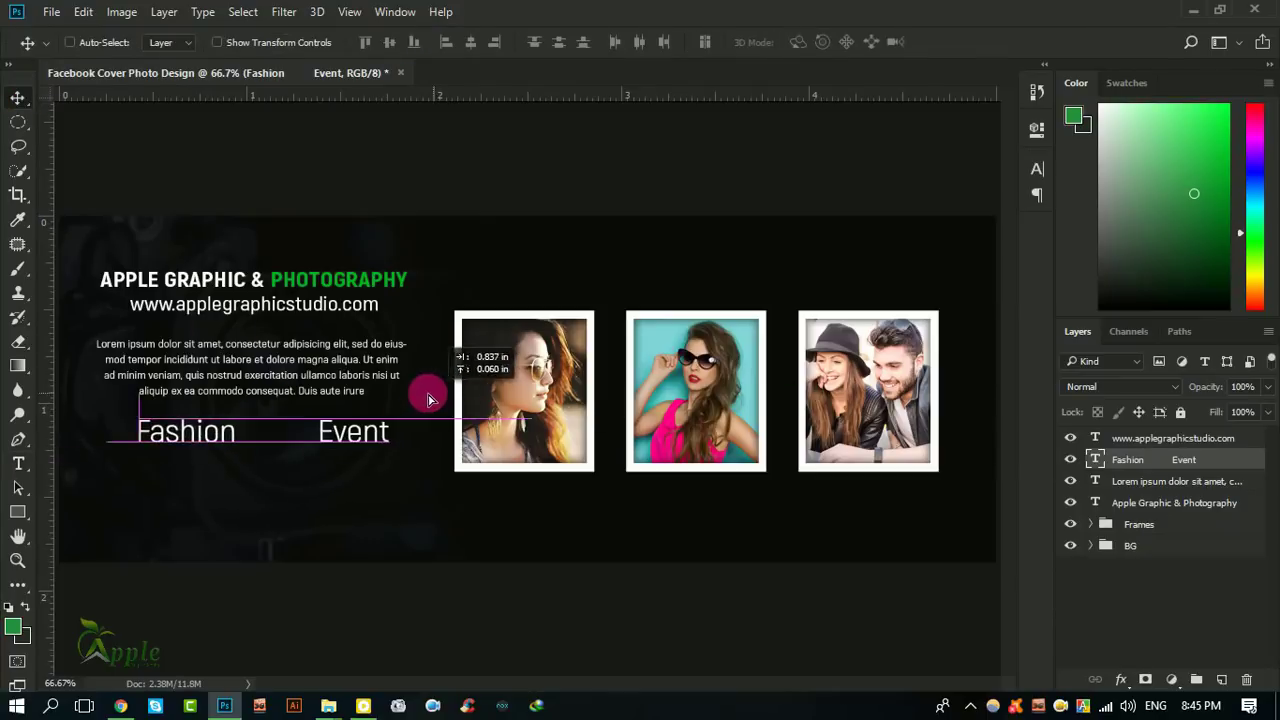
key("ctrl+t")
left_click_drag(385, 470, 363, 449)
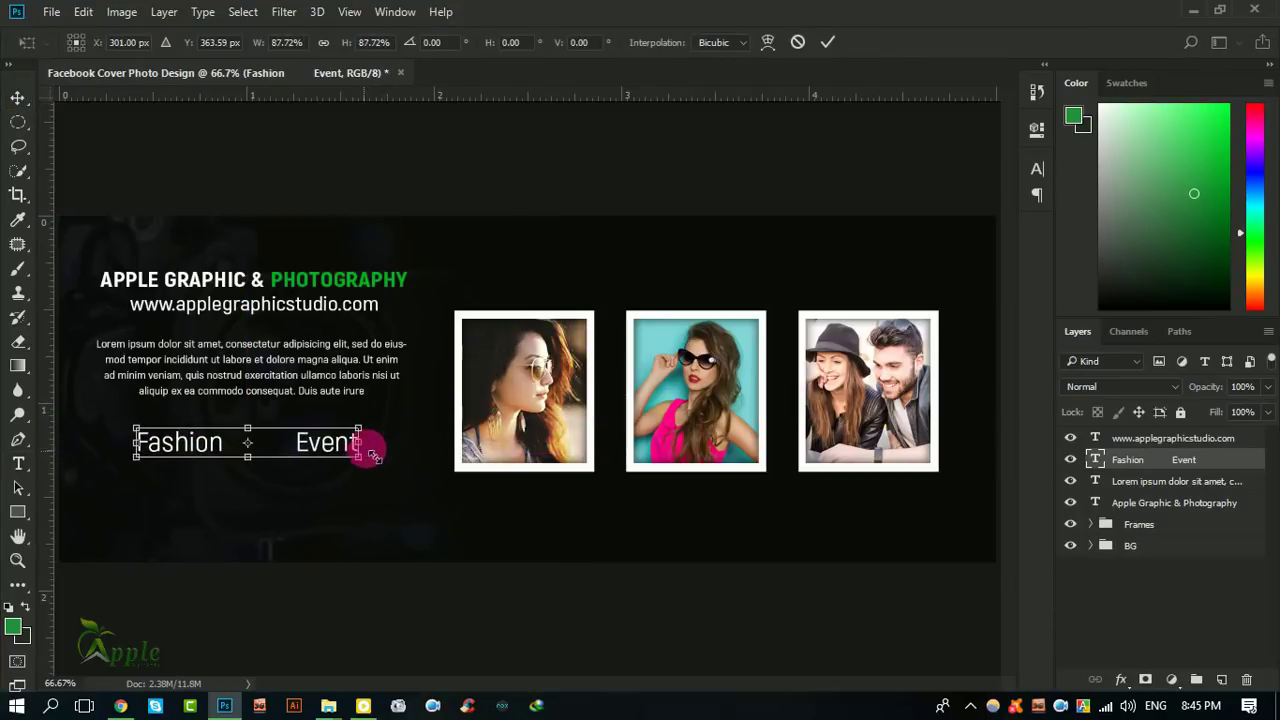
left_click(828, 42)
left_click_drag(303, 403, 305, 393)
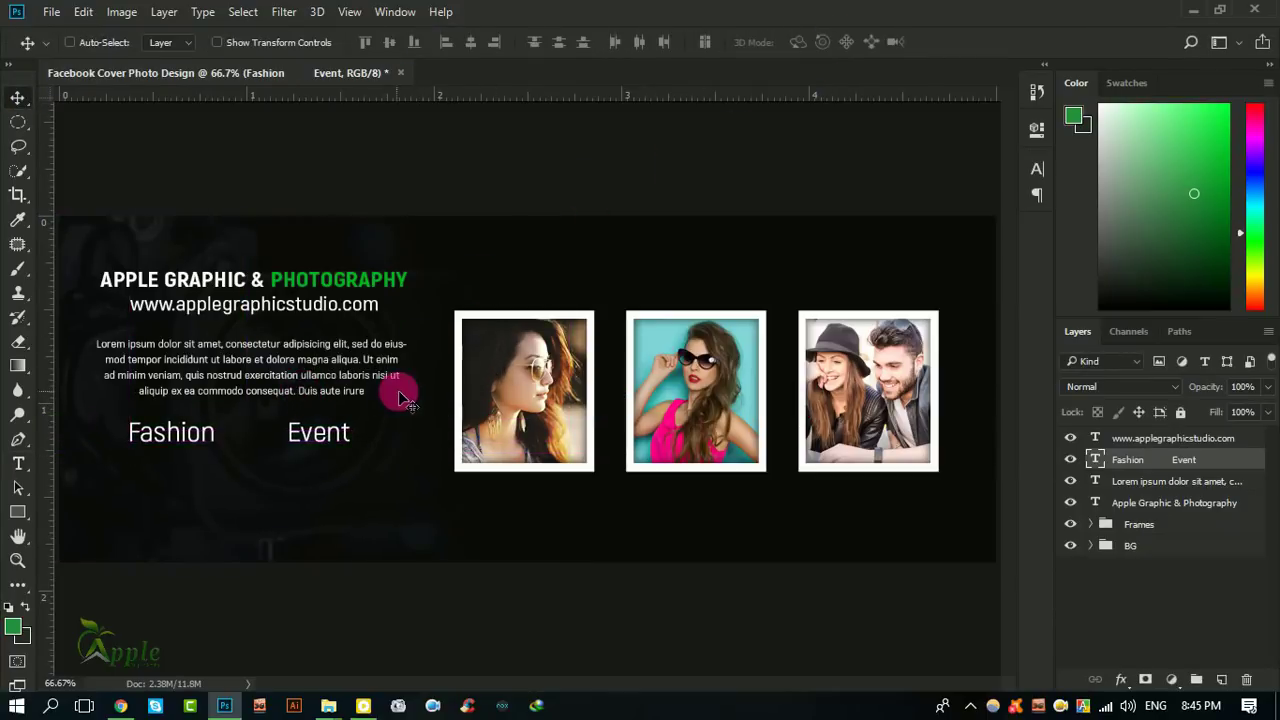
Step: Duplicate the line below and retype the copy as 'Wedding Travell'
left_click_drag(300, 437, 310, 483)
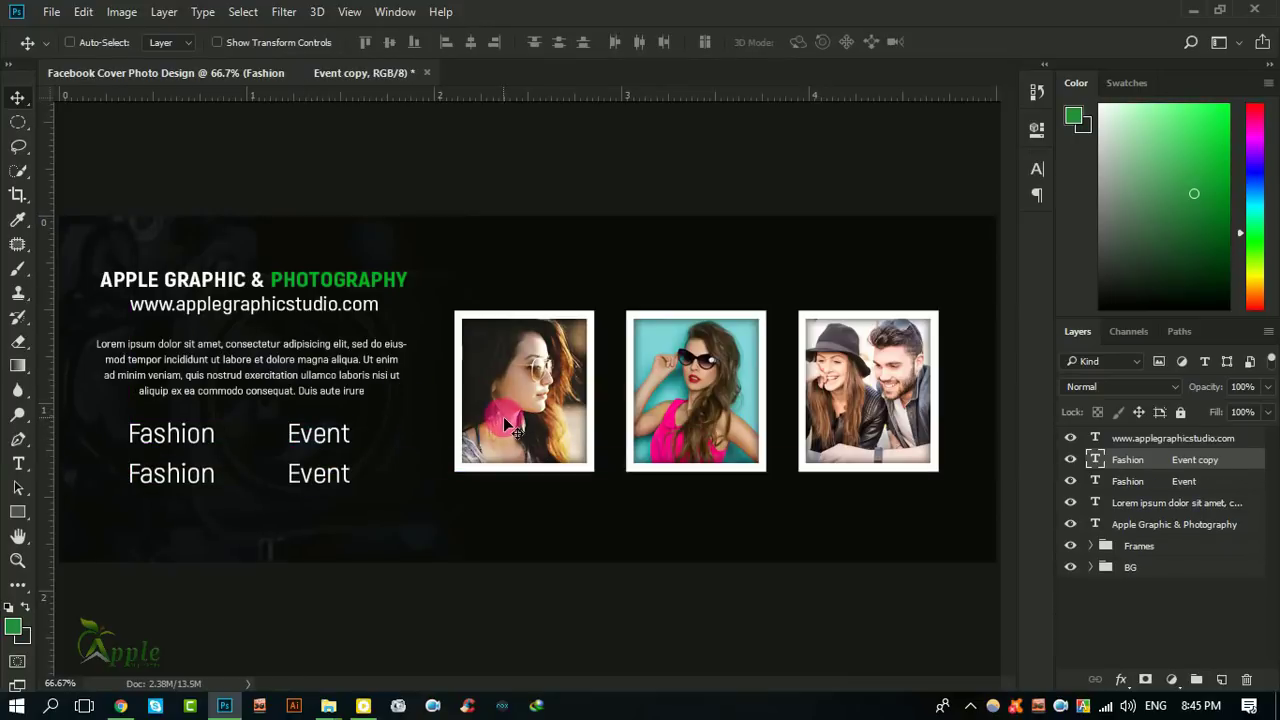
left_click(18, 463)
left_click(208, 483)
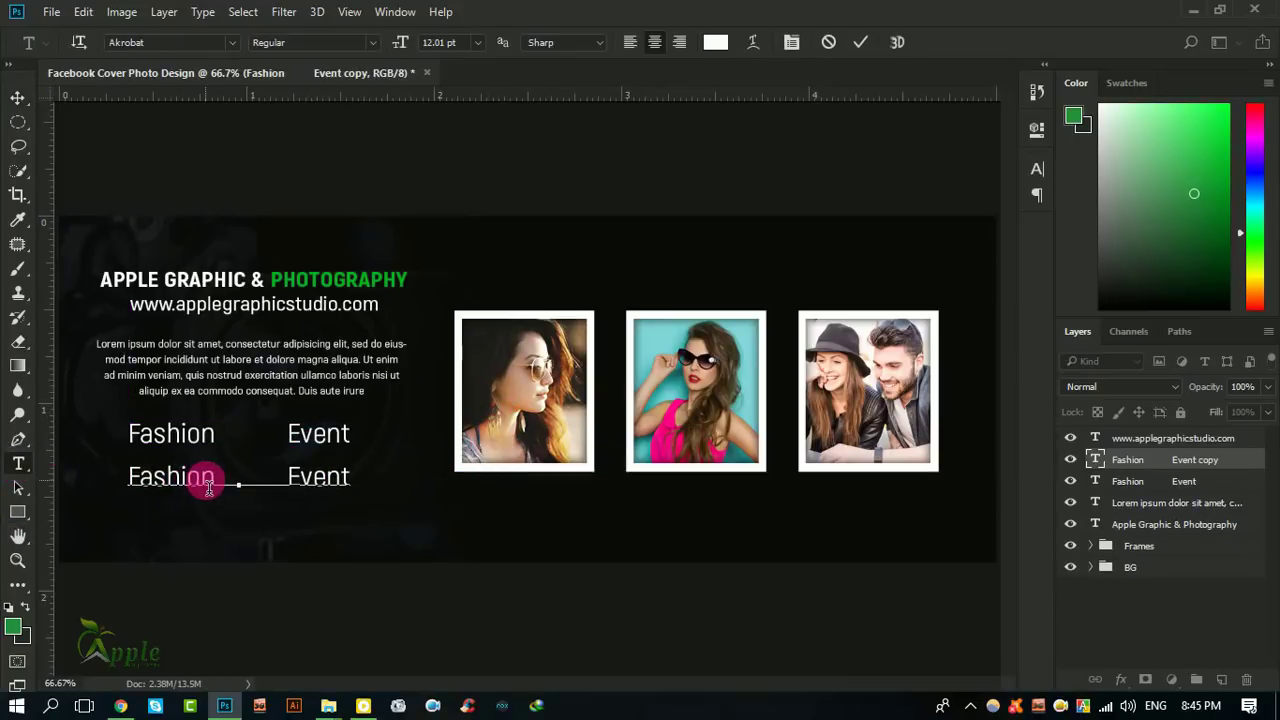
left_click_drag(215, 485, 120, 487)
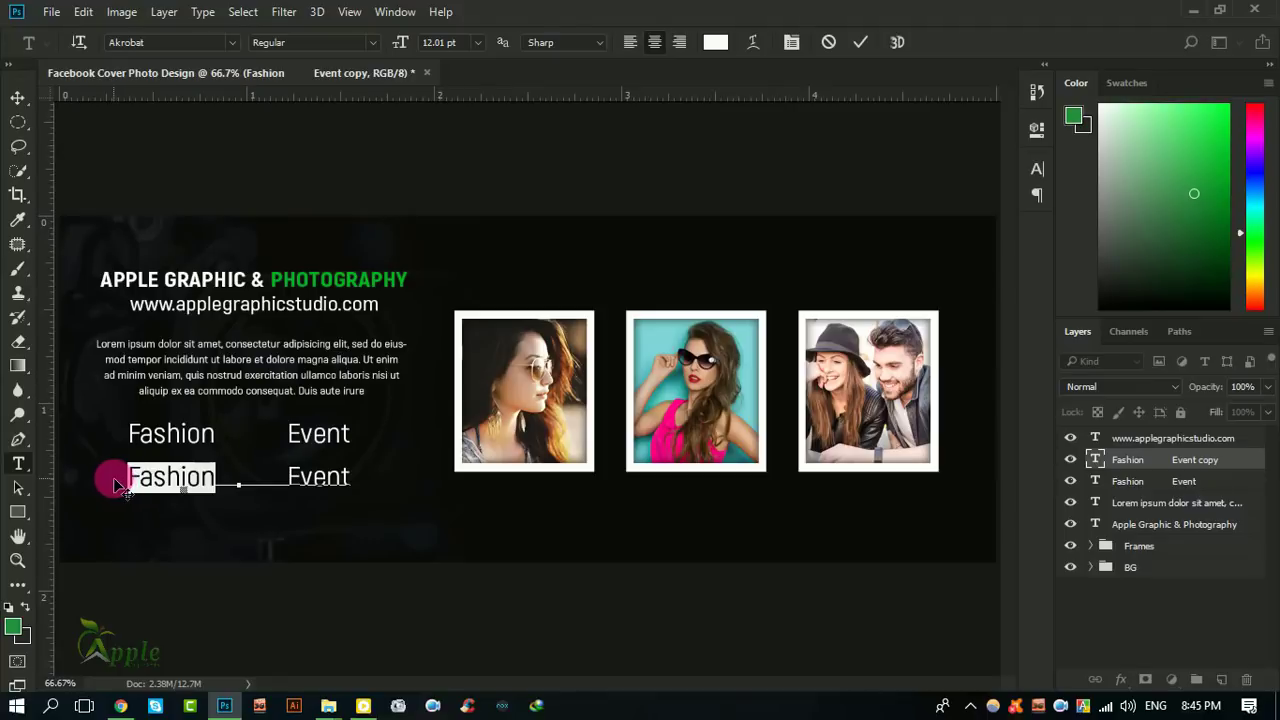
type("Wedding")
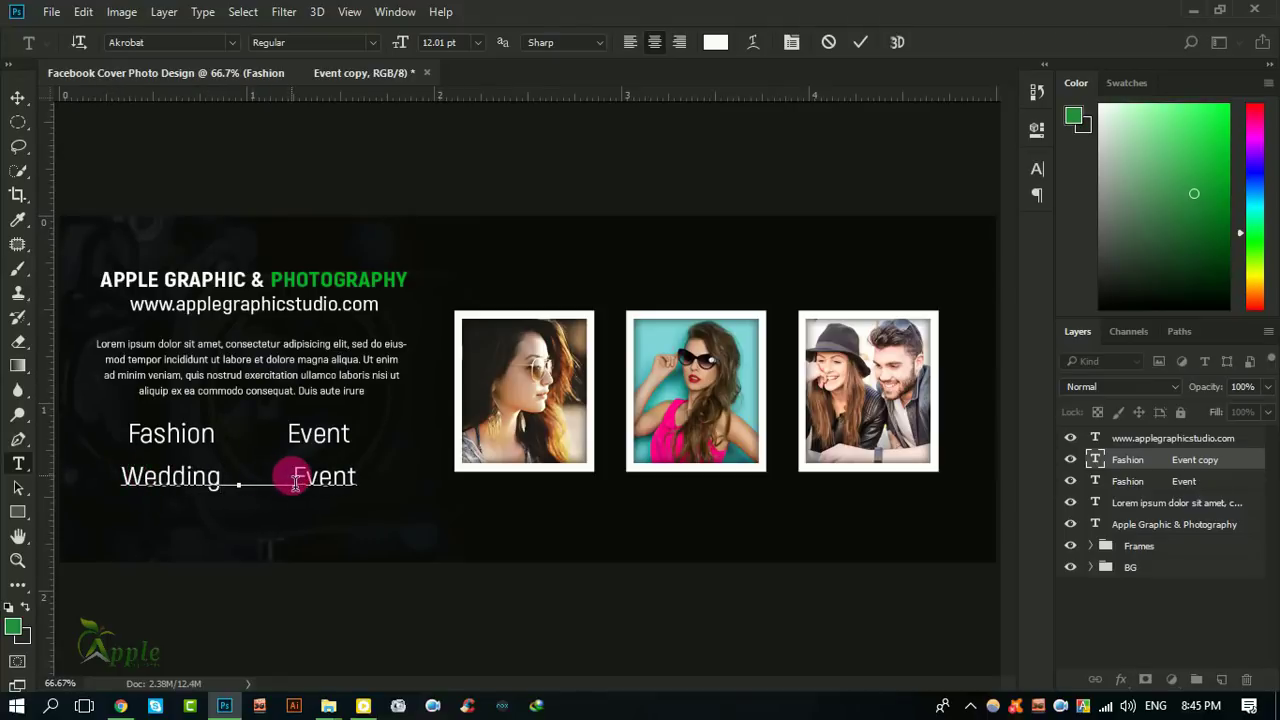
left_click_drag(284, 478, 367, 491)
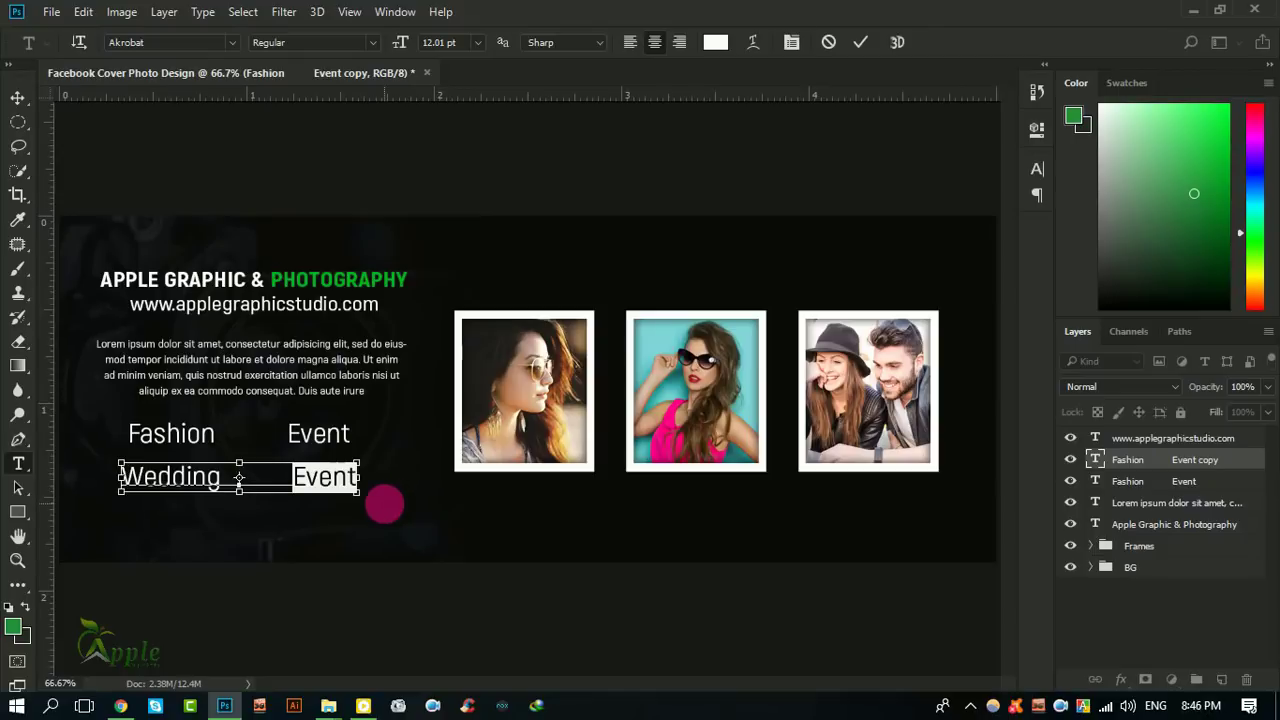
type("Travell")
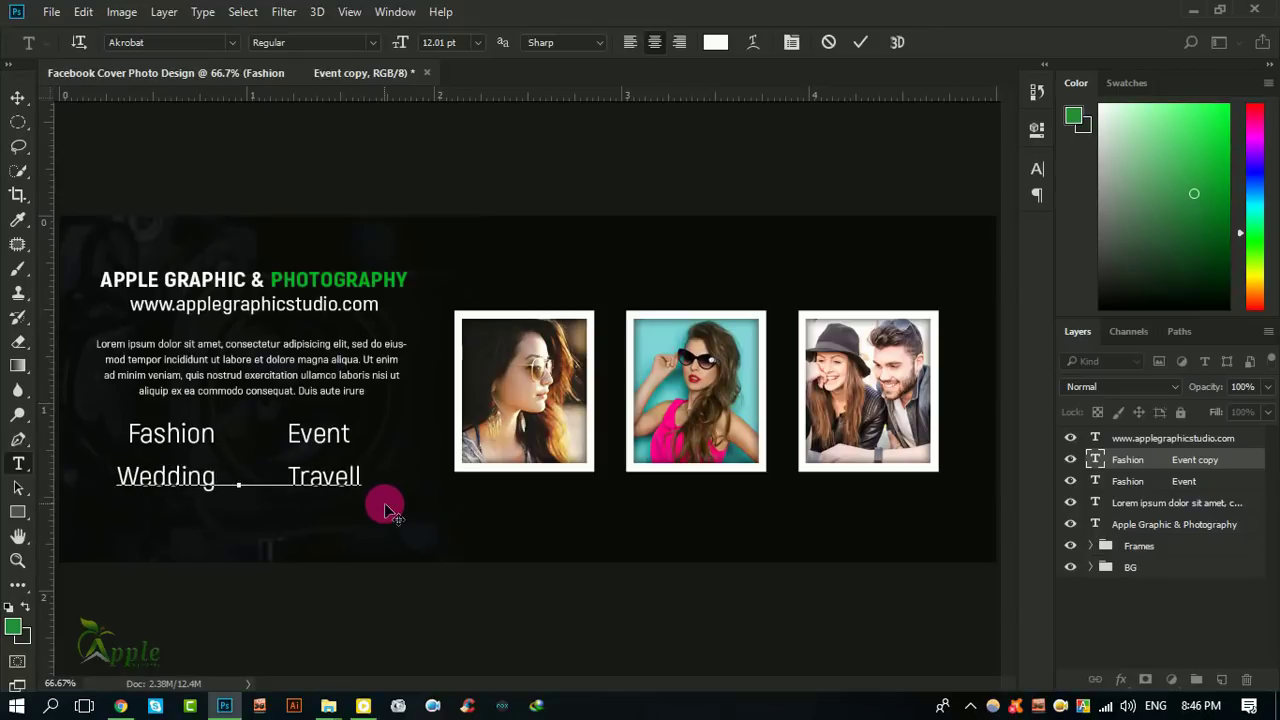
left_click(861, 42)
Step: Duplicate the Wedding Travell line once more below itself
left_click(18, 97)
left_click(18, 511)
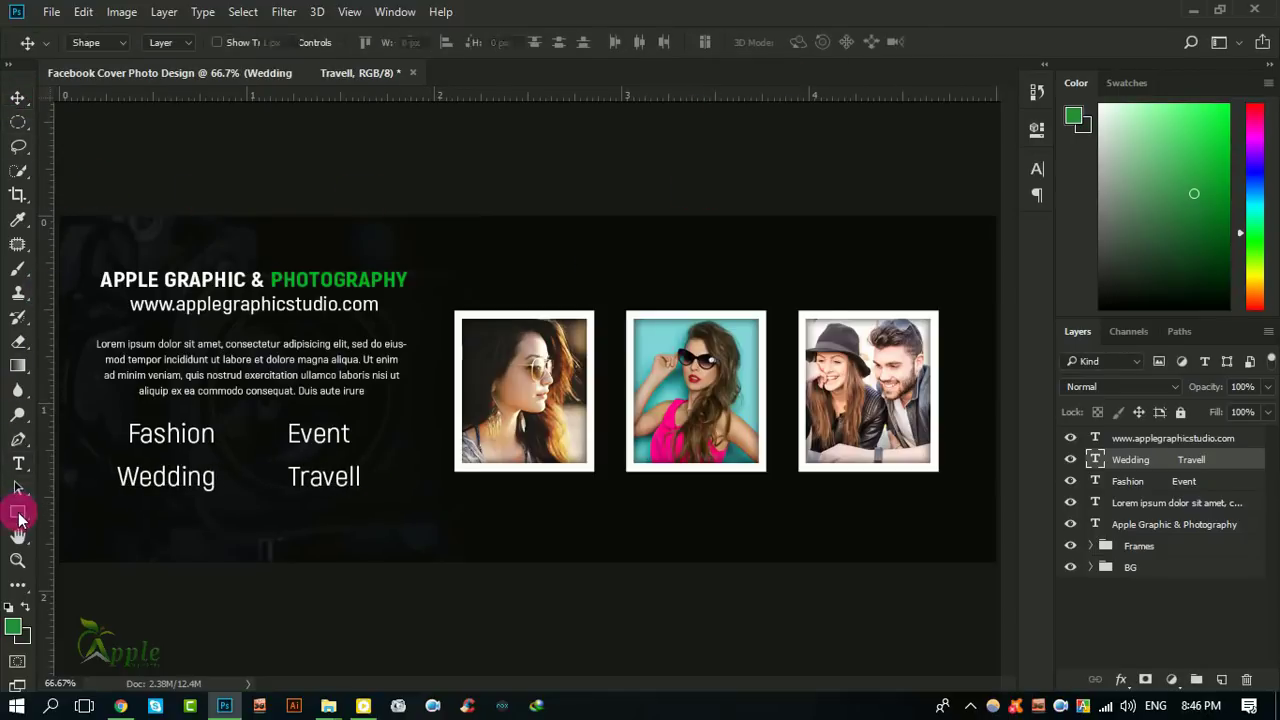
left_click(18, 99)
left_click_drag(293, 490, 293, 530)
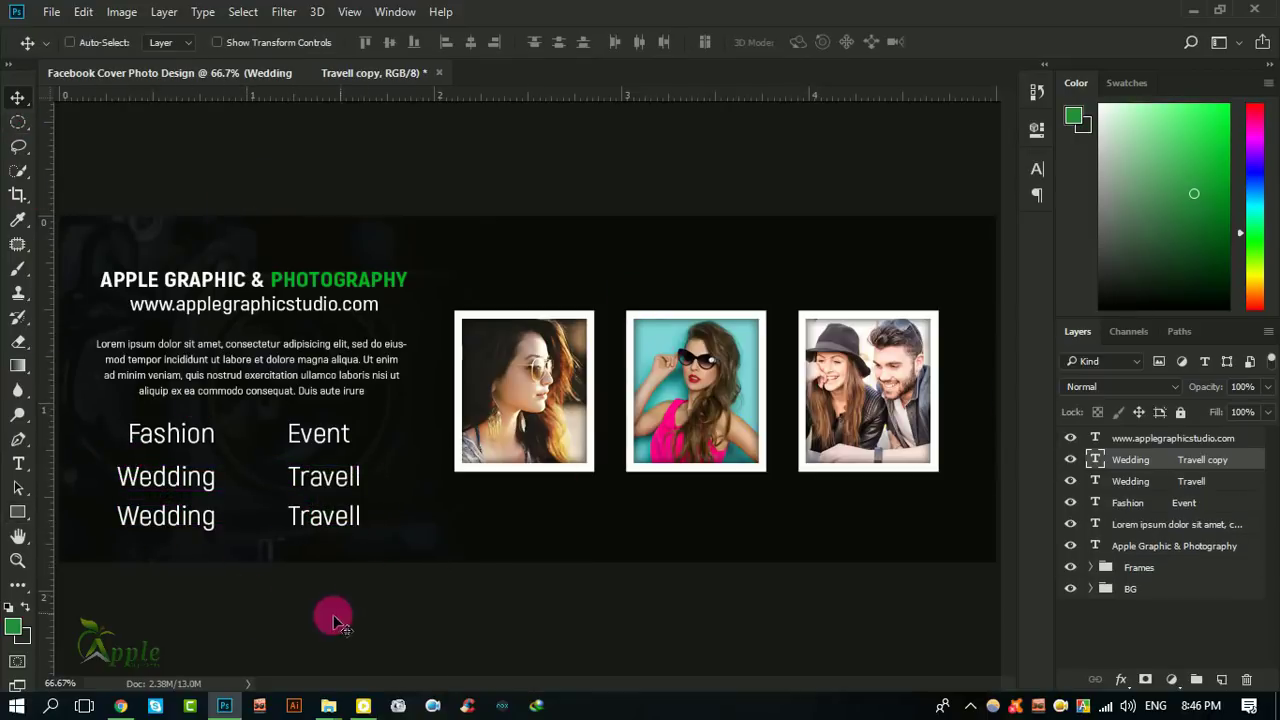
Step: Retype the bottom copy as 'Family Photography' and remove the extra spaces between the words
left_click(18, 463)
left_click(186, 516)
left_click_drag(118, 516, 228, 516)
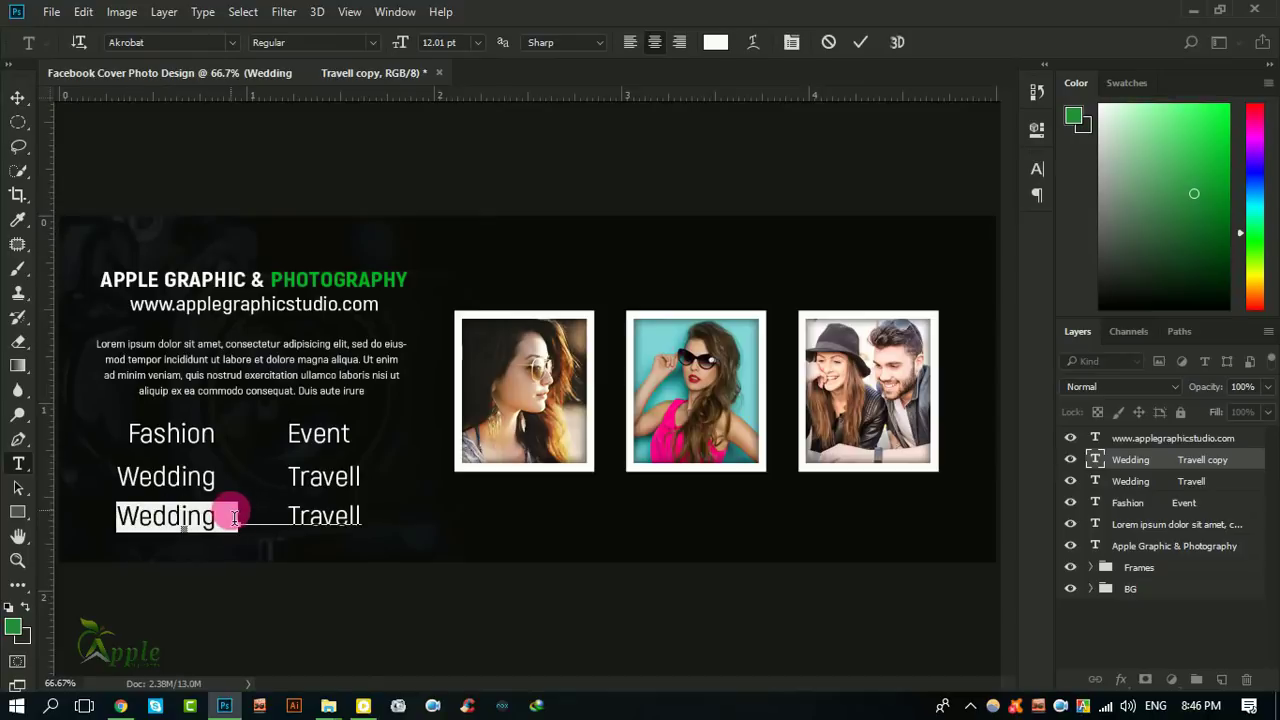
left_click(220, 522)
double_click(220, 522)
type("Famil")
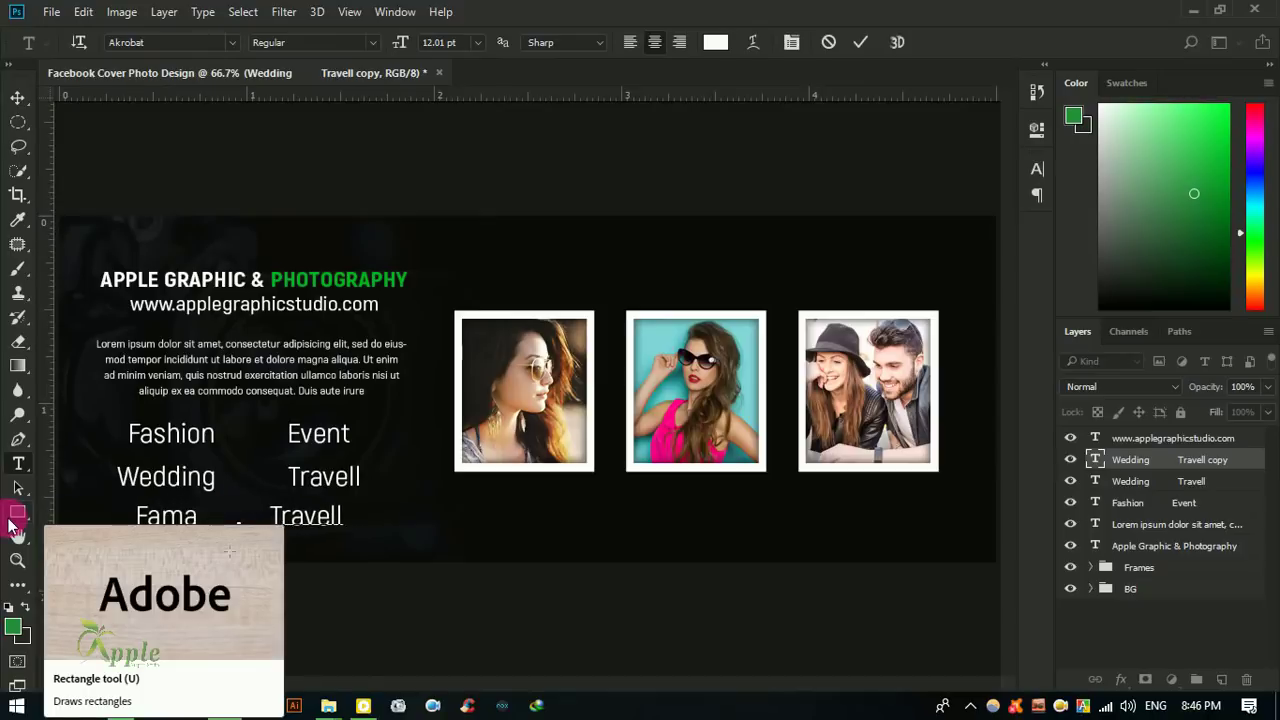
type("y")
left_click_drag(297, 514, 380, 514)
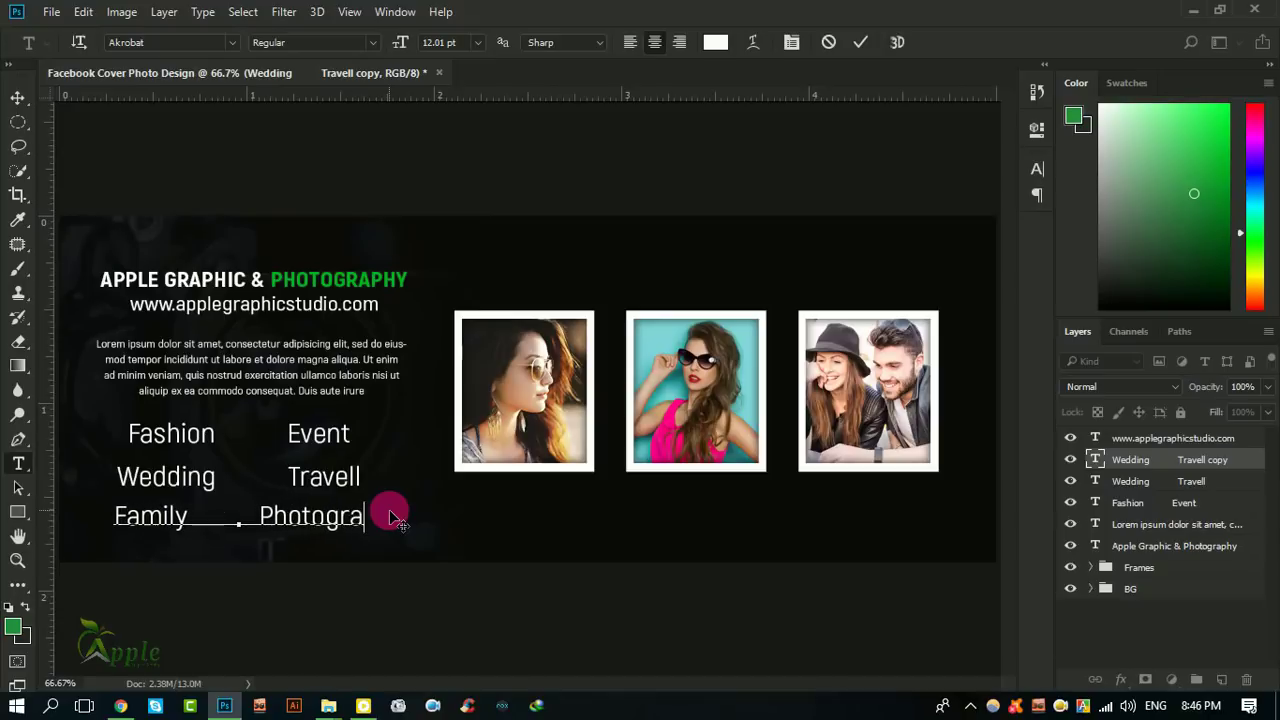
type("hy")
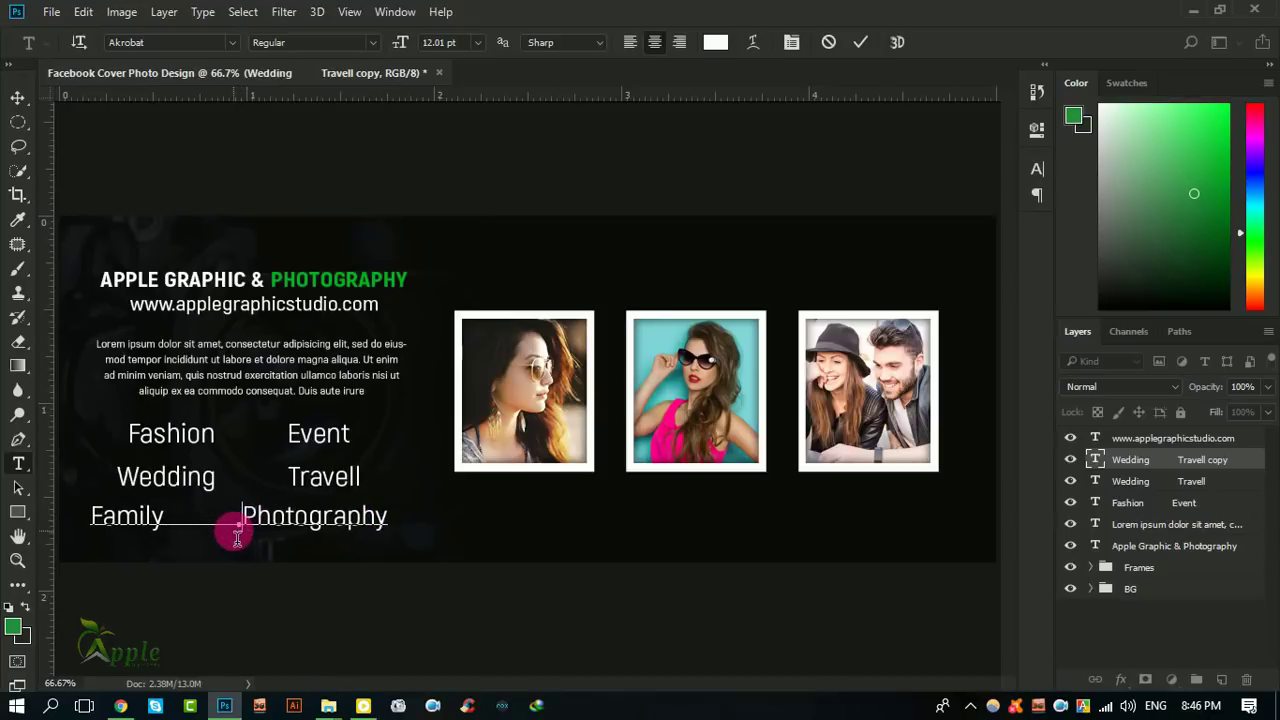
key("BackSpace")
key("BackSpace")
key("BackSpace")
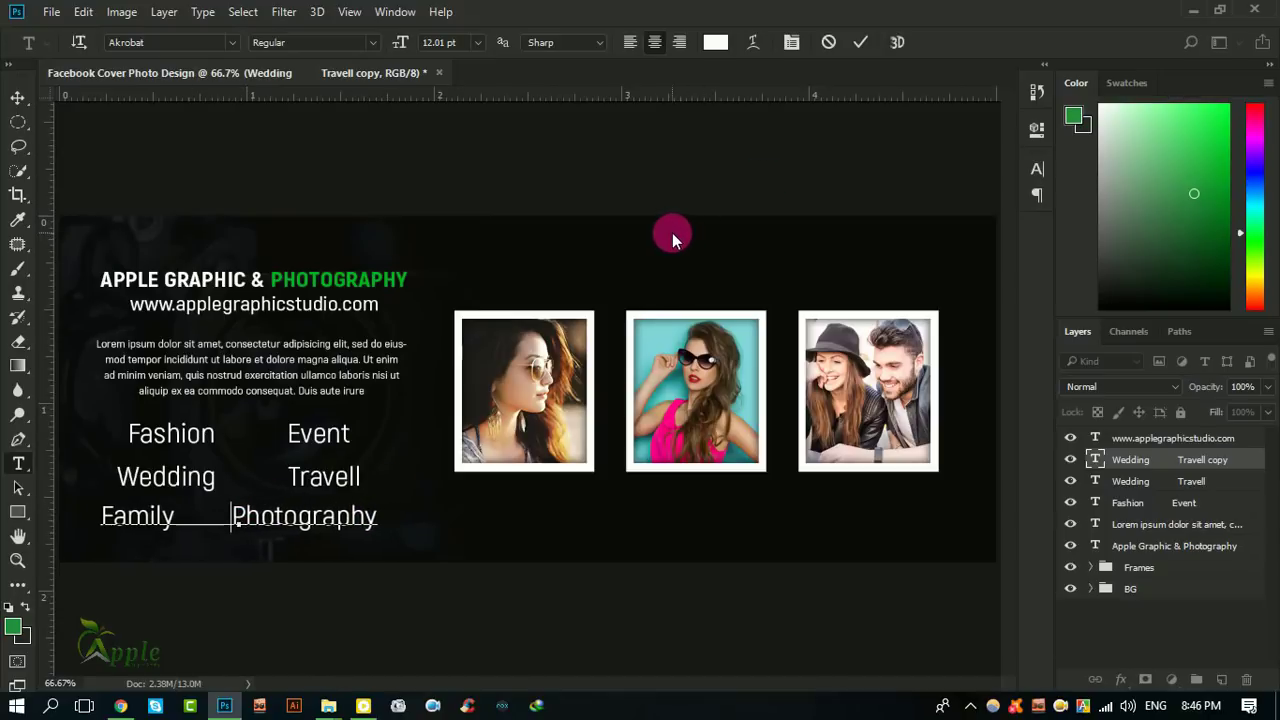
left_click(856, 40)
Step: Nudge the Family Photography line with the arrow keys to line it up
key("v")
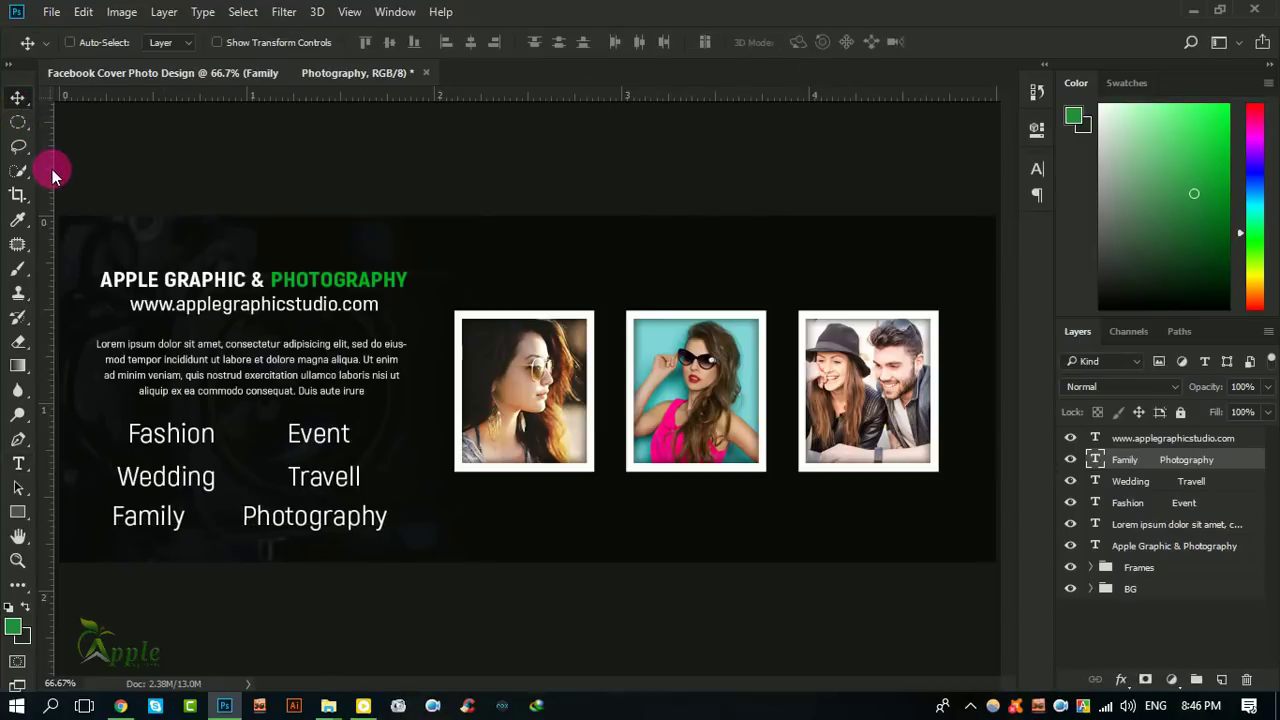
key("Left")
key("Left")
key("Left")
key("Left")
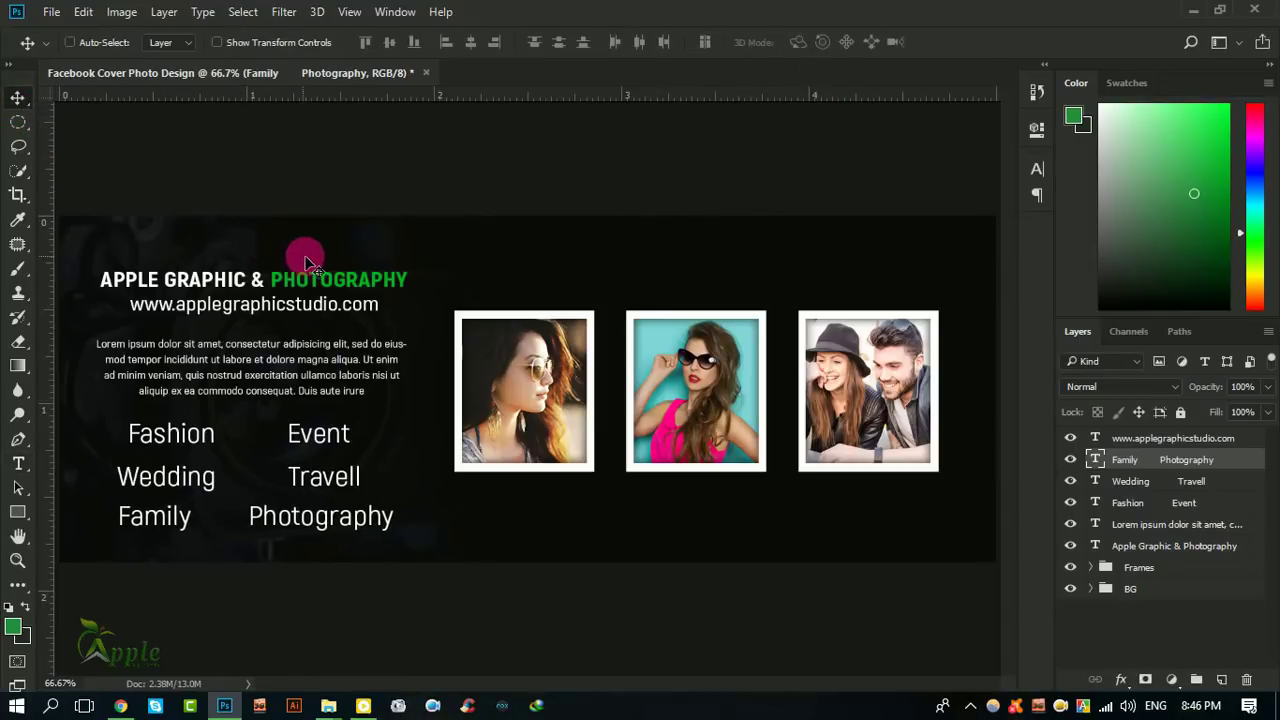
key("Right")
key("Right")
key("Right")
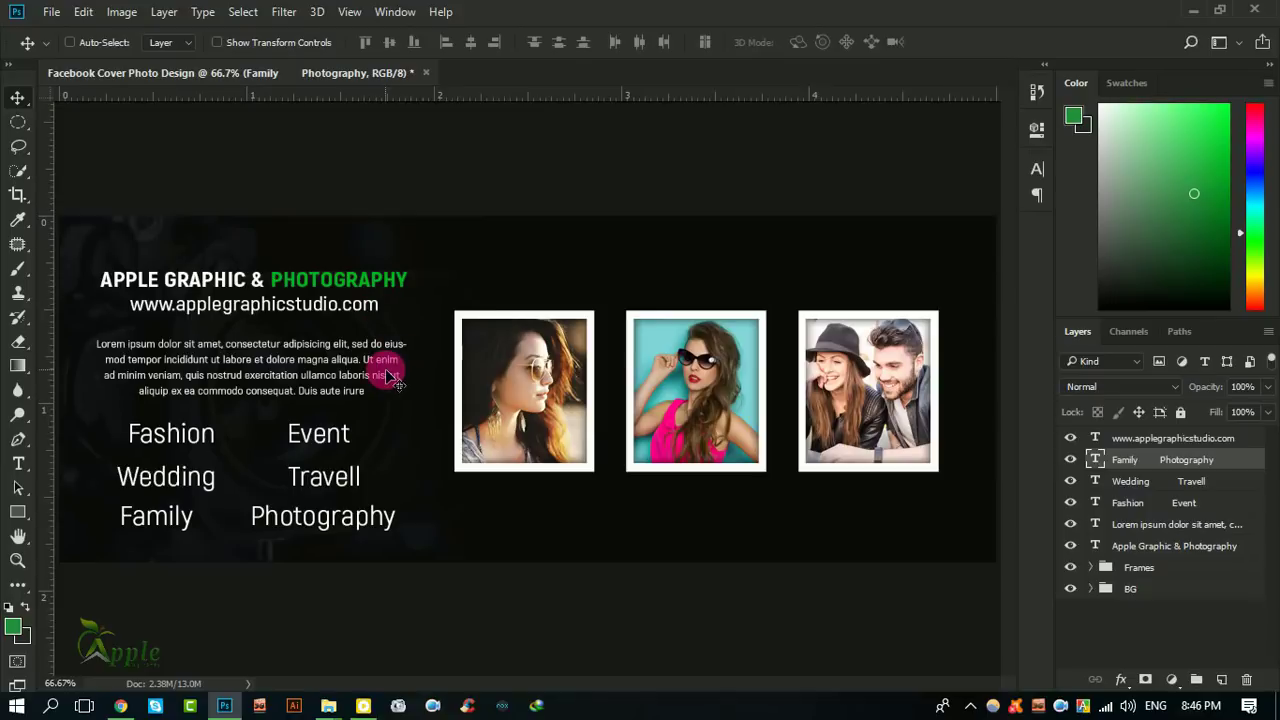
key("Right")
key("Right")
key("Right")
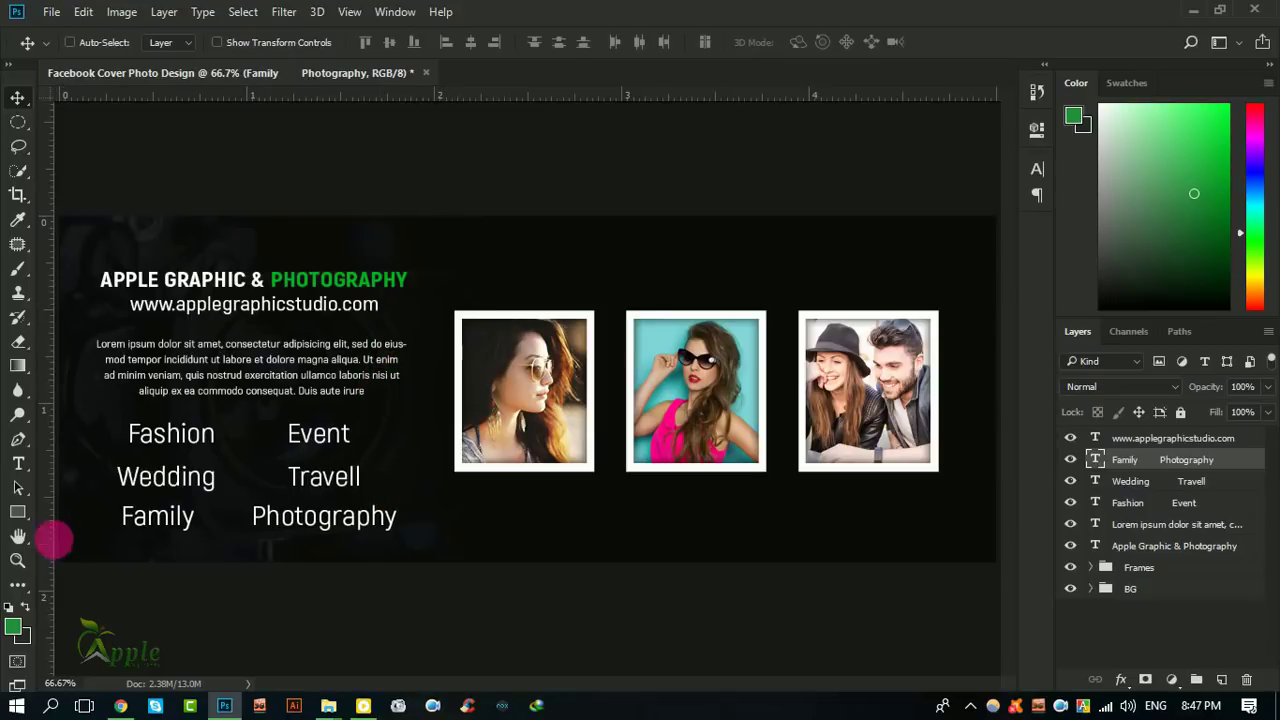
Step: Add a vertical guide at the category list's left edge and compare the rows against it
mouse_move(50, 532)
left_mouse_down()
mouse_move(117, 536)
mouse_move(178, 513)
left_mouse_up()
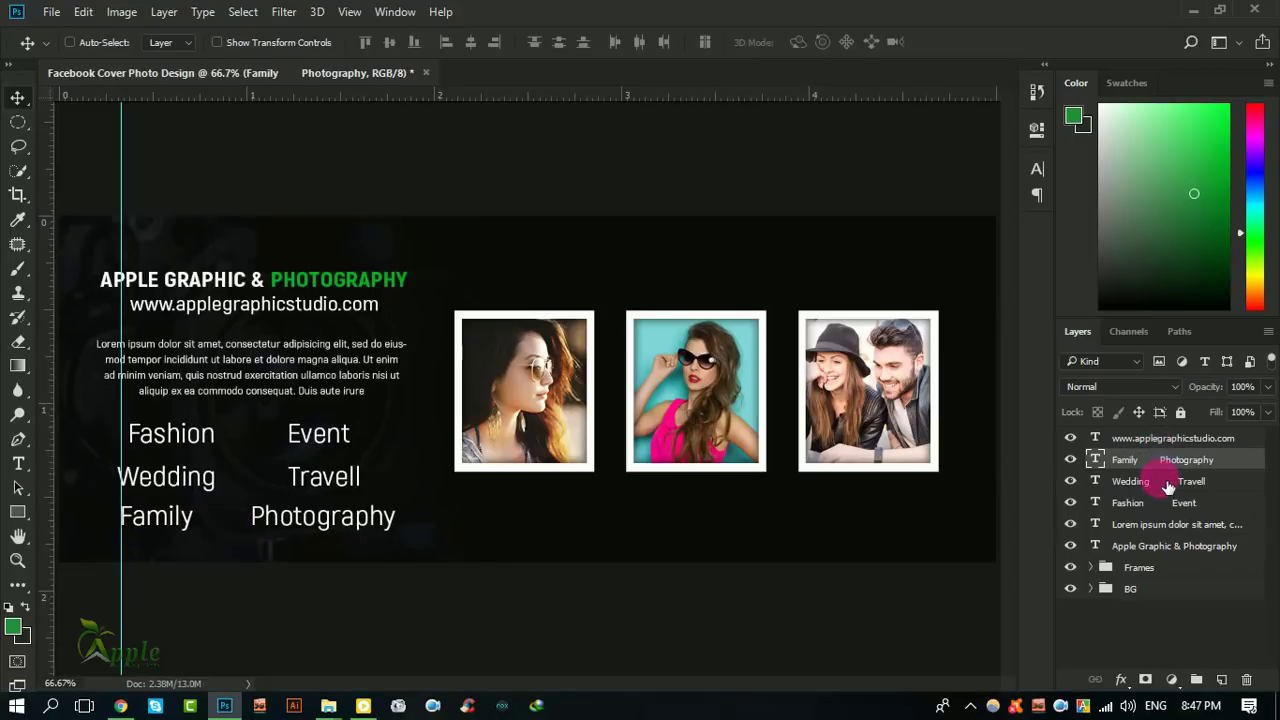
left_click(1095, 486)
left_click(1070, 490)
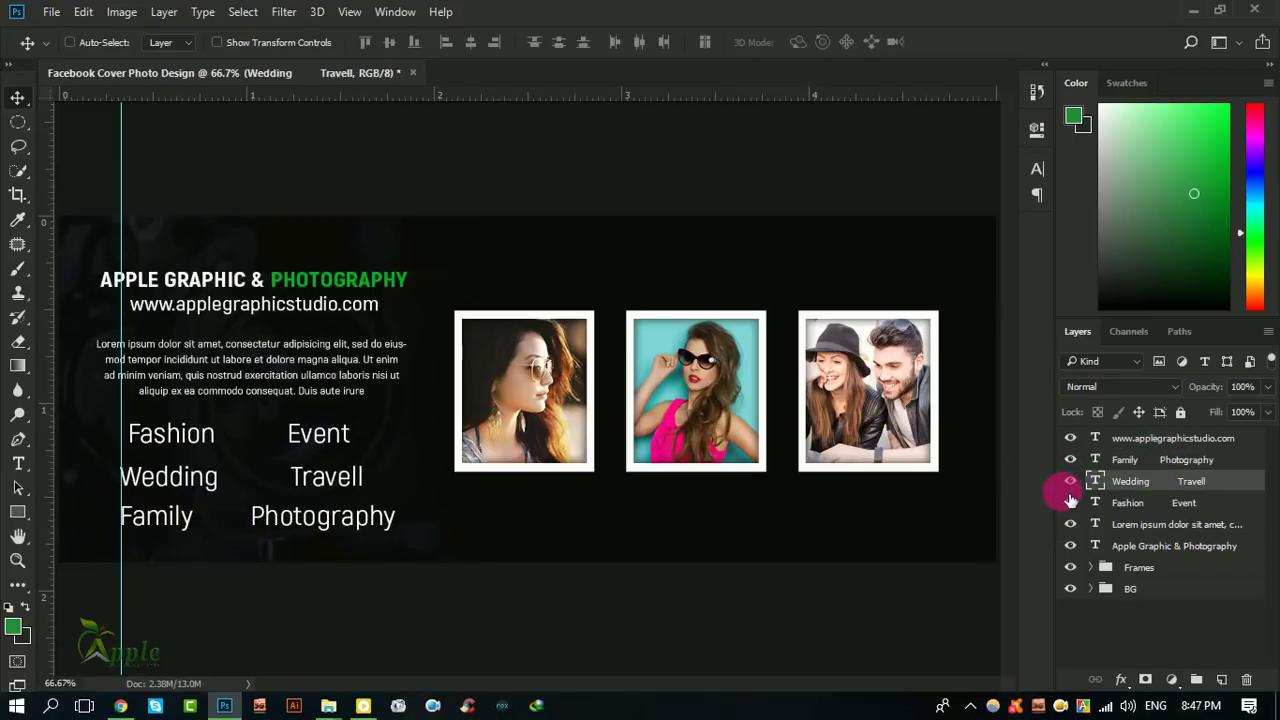
left_click(1070, 490)
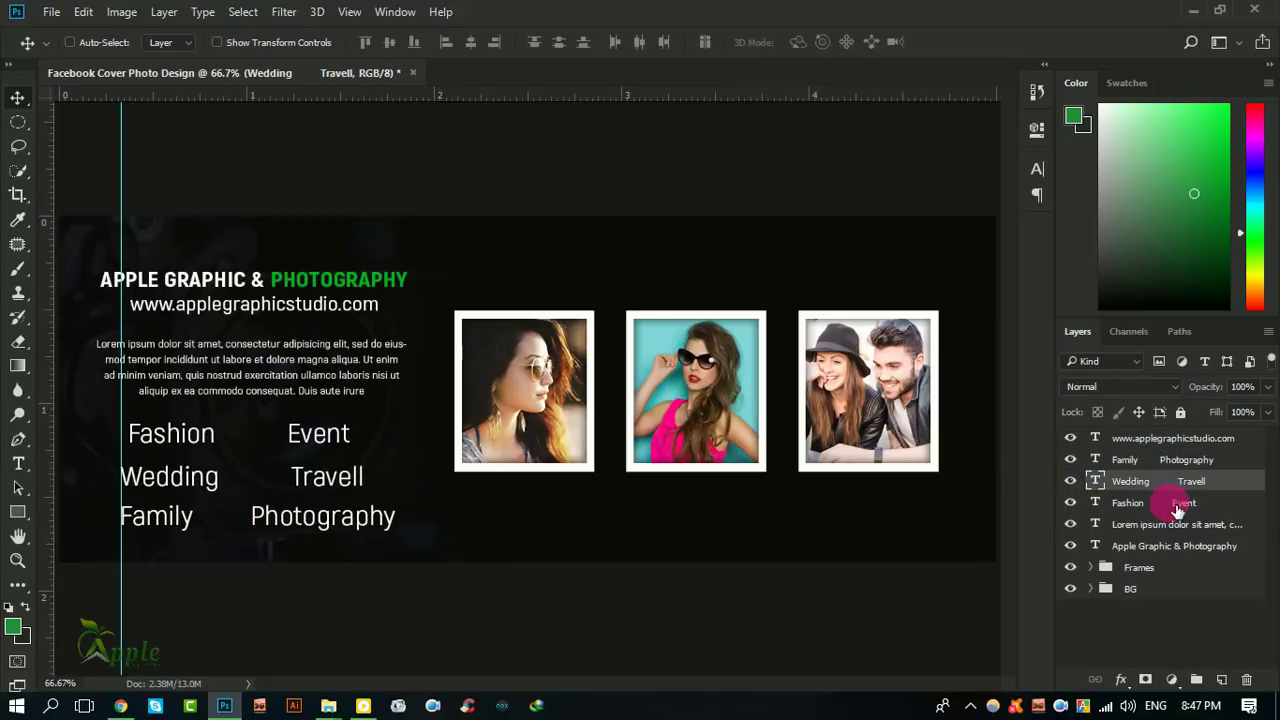
left_click(1100, 503)
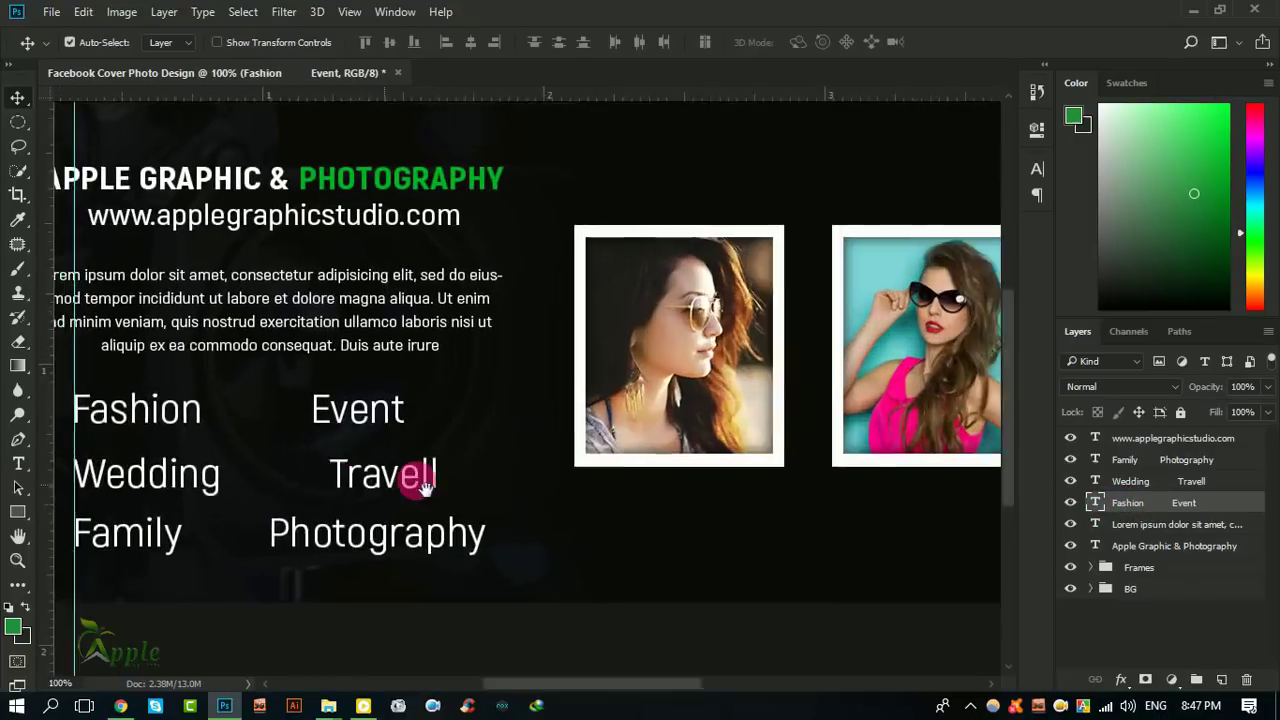
Step: Zoom in and add a second vertical guide at the second column's edge
key("ctrl+plus")
left_click_drag(51, 457, 576, 490)
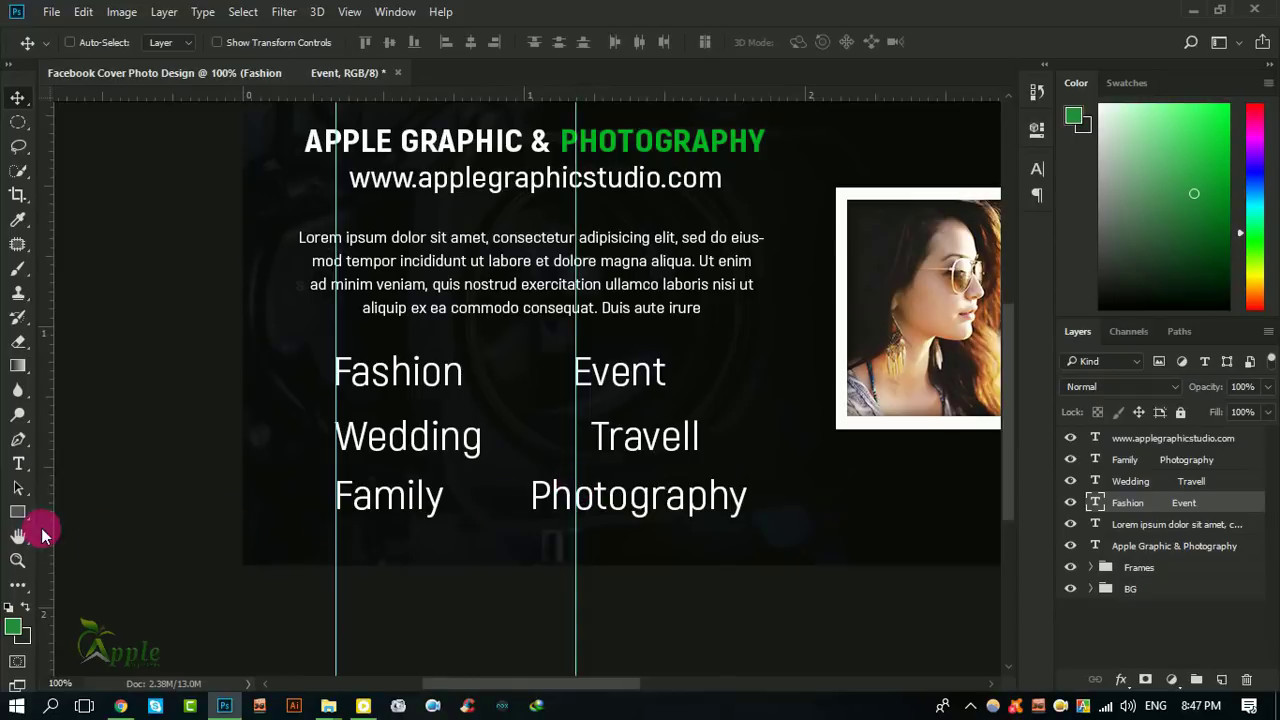
left_click(18, 463)
left_click(1150, 481)
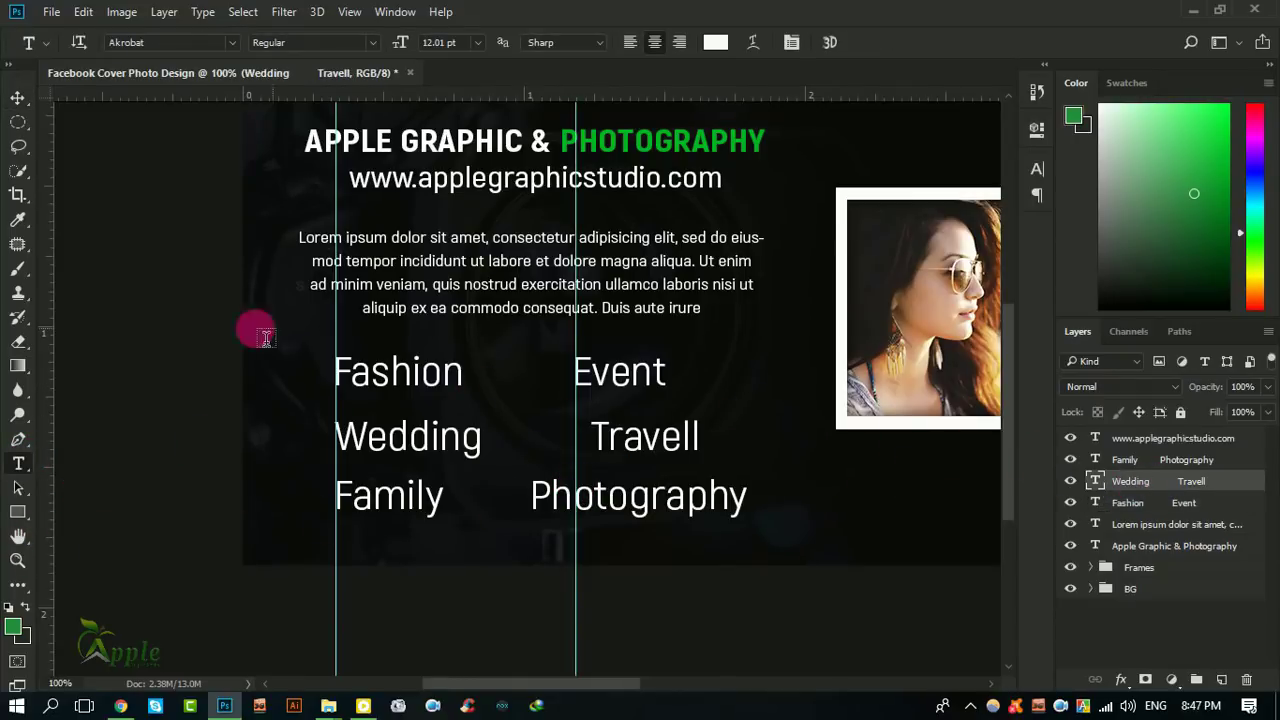
left_click(18, 97)
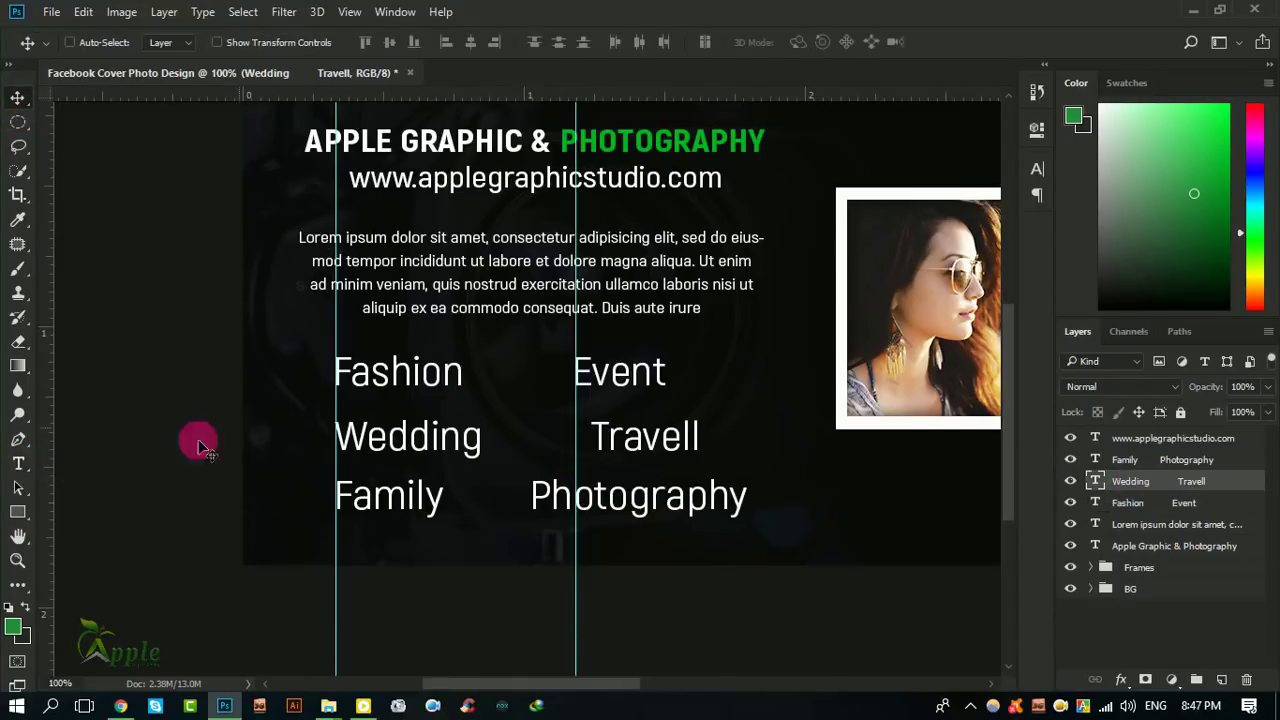
left_click(18, 463)
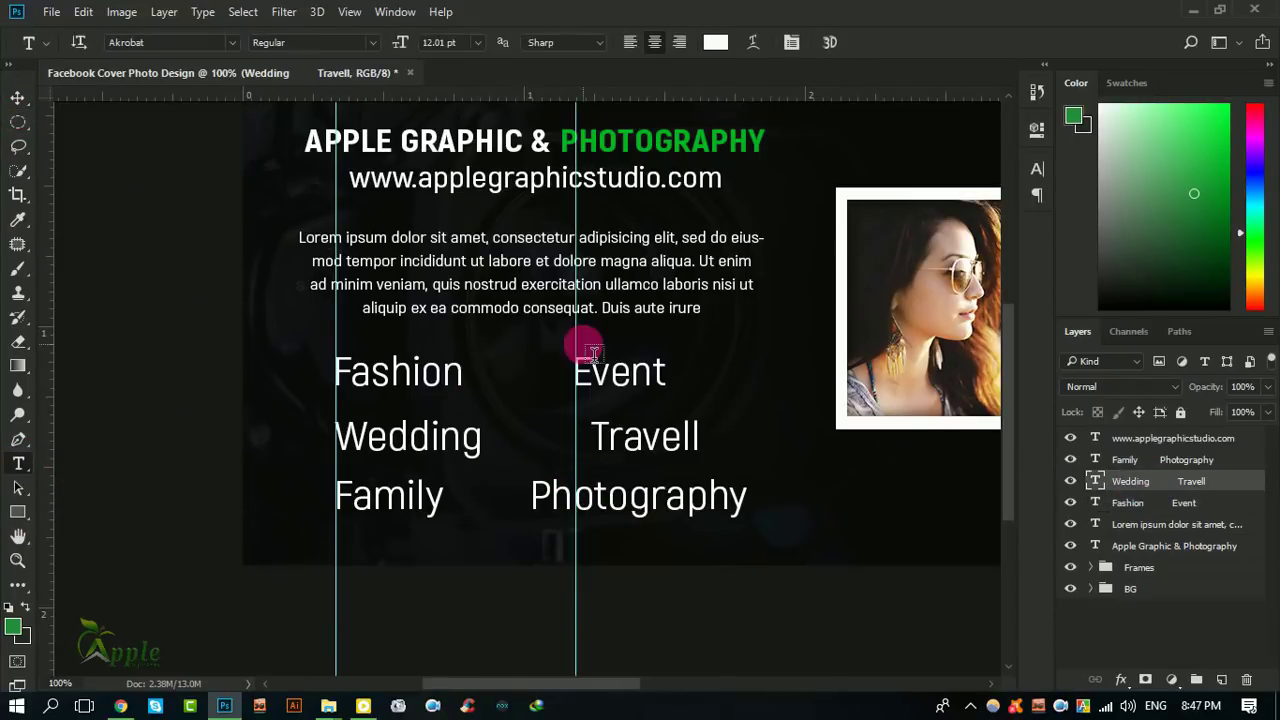
Step: Change the text alignment of the Wedding Travell, Family Photography and Fashion Event lines
left_click(630, 42)
left_click(1196, 462)
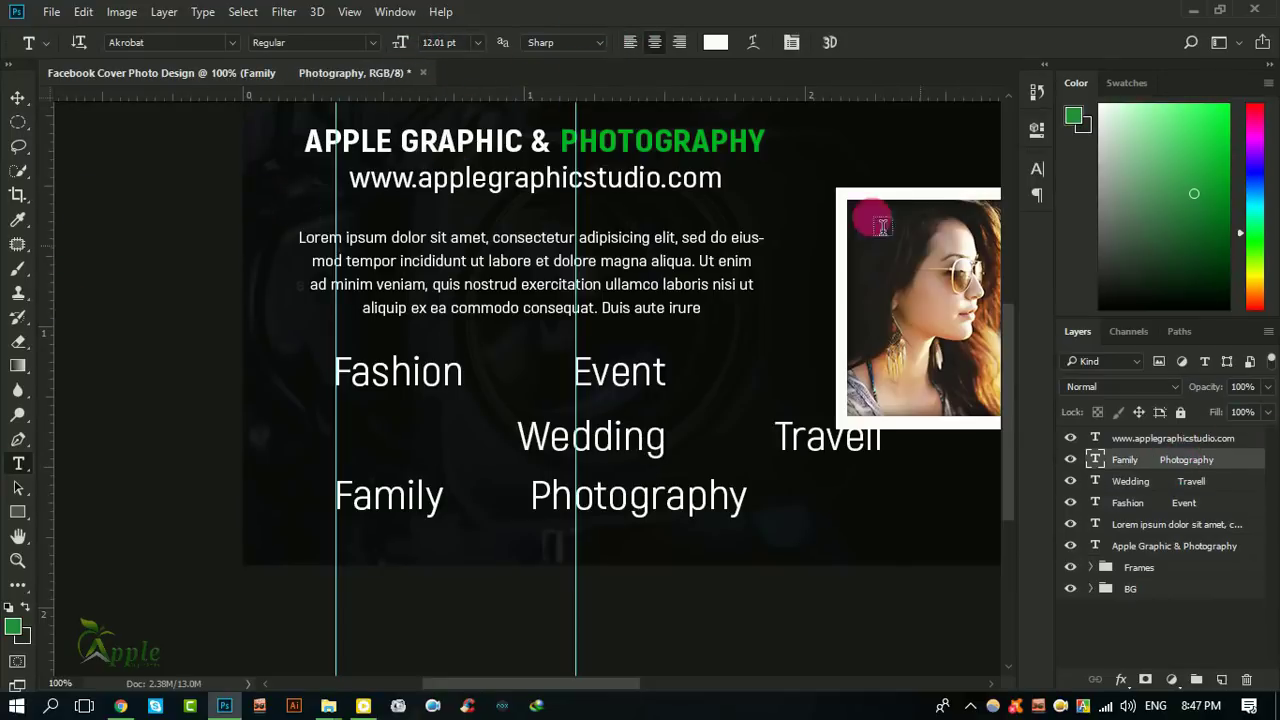
left_click(632, 42)
left_click(1171, 502)
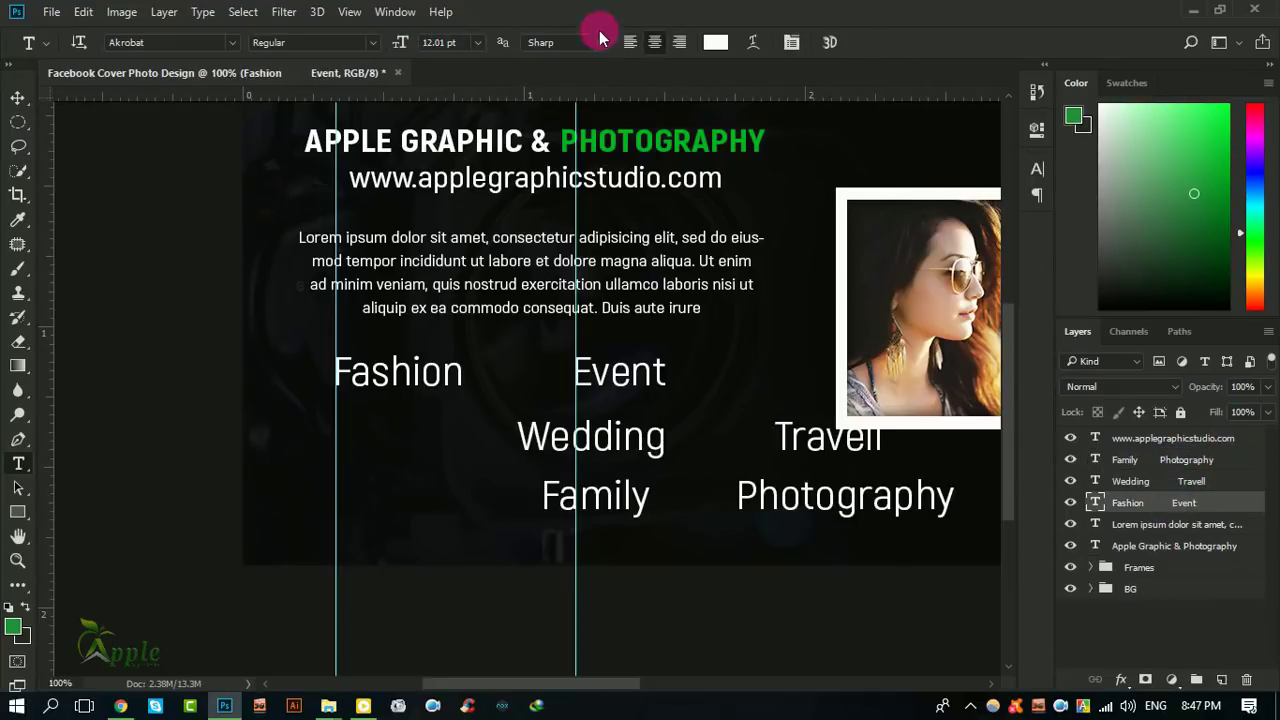
left_click(630, 42)
Step: Move the category lines left so Fashion, Wedding and Family align with the left guide
left_click(18, 100)
left_click(1190, 462, "shift")
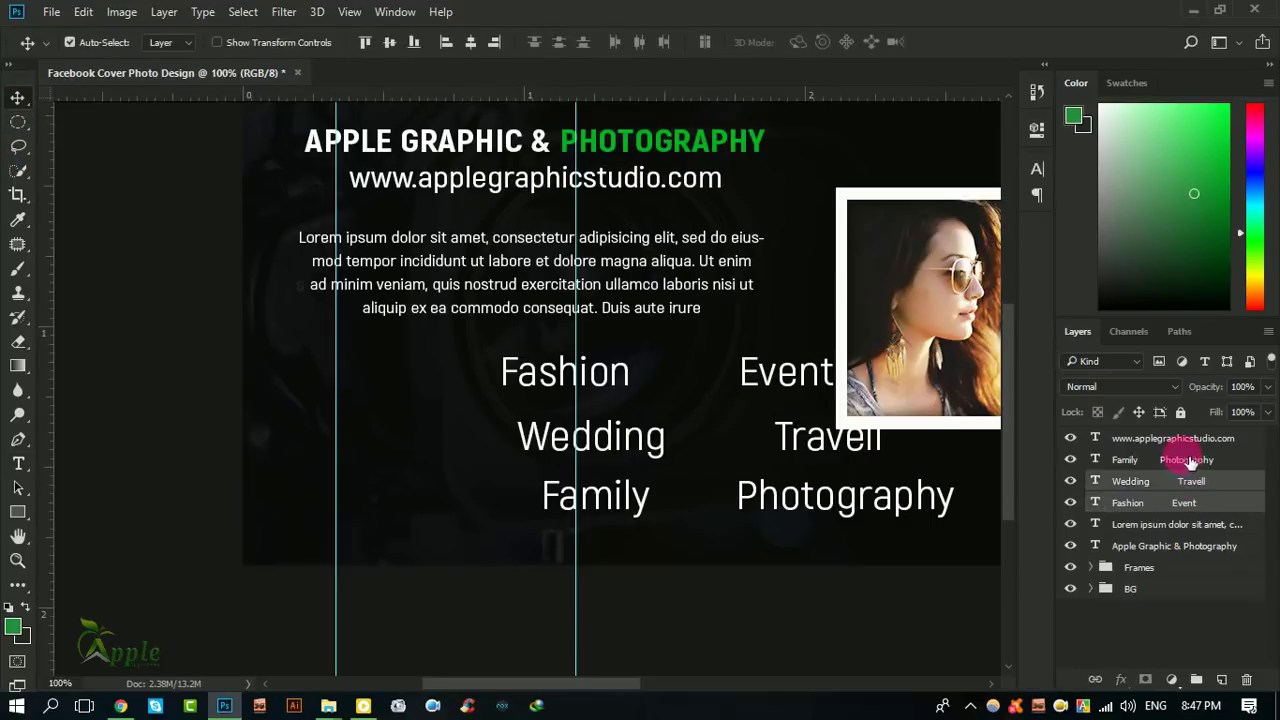
left_click_drag(751, 446, 558, 446)
key("ctrl+z")
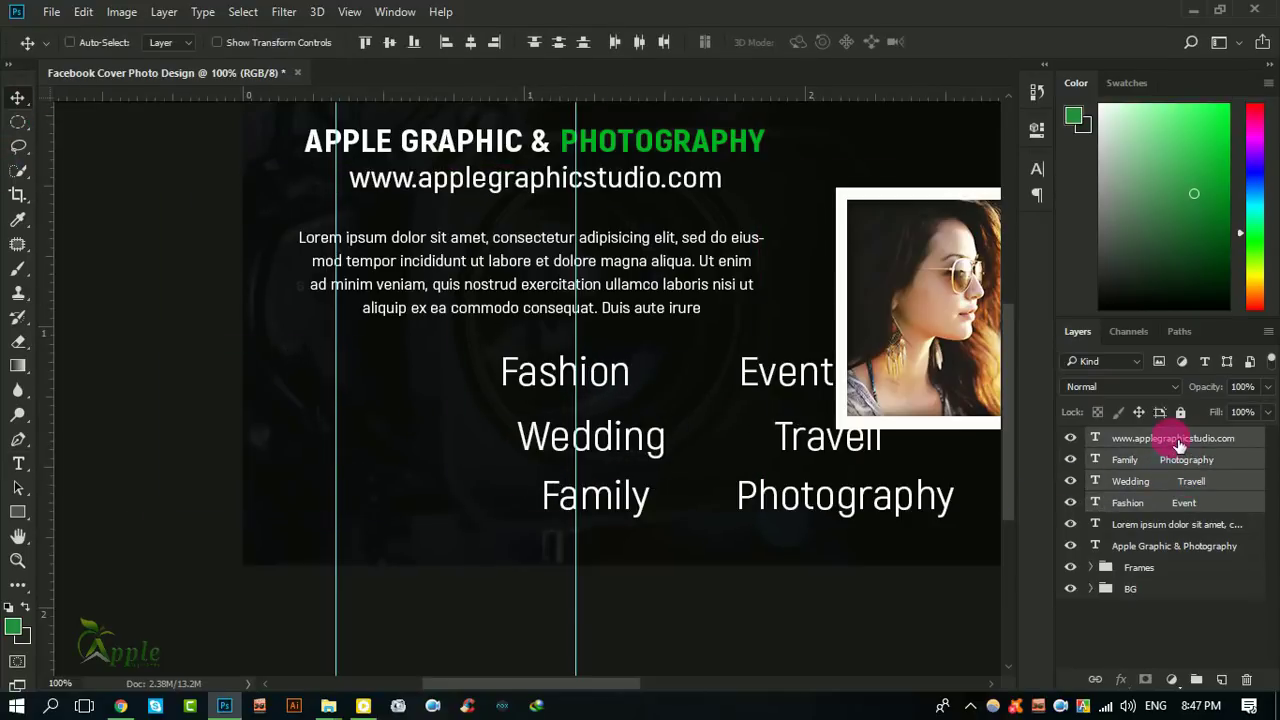
left_click_drag(714, 486, 547, 486)
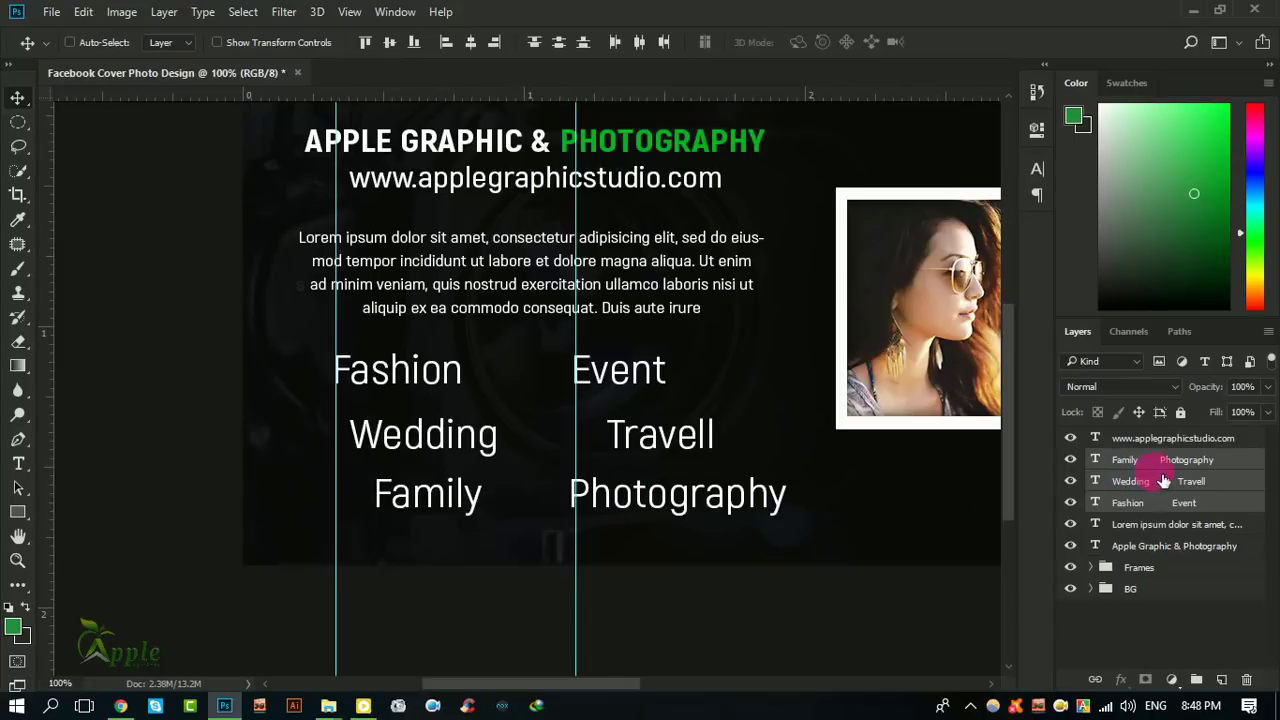
left_click(1150, 503, "ctrl")
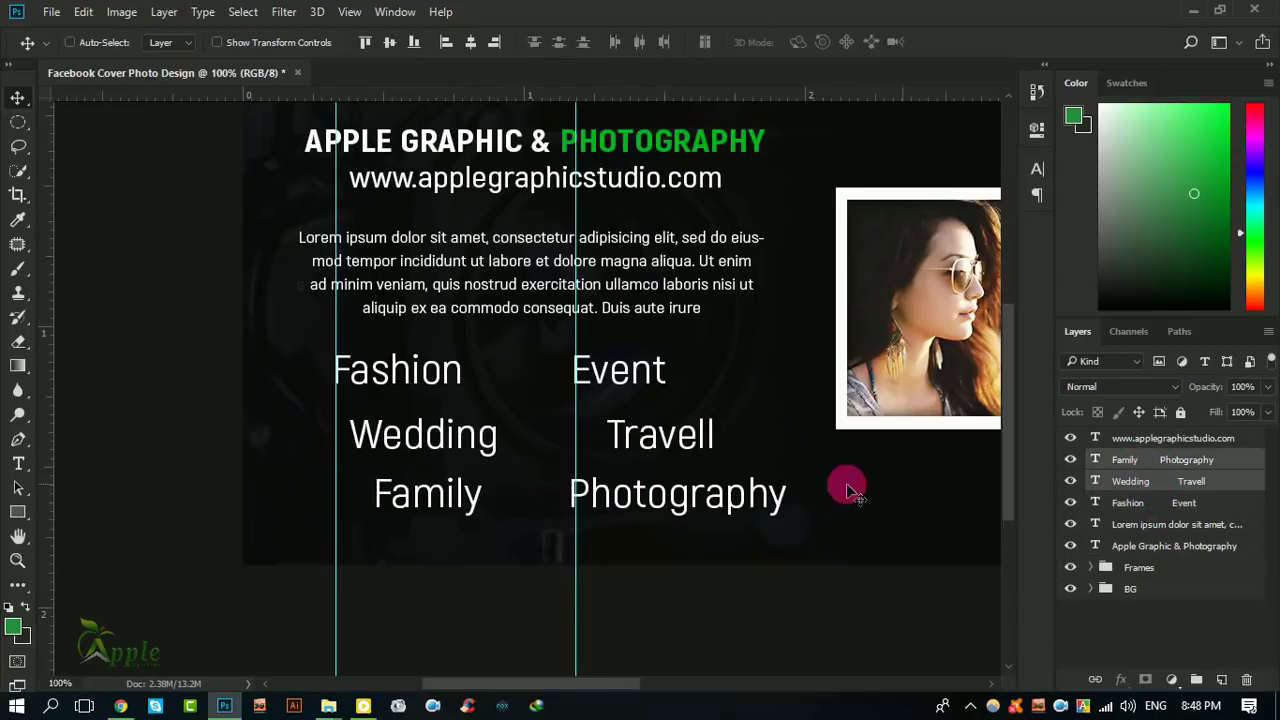
left_click_drag(693, 485, 680, 485)
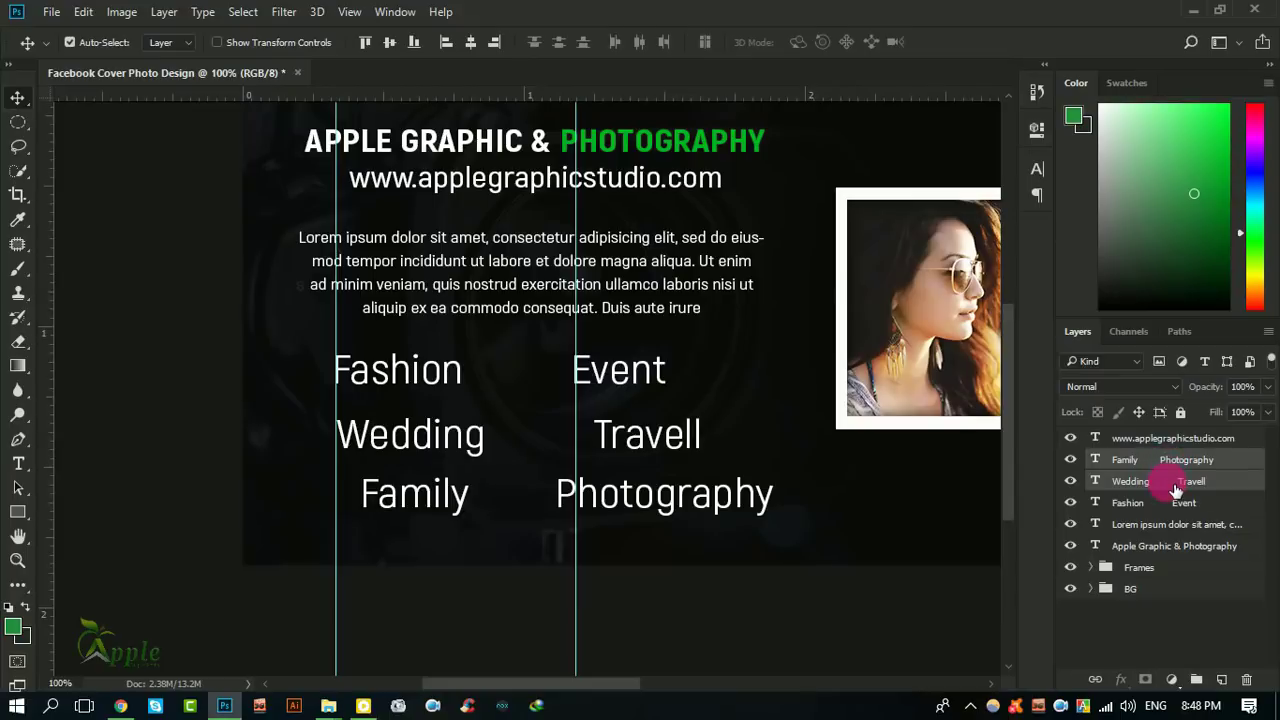
left_click(1125, 459)
left_click_drag(614, 491, 588, 491)
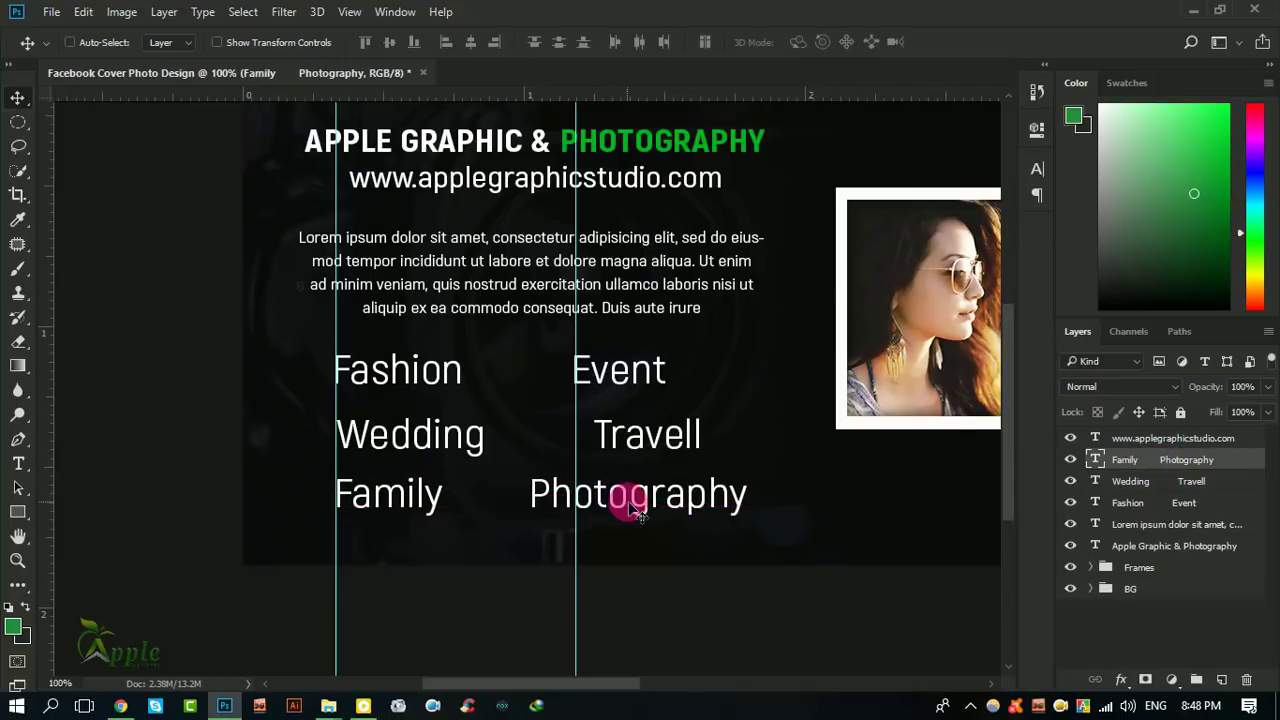
Step: Adjust word spacing so Photography and Travell line up under Event
left_click(18, 463)
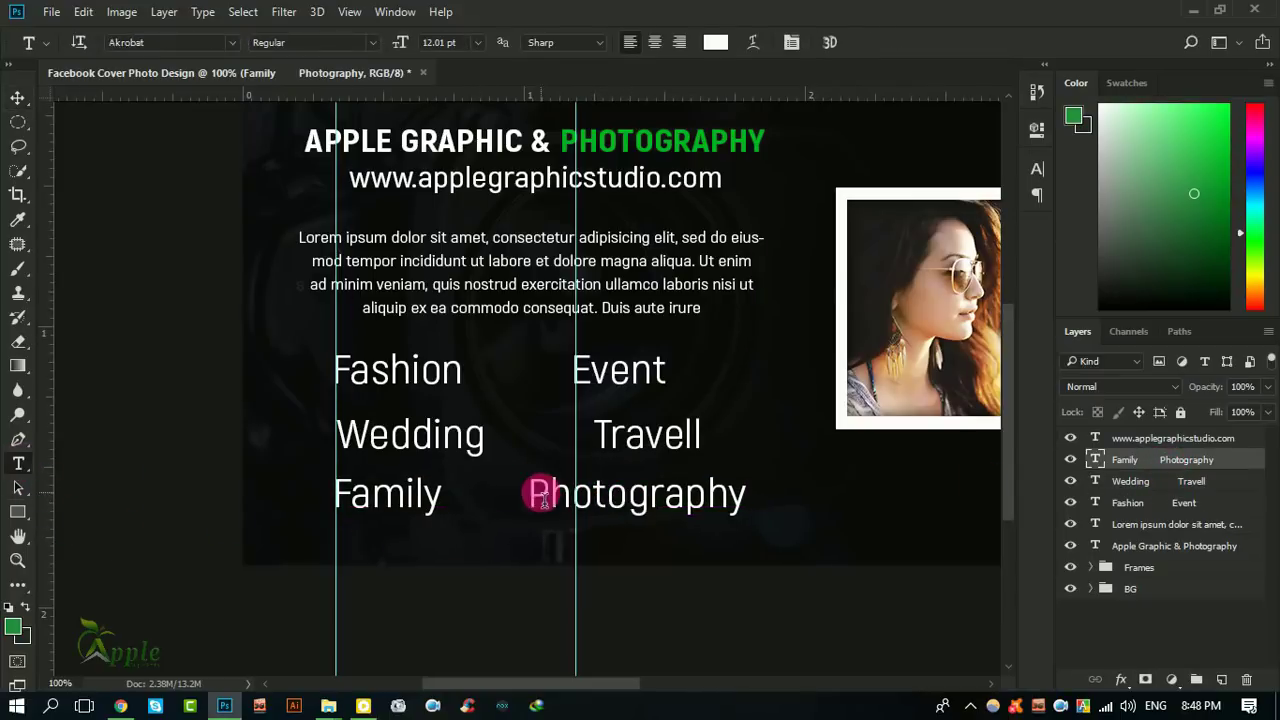
left_click(540, 497)
key("BackSpace")
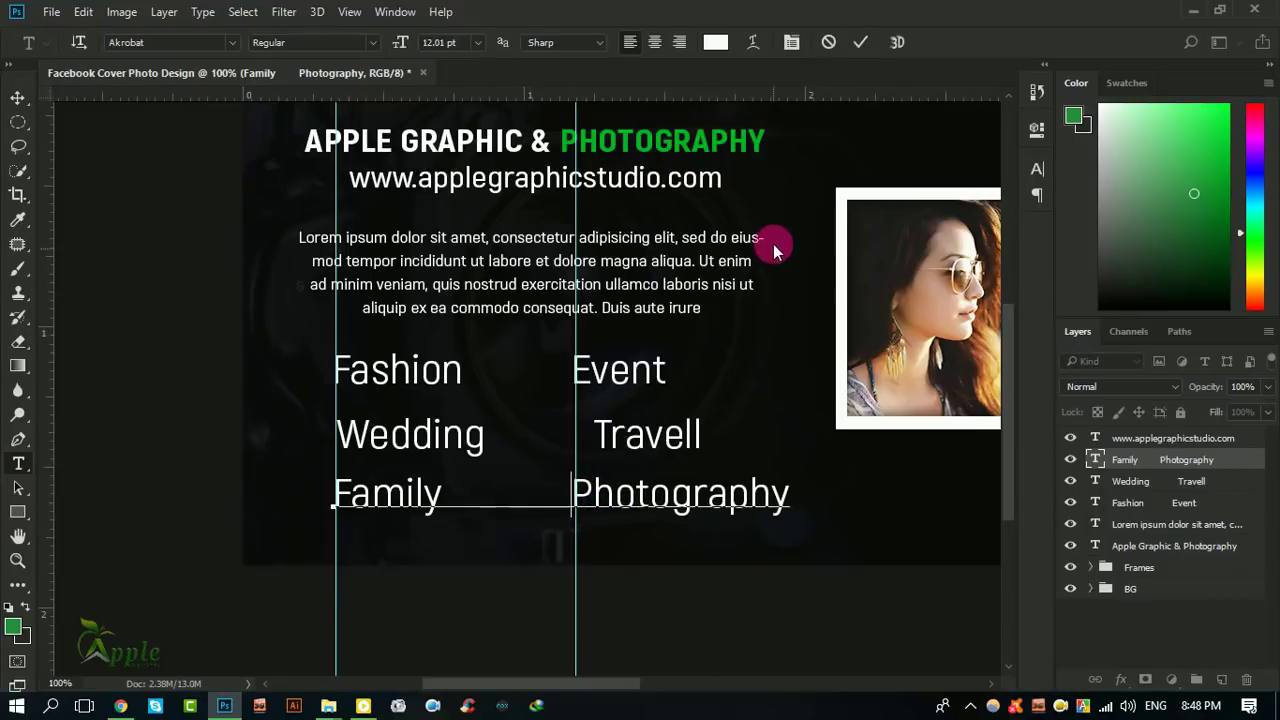
left_click(860, 42)
left_click(594, 434)
key("BackSpace")
key("BackSpace")
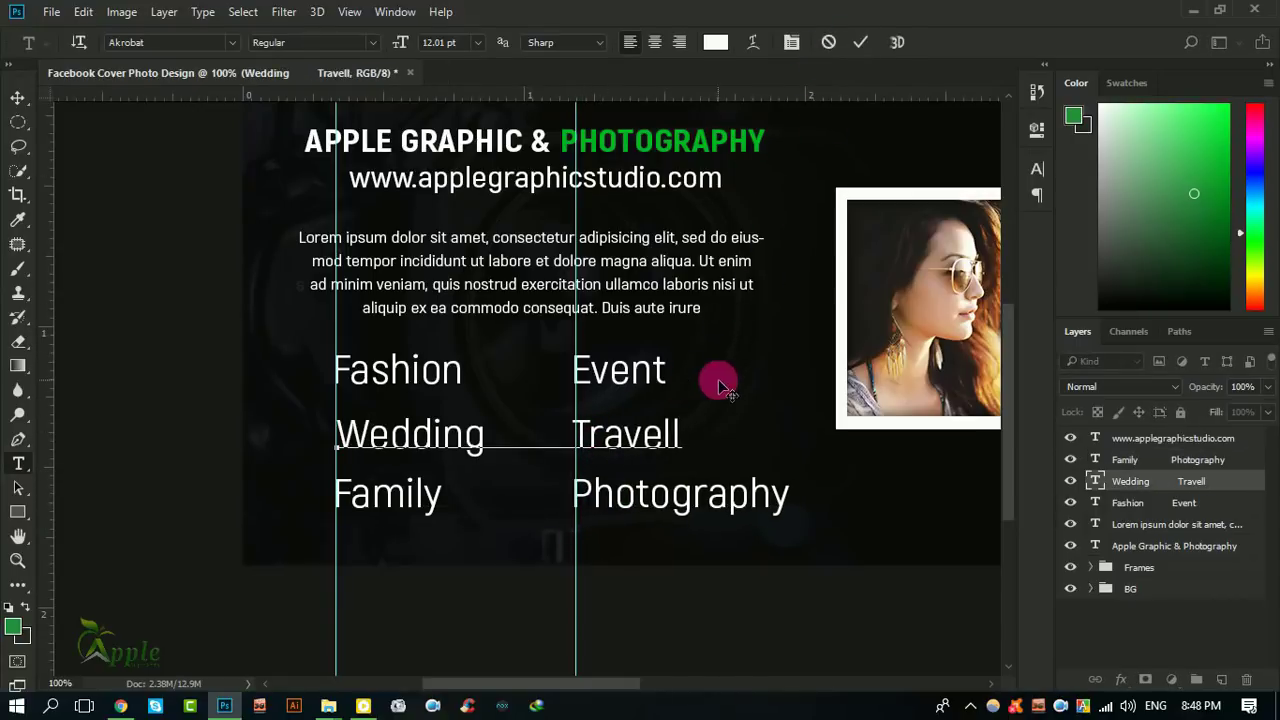
left_click(860, 42)
Step: Remove both vertical guides and select the three category lines
left_click(18, 97)
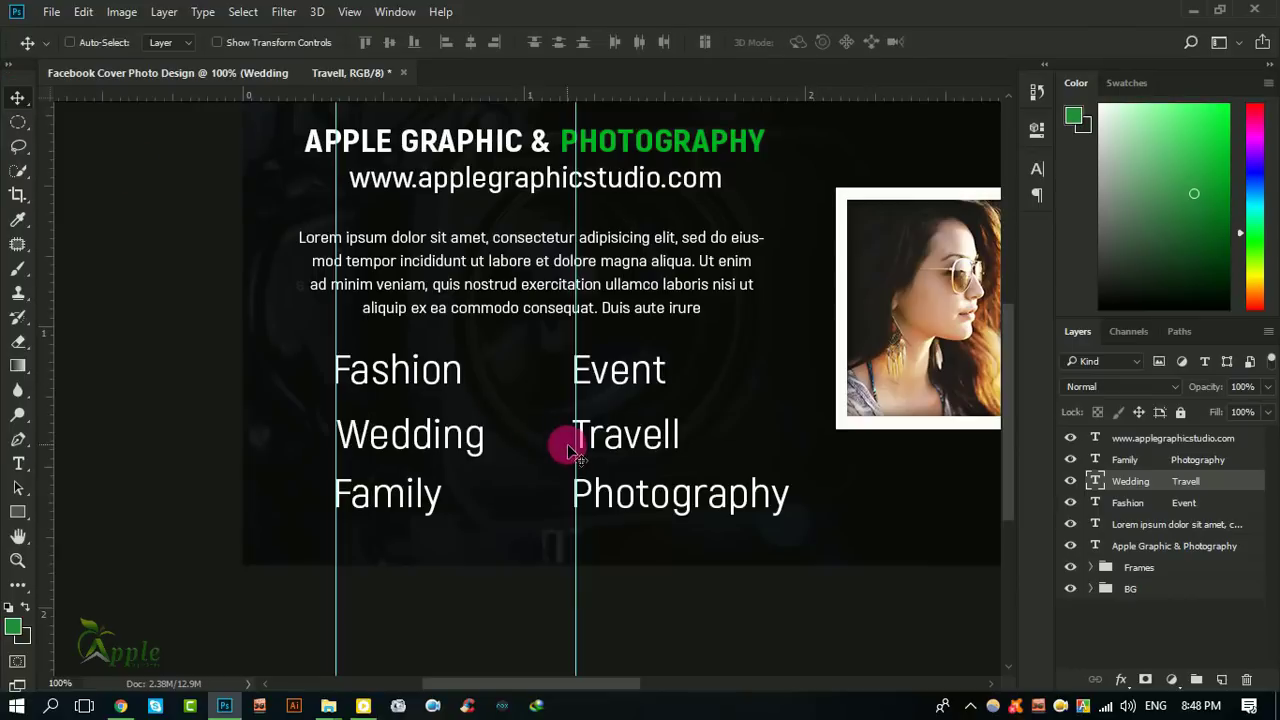
left_click_drag(581, 451, 40, 364)
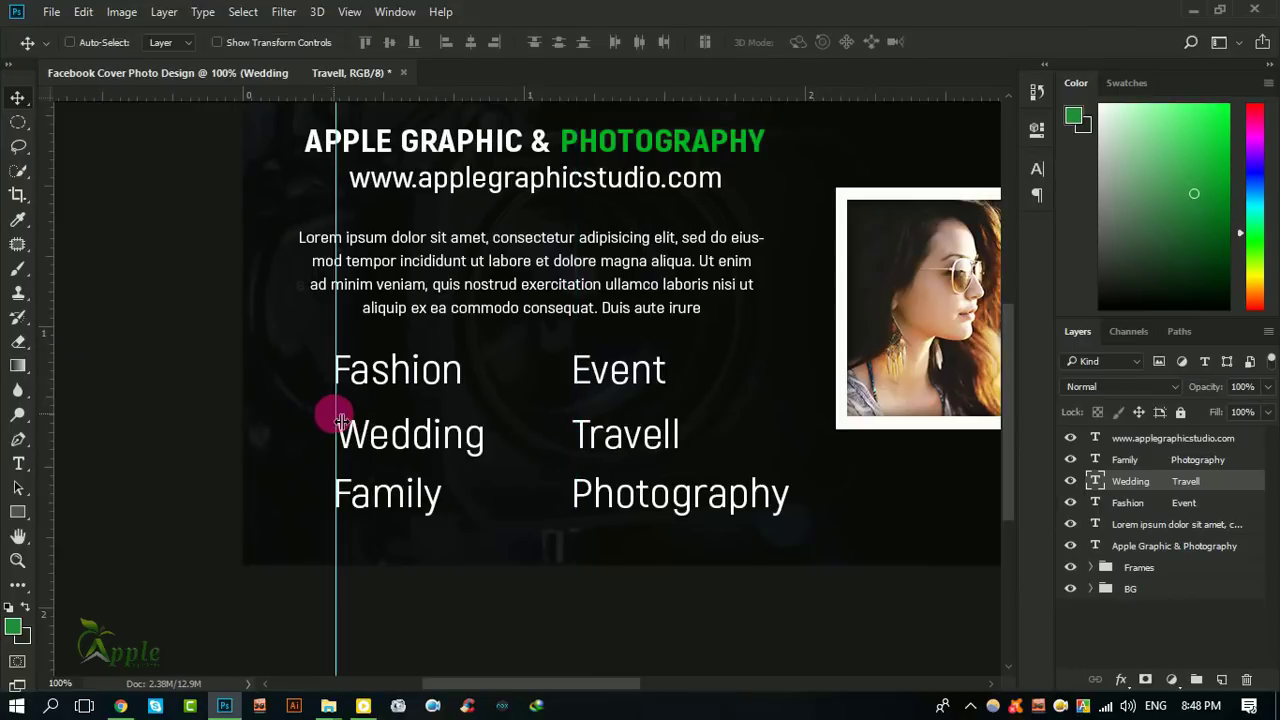
left_click_drag(334, 414, 28, 374)
left_click(1140, 502, "shift")
left_click(1140, 459, "shift")
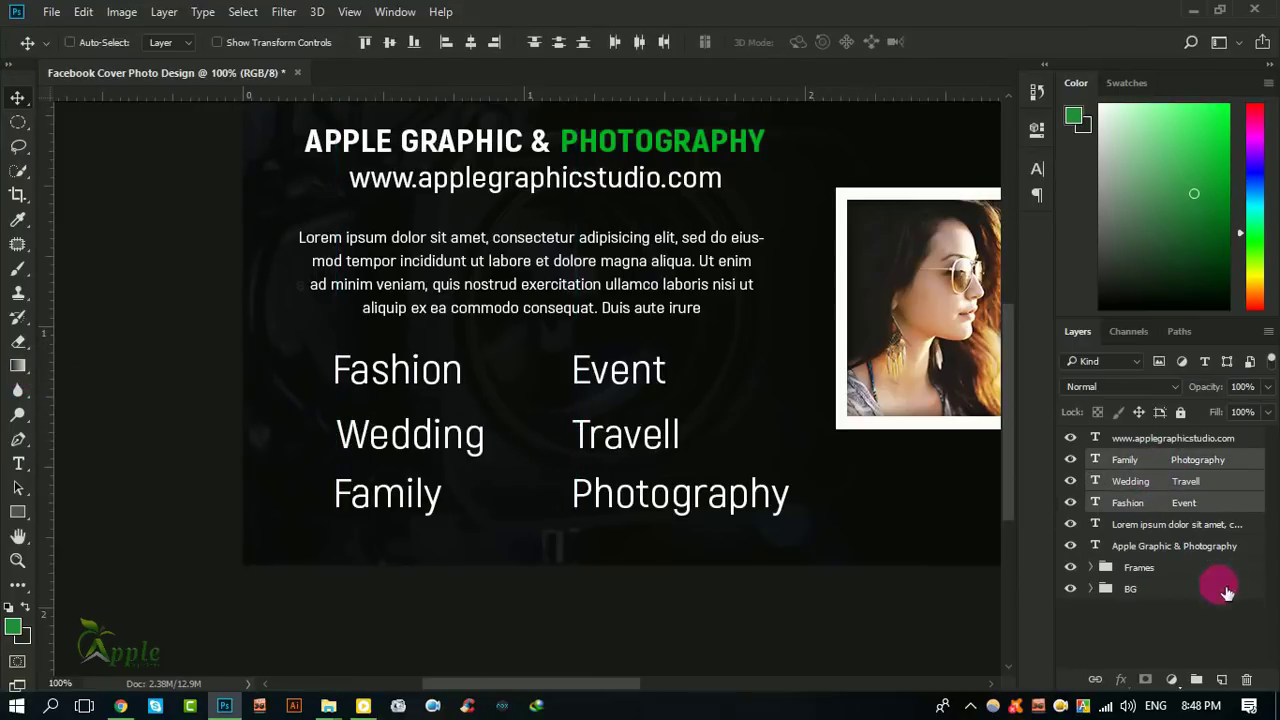
Step: Group the three category lines as Group 1, scale it to about 81%, and move it up and right
left_click(1196, 679)
left_click_drag(1160, 453, 1160, 440)
key("ctrl+t")
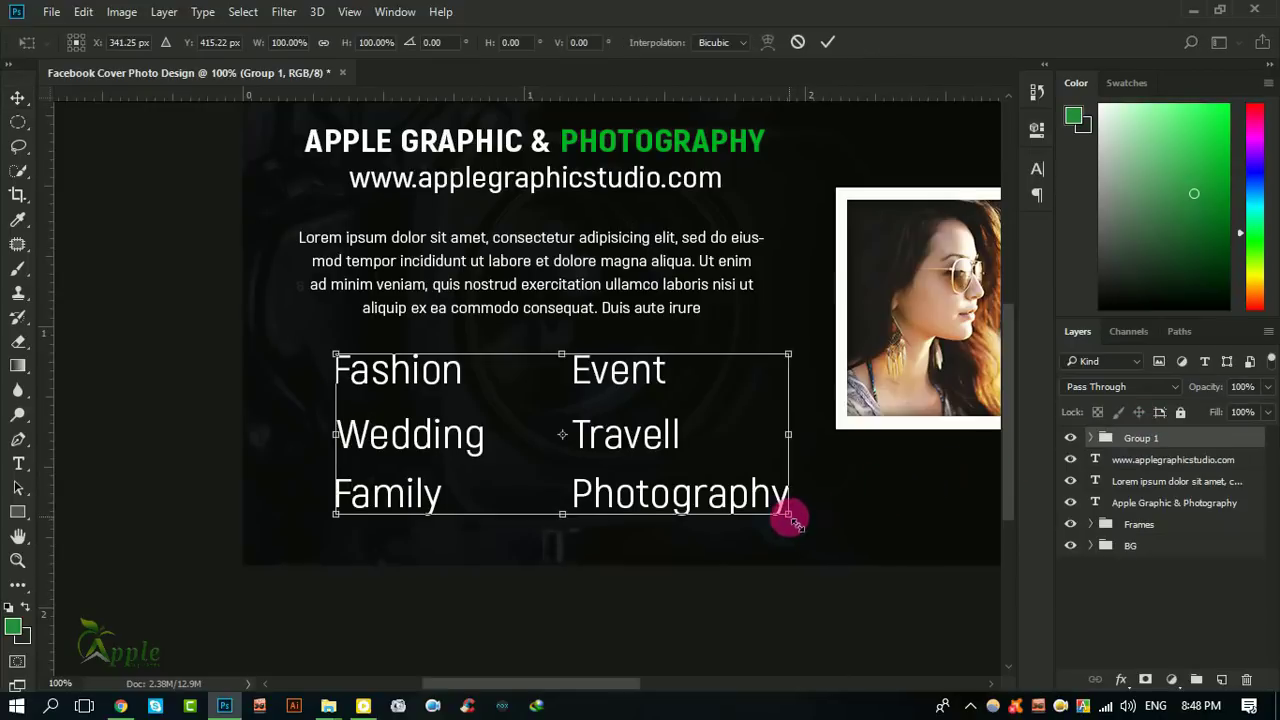
left_click_drag(789, 514, 722, 441)
left_click(828, 42)
left_click_drag(594, 329, 628, 325)
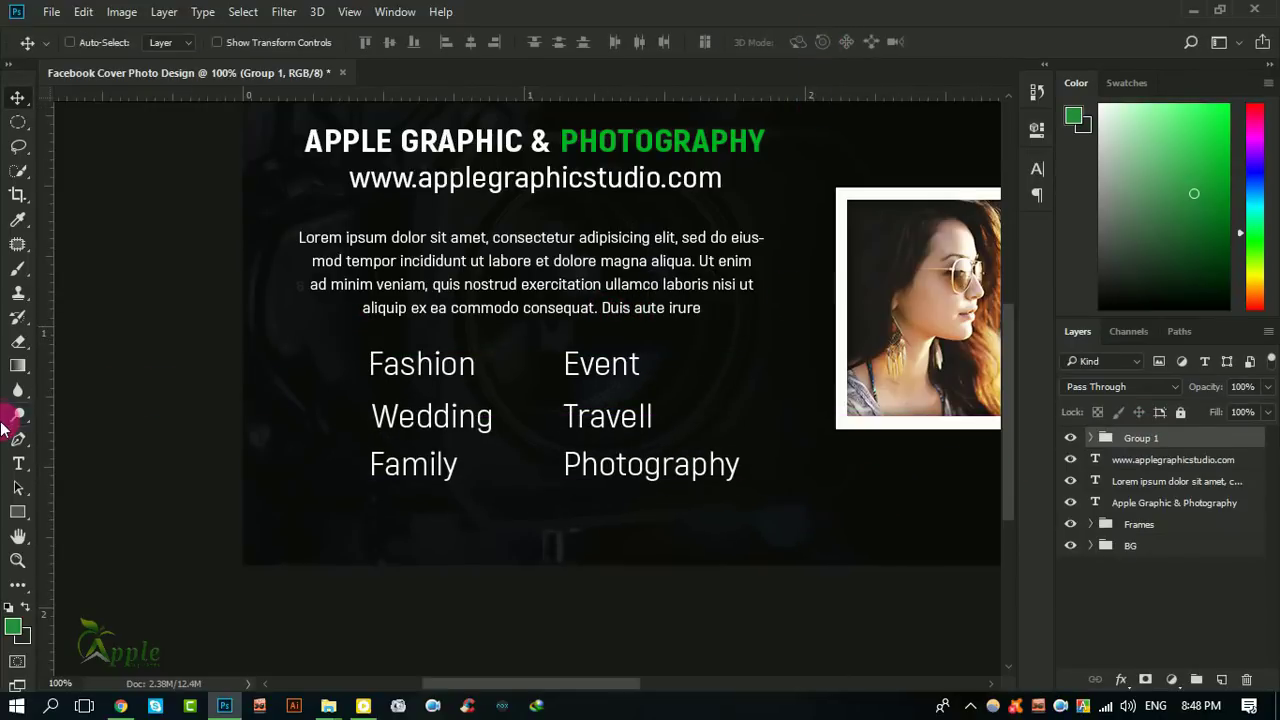
left_click_drag(17, 511, 62, 552)
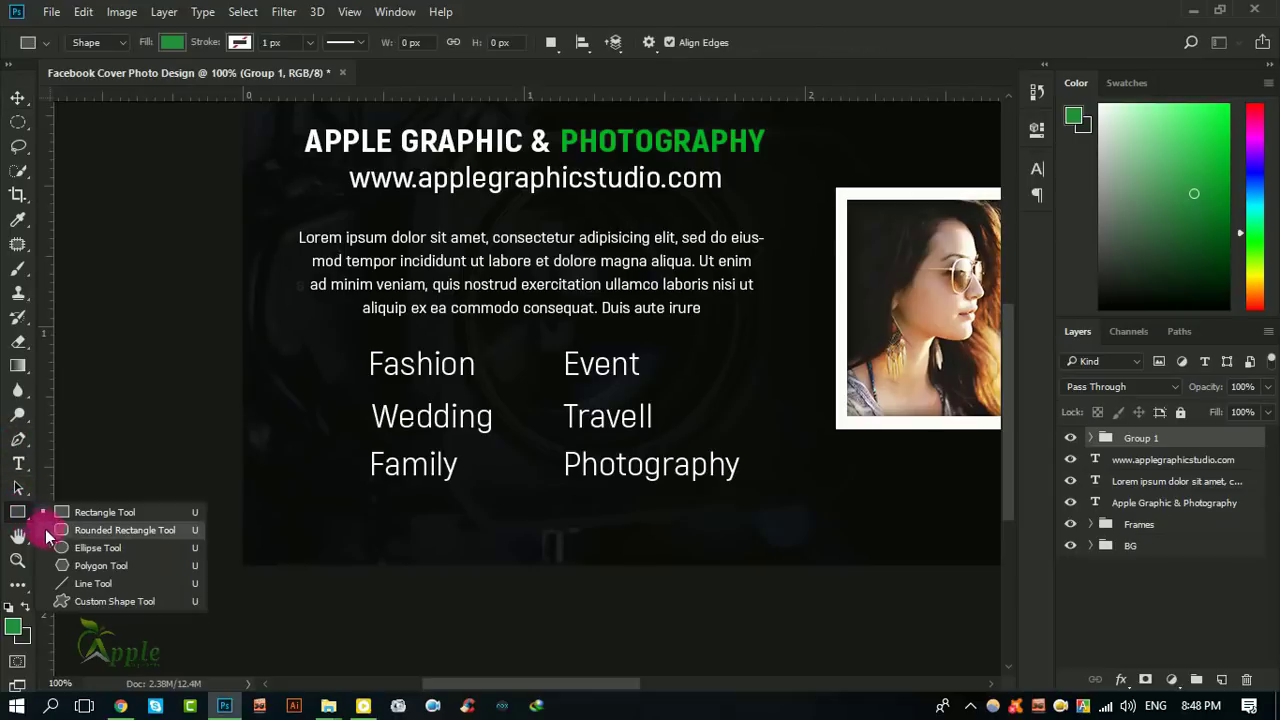
Step: Draw a thin green ellipse line beneath Fashion and Event
left_click(62, 548)
mouse_move(321, 385)
left_mouse_down()
mouse_move(703, 393)
mouse_move(654, 385)
left_mouse_up()
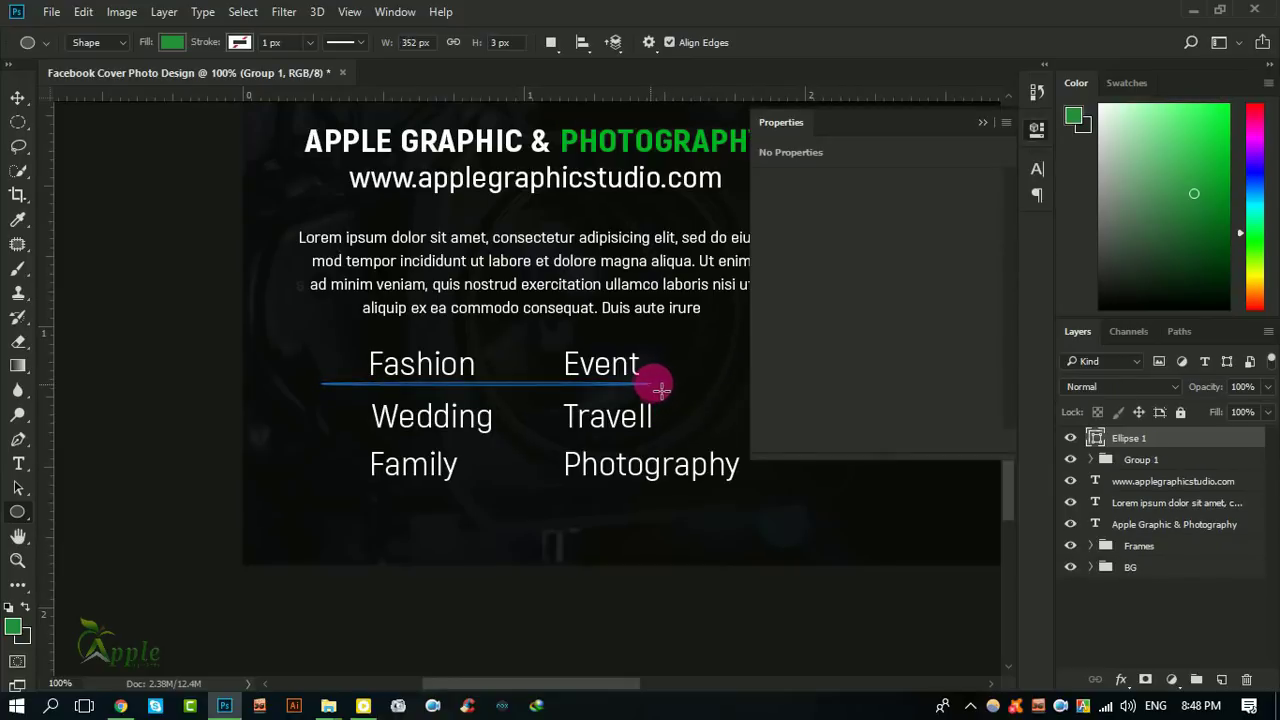
left_click(983, 122)
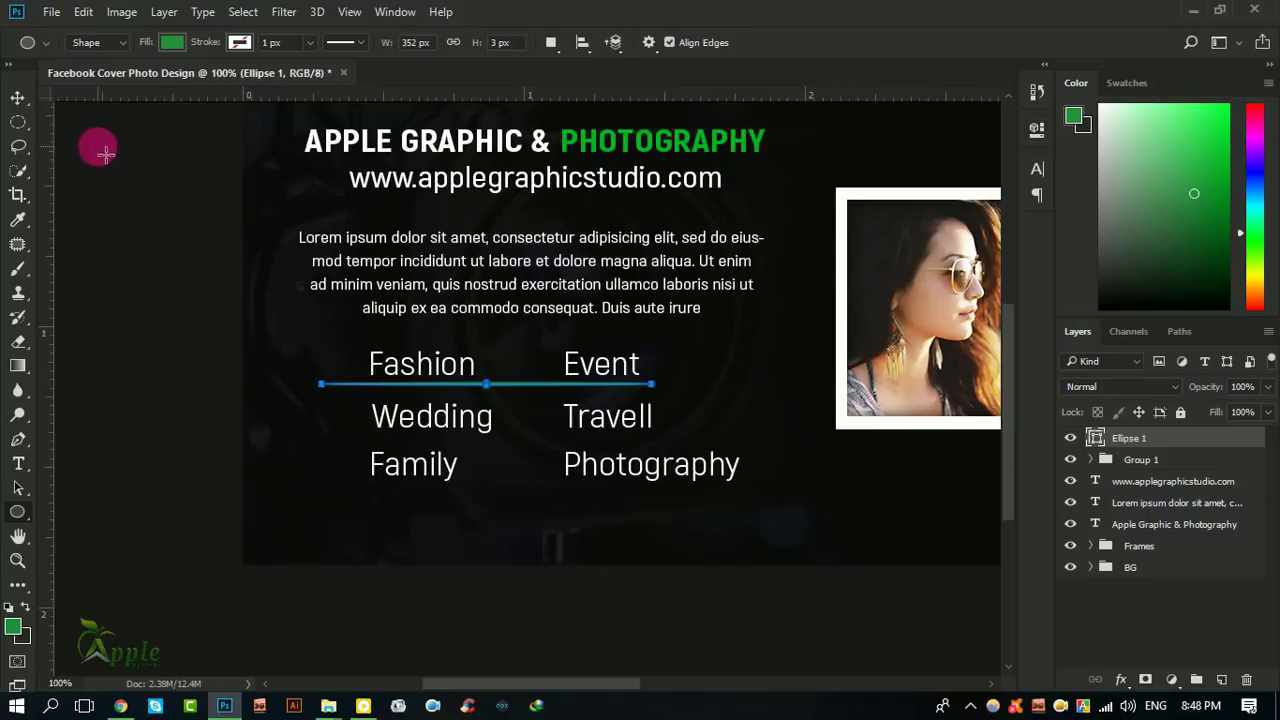
left_click(18, 97)
mouse_move(478, 363)
left_mouse_down()
mouse_move(534, 363)
mouse_move(504, 366)
left_mouse_up()
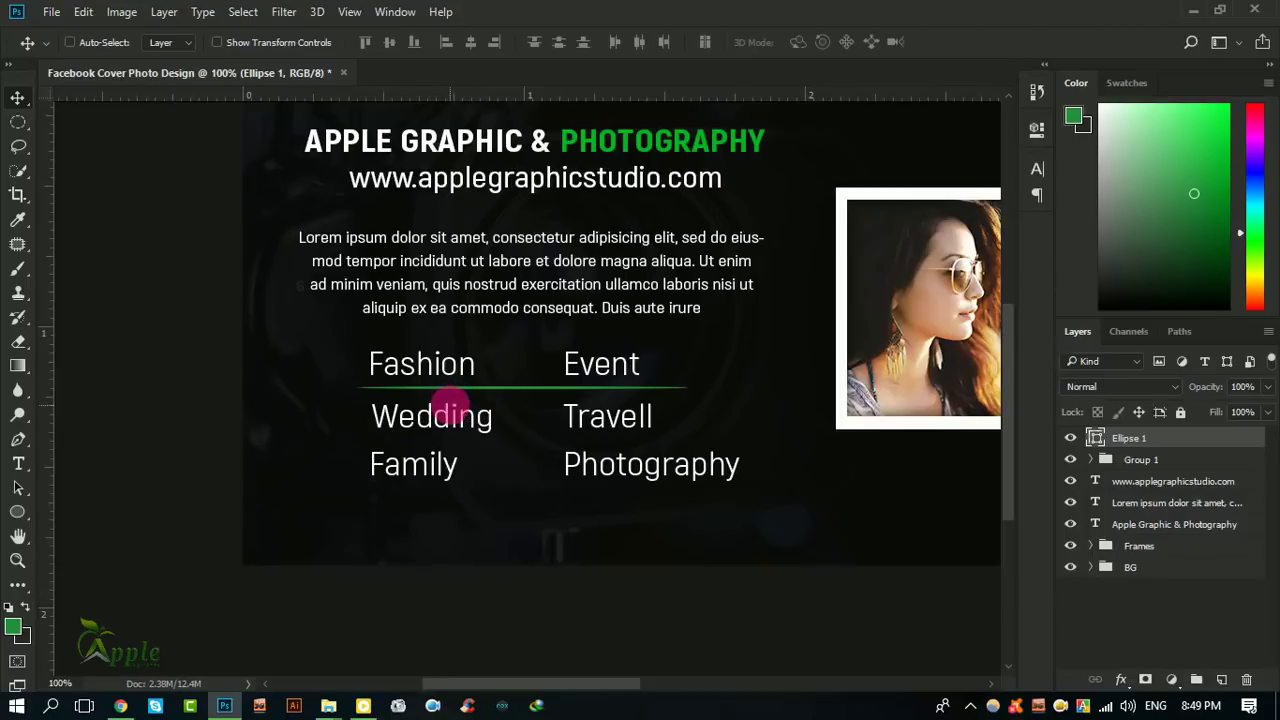
Step: Duplicate the green line under the other rows and move all three into Group 1
left_click(479, 388)
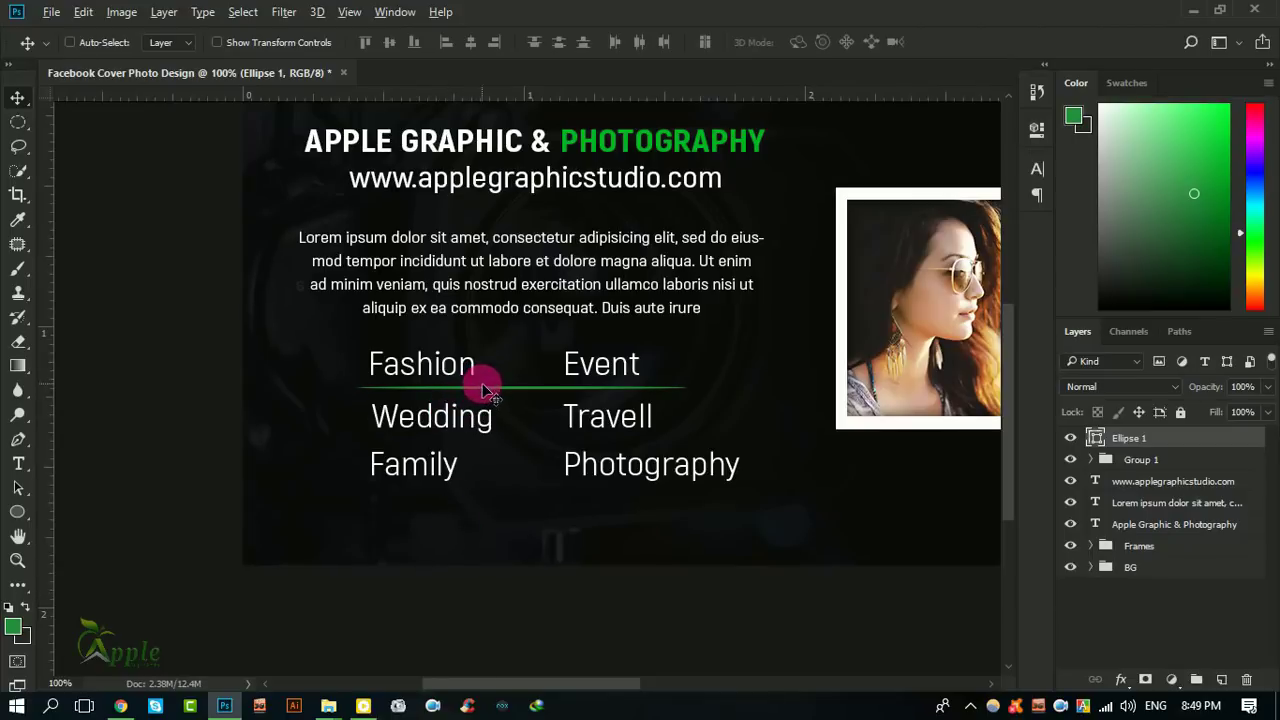
mouse_move(481, 388)
left_mouse_down()
mouse_move(486, 442)
mouse_move(534, 493)
left_mouse_up()
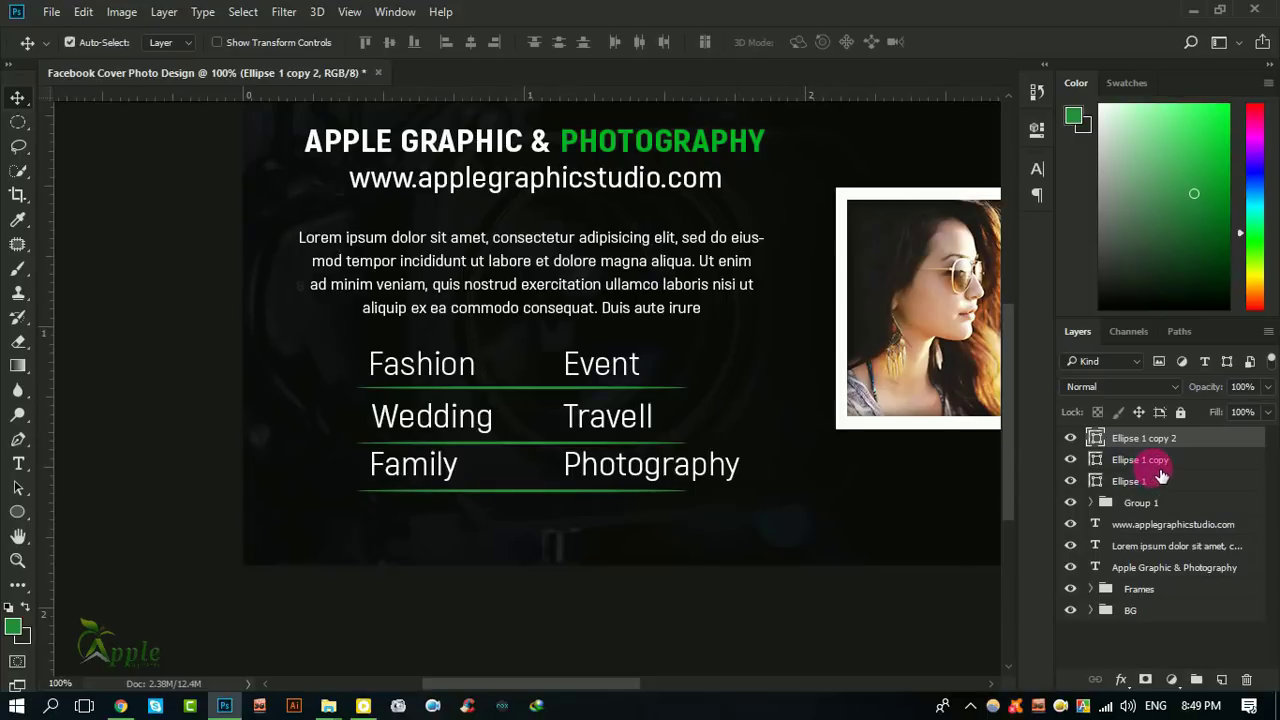
left_click(1124, 461, "shift")
left_click(1128, 482, "shift")
left_click(1098, 503)
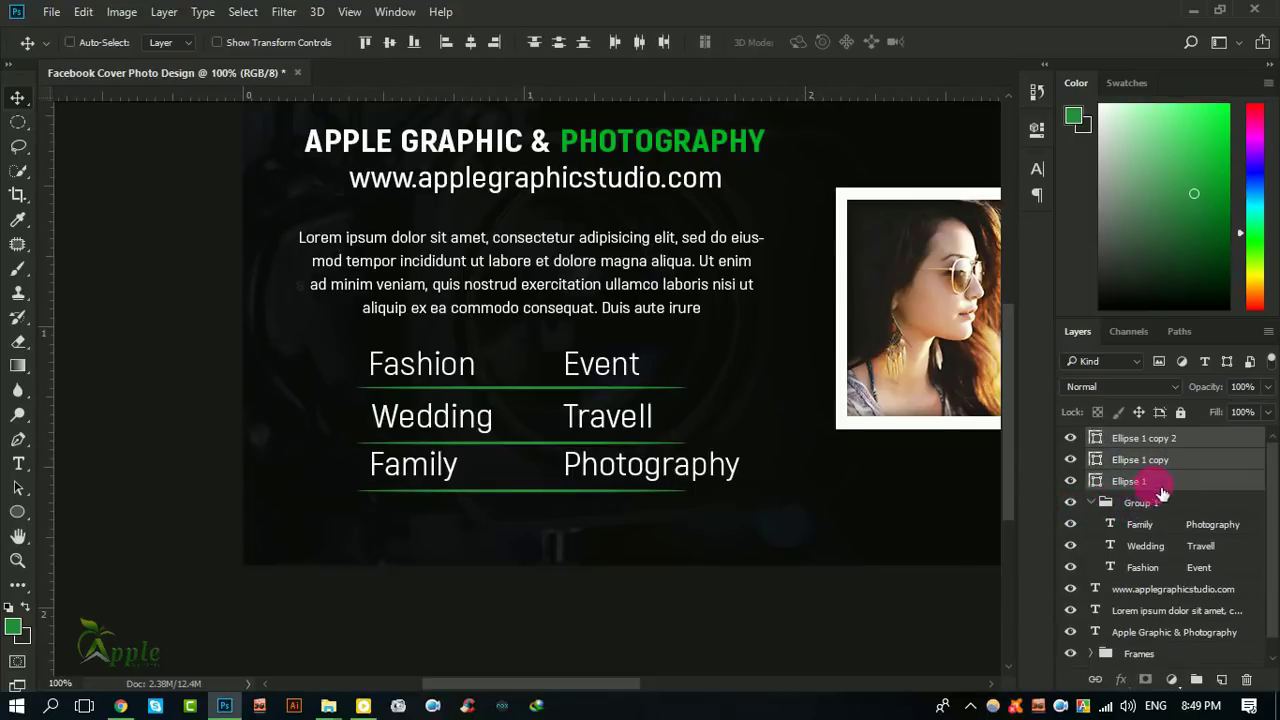
left_click_drag(1140, 481, 1144, 505)
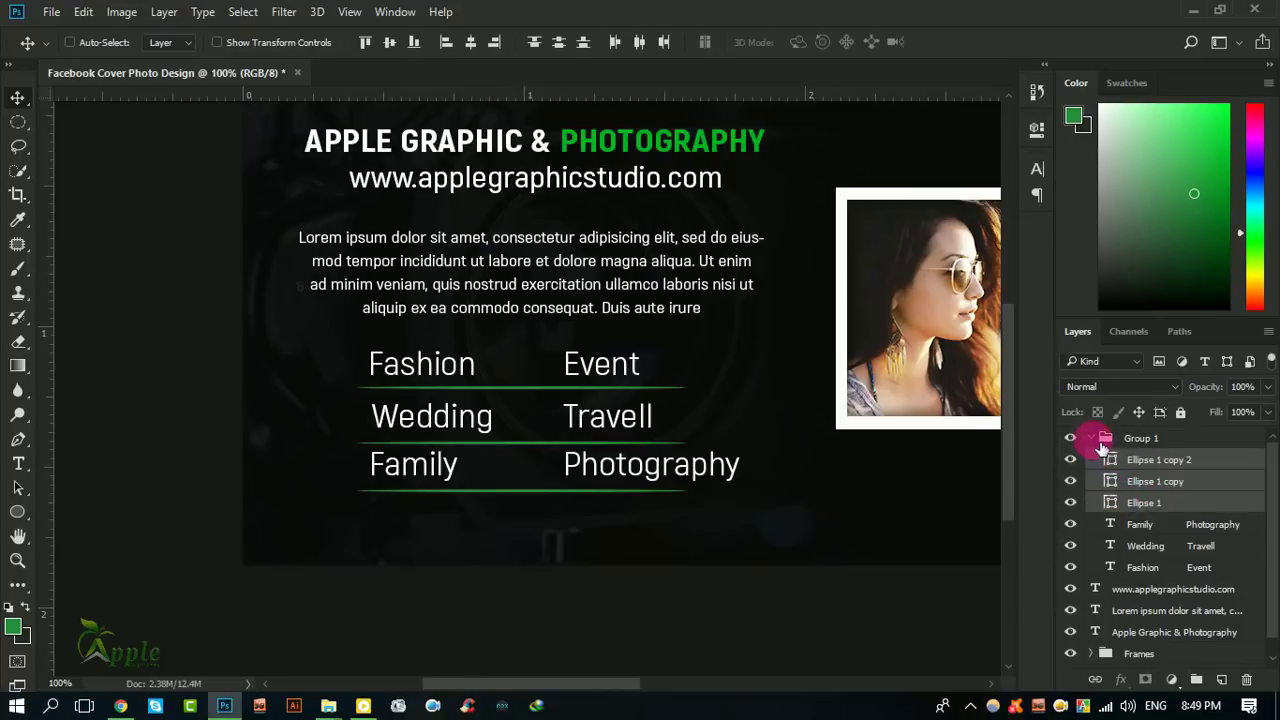
Step: Collapse Group 1 and group the URL, title and paragraph text layers, then zoom out to view the cover
left_click(1090, 438)
left_click(1162, 460)
left_click(1172, 501, "shift")
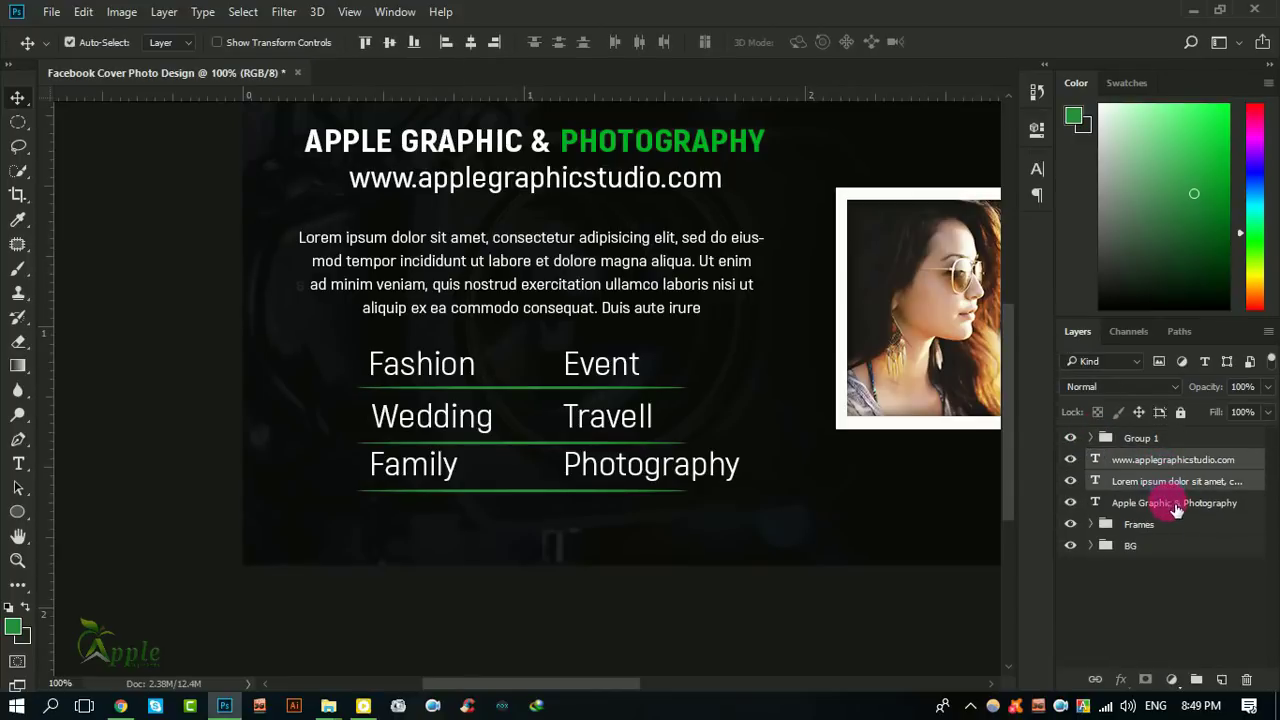
left_click(1197, 680)
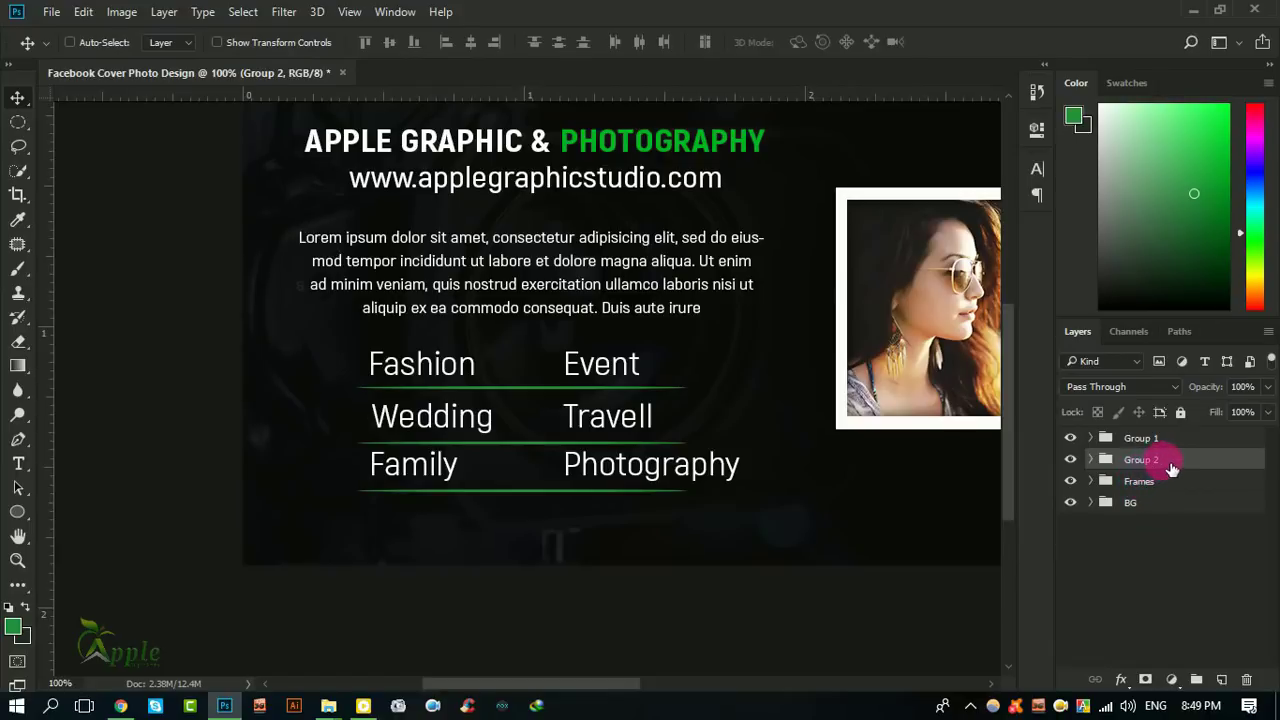
key("ctrl+minus")
key("ctrl+minus")
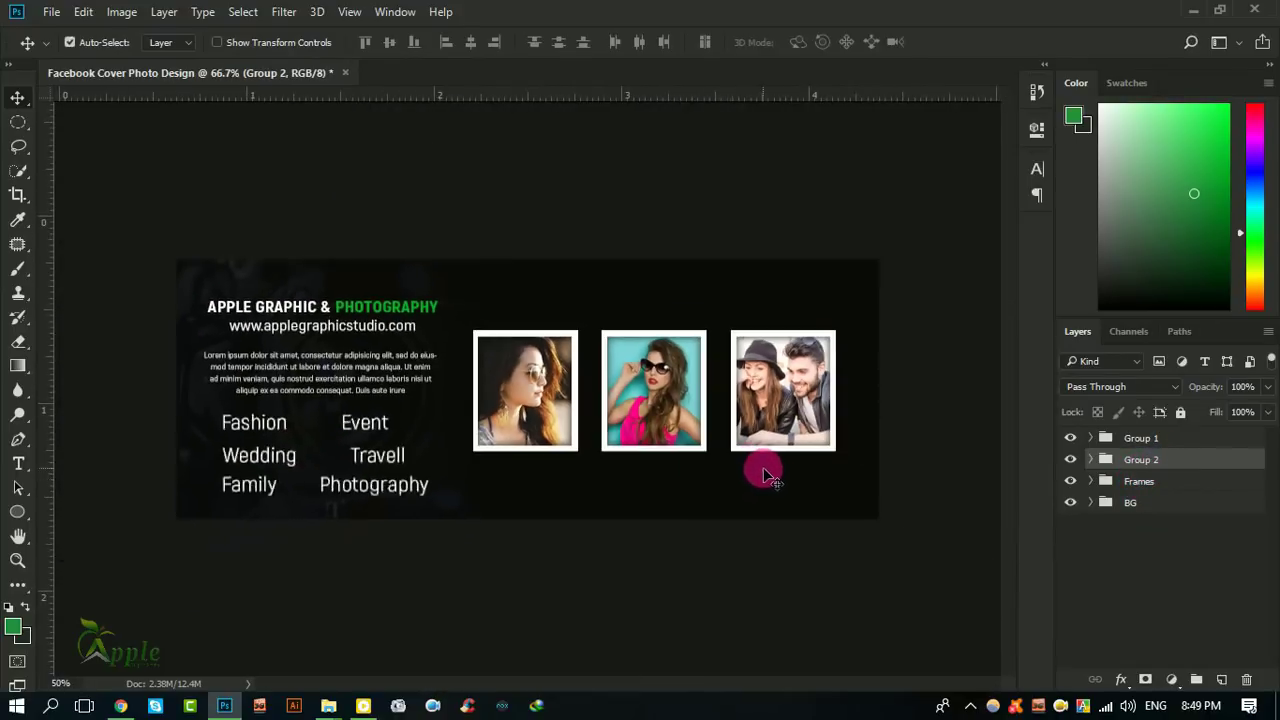
key("ctrl+plus")
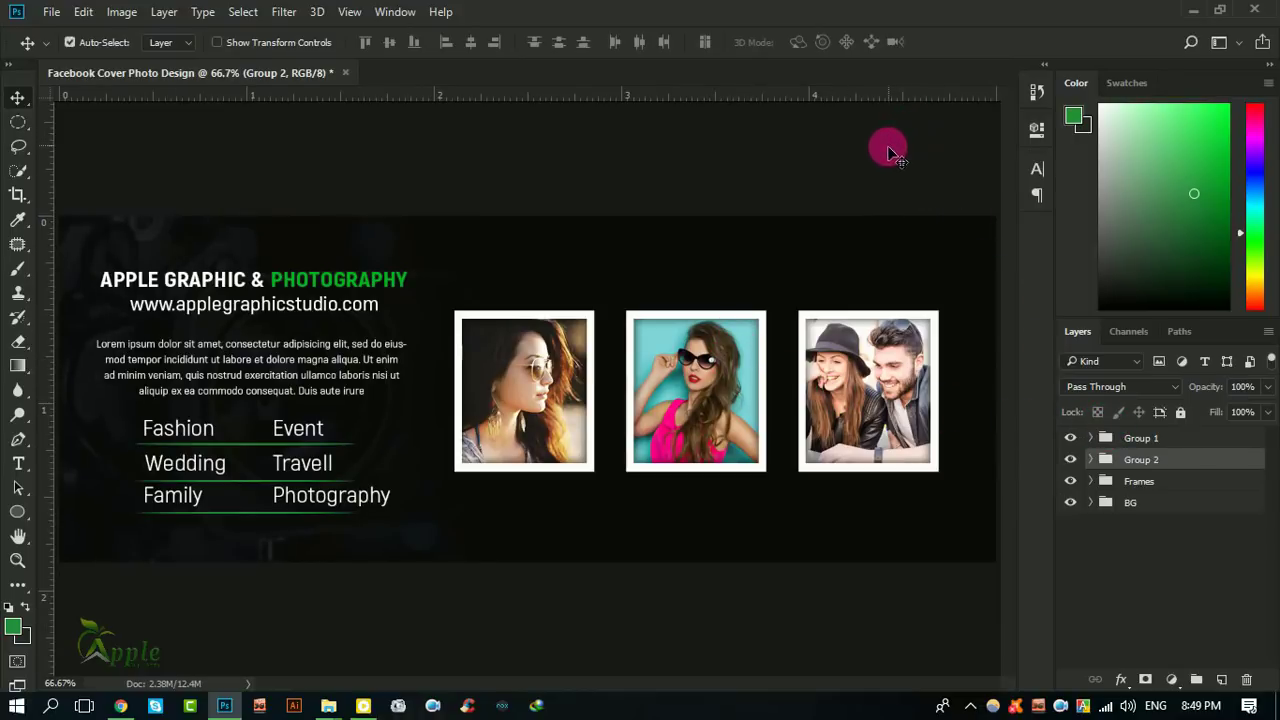
left_click(1095, 438)
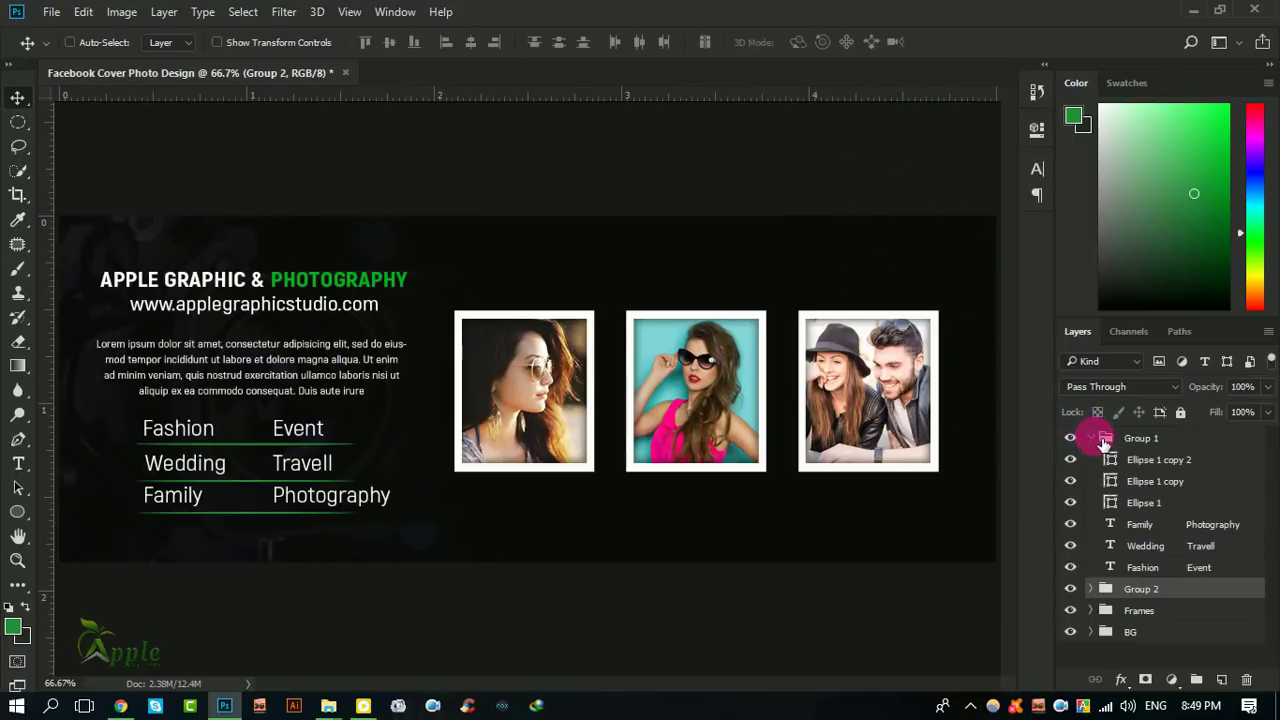
left_click(1135, 459)
left_click(1100, 440)
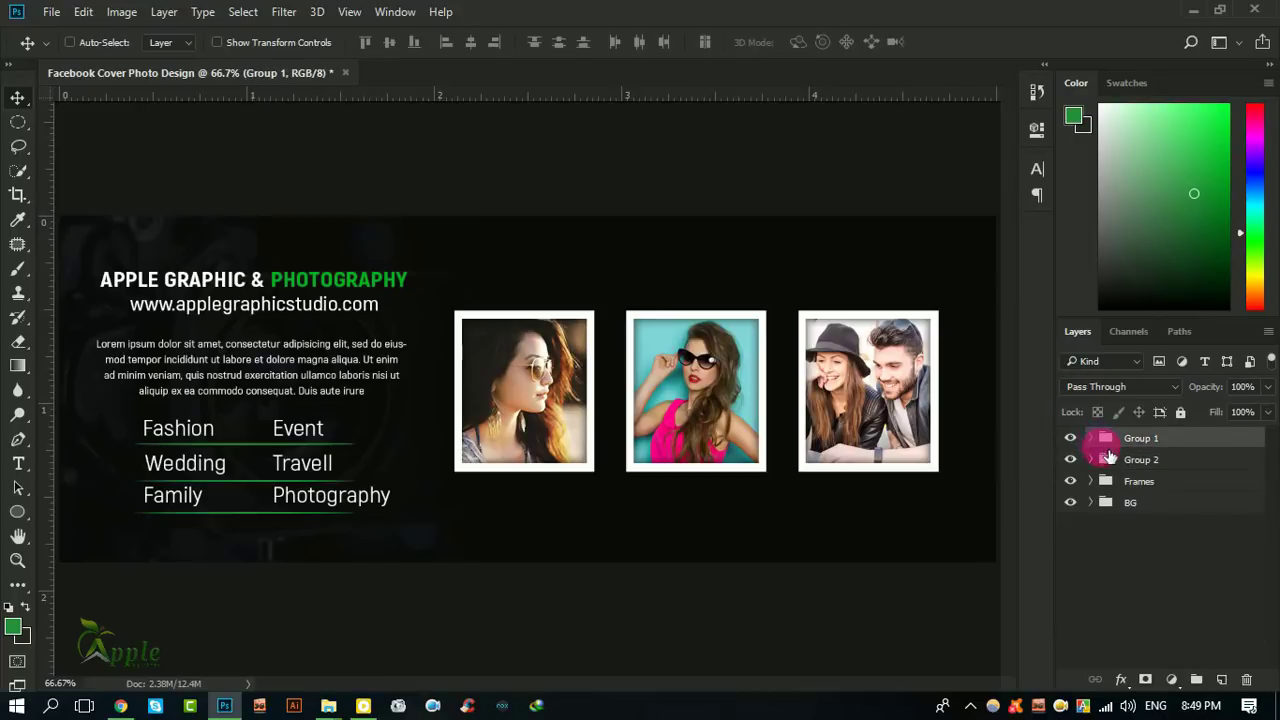
left_click(1117, 460)
left_click(1092, 460)
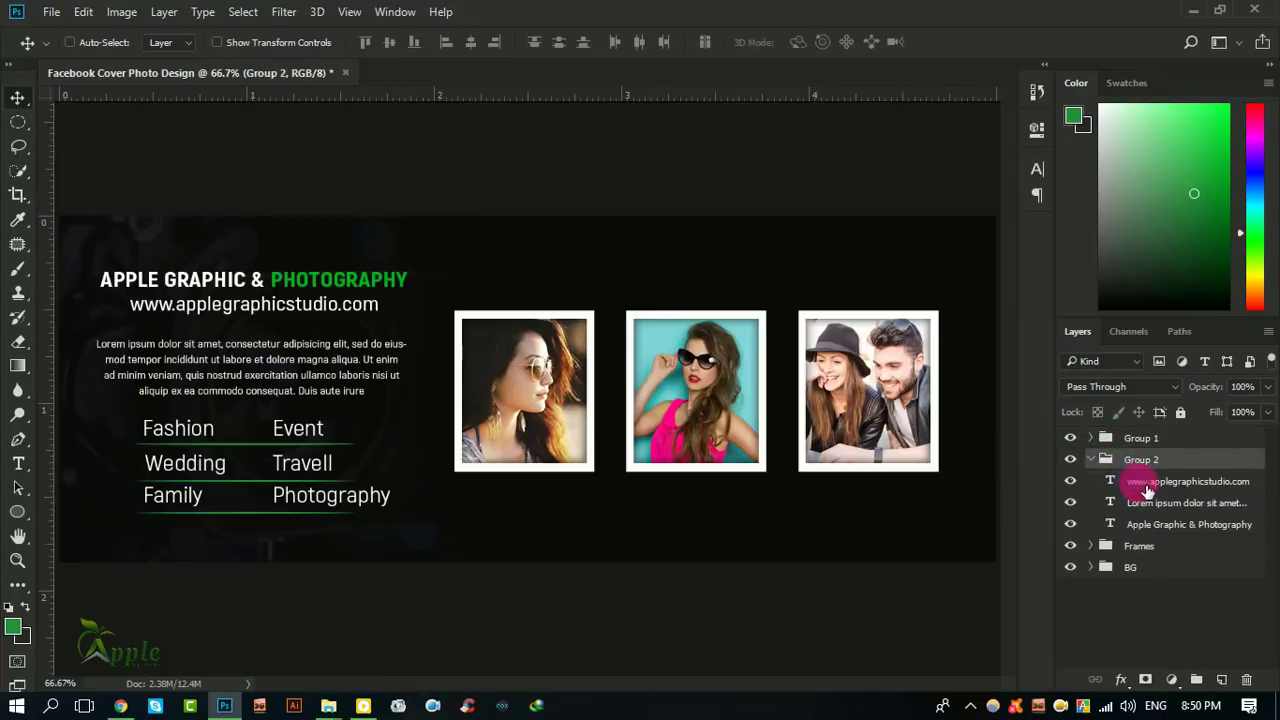
left_click(1147, 484)
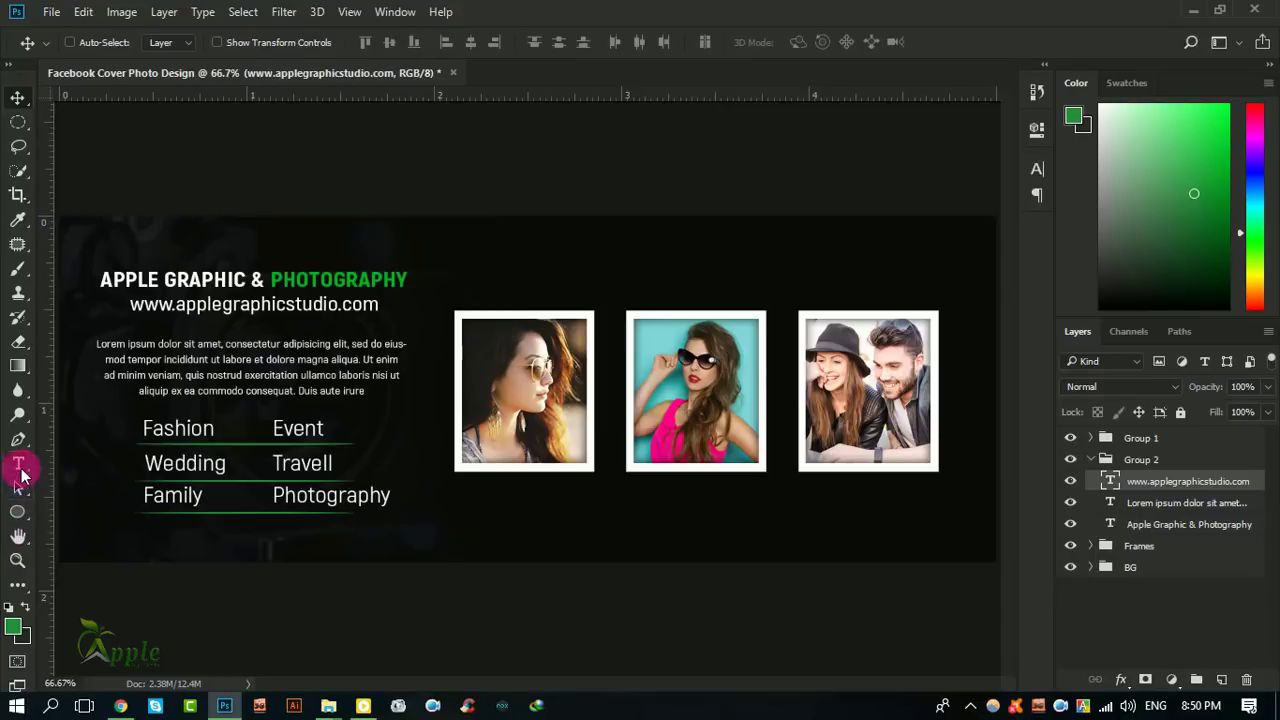
Step: Add a 'Contact us' line with two phone numbers and centre it beneath the three photos
left_click(18, 466)
left_click(501, 516)
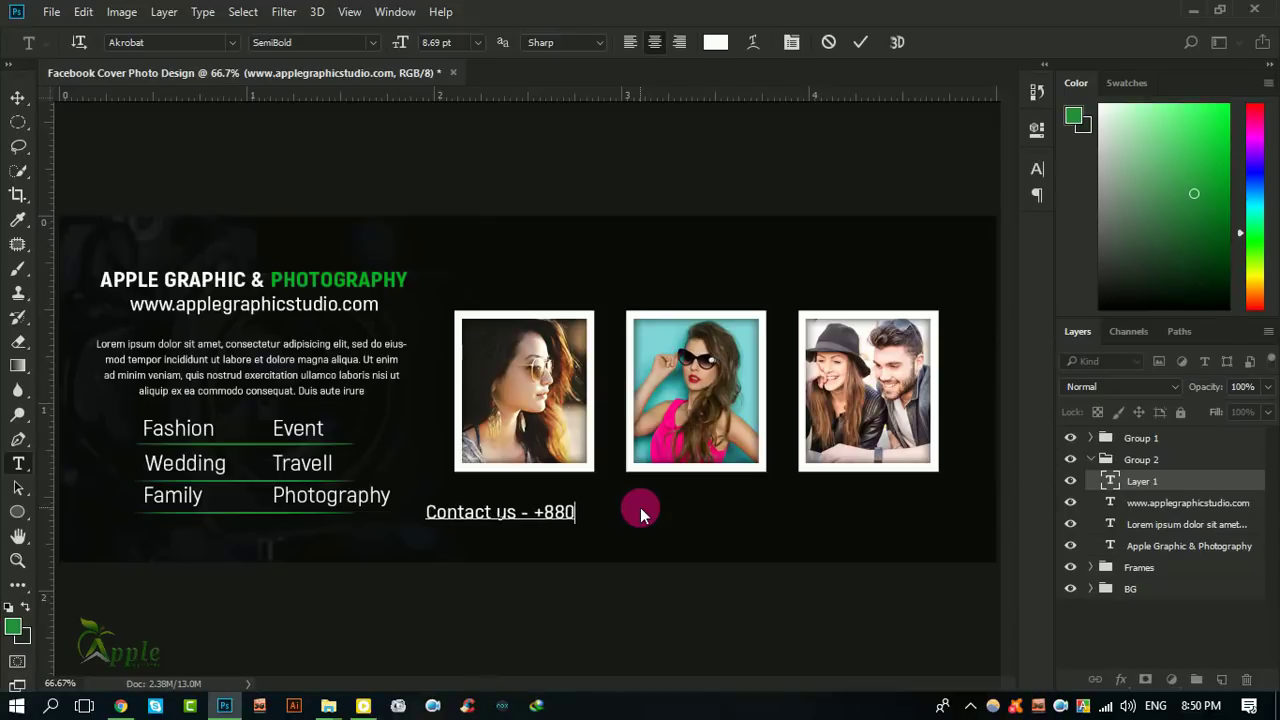
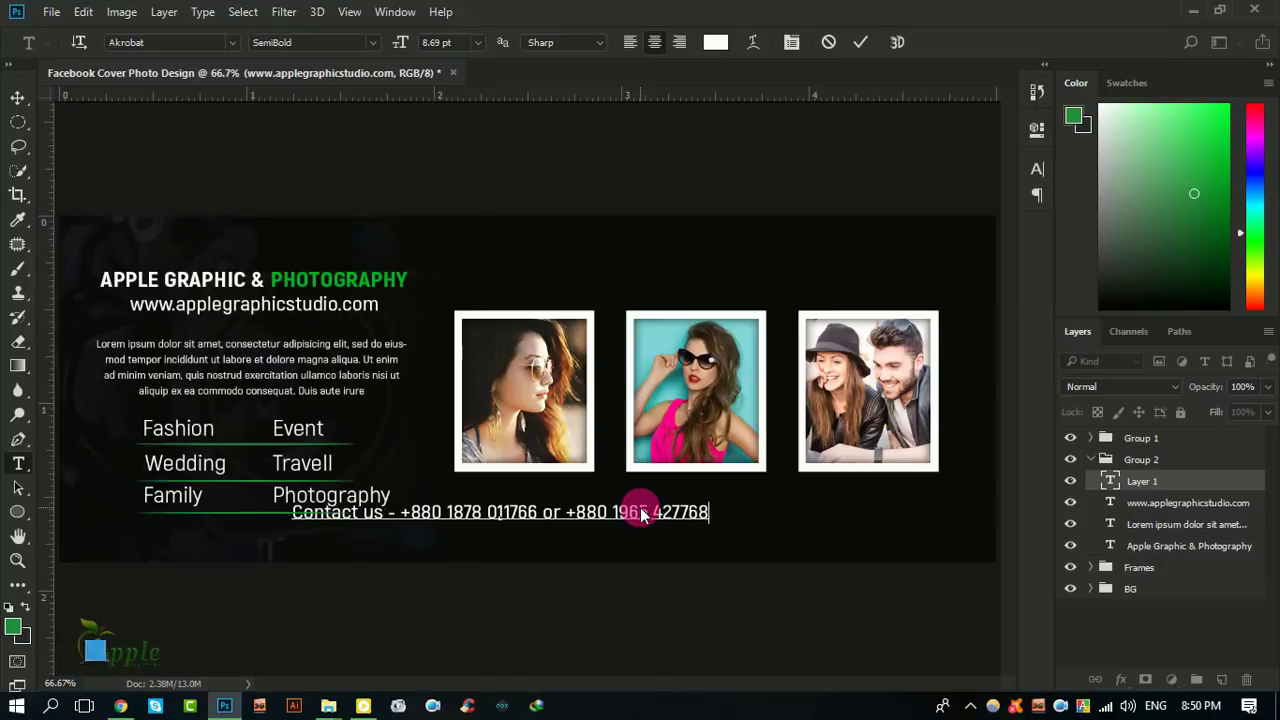
left_click(862, 42)
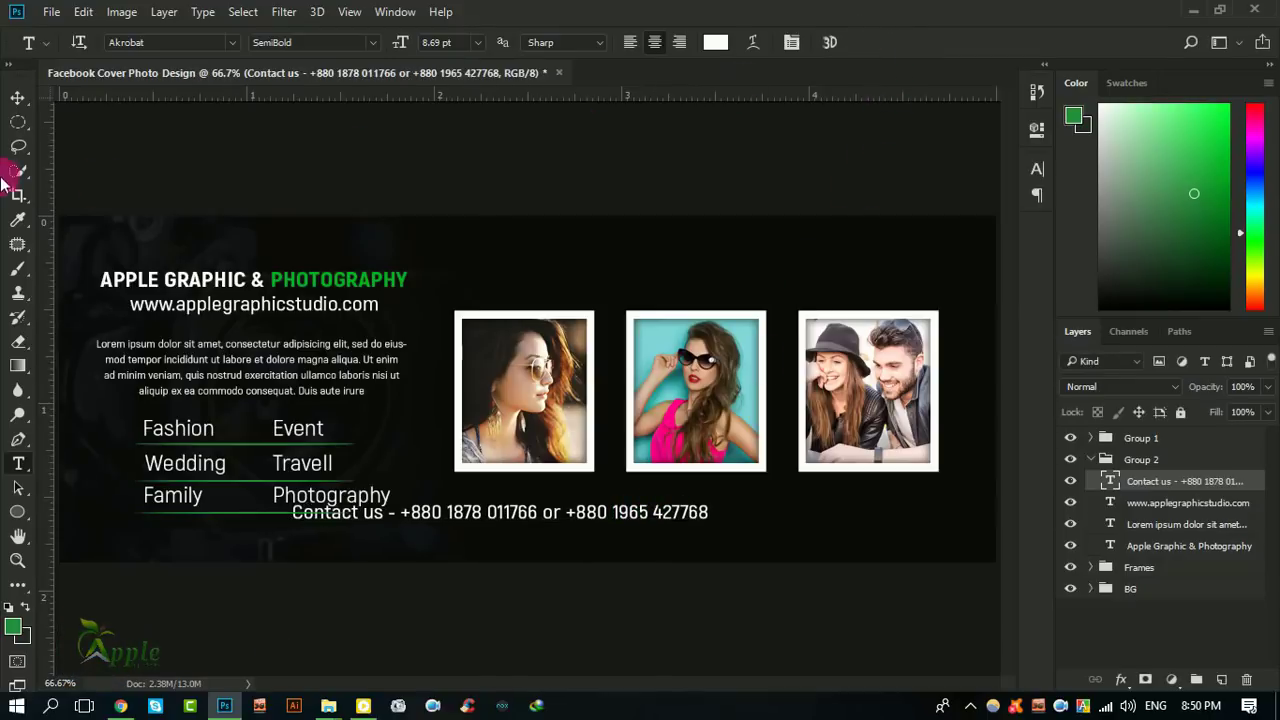
left_click(18, 97)
left_click_drag(689, 489, 895, 479)
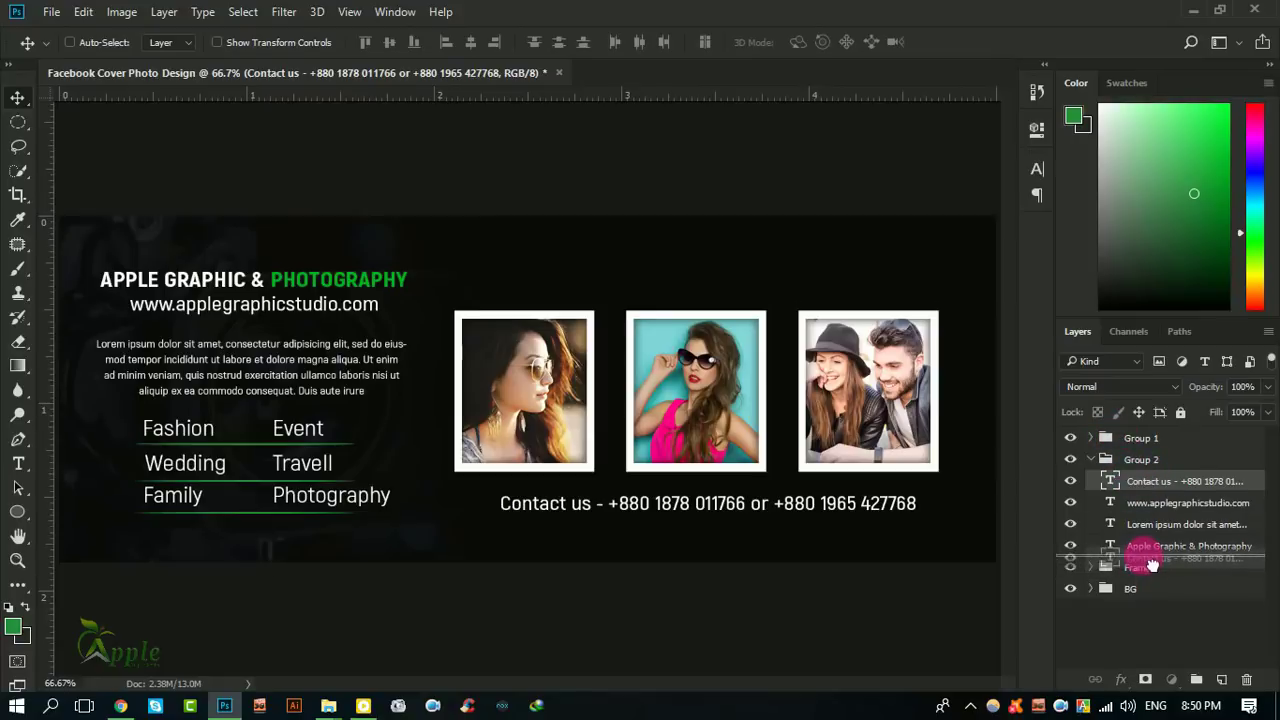
Step: Move the Contact us layer out of Group 2 and collapse the group
left_click_drag(1150, 481, 1160, 562)
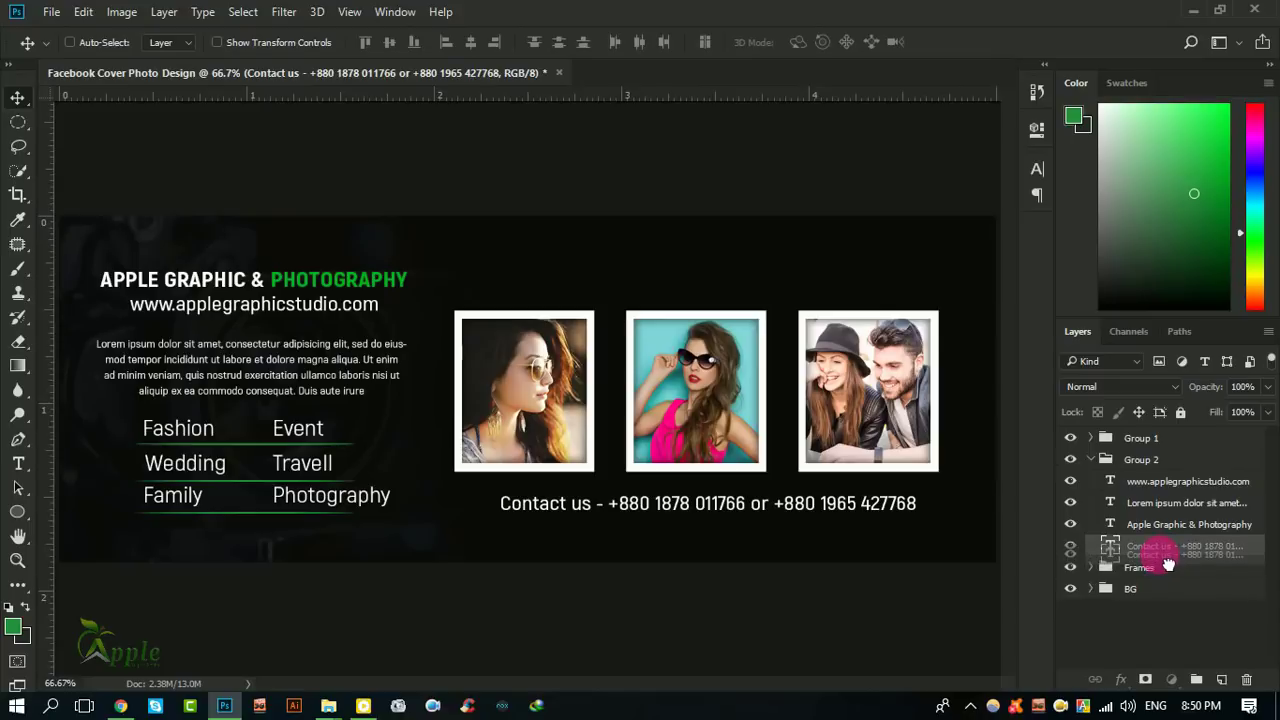
left_click_drag(1160, 556, 1160, 566)
left_click(1090, 459)
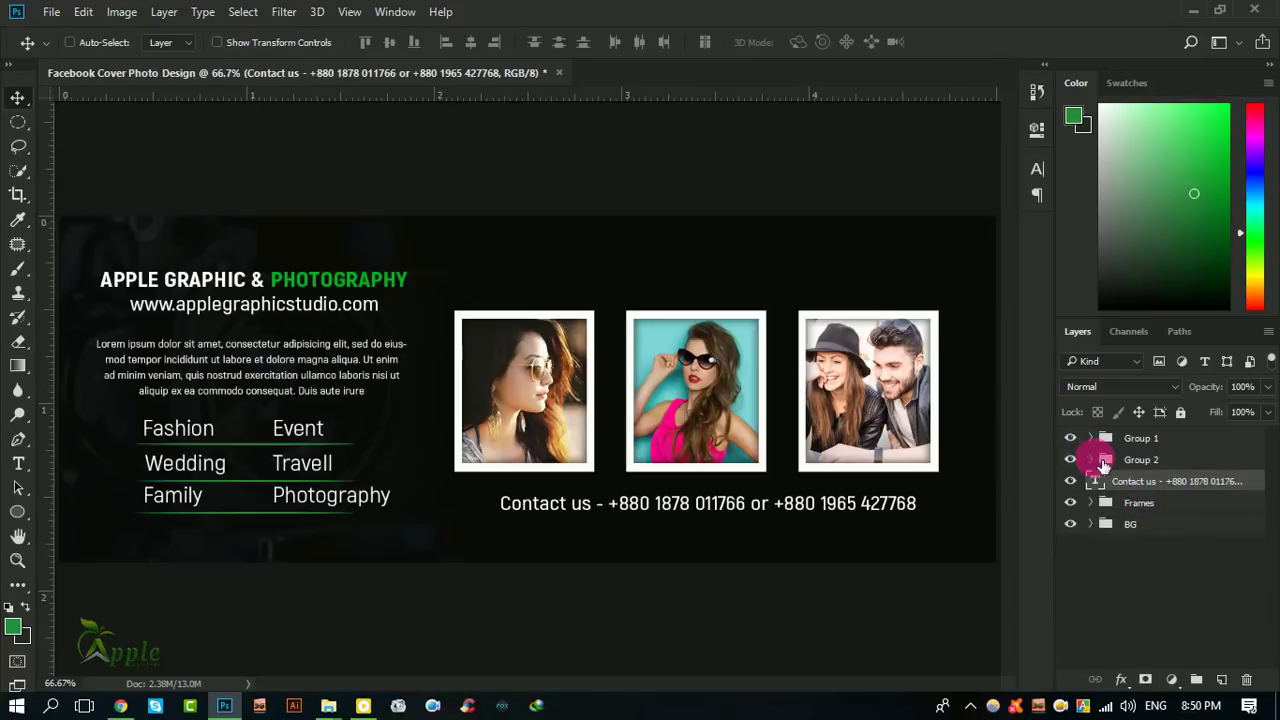
Step: Nudge the Frames and contact line two steps up and three steps right
left_click(1153, 510)
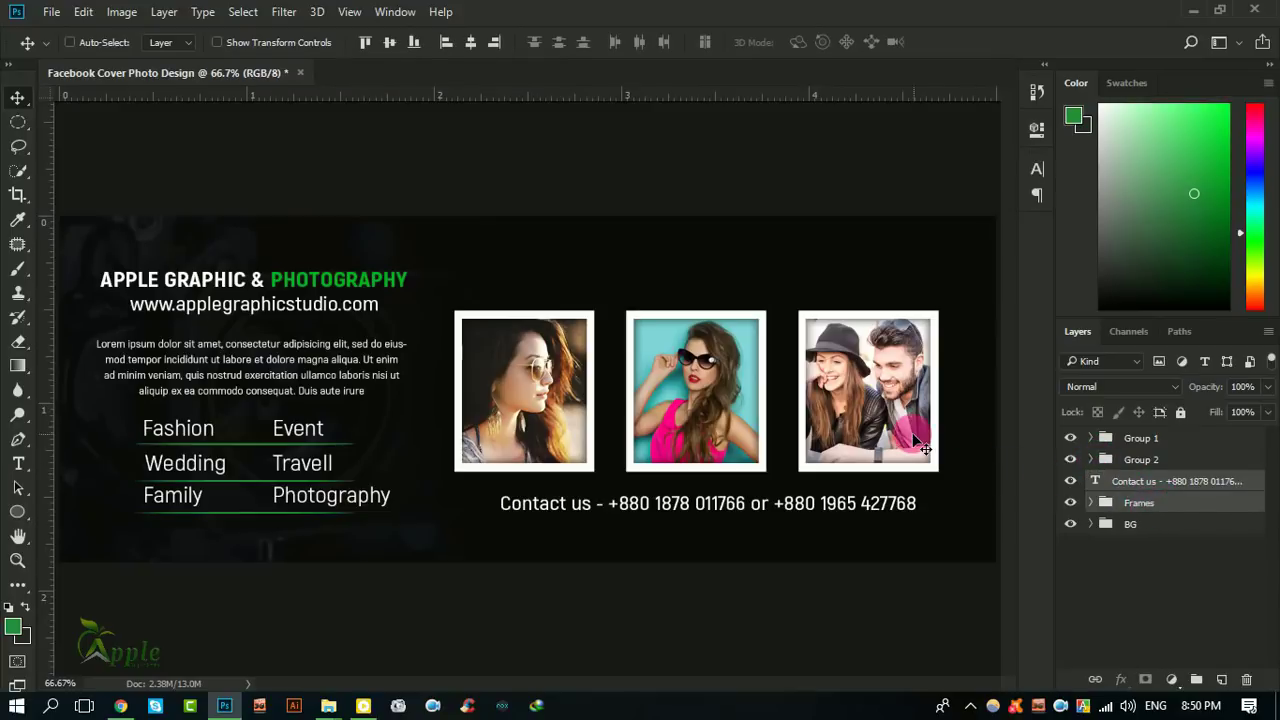
key("Up")
key("Up")
key("Up")
key("Up")
key("Up")
key("Up")
key("Up")
key("Up")
key("Up")
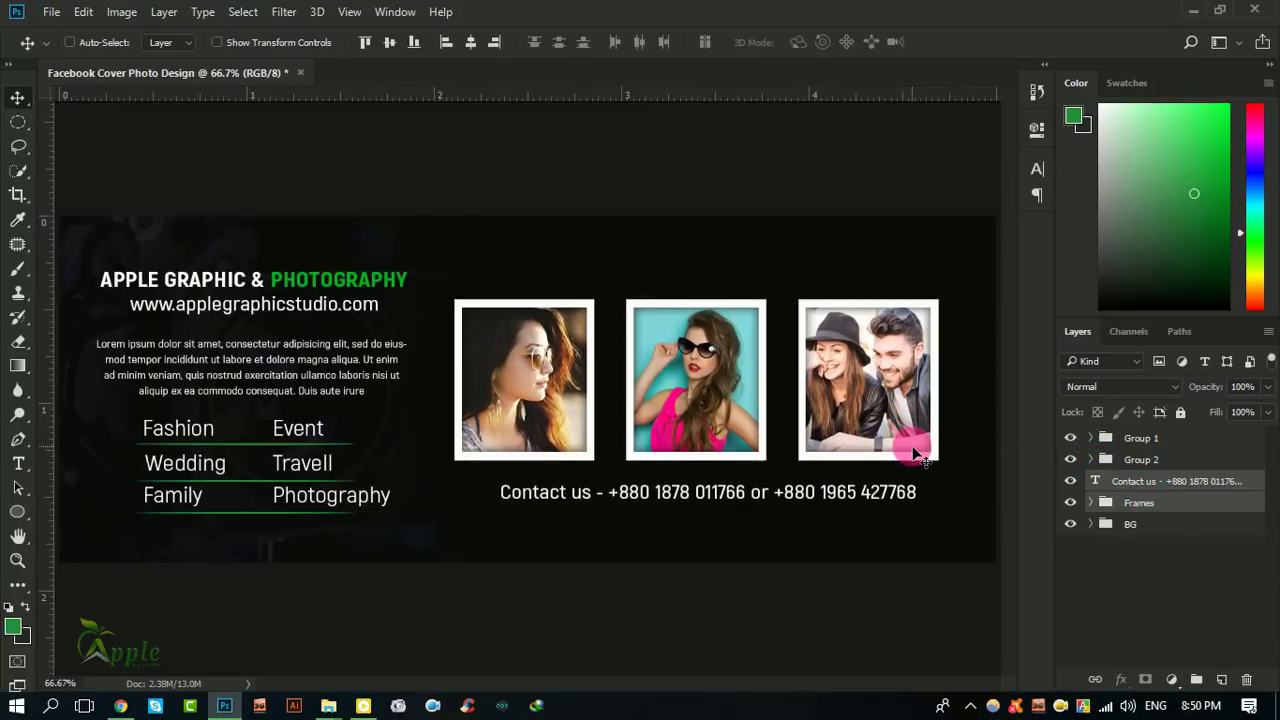
key("Up")
key("Up")
key("Up")
key("Right")
key("Right")
key("Right")
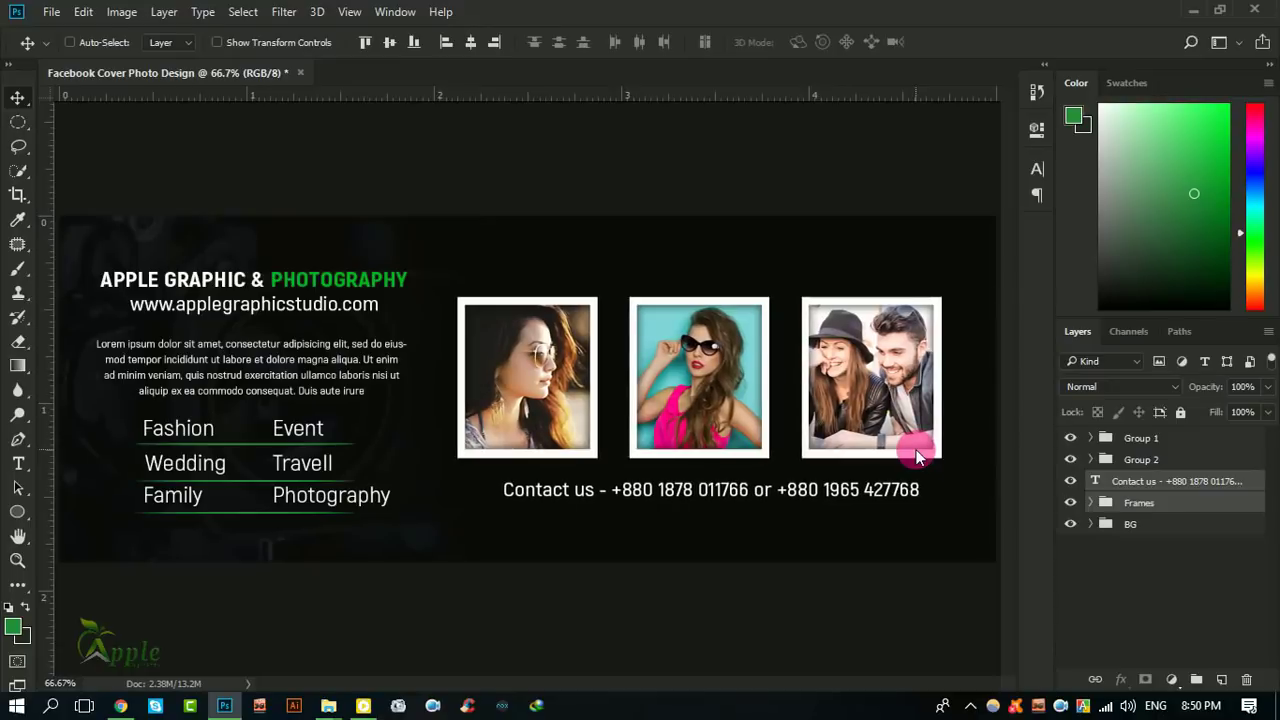
key("Right")
key("Right")
key("Right")
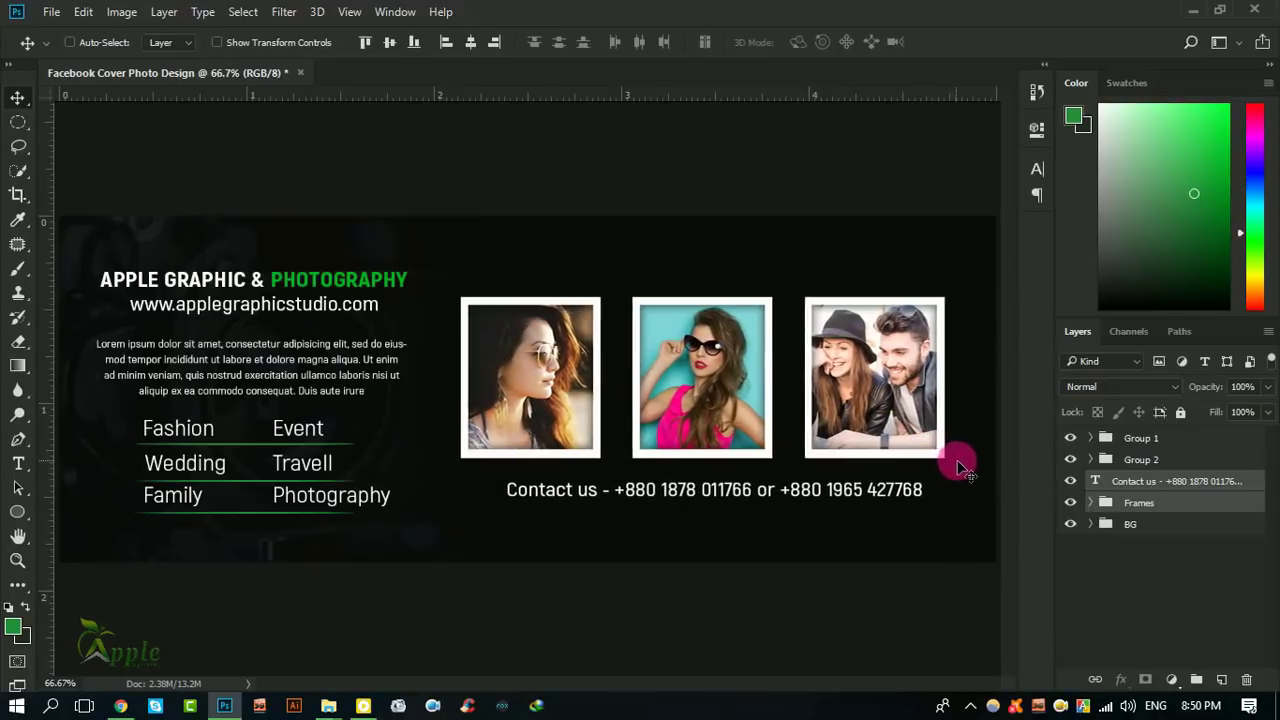
key("Right")
Step: Select Group 1 and Group 2 and nudge the left text block one step right
left_click(1158, 462)
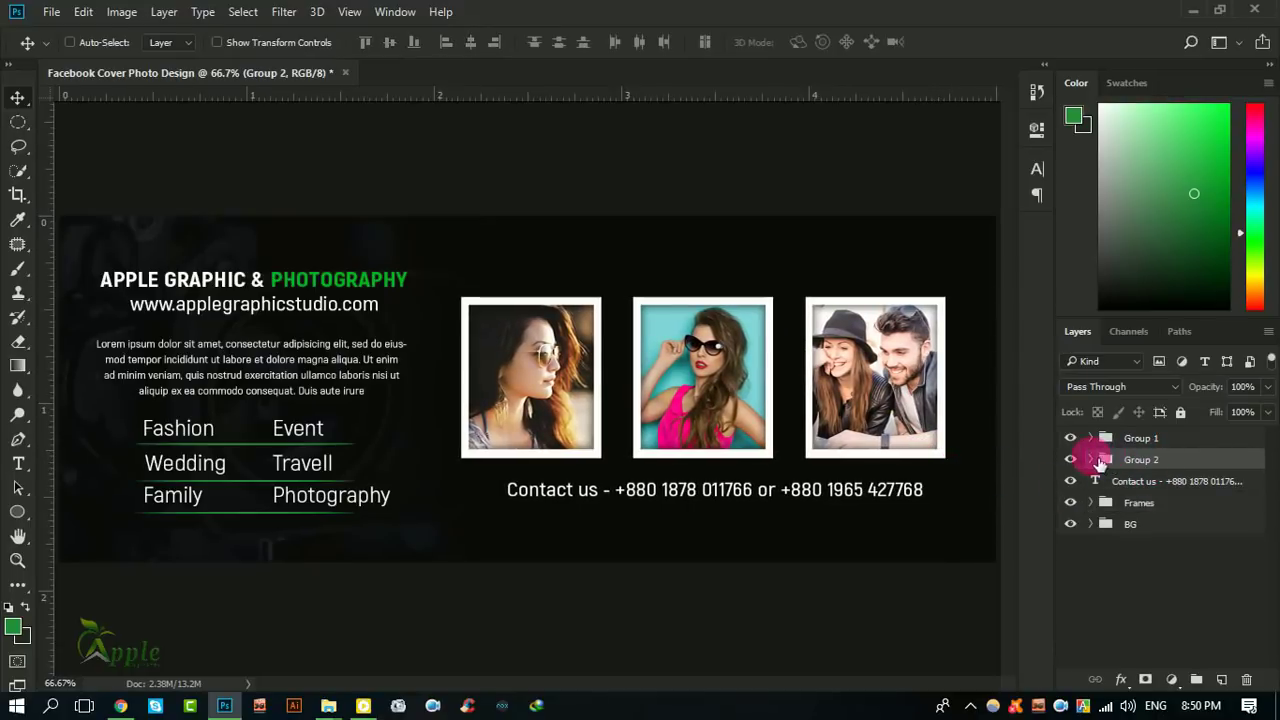
left_click_drag(1081, 465, 1165, 440)
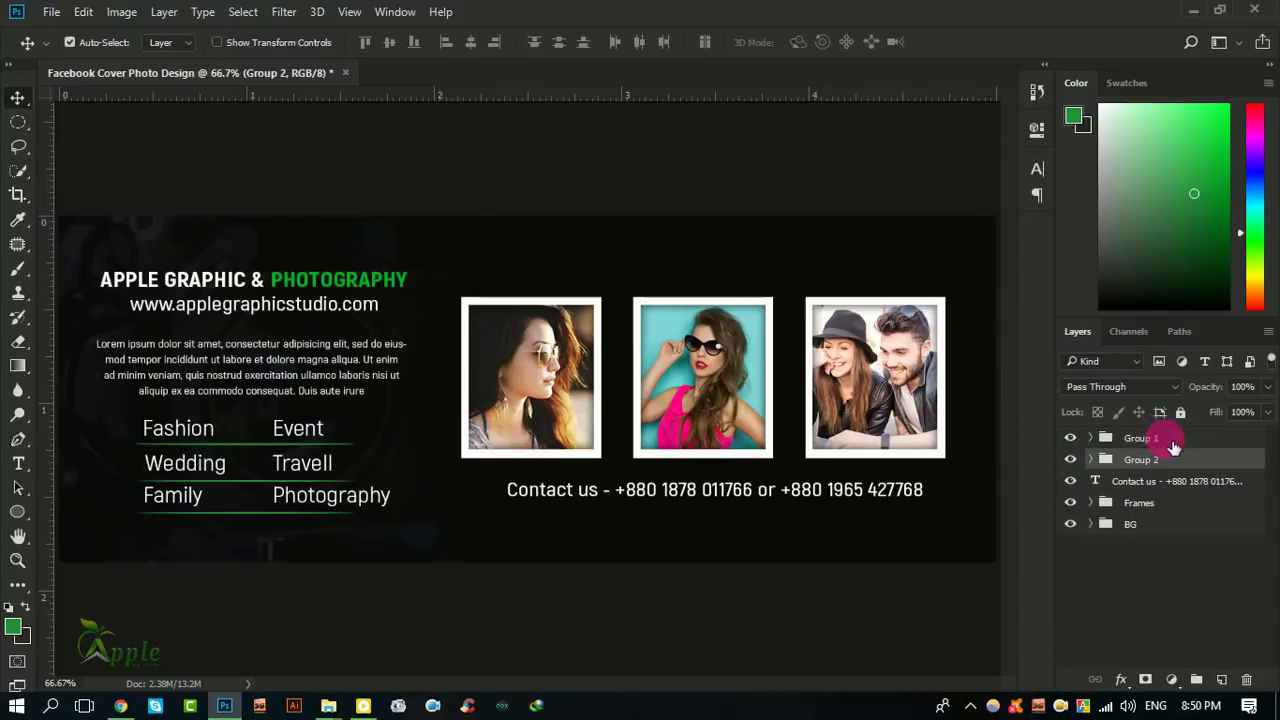
left_click(1174, 447, "ctrl")
key("Right")
key("Right")
key("Right")
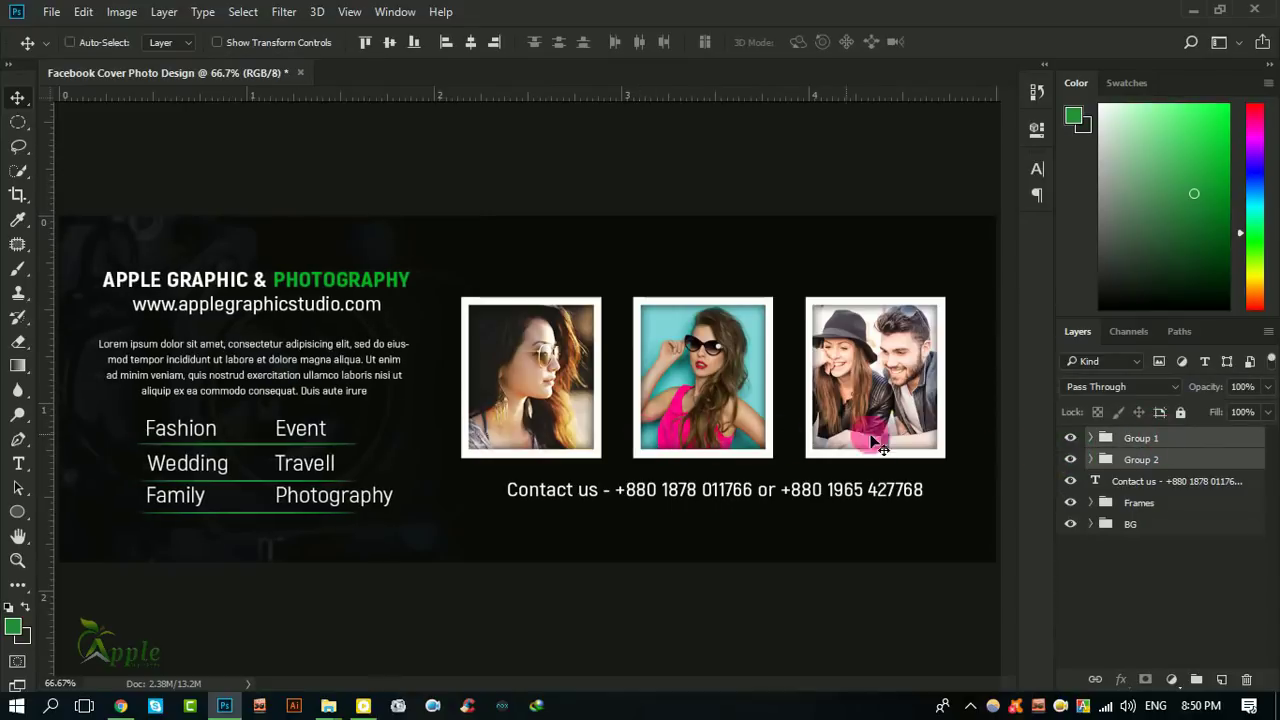
Step: Group Group 1 and Group 2 together and name the new group 'Head & Body'
left_click(1195, 681)
type("Head & V=Body")
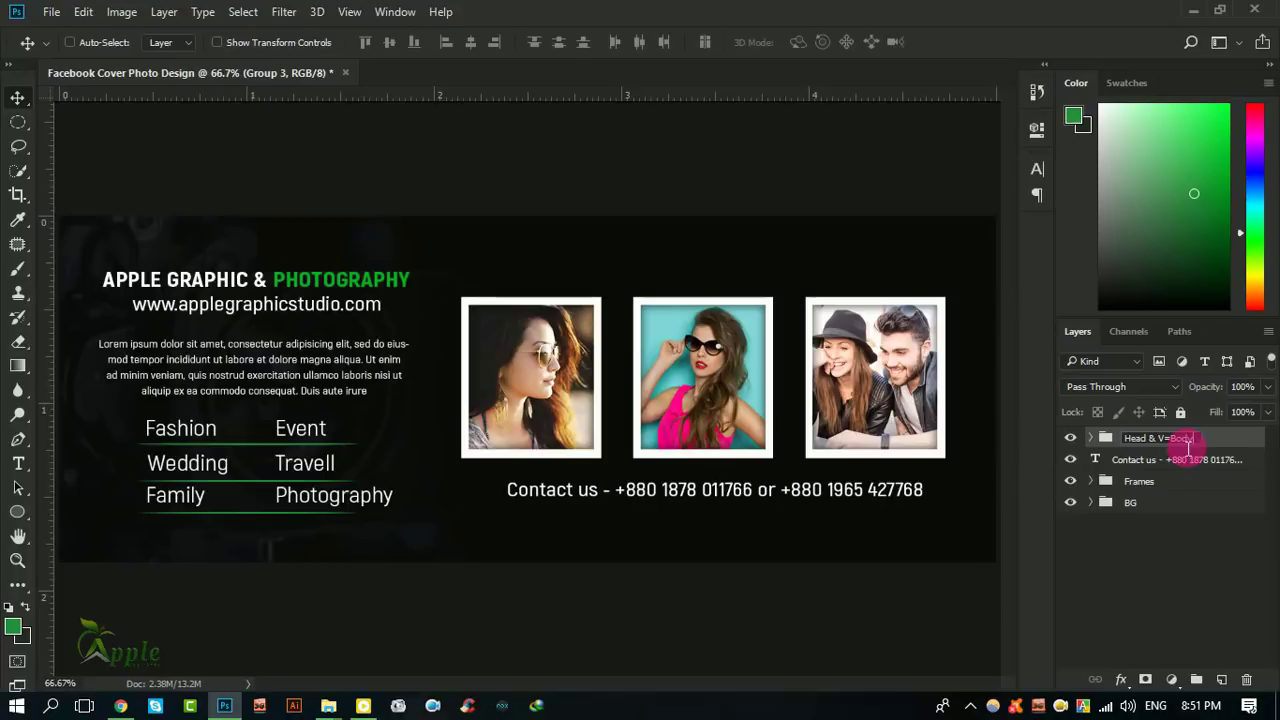
key("Return")
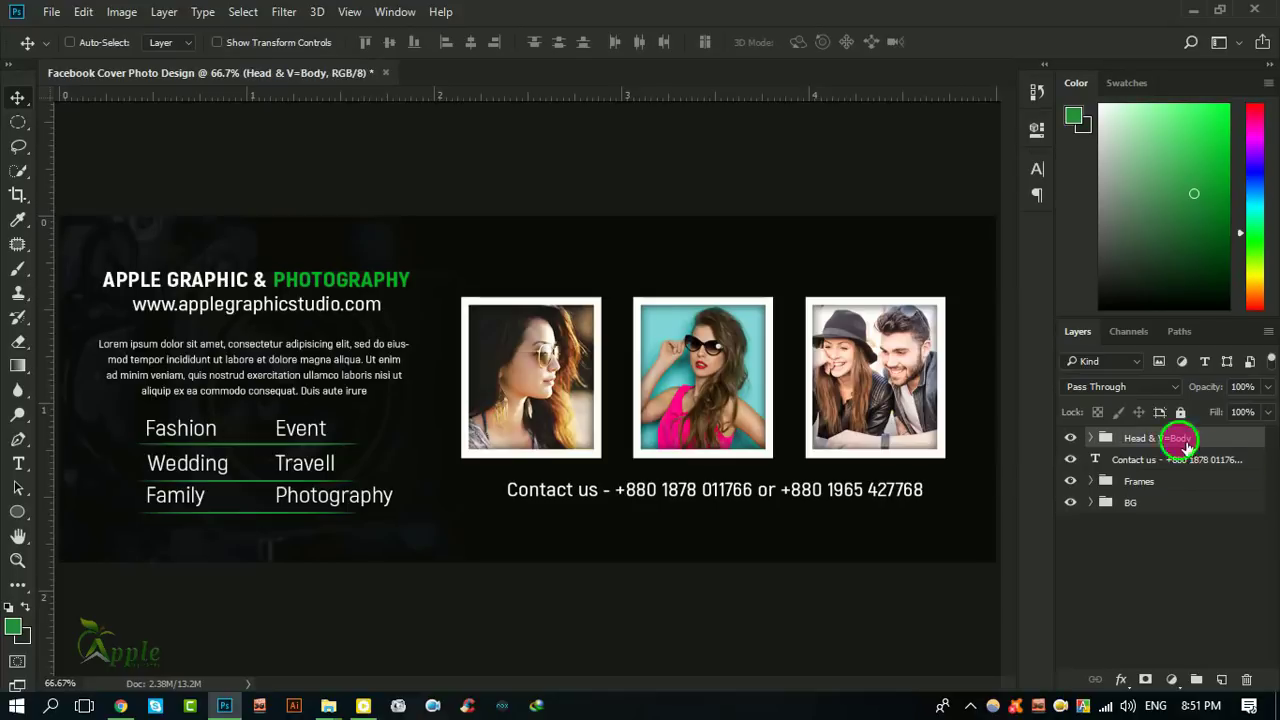
double_click(1181, 440)
key("BackSpace")
key("BackSpace")
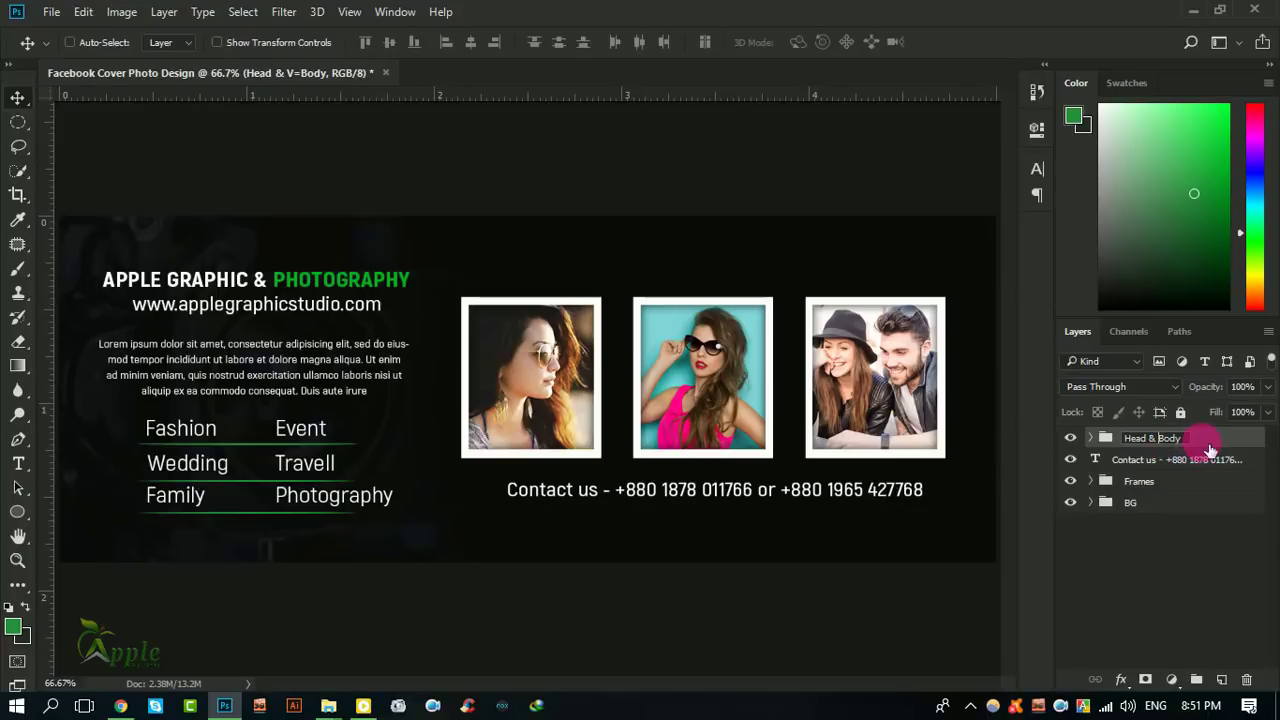
left_click(1216, 443)
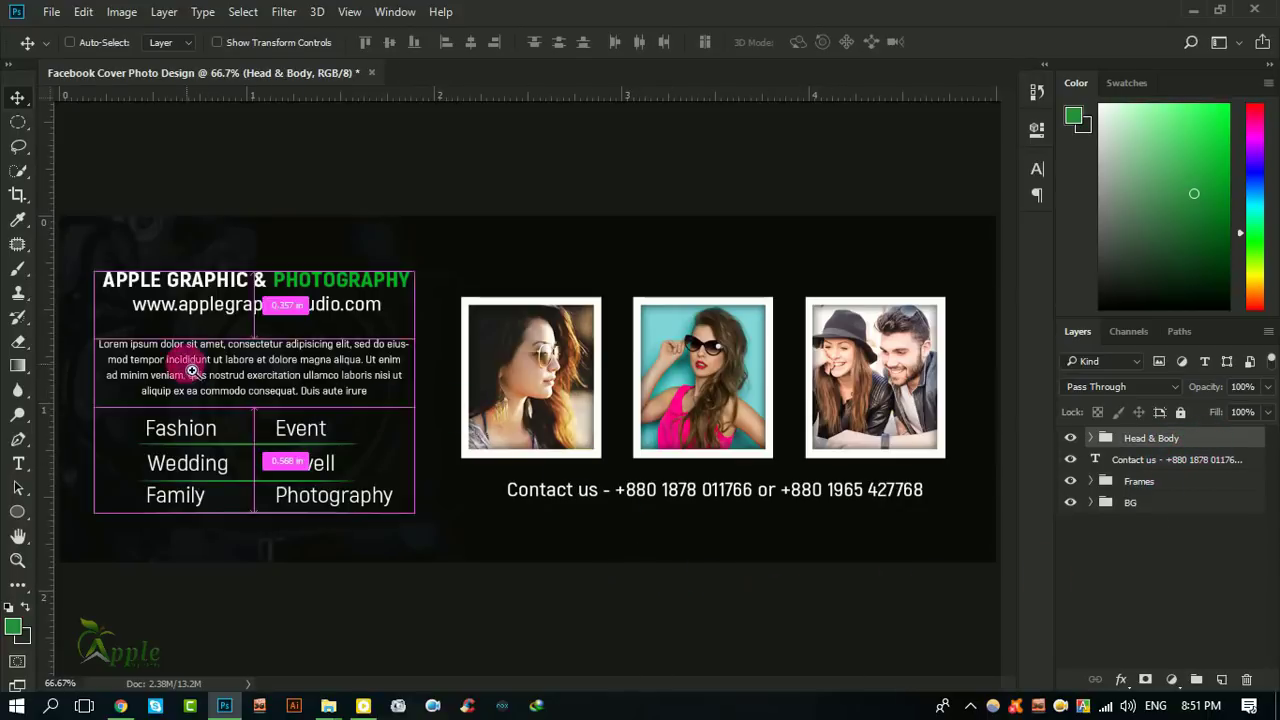
Step: Zoom in and pan across the photos and contact line, then zoom back out
key("ctrl+plus")
mouse_move(267, 380)
left_mouse_down()
mouse_move(674, 360)
mouse_move(649, 326)
mouse_move(517, 339)
left_mouse_up()
left_click_drag(925, 334, 557, 334)
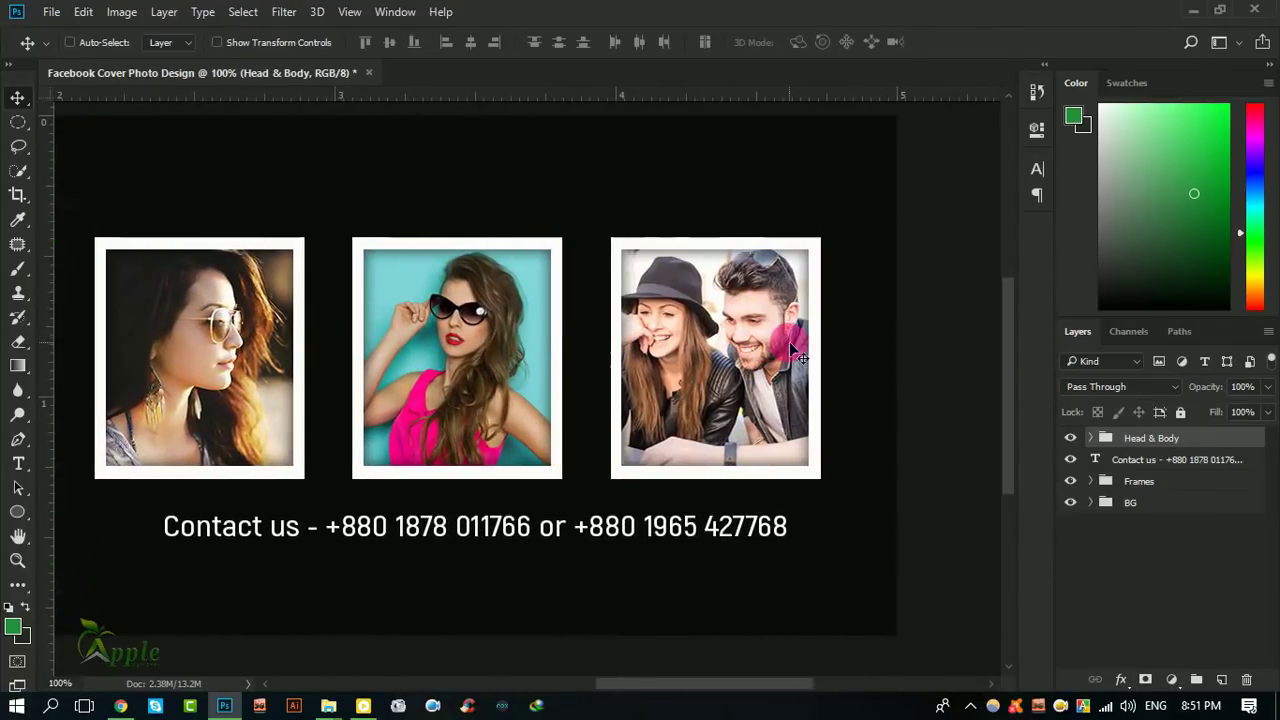
key("ctrl+minus")
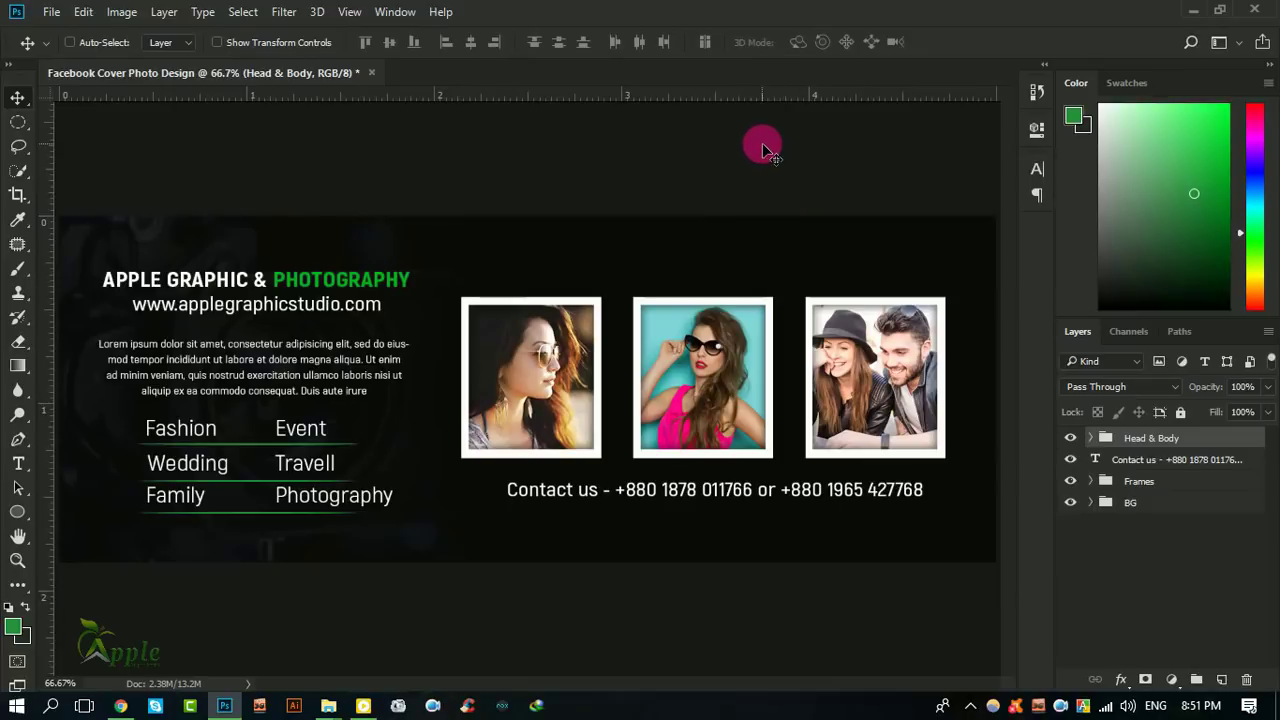